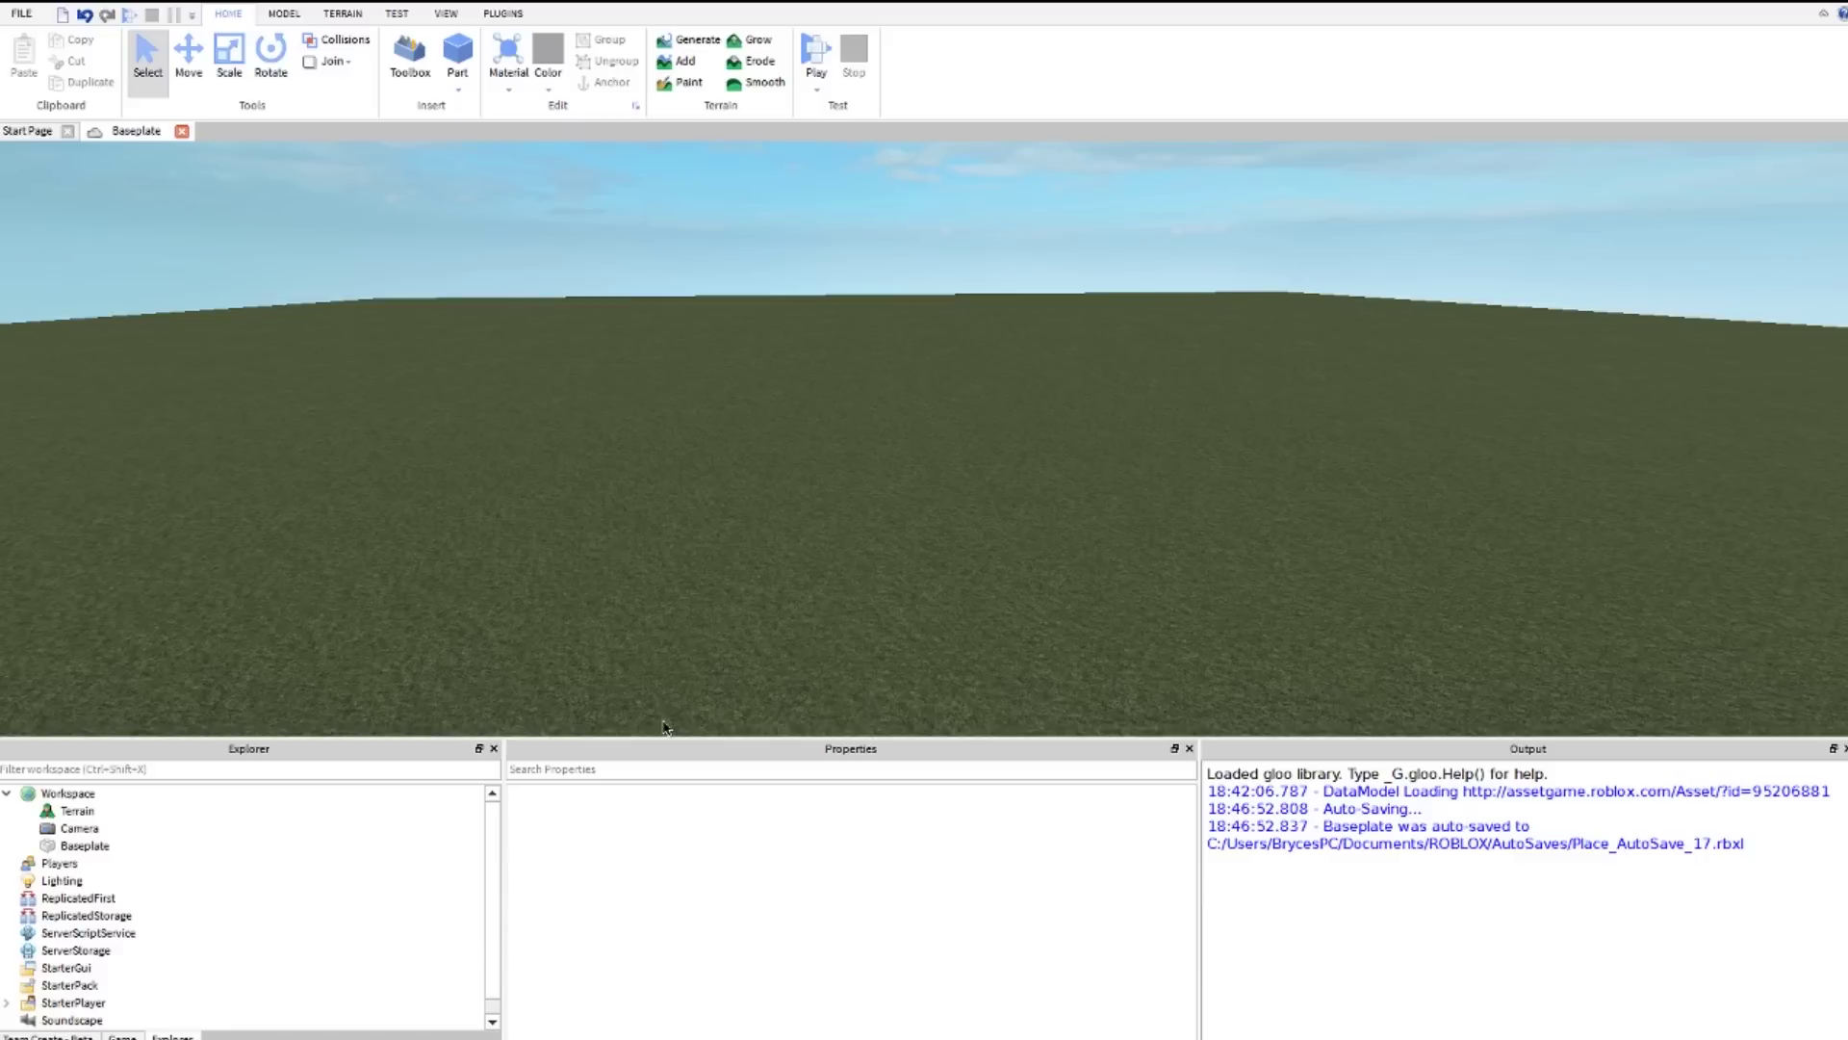
Step: Insert a block part on the baseplate and focus the view on it
right_click_drag(707, 487, 707, 488)
right_click_drag(598, 519, 593, 521)
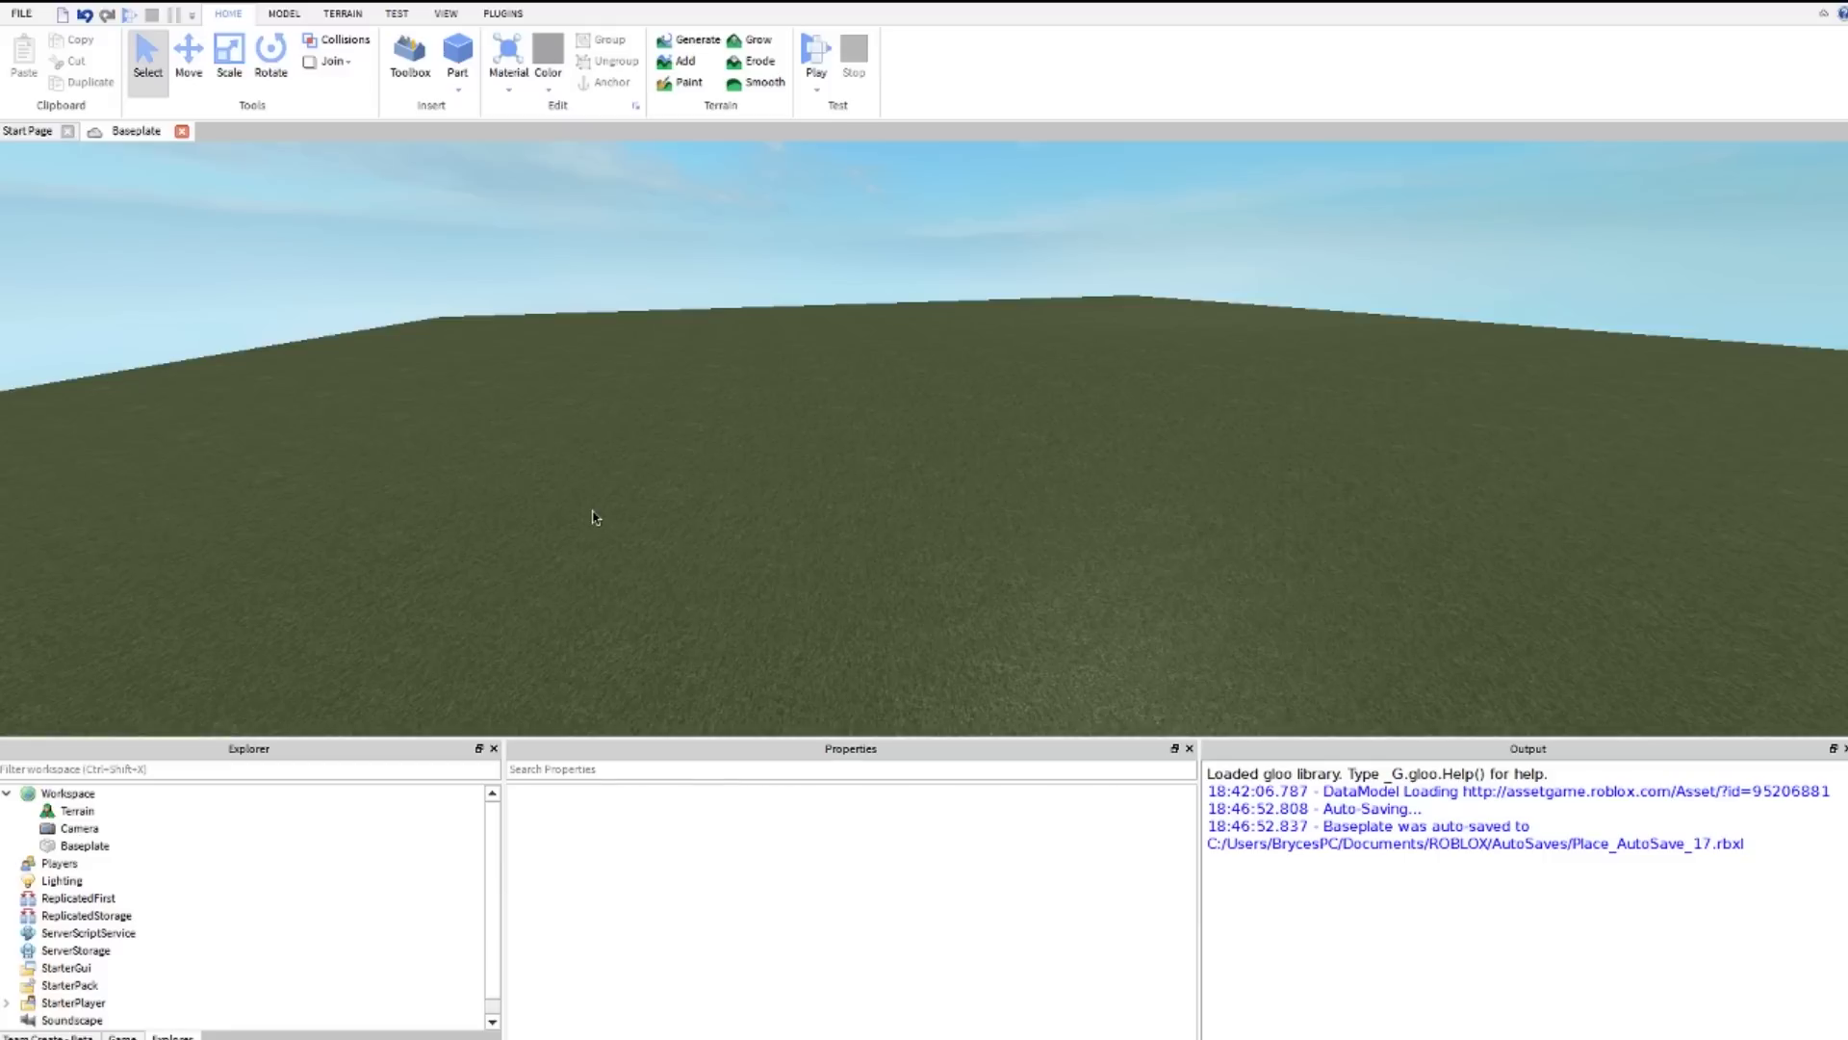
right_click_drag(797, 482, 791, 481)
key("w")
key("s")
key("w")
key("ctrl+v")
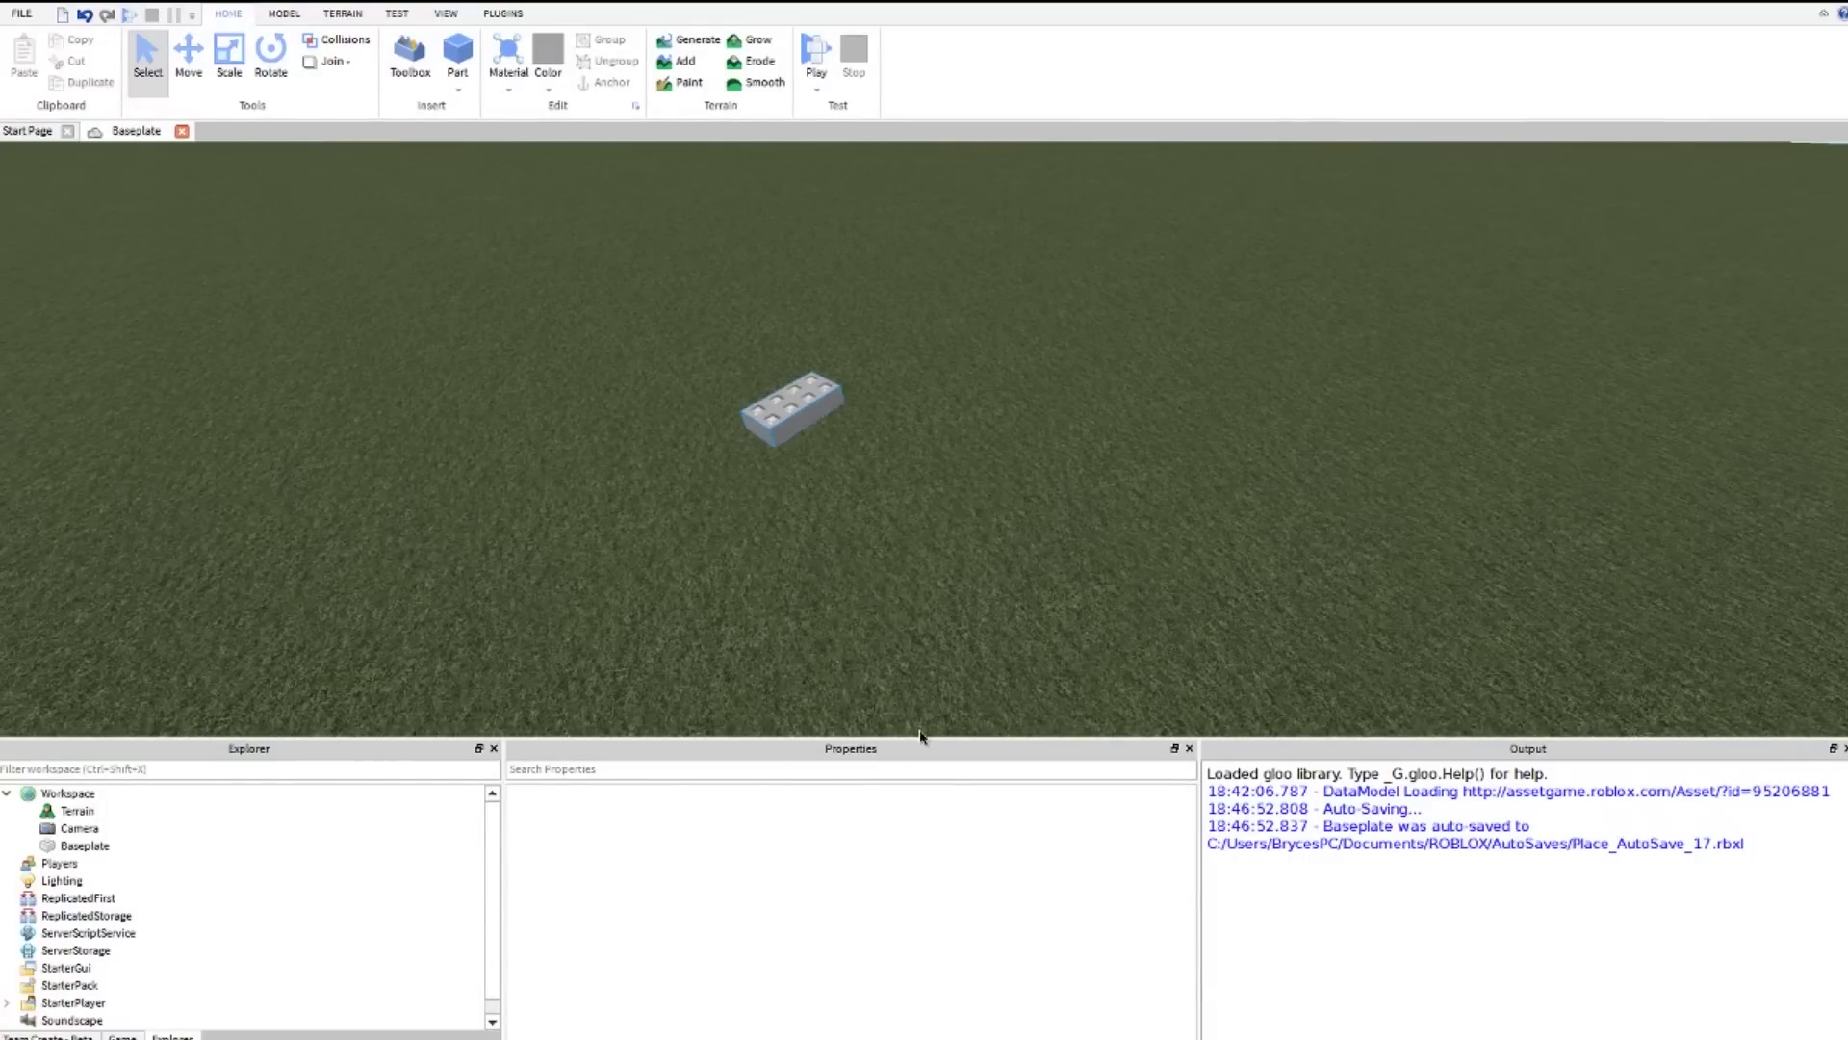
scroll(742, 461, "up", 4)
key("f")
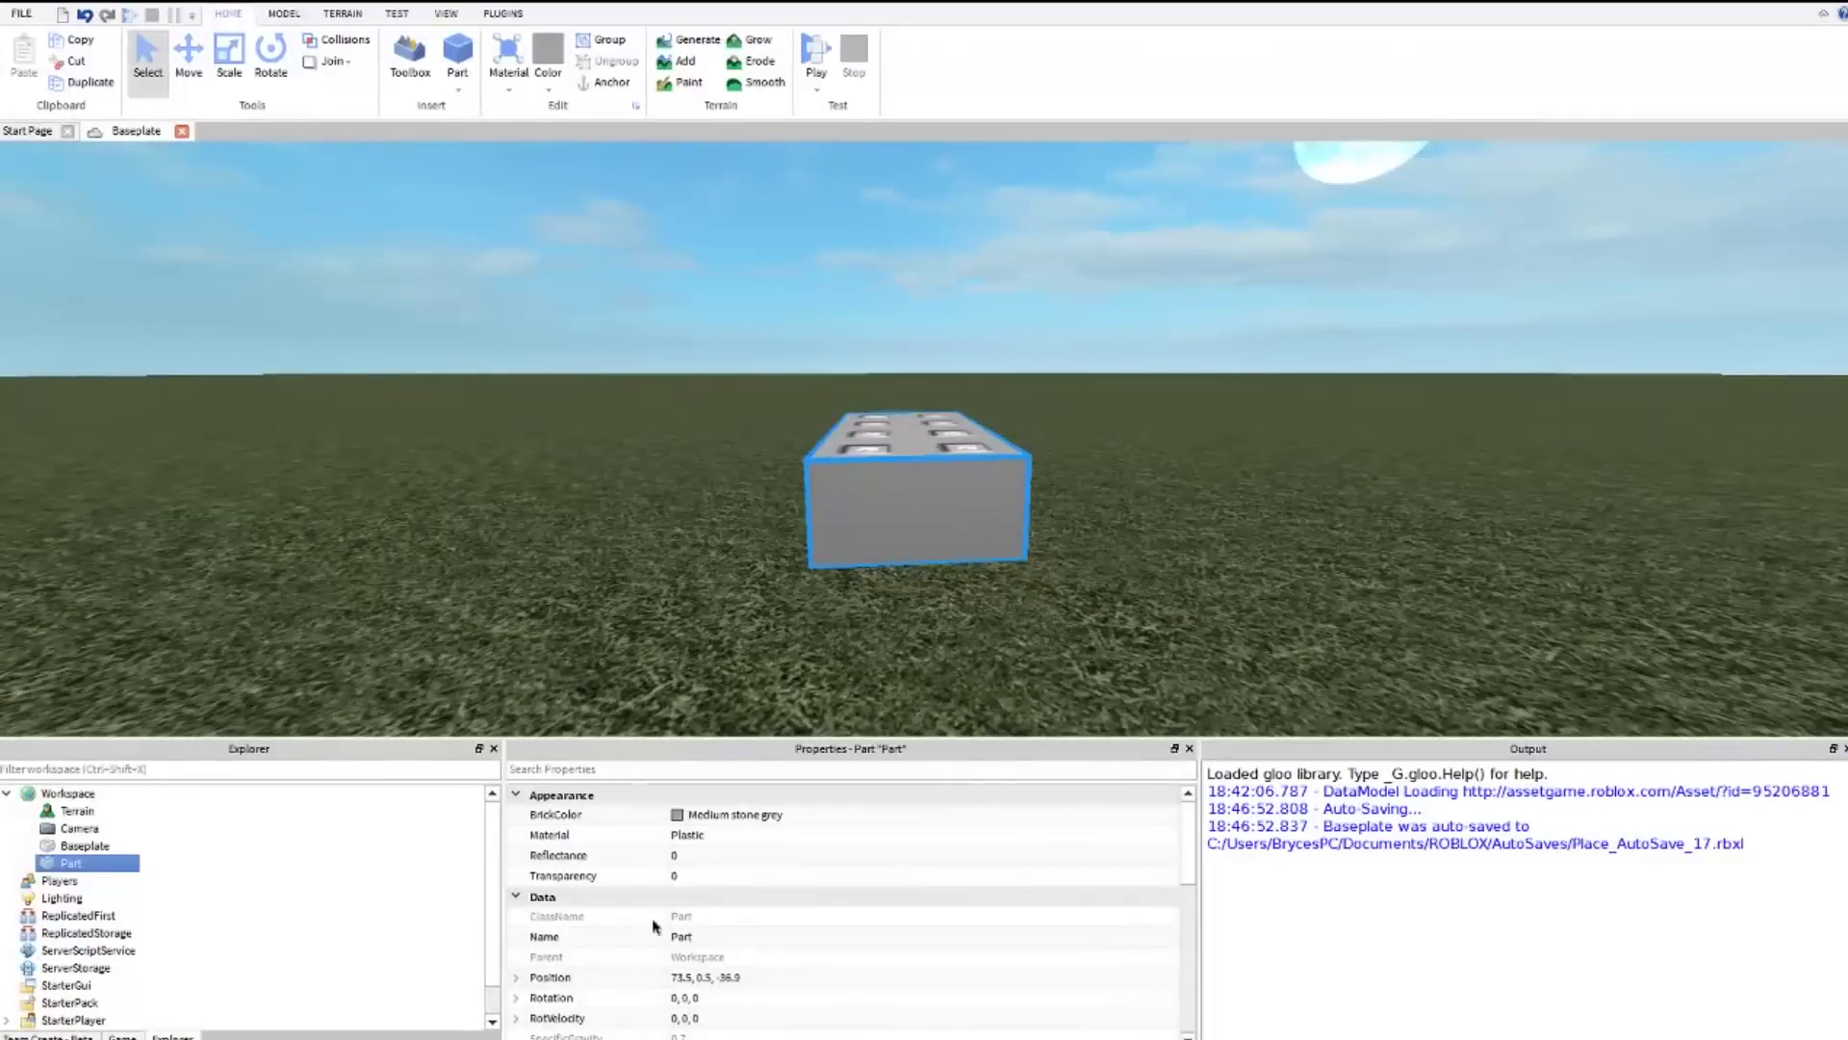
Step: Rename the new part Path and anchor it
scroll(760, 905, "down", 1)
left_click(713, 876)
type("Path")
key("Return")
scroll(710, 881, "down", 3)
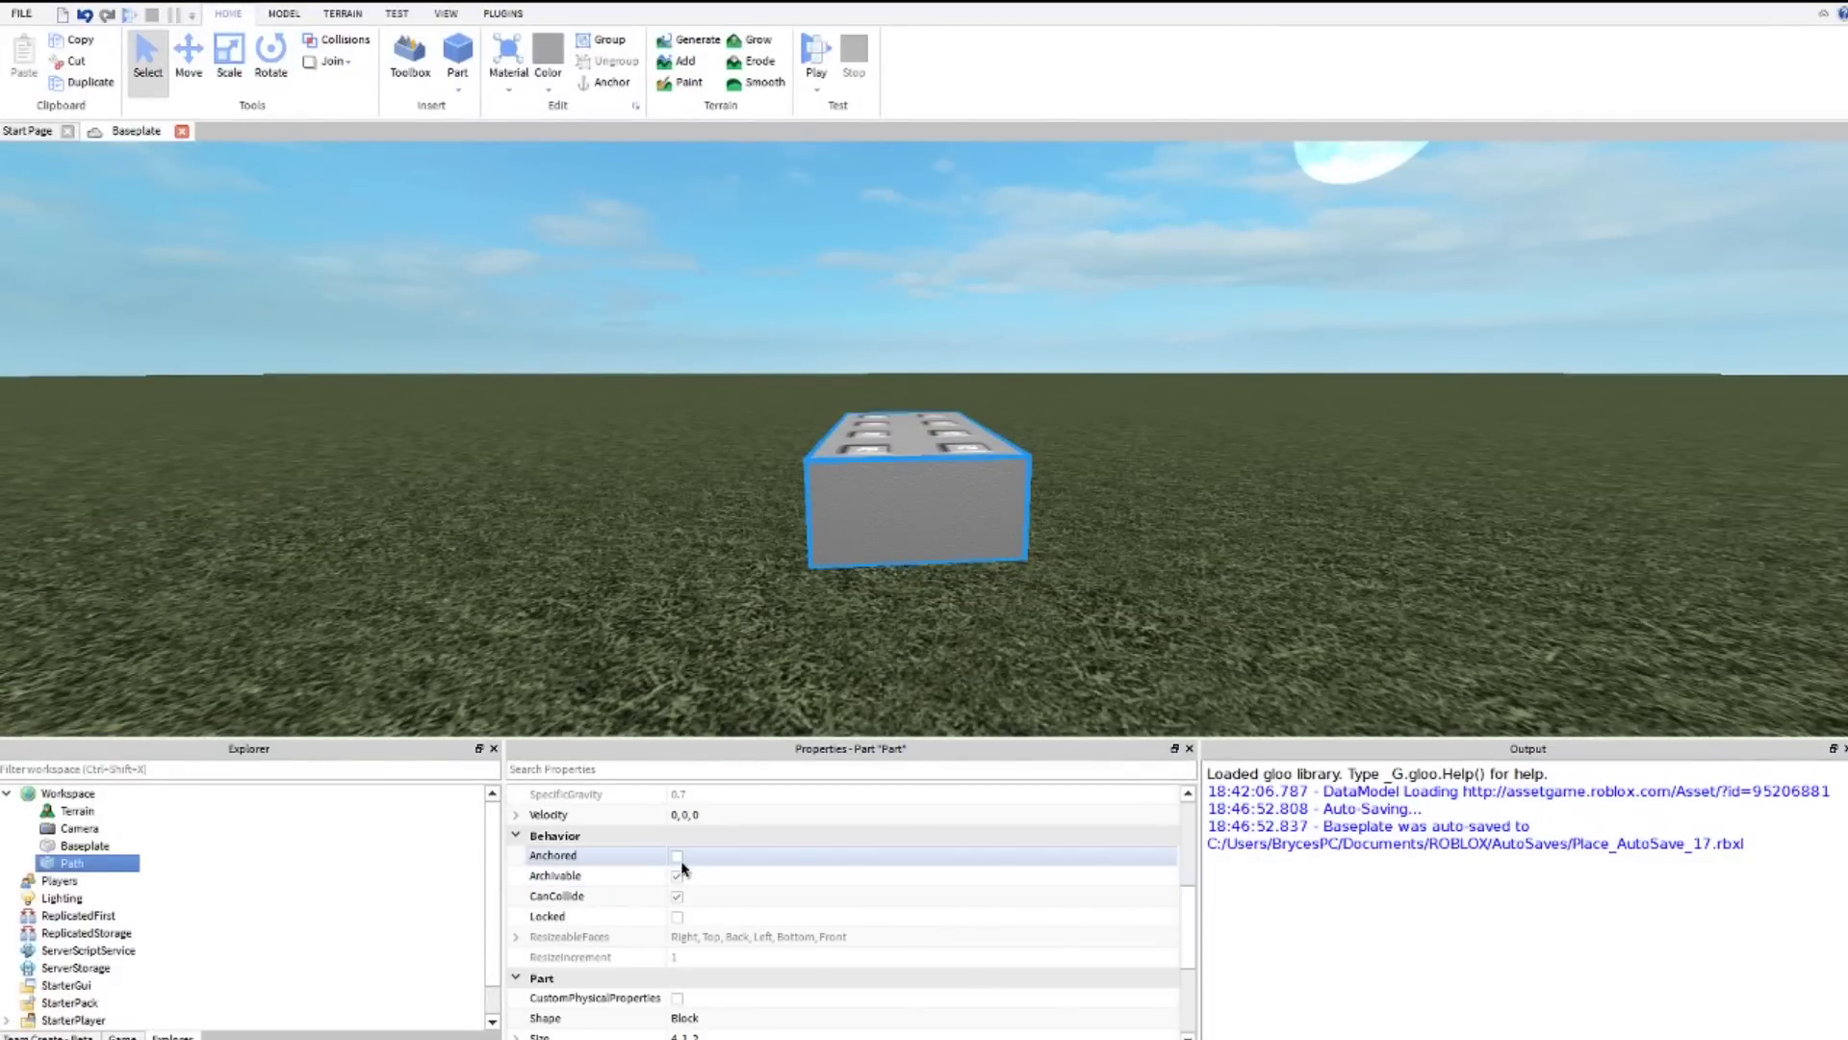
left_click(678, 856)
Step: Set all six surfaces of the Path part to SmoothNoOutlines
scroll(683, 871, "down", 3)
left_click(688, 917)
left_click(692, 938)
key("s")
key("s")
scroll(704, 962, "down", 9)
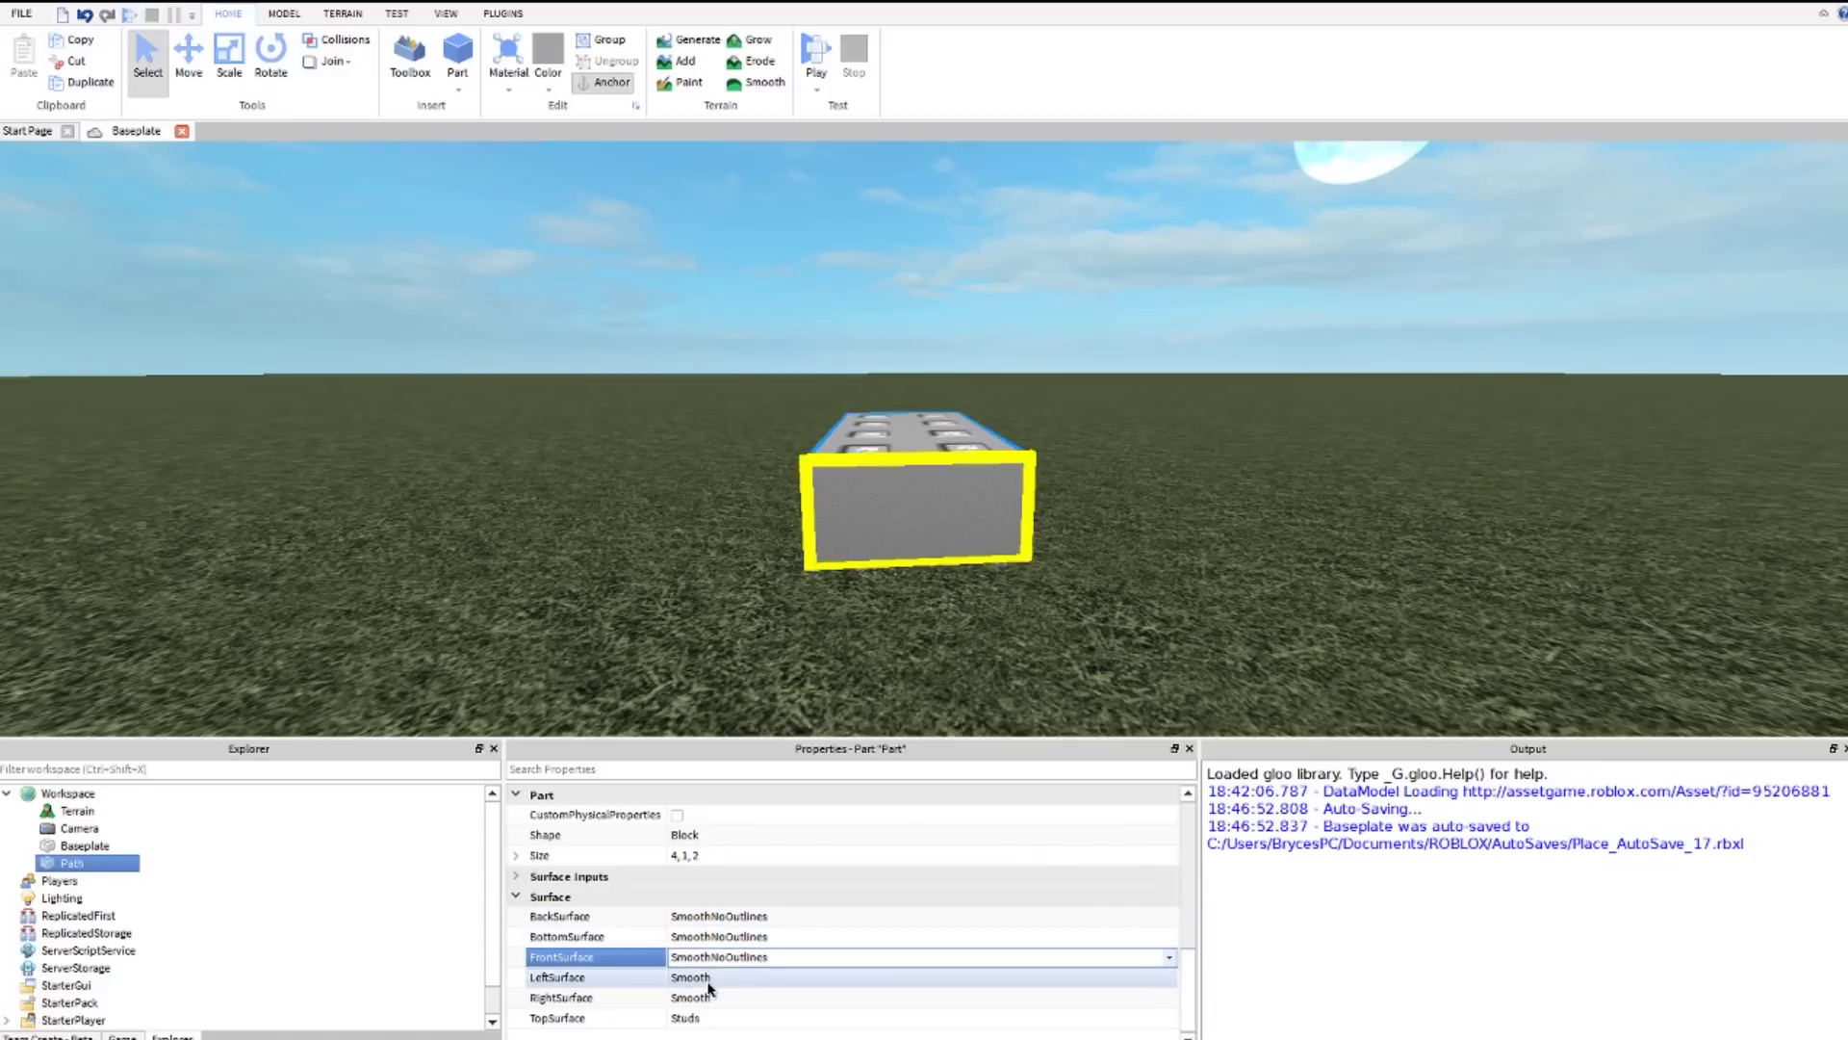
left_click(705, 979)
scroll(706, 979, "down", 9)
left_click(708, 1001)
scroll(709, 1001, "down", 9)
left_click(709, 1022)
scroll(709, 1021, "down", 2)
scroll(737, 1020, "up", 2)
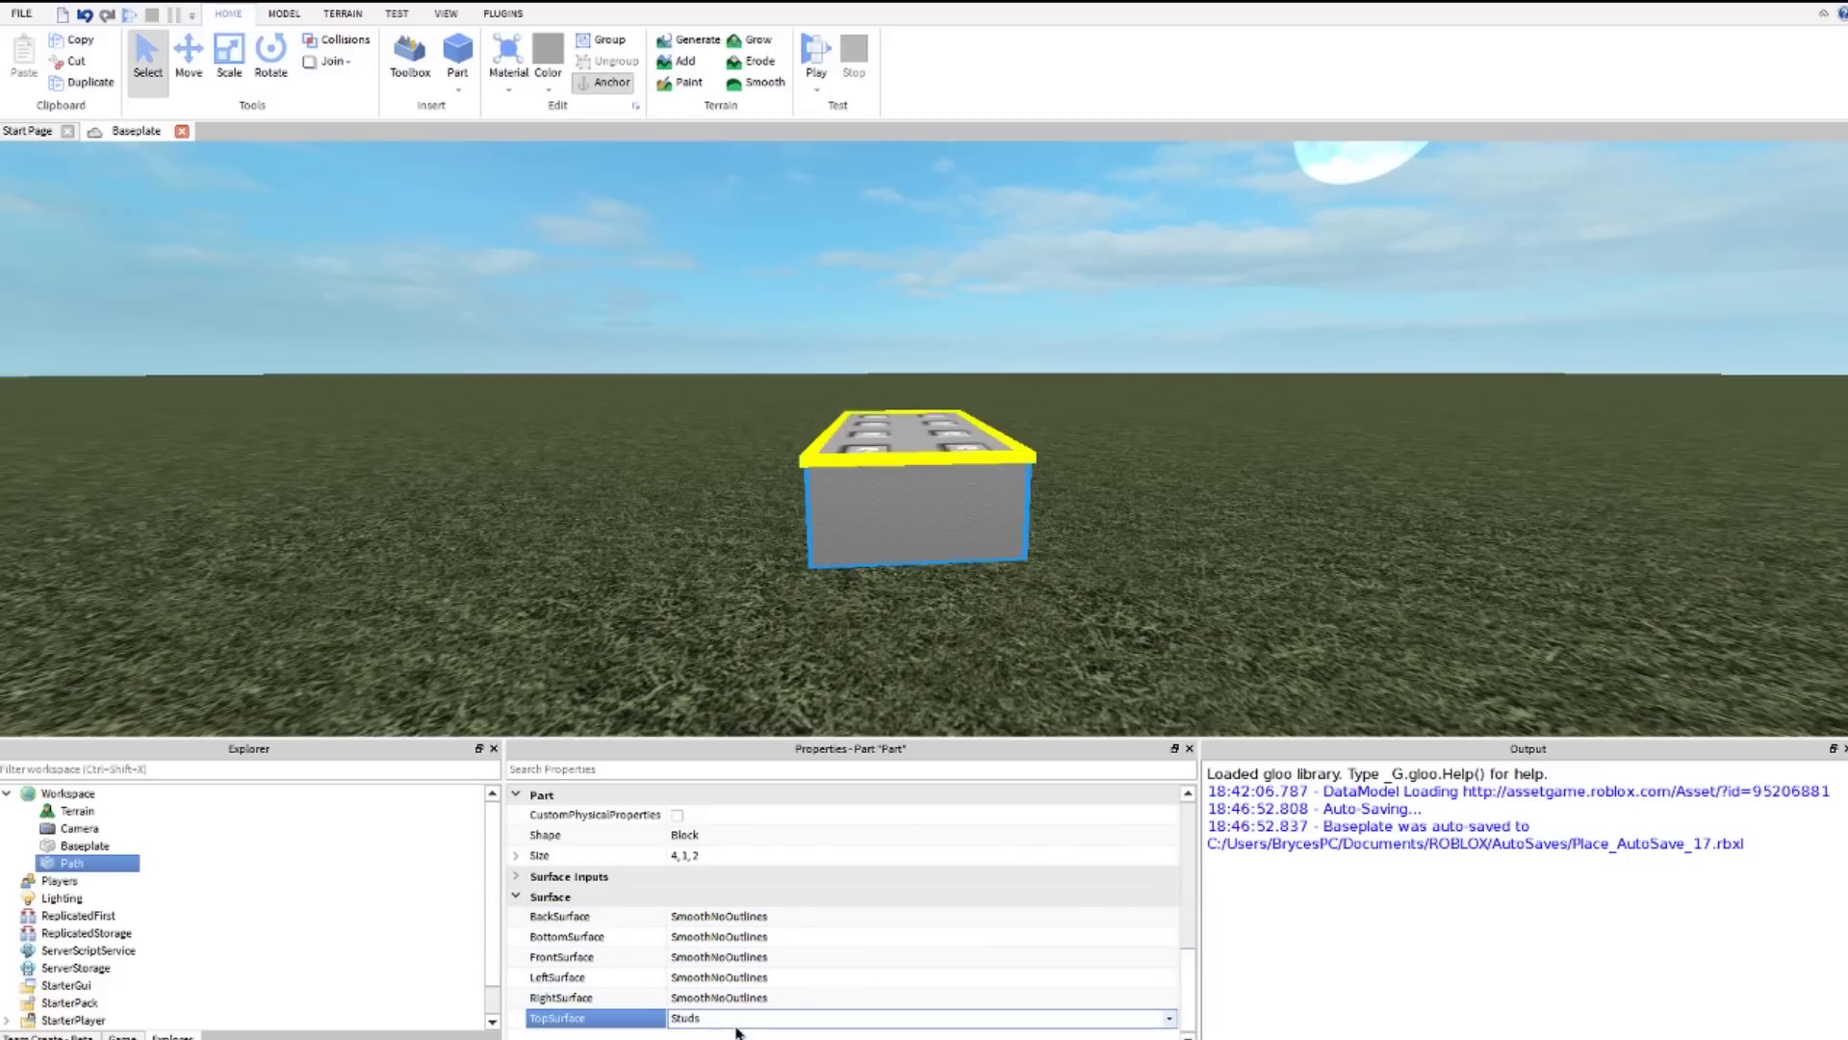
scroll(736, 1020, "up", 5)
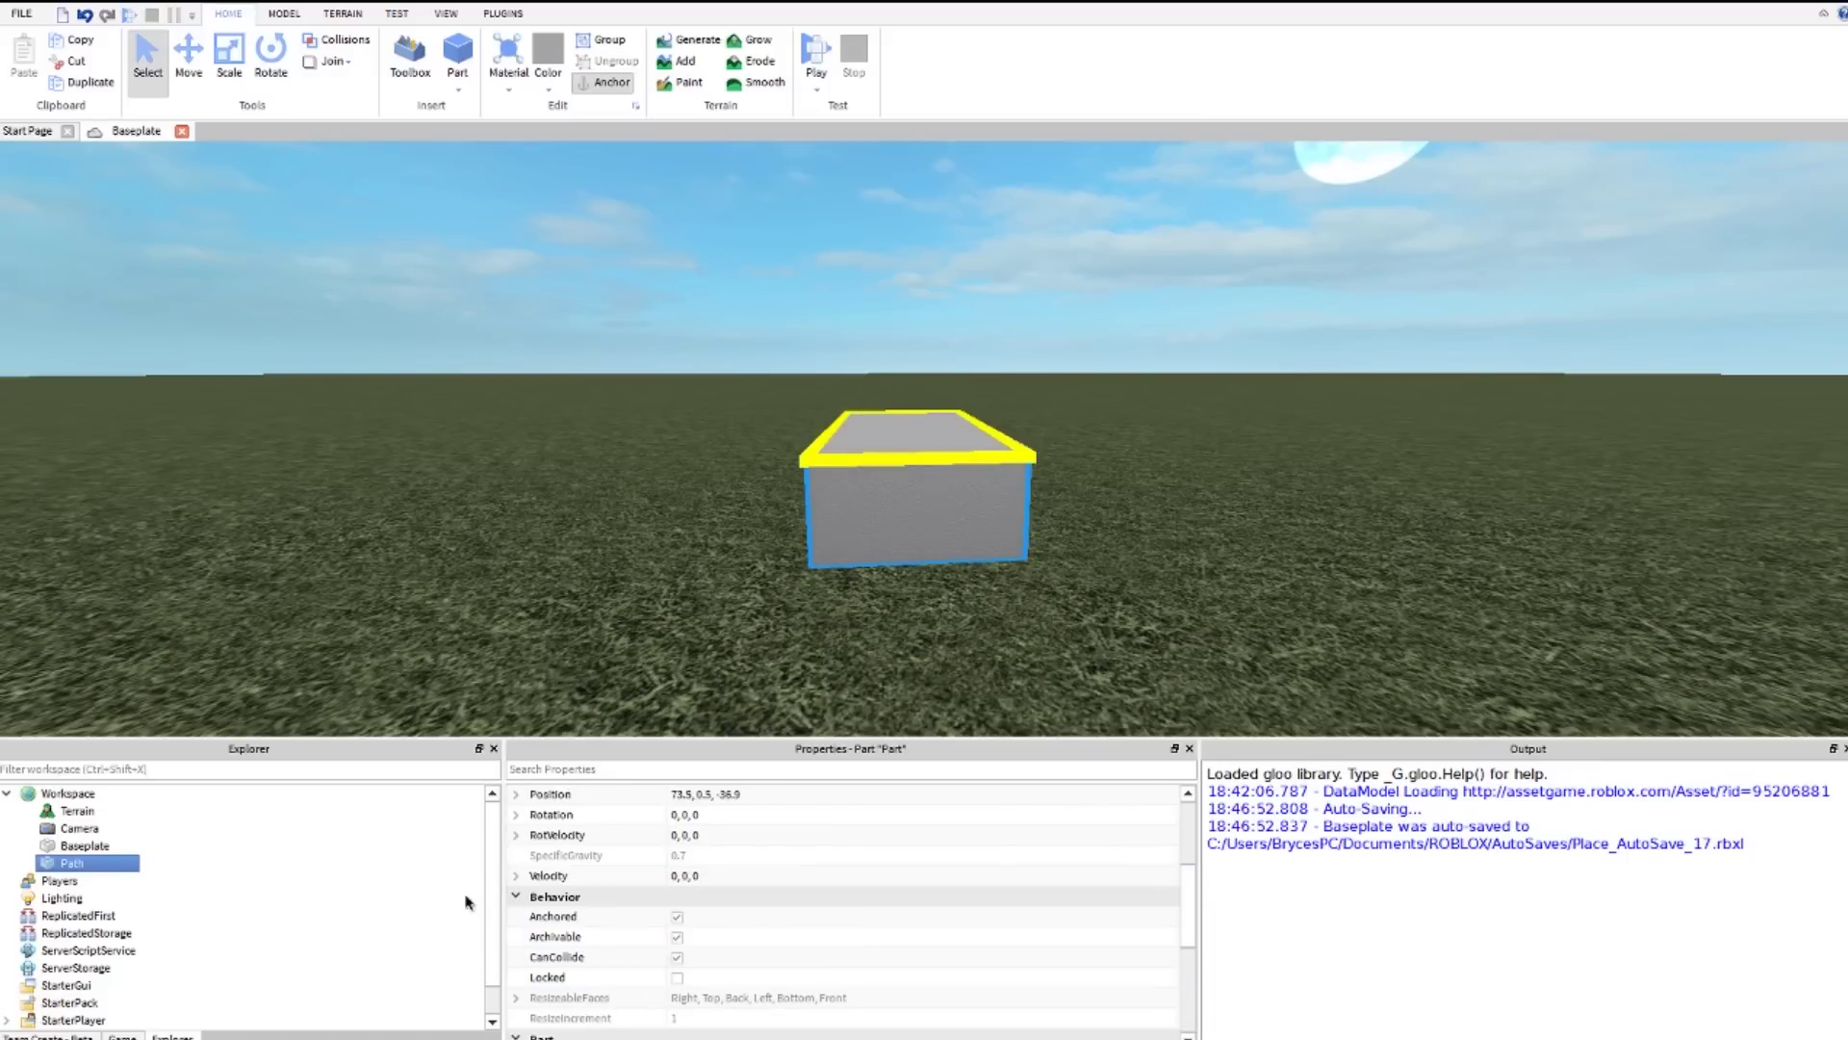
Step: Change the Path part's material to SmoothPlastic
left_click(754, 652)
left_click(960, 408)
left_click(766, 837)
scroll(765, 836, "down", 5)
scroll(762, 841, "up", 4)
left_click(825, 666)
right_click_drag(834, 664, 941, 685)
scroll(837, 662, "down", 5)
left_click(977, 472)
scroll(962, 578, "up", 5)
scroll(940, 684, "down", 5)
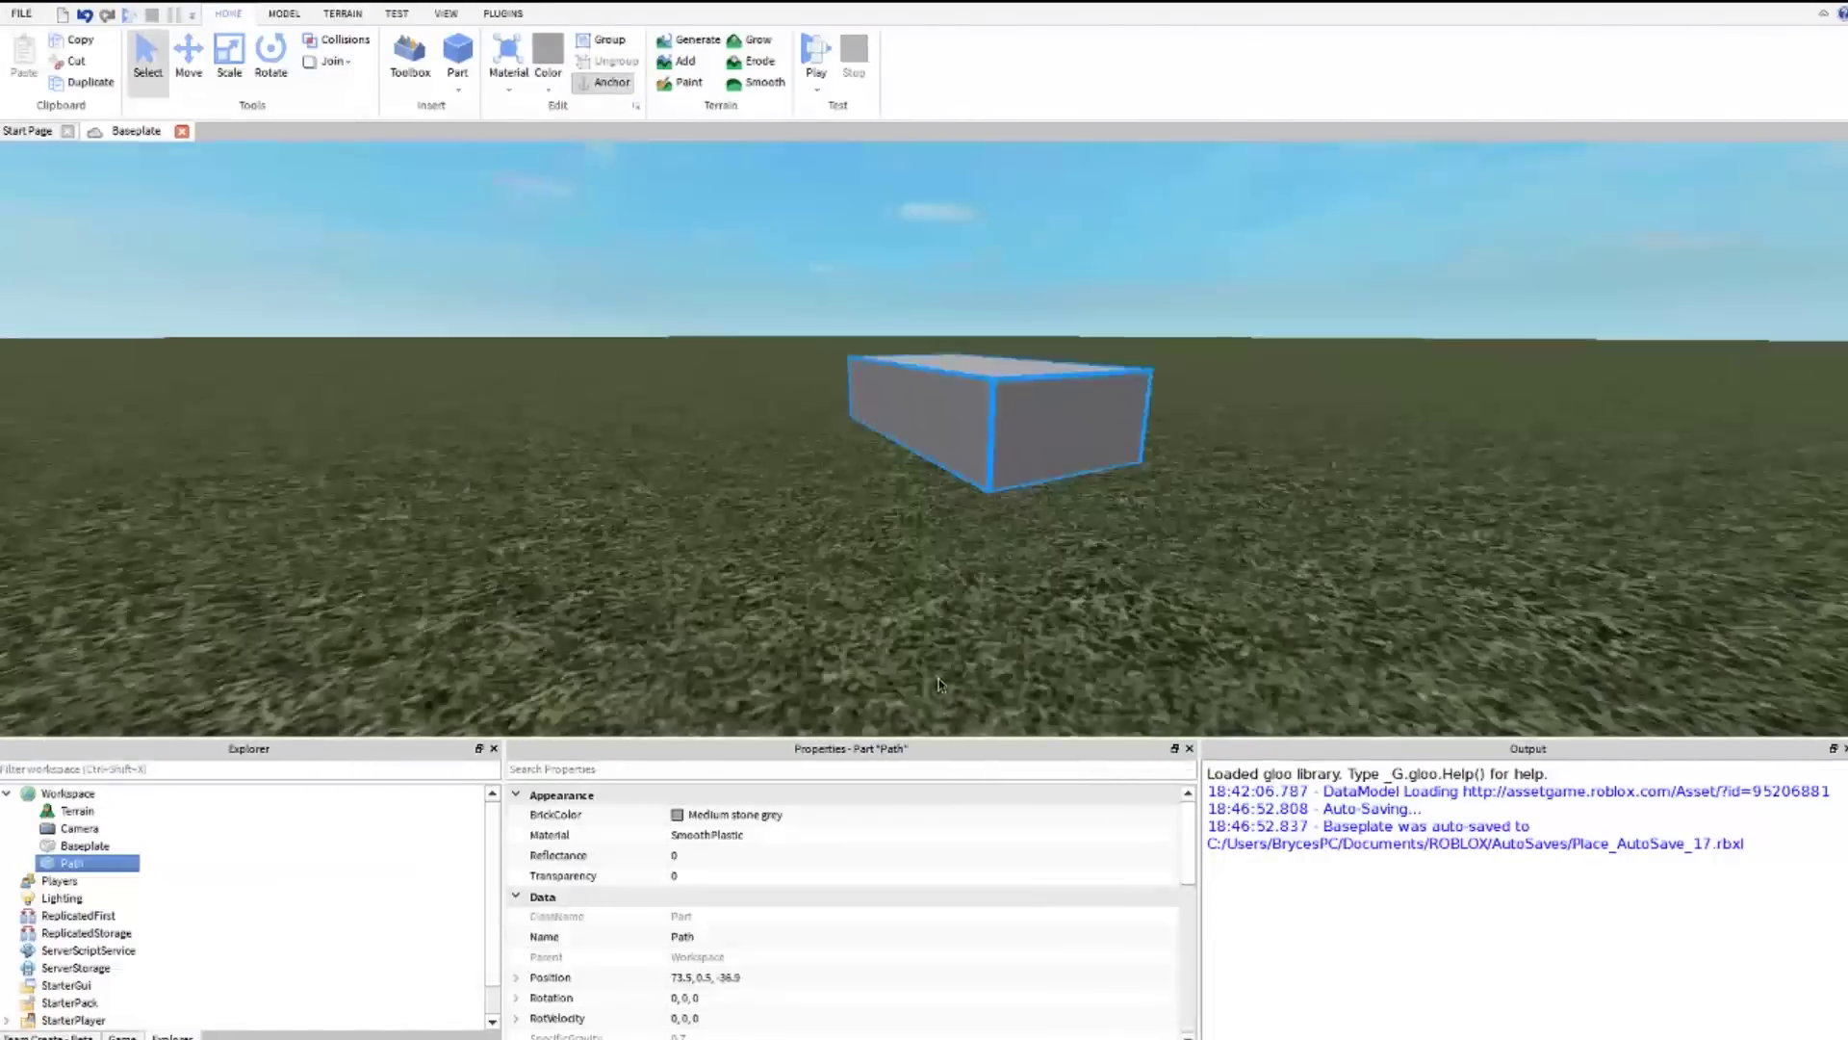
Step: Try out a reflectance value on the Path part and reset it to 0
left_click(770, 853)
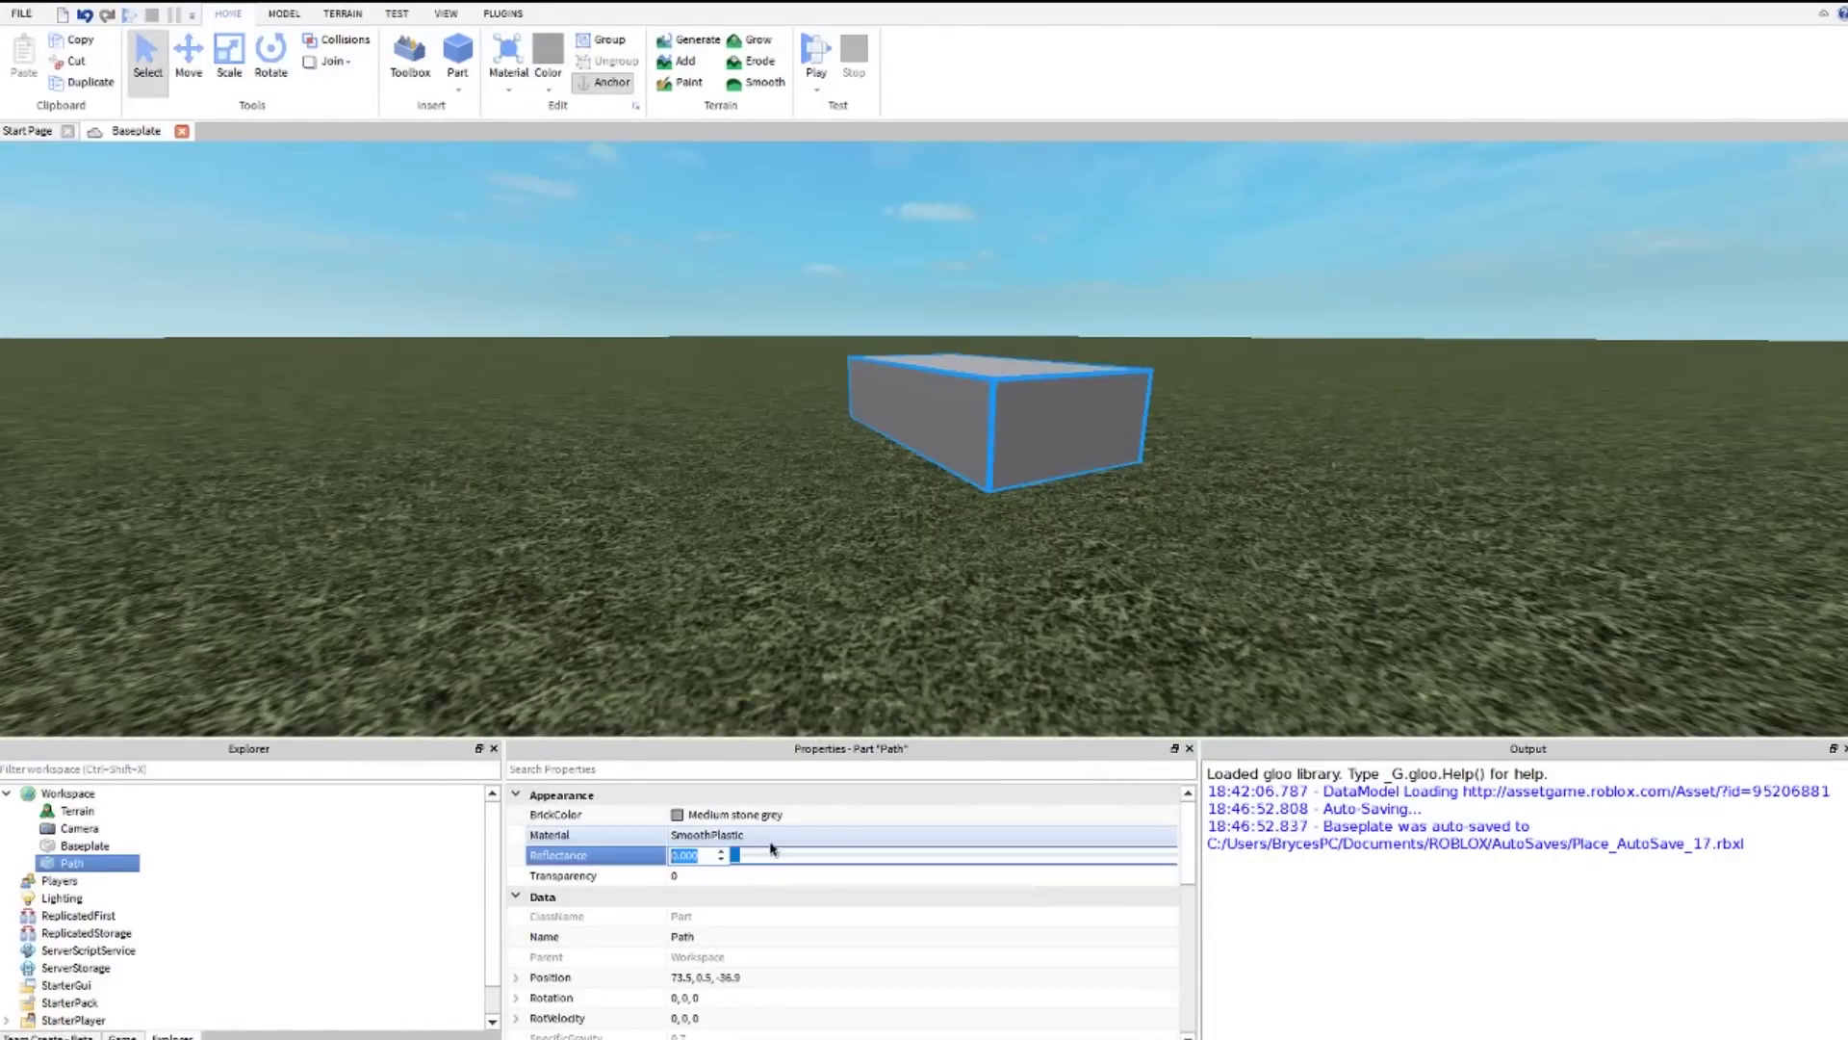
key("Return")
left_click(806, 608)
right_click_drag(806, 608, 807, 609)
scroll(807, 609, "down", 5)
scroll(900, 464, "up", 3)
right_click_drag(900, 464, 900, 466)
left_click(736, 462)
left_click(728, 857)
key("Return")
Step: Set the Path part's size to 4, 1, 4
left_click(1081, 405)
right_click_drag(1081, 405, 1027, 396)
left_click(1027, 396)
scroll(1027, 397, "down", 3)
scroll(688, 827, "down", 3)
left_click(704, 916)
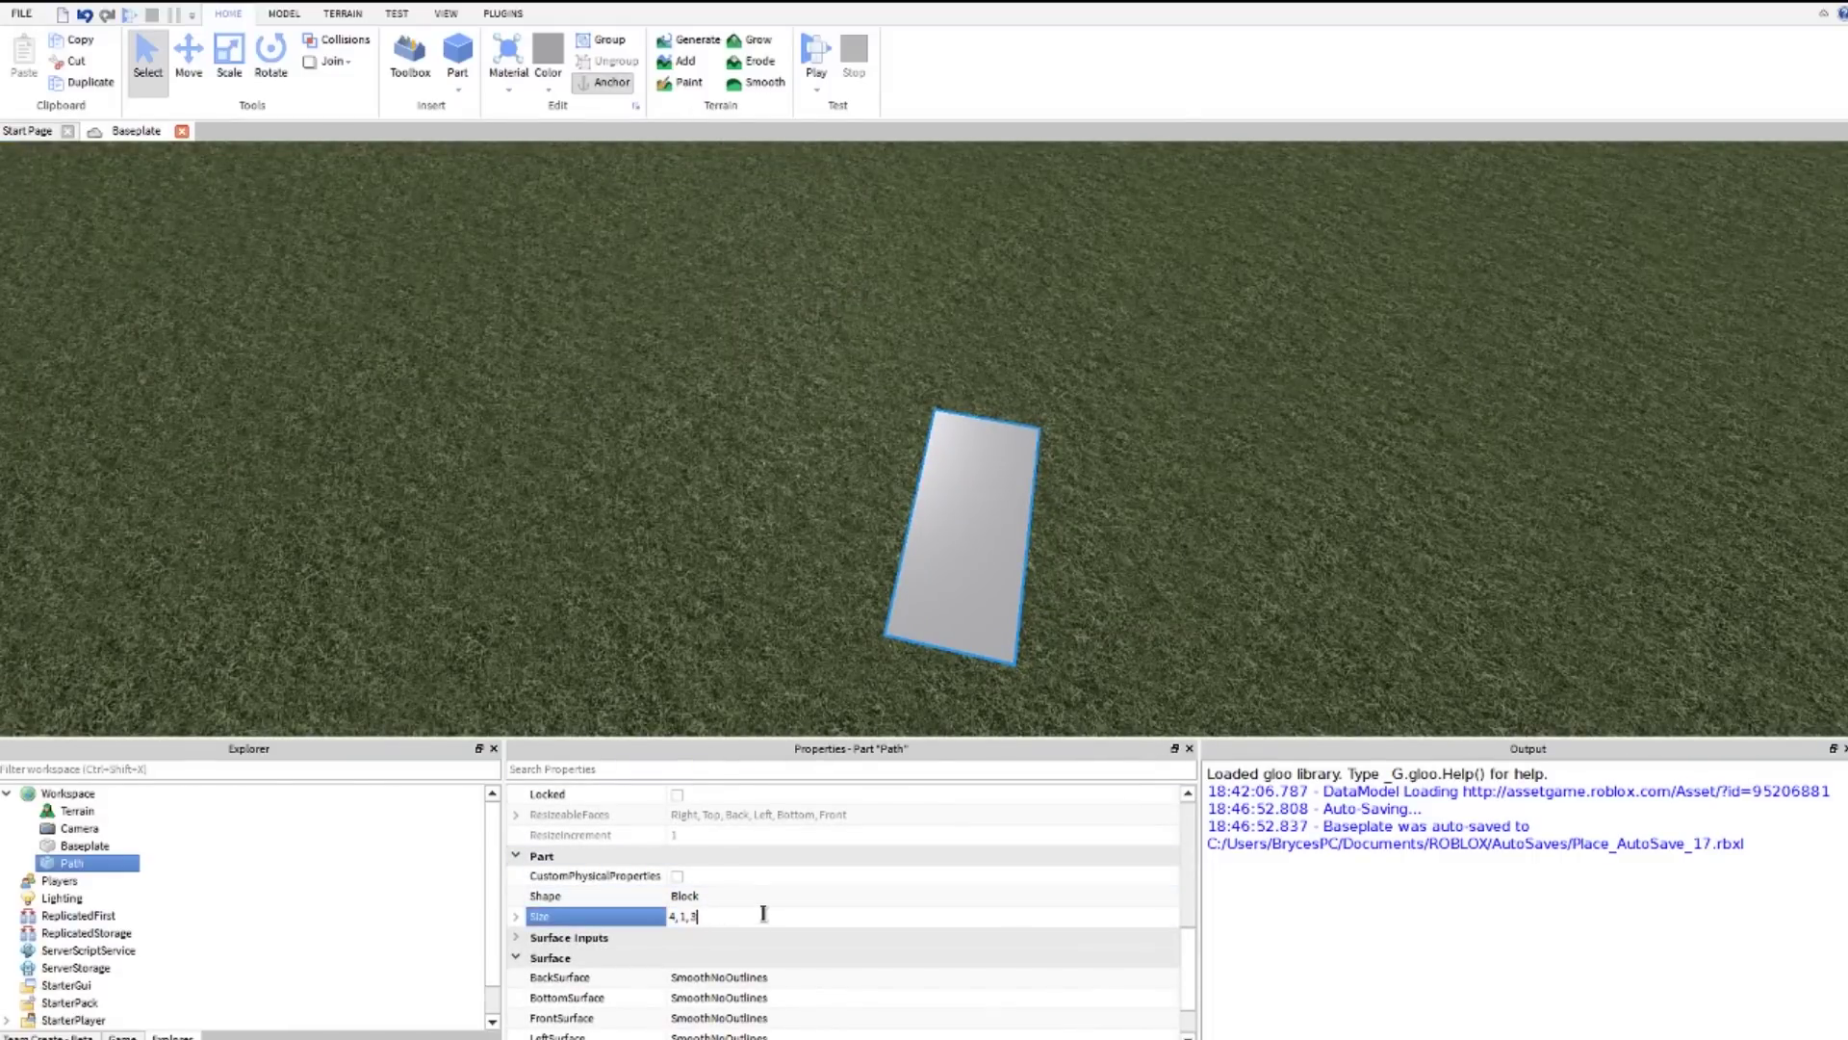
key("Return")
type("4")
key("Return")
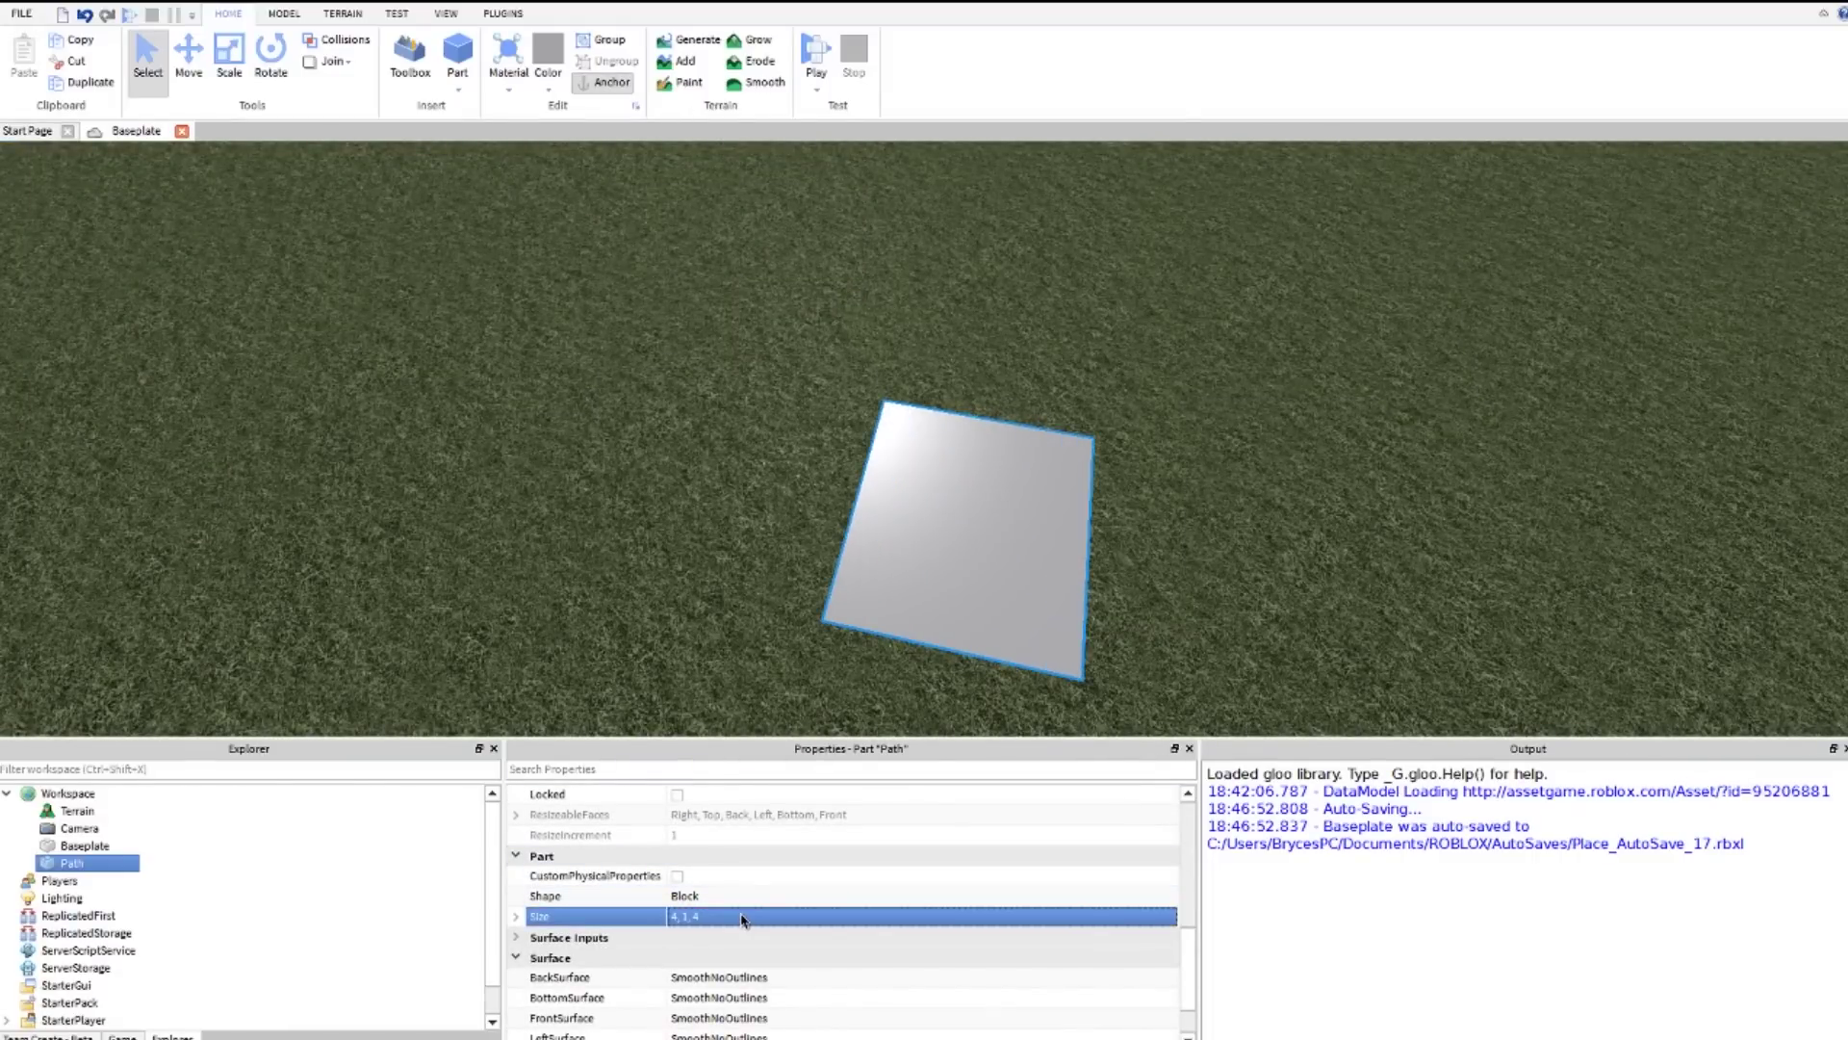
Step: Examine the Path part from the side and review its properties, including the separate X, Y and Z size values
left_click(679, 585)
right_click_drag(678, 585, 723, 760)
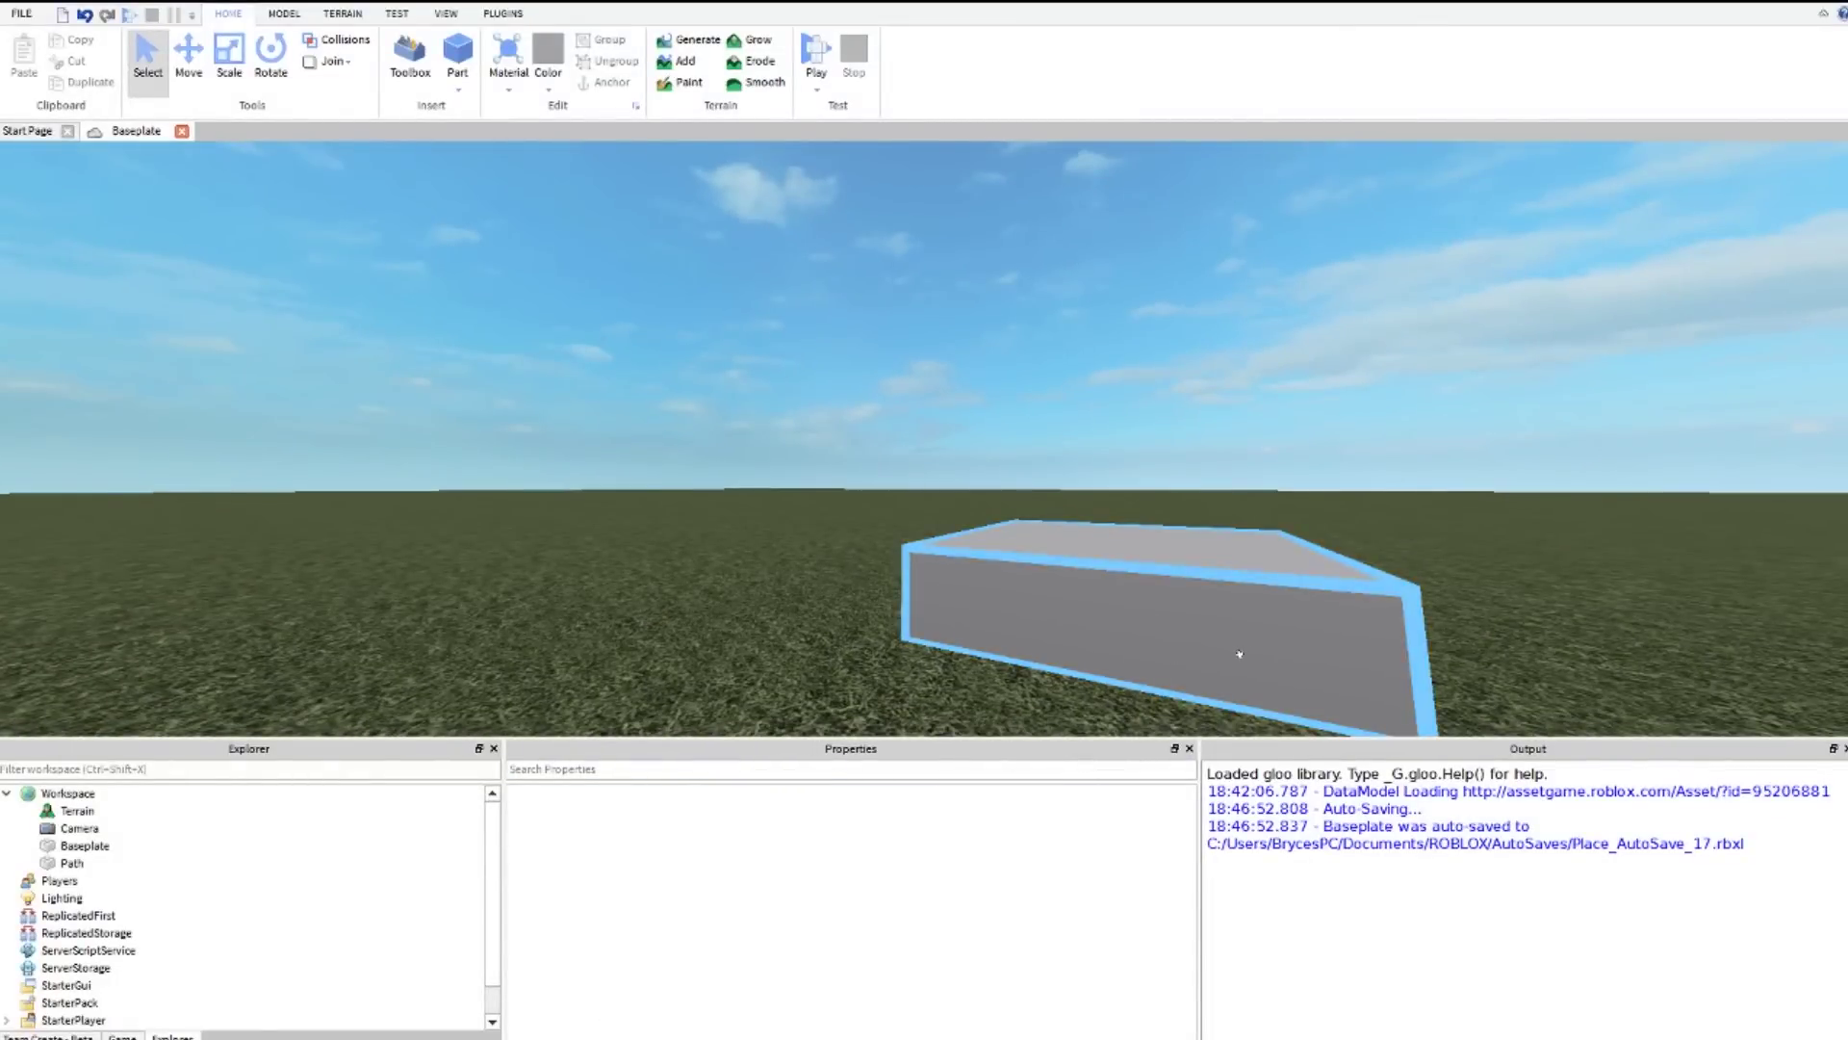
left_click(1196, 648)
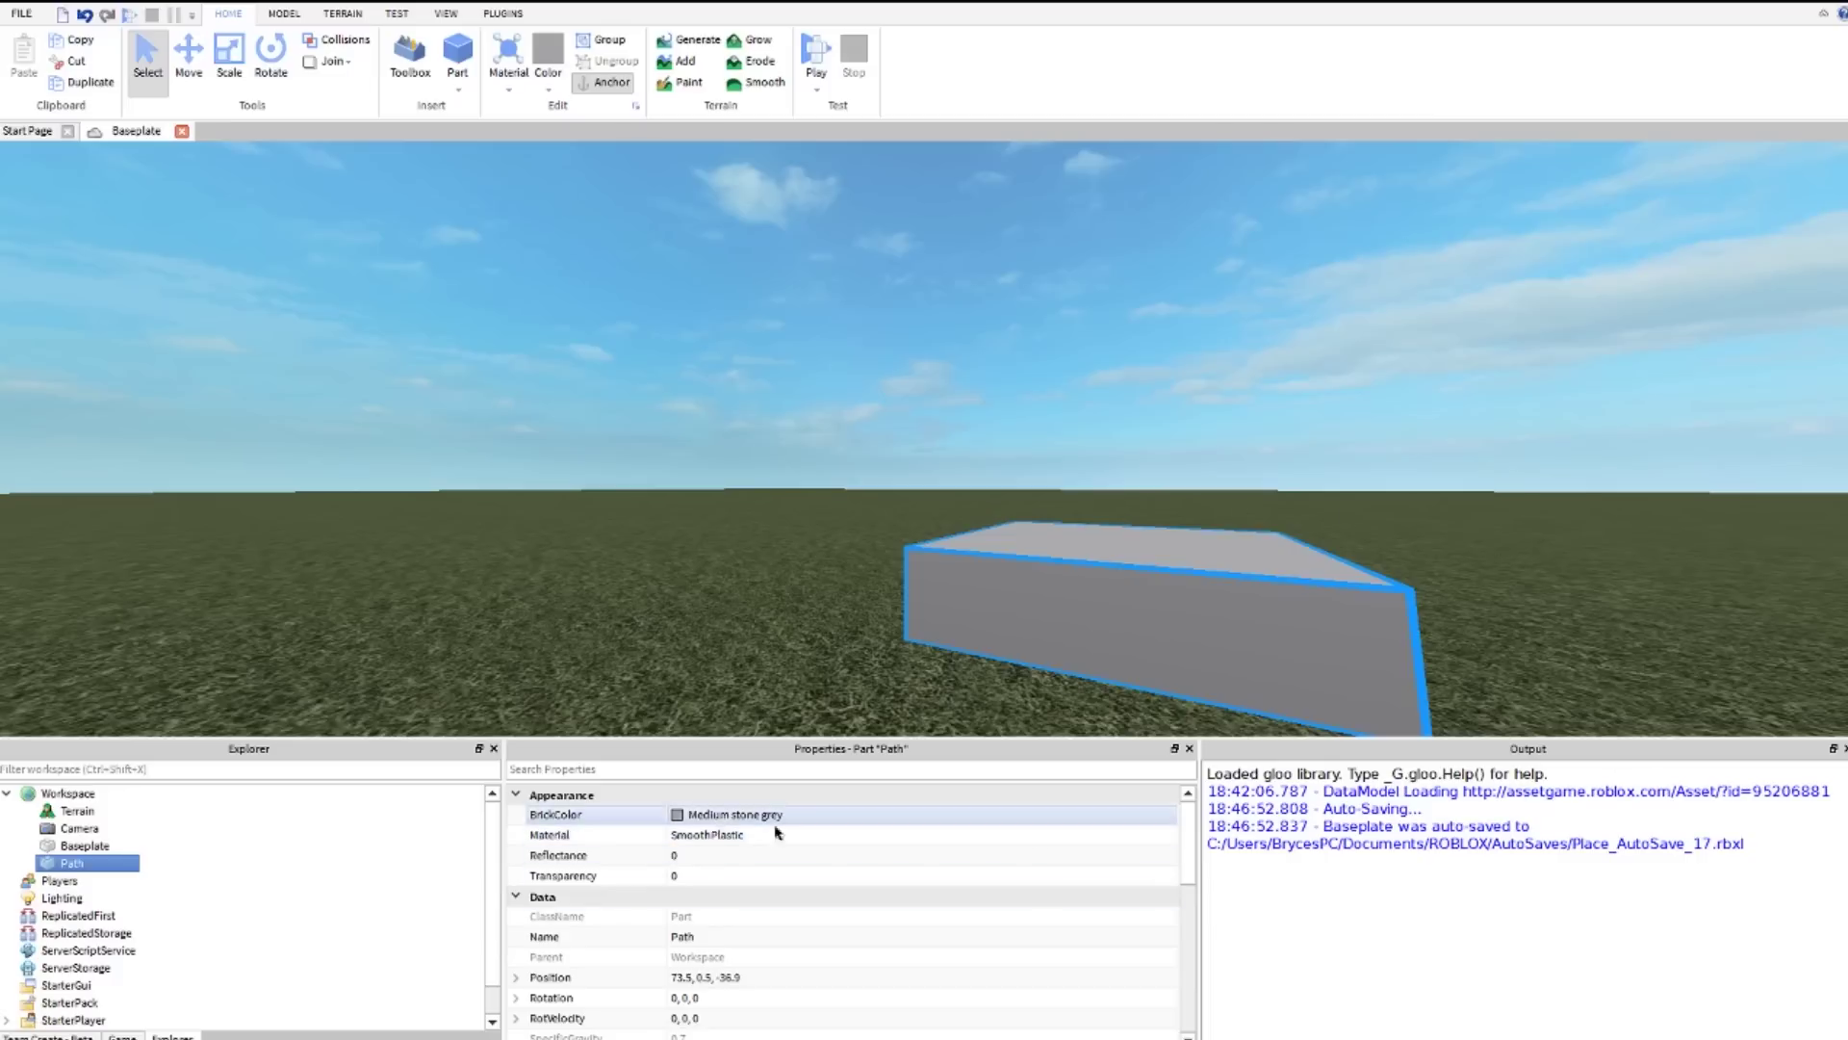
scroll(721, 891, "down", 5)
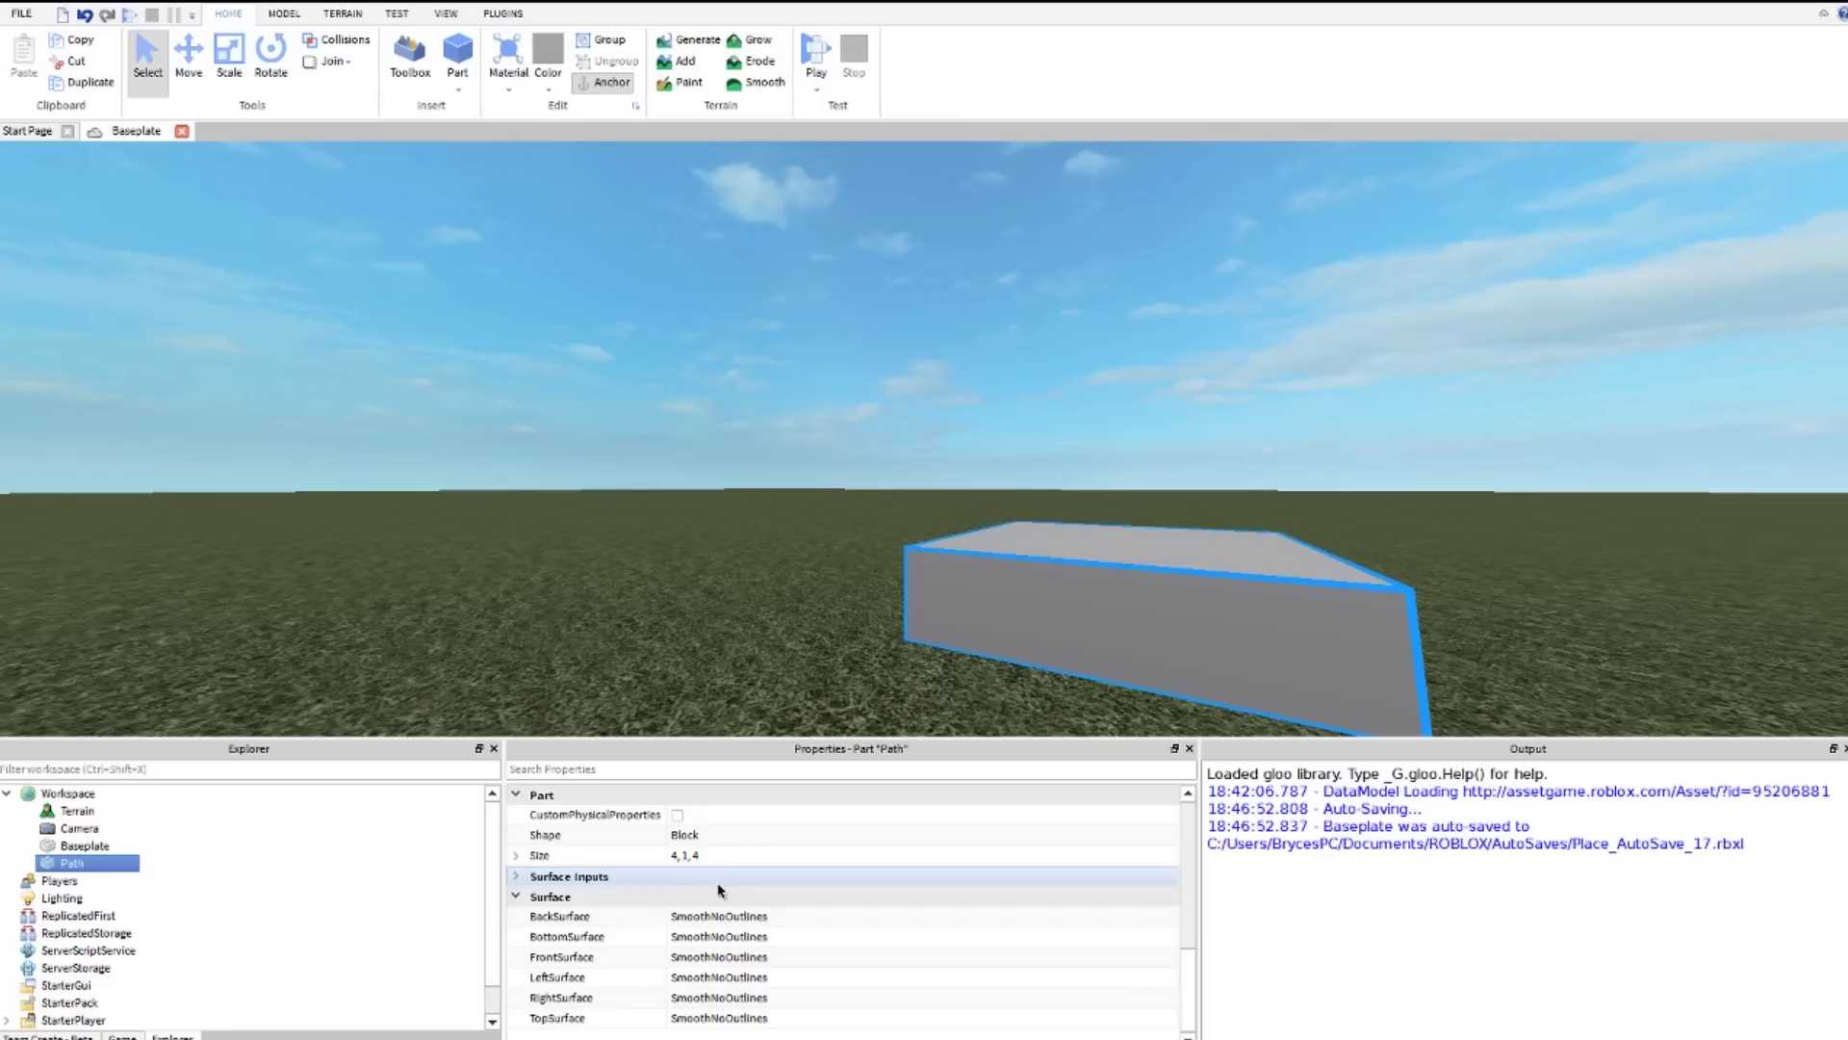
left_click(515, 856)
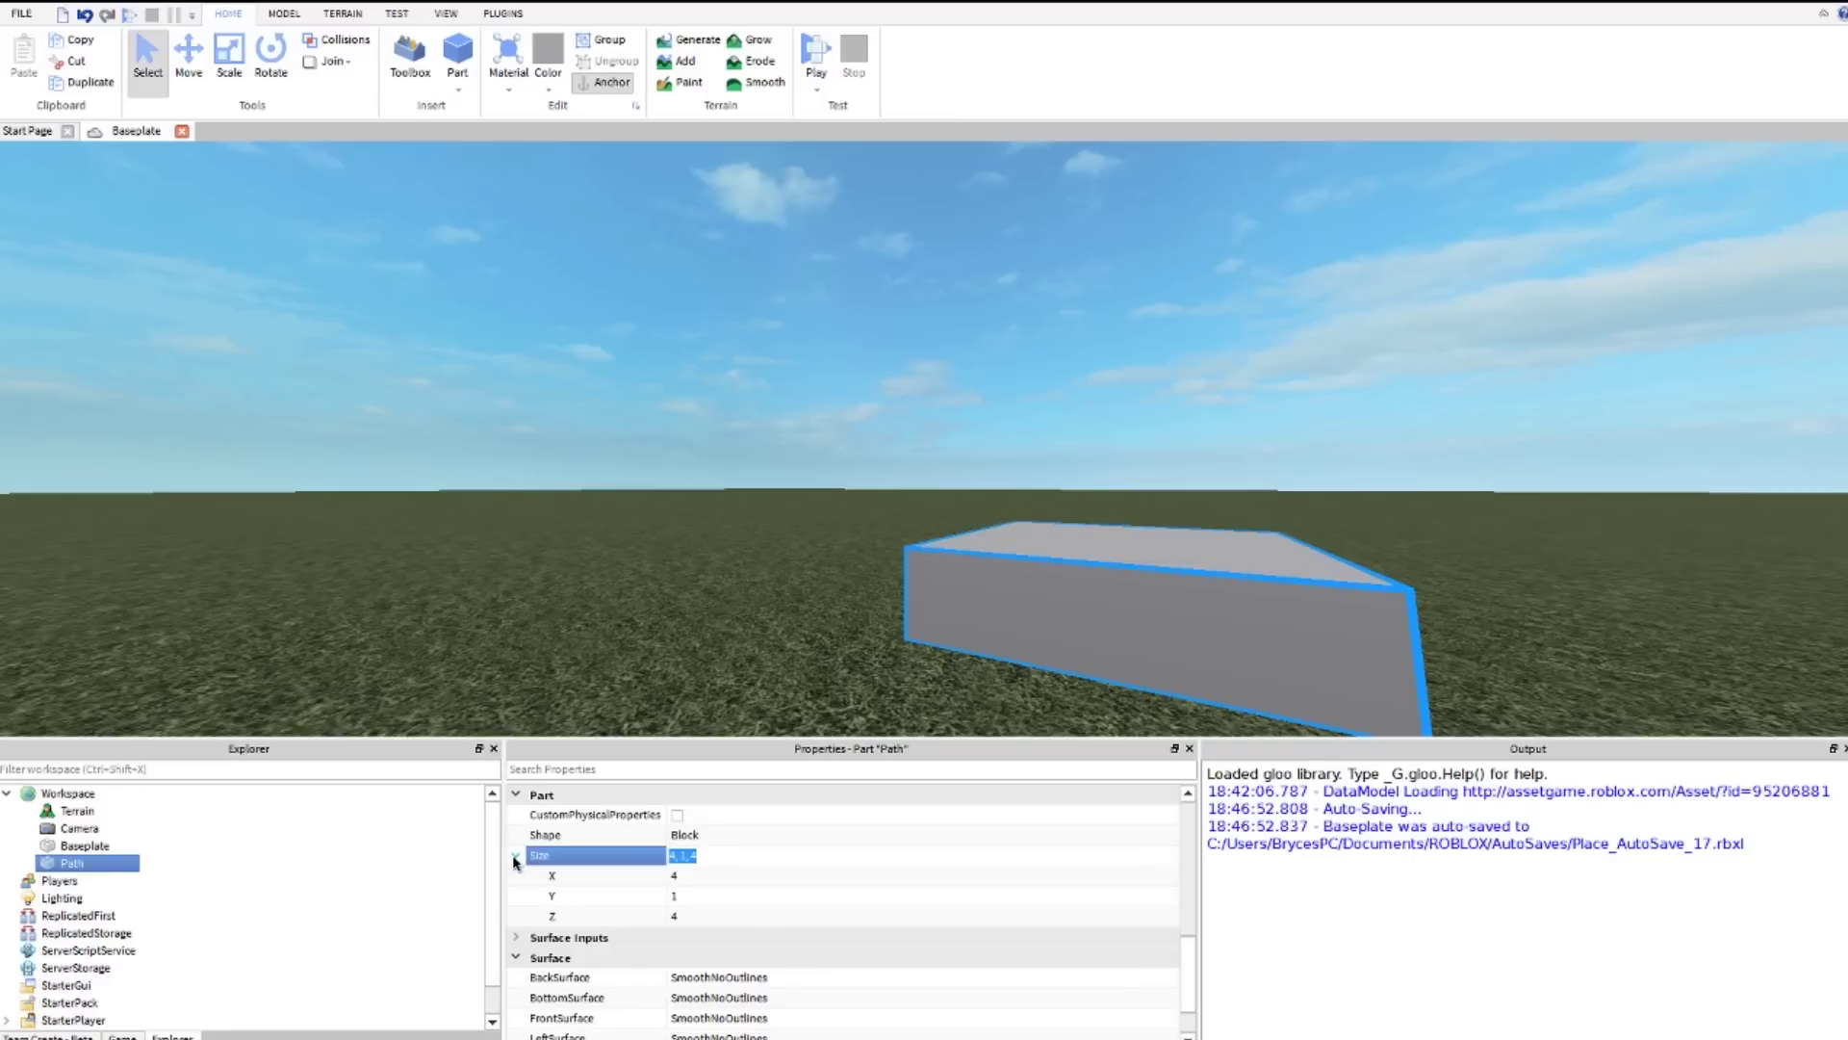
scroll(539, 919, "up", 1)
left_click(517, 917)
scroll(532, 944, "up", 5)
scroll(541, 951, "down", 5)
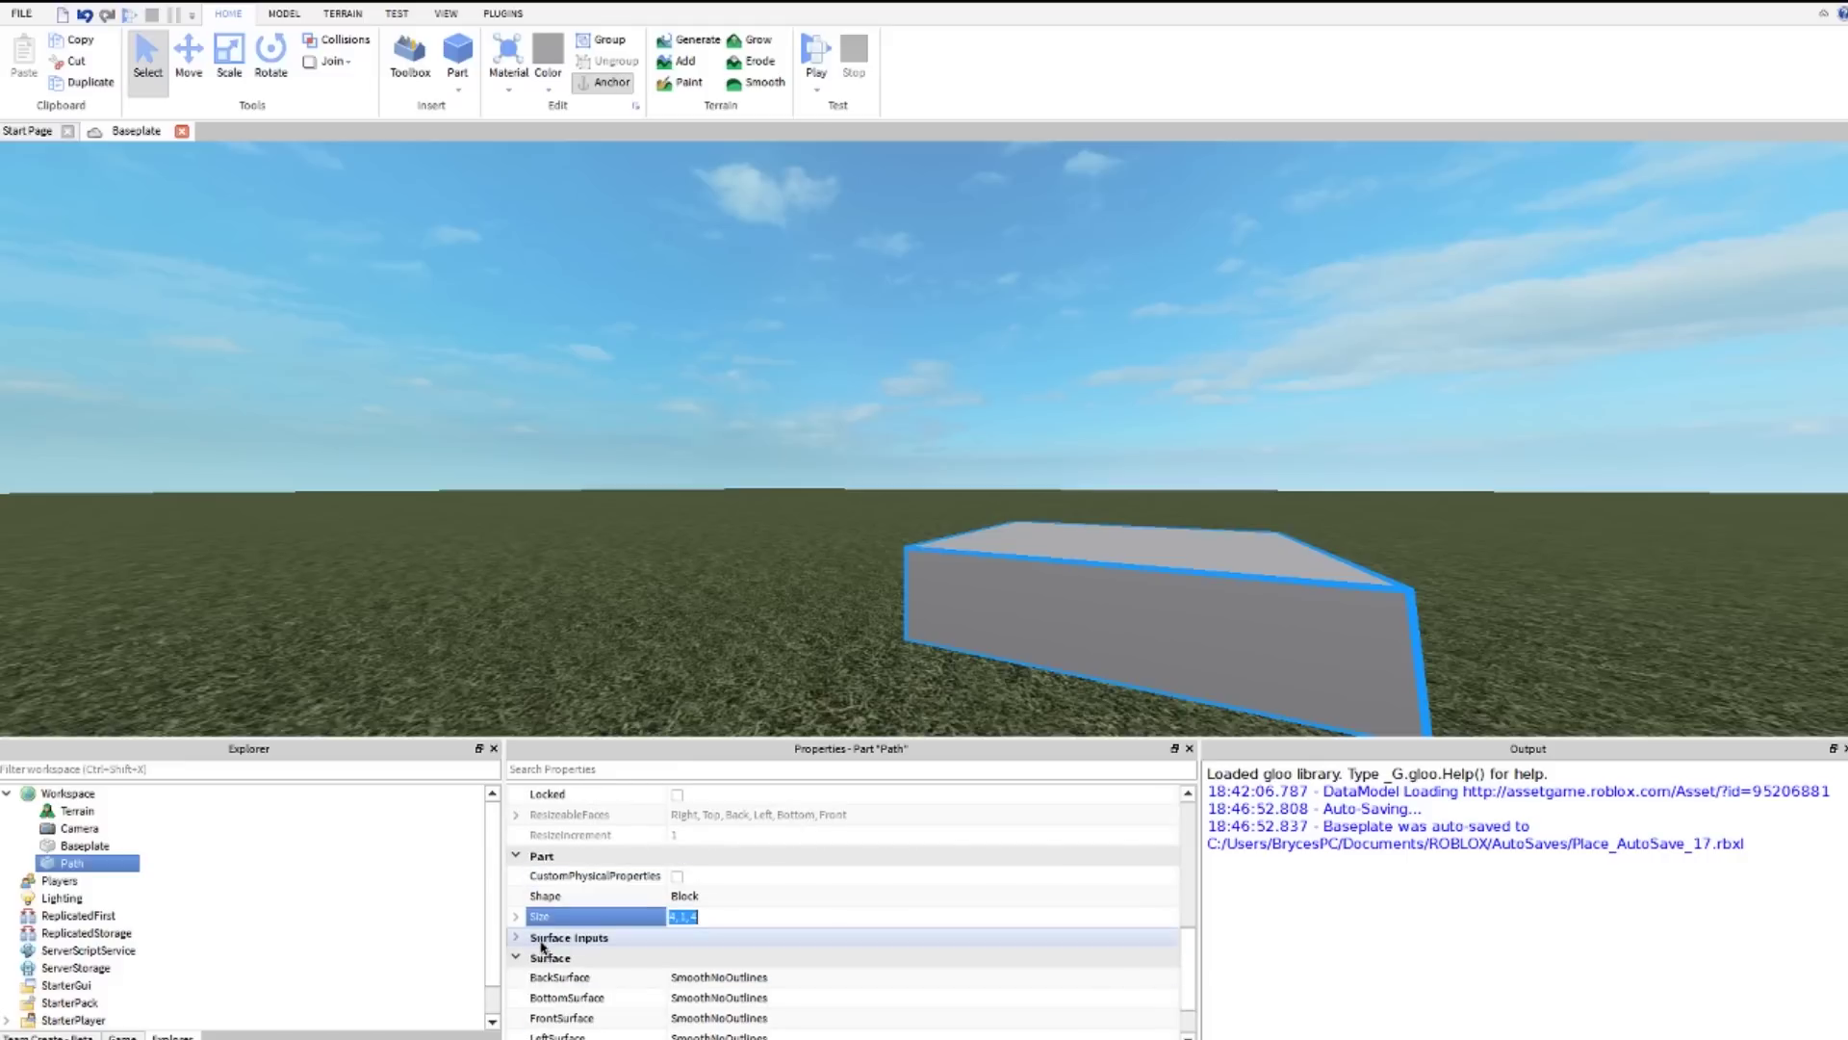
scroll(544, 948, "up", 5)
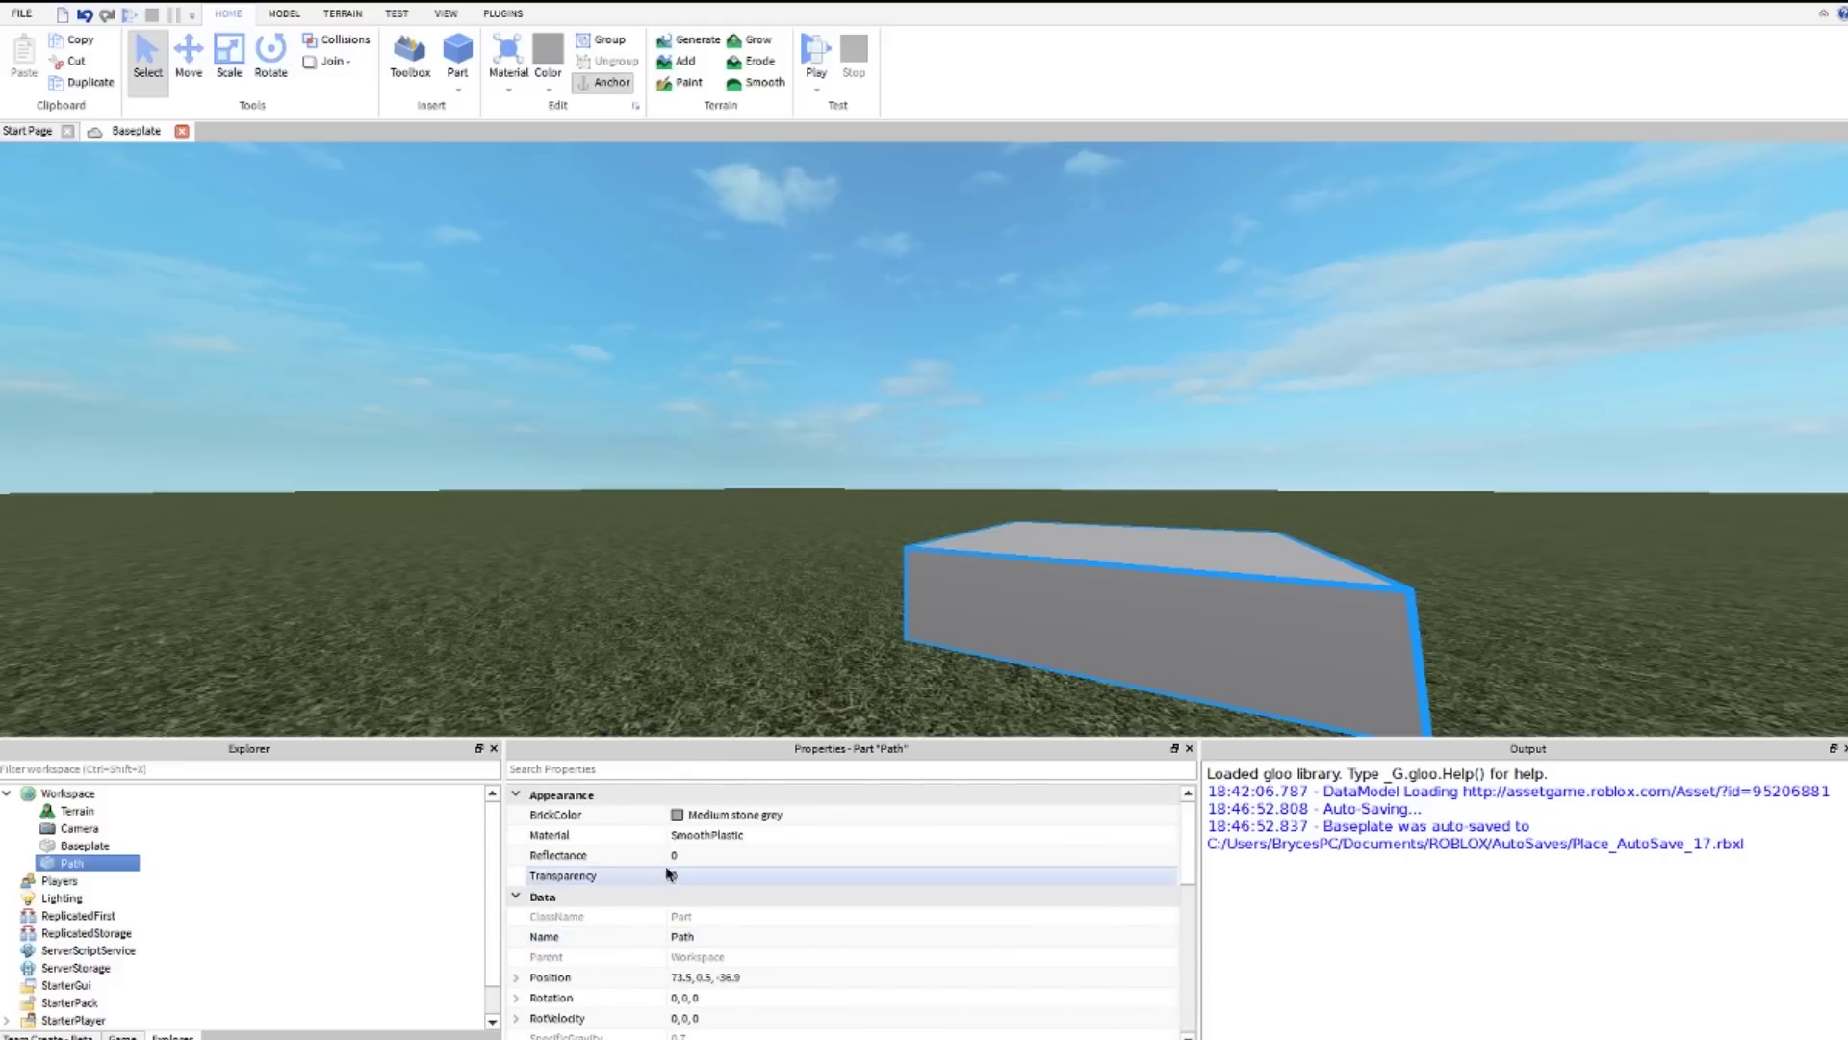
left_click(712, 466)
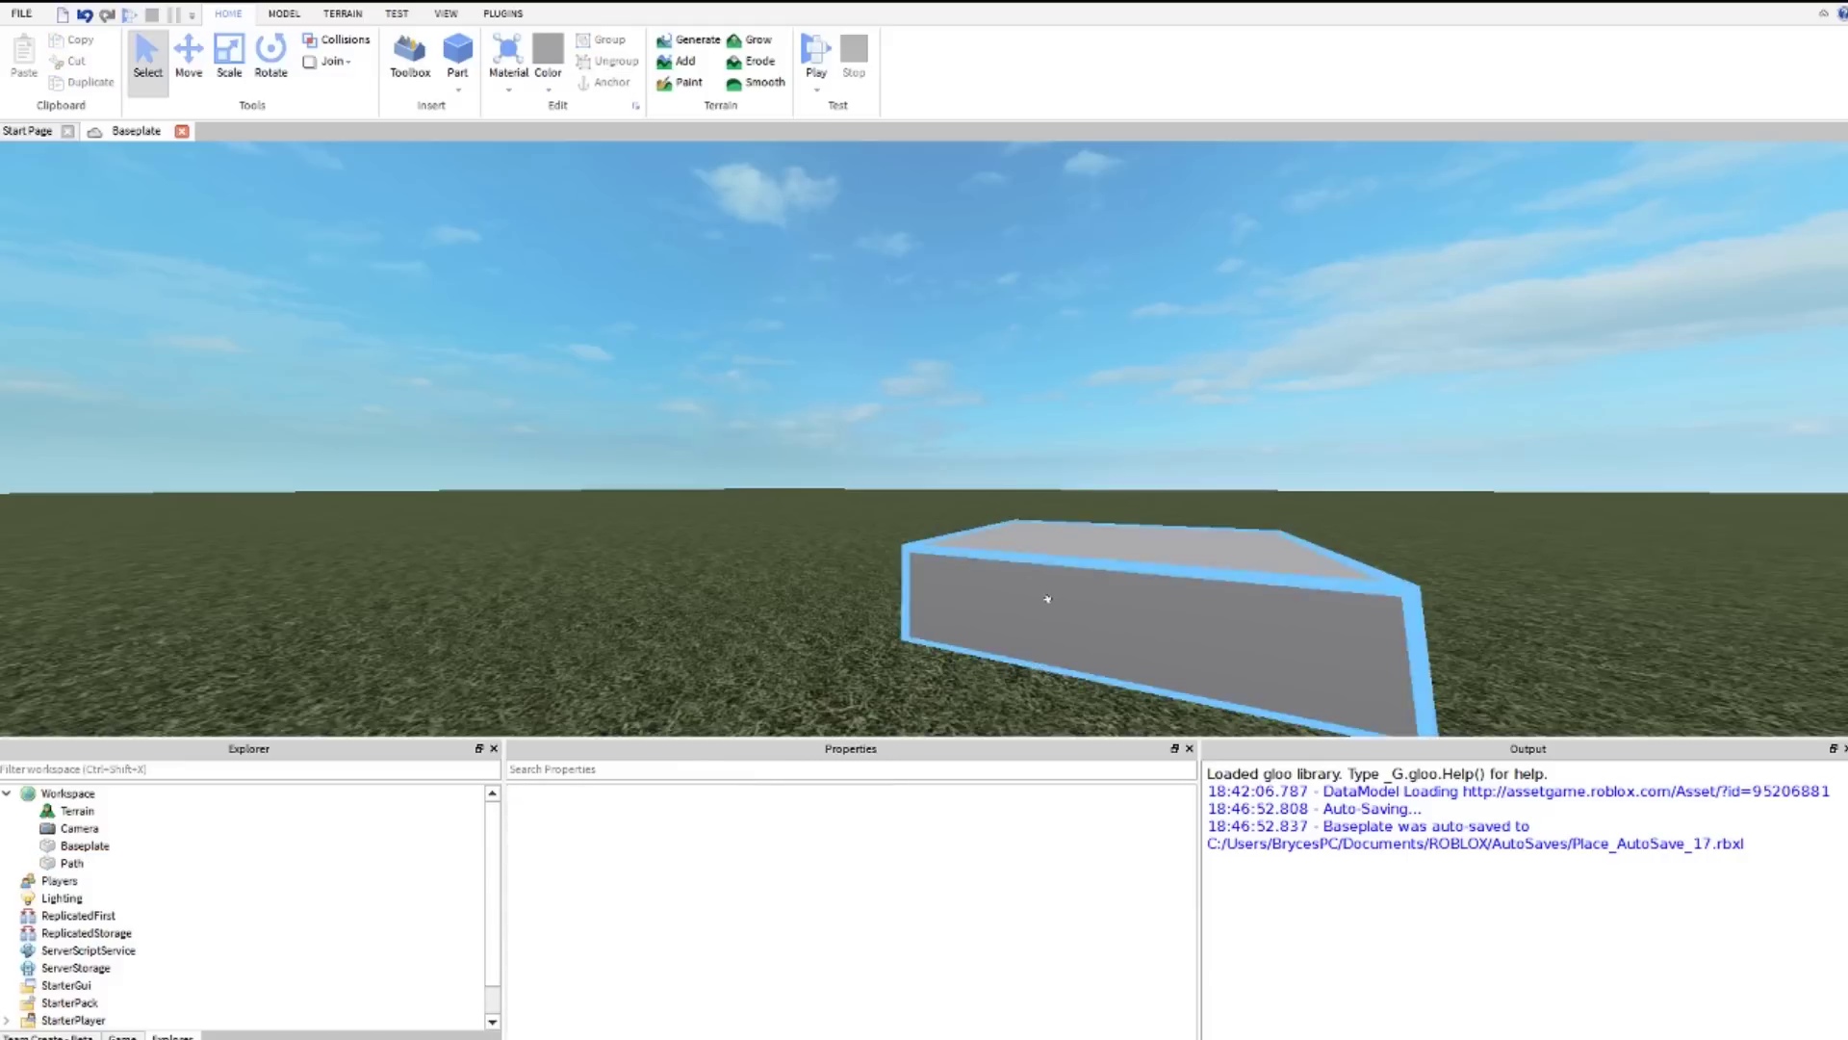
Step: Duplicate the Path part and move the copy along the Z axis directly against the original
left_click(1047, 598)
right_click_drag(1031, 569, 828, 427)
scroll(1049, 568, "down", 3)
left_click(1054, 566)
left_click(729, 354)
key("s")
key("d")
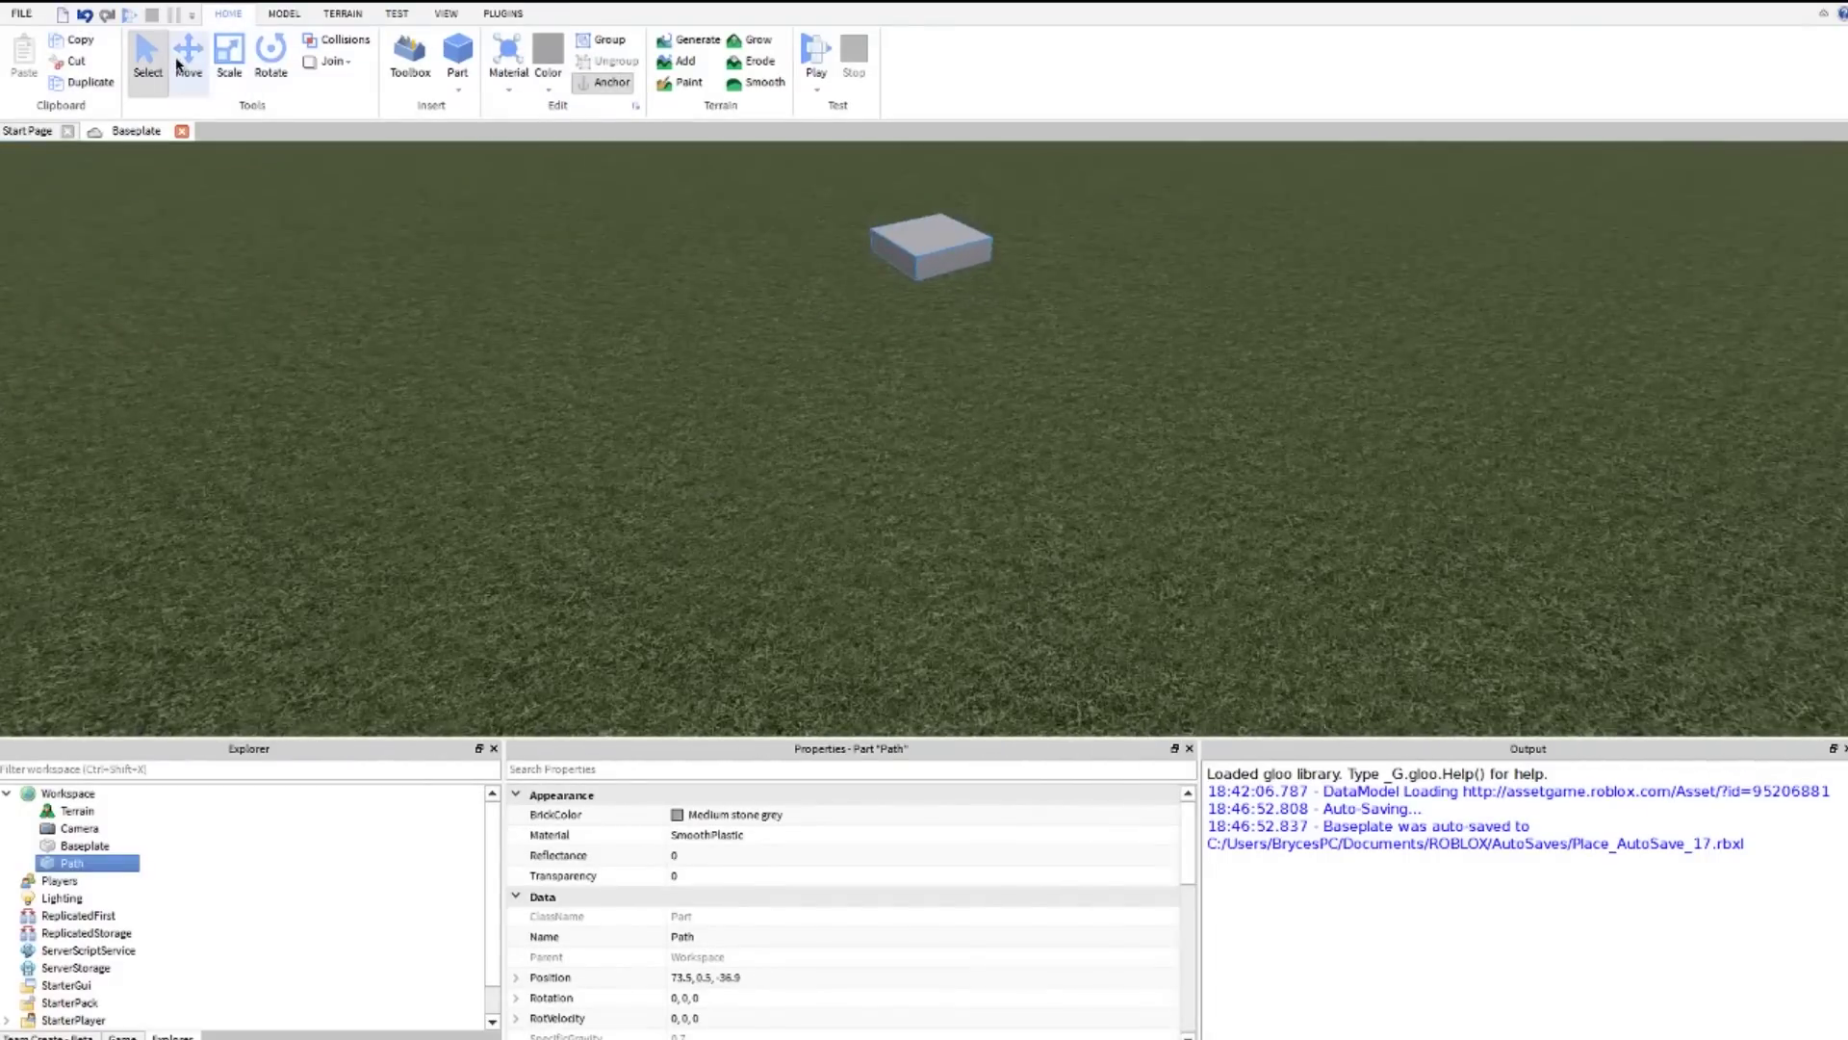
left_click(177, 65)
key("w")
right_click_drag(1220, 310, 1219, 318)
key("ctrl+d")
left_click_drag(1148, 378, 992, 385)
left_click(992, 514)
Step: Duplicate both Path parts and move the copies along the X axis to form a two-by-two square
key("w")
right_click_drag(992, 514, 1003, 495)
key("s")
left_click_drag(821, 318, 1120, 525)
key("d")
right_click_drag(1122, 527, 1087, 477)
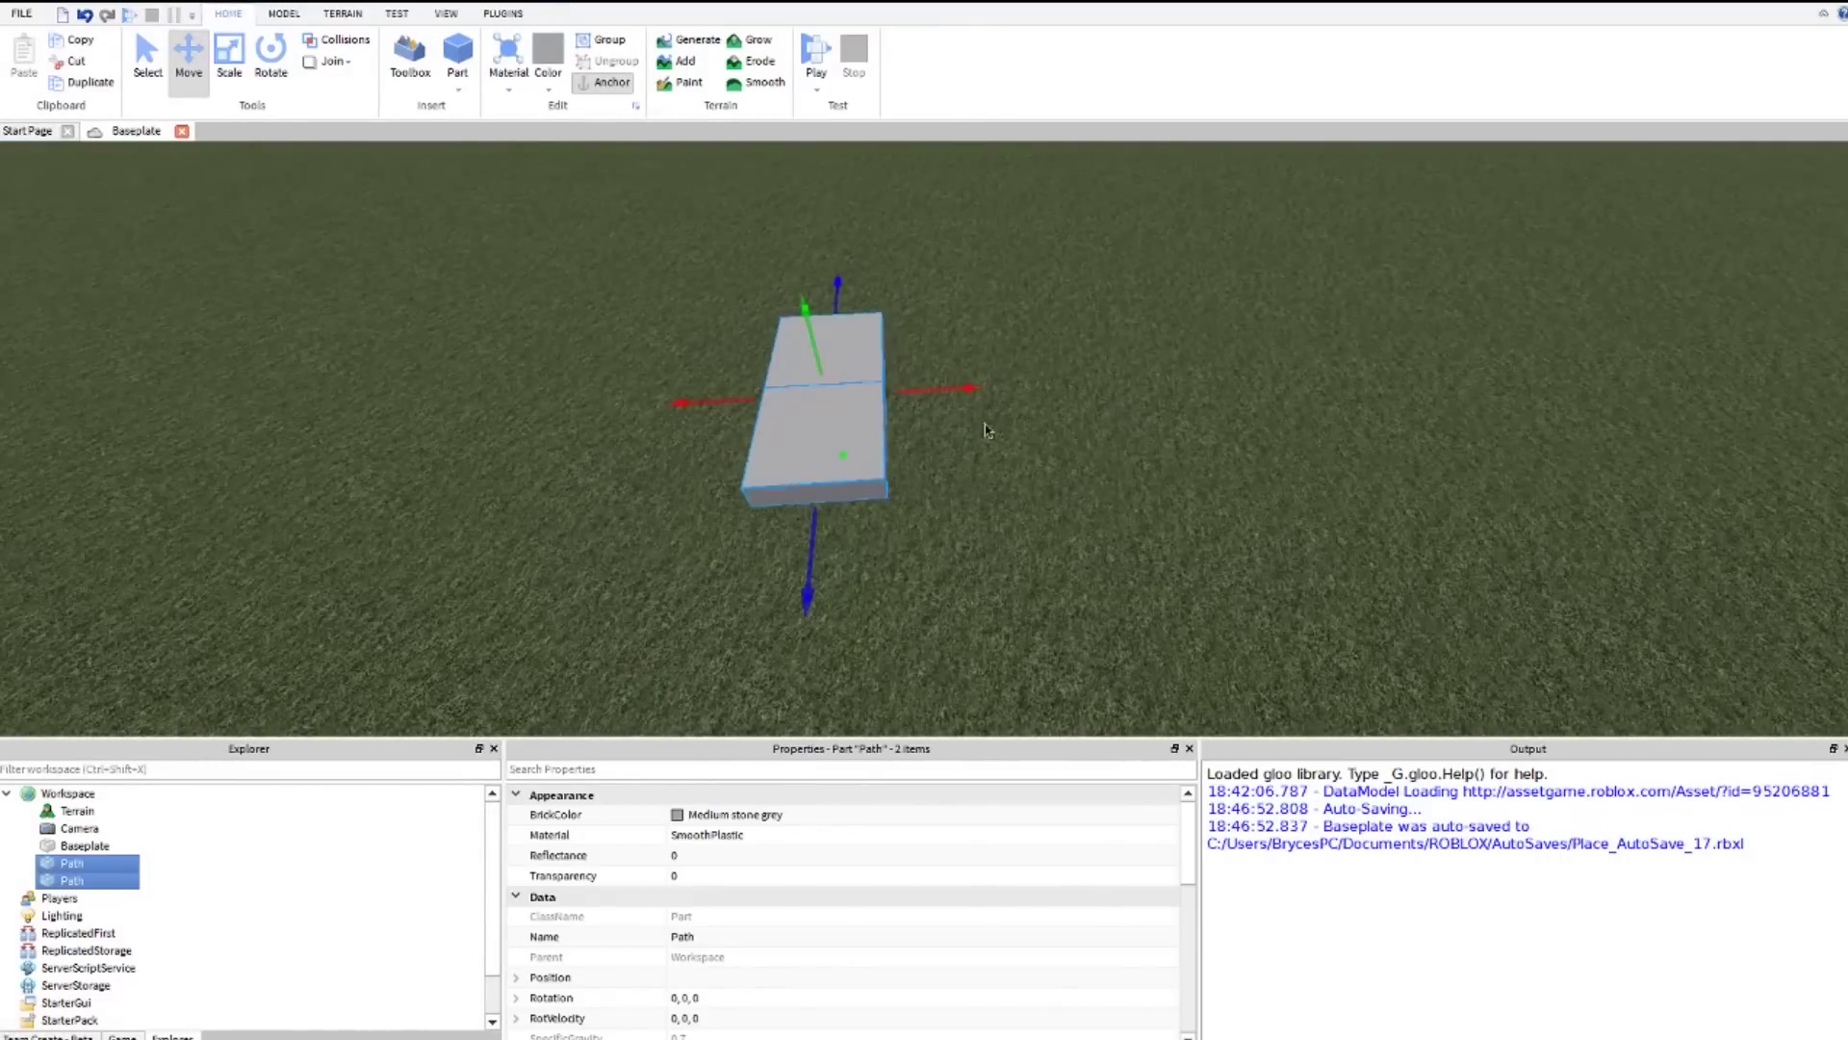
key("ctrl+d")
left_click_drag(901, 393, 1056, 418)
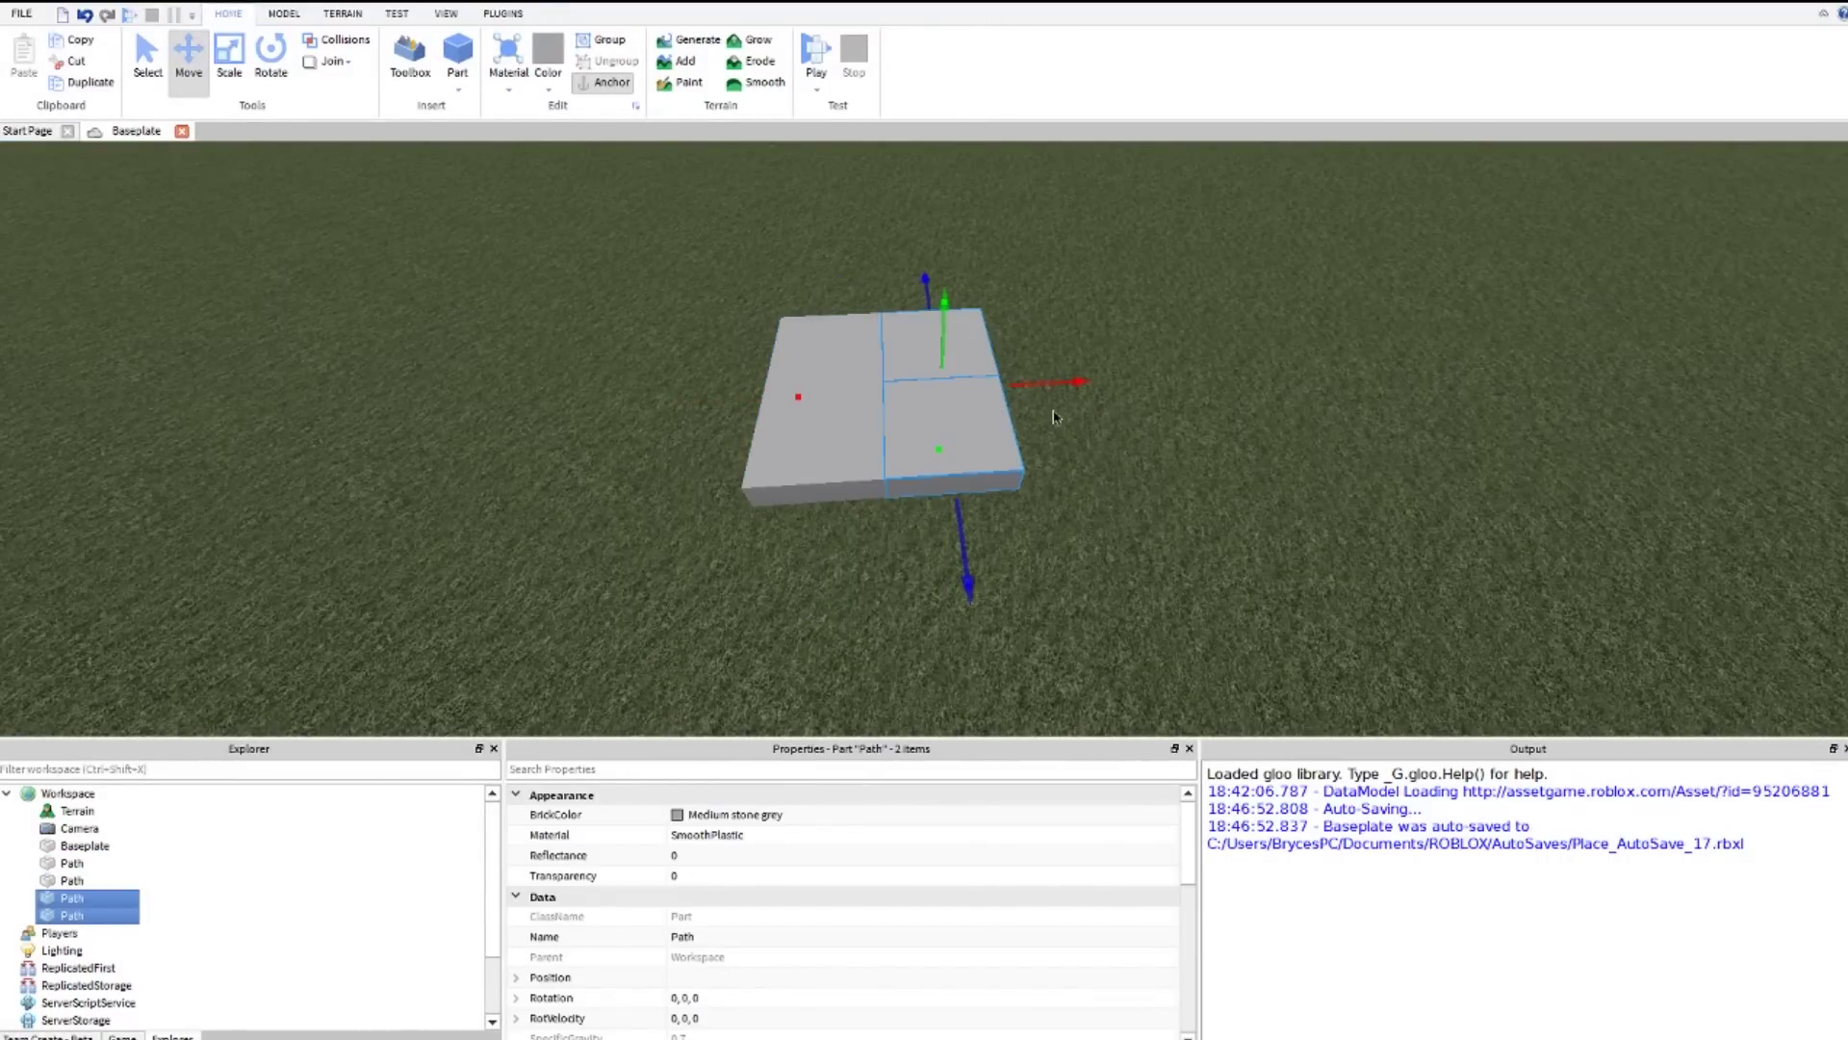
left_click(1083, 478)
Step: Try extending the square by duplicating its four Path parts along the X axis, and delete the copies
left_click_drag(676, 291, 1160, 560)
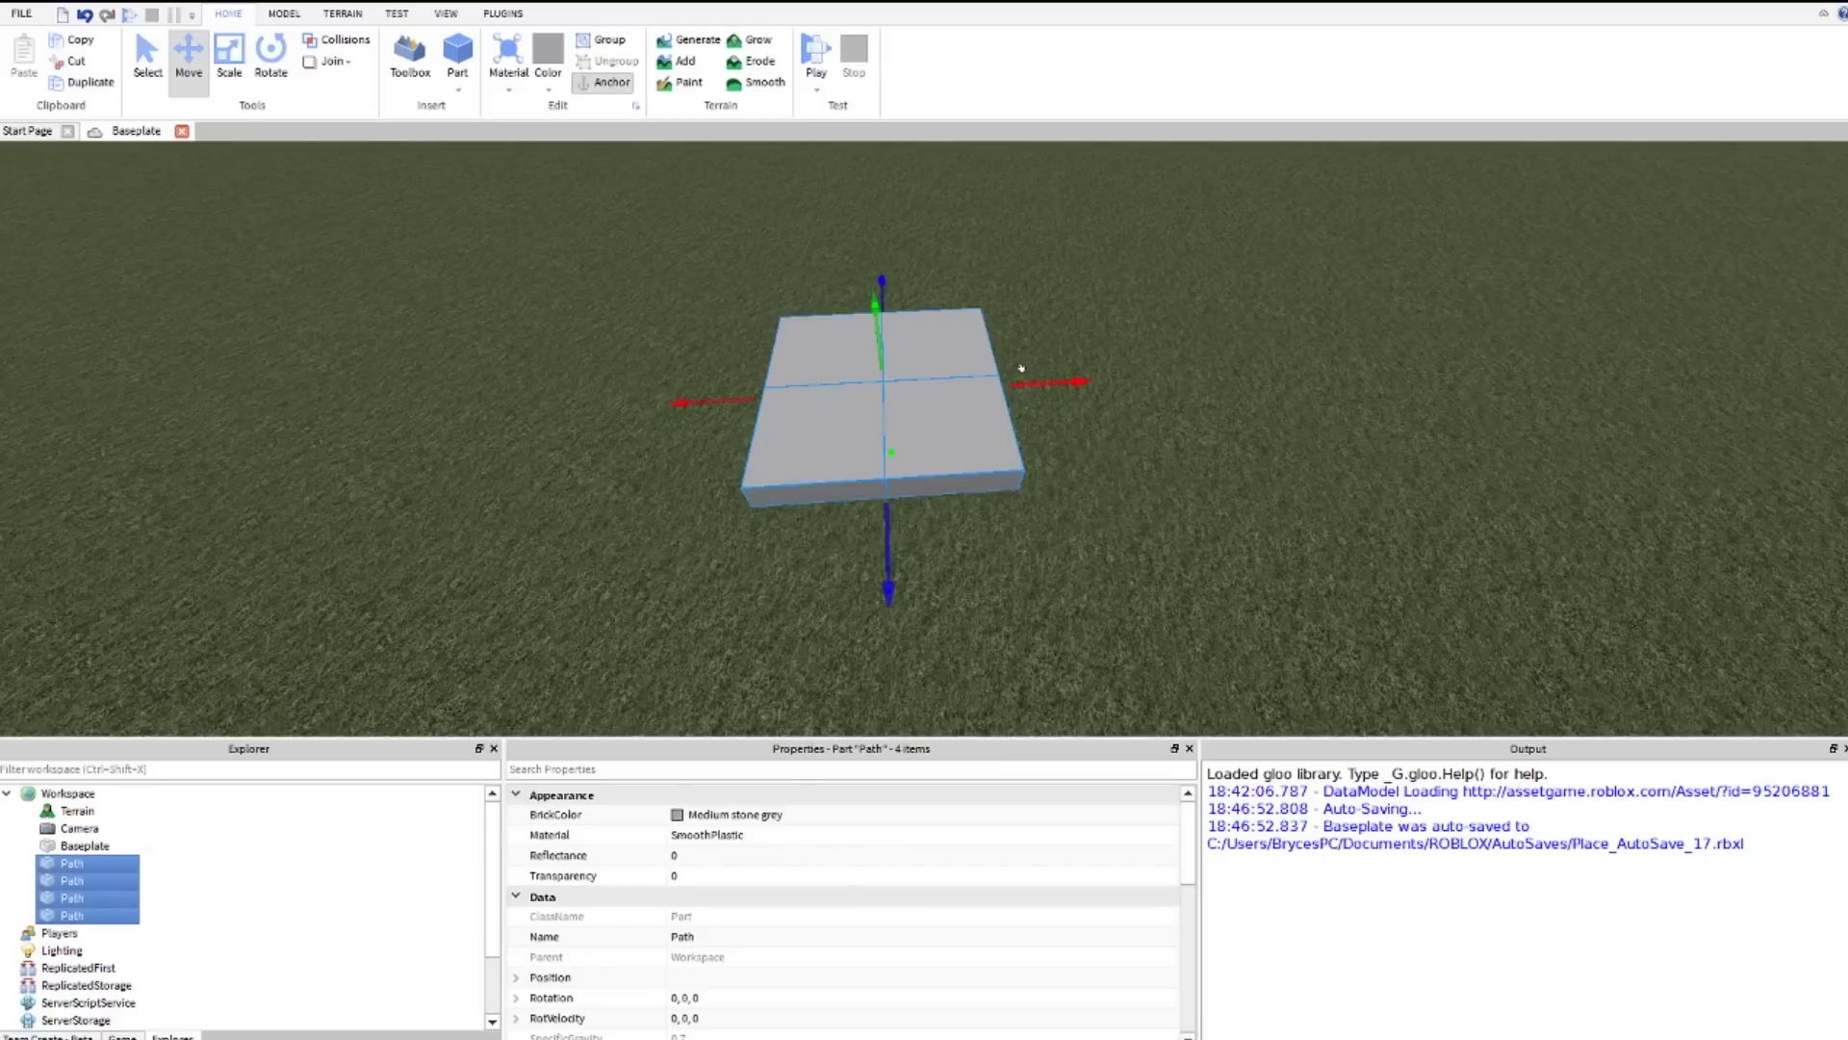
key("ctrl+d")
left_click_drag(1045, 382, 1228, 381)
left_click(1416, 444)
scroll(755, 321, "down", 2)
scroll(880, 322, "up", 3)
right_click_drag(880, 322, 974, 324)
left_click_drag(974, 324, 1242, 554)
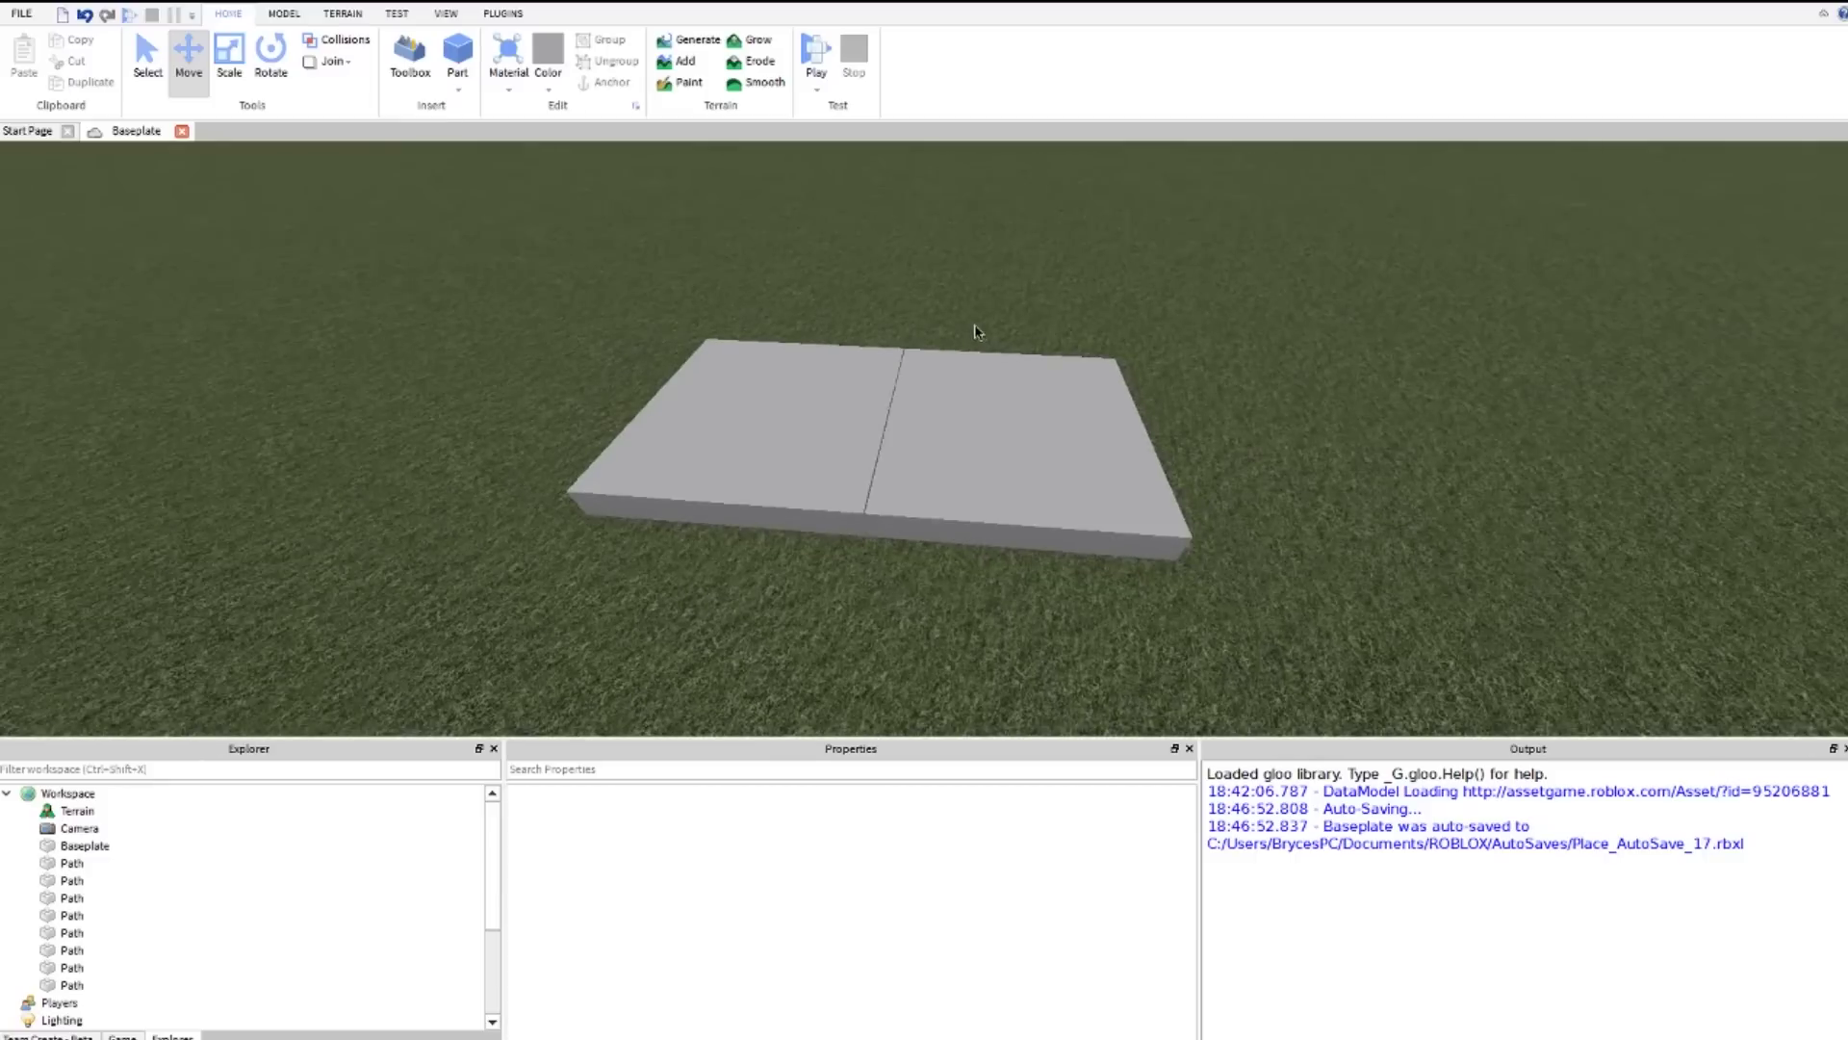
left_click_drag(1269, 627, 928, 350)
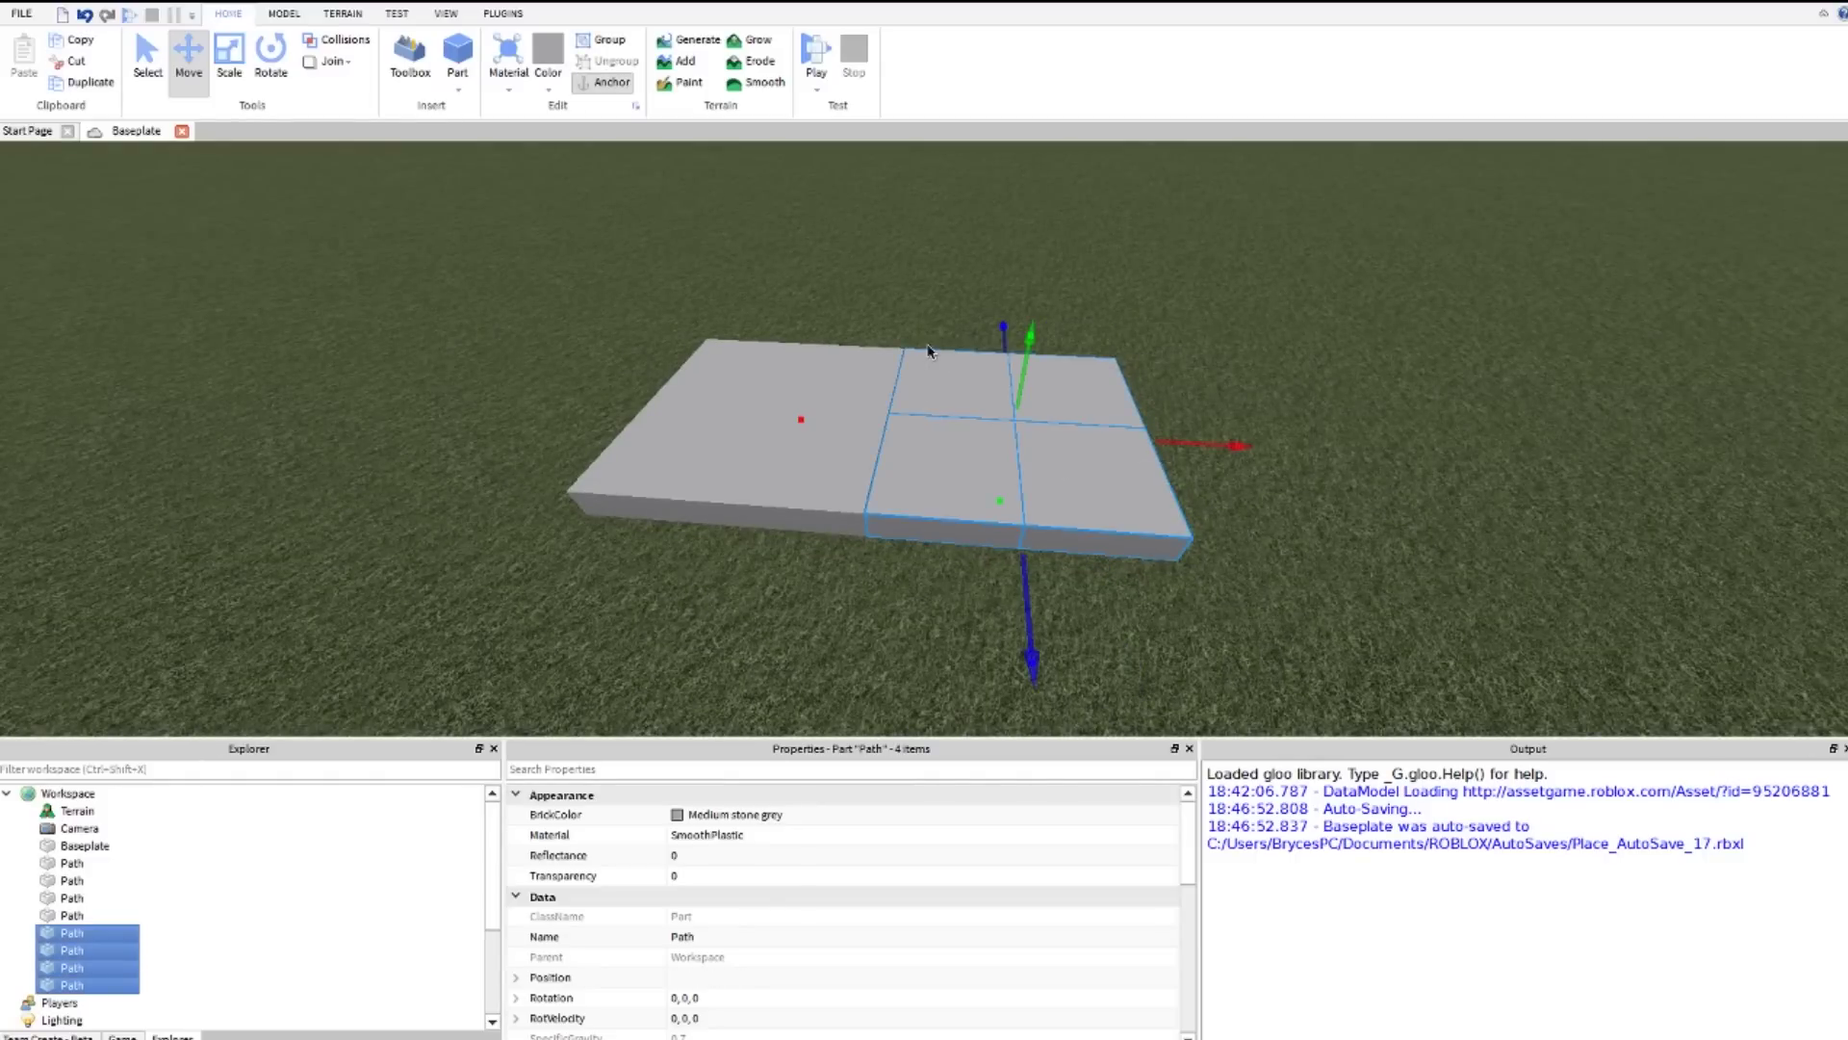
key("Delete")
Step: Set move snapping to 0.05 studs, and duplicate the four Path parts along the X axis flush against the originals
left_click(283, 13)
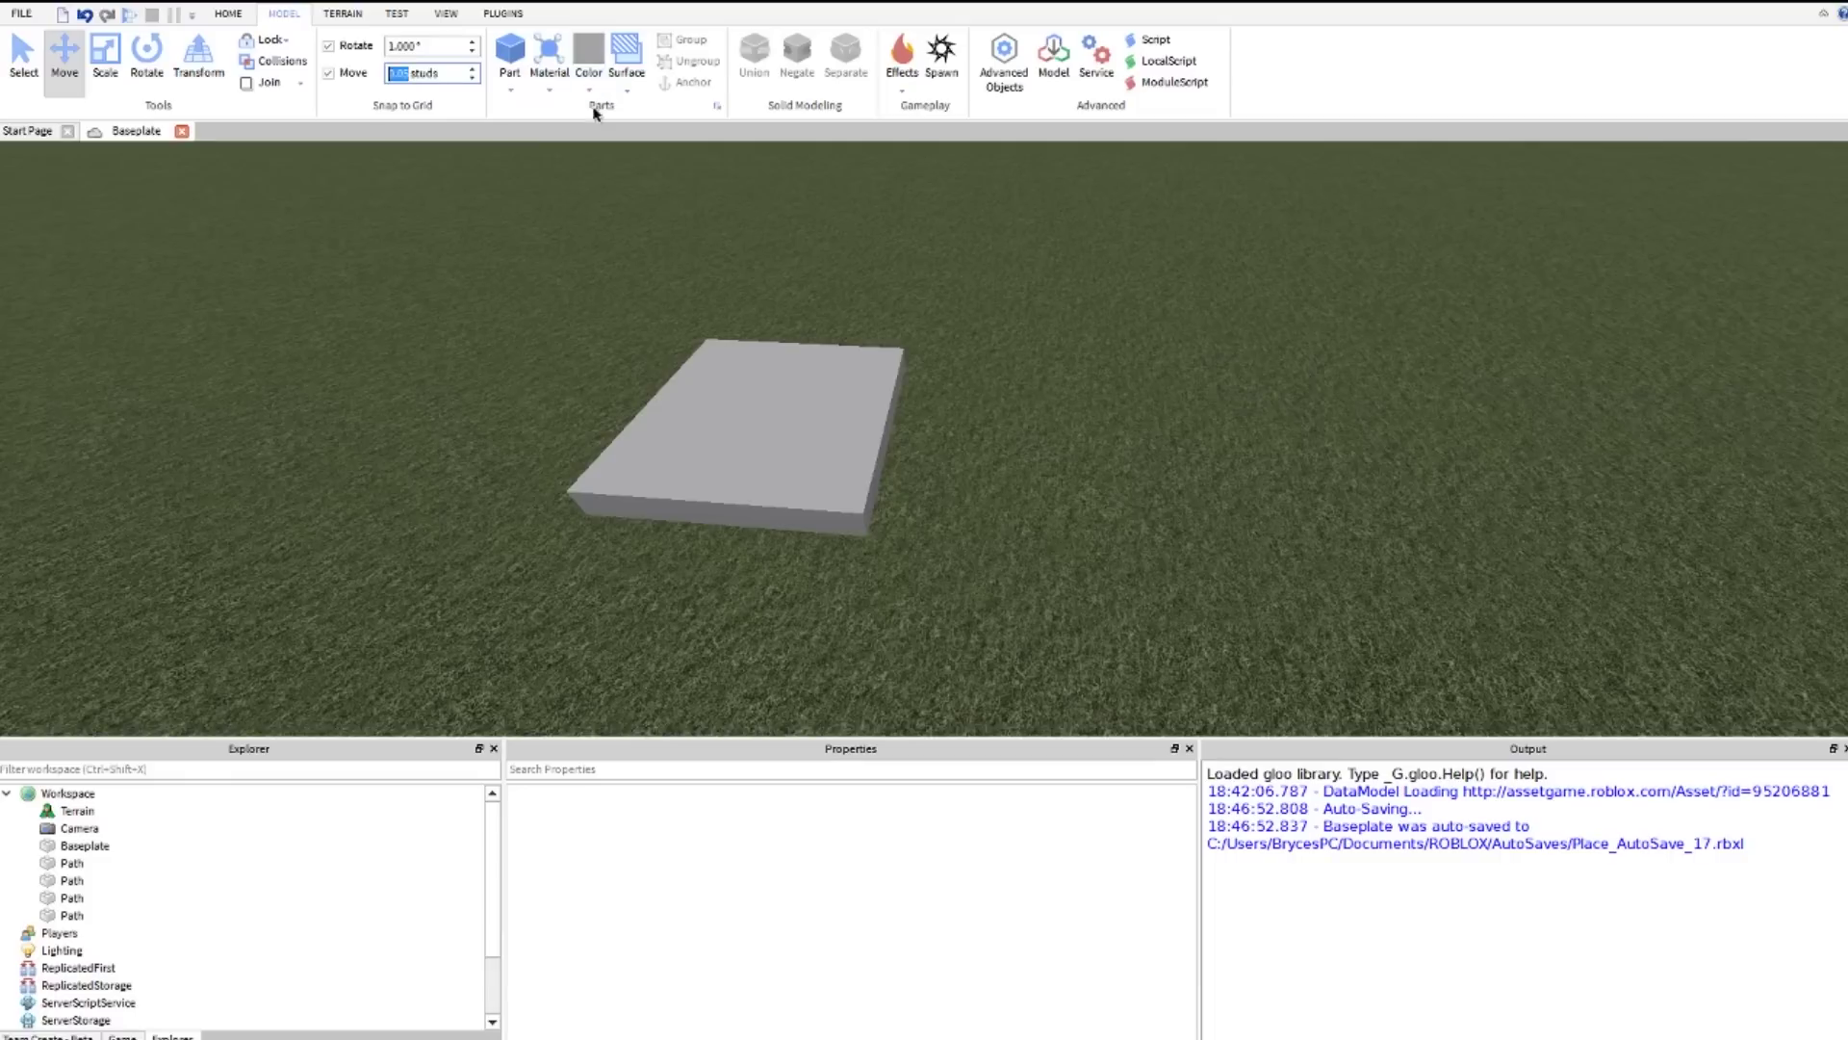
left_click_drag(475, 222, 1064, 561)
key("ctrl+d")
left_click_drag(940, 412, 1194, 431)
left_click(1253, 326)
scroll(734, 406, "down", 4)
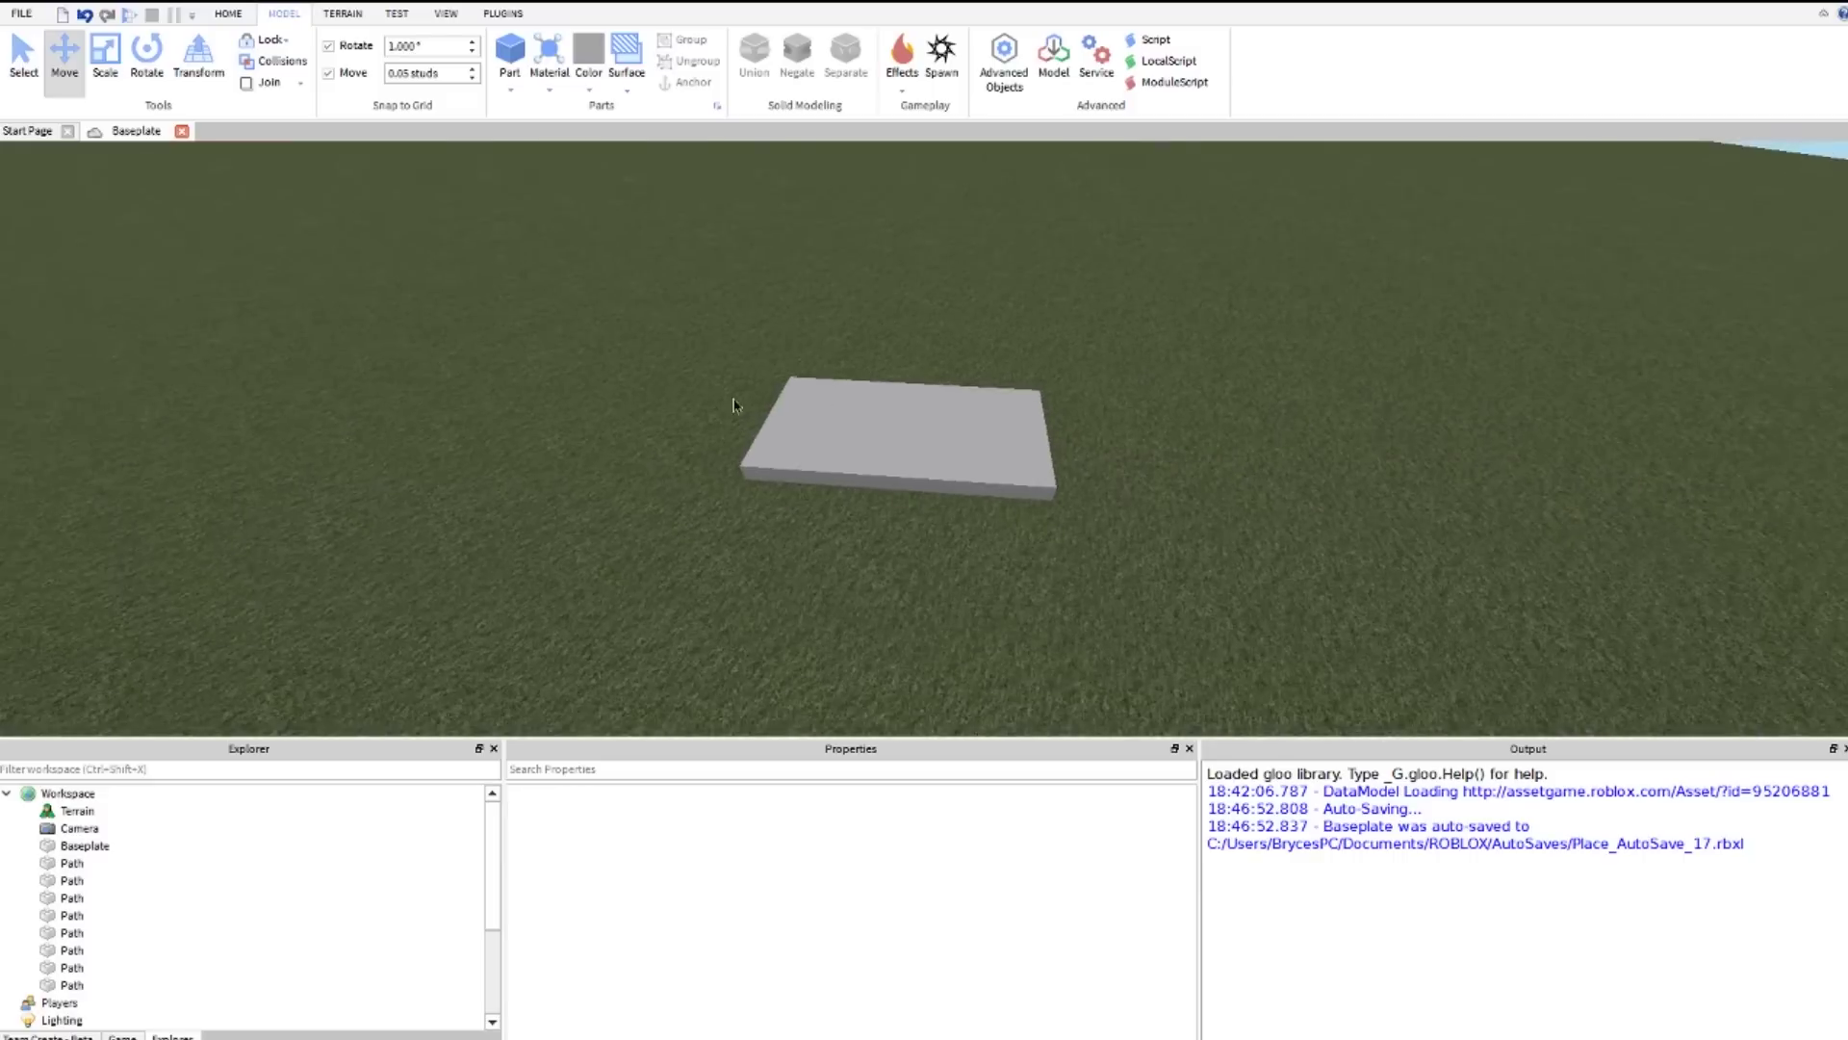
Step: Duplicate all eight Path parts and move the copies flush against the long side to form a four-by-four platform
left_click(944, 394)
left_click(1152, 503)
left_click_drag(1176, 570, 712, 337)
right_click_drag(1068, 414, 882, 409)
key("ctrl+d")
left_click_drag(882, 408, 1065, 429)
left_click(1192, 543)
scroll(1098, 603, "down", 5)
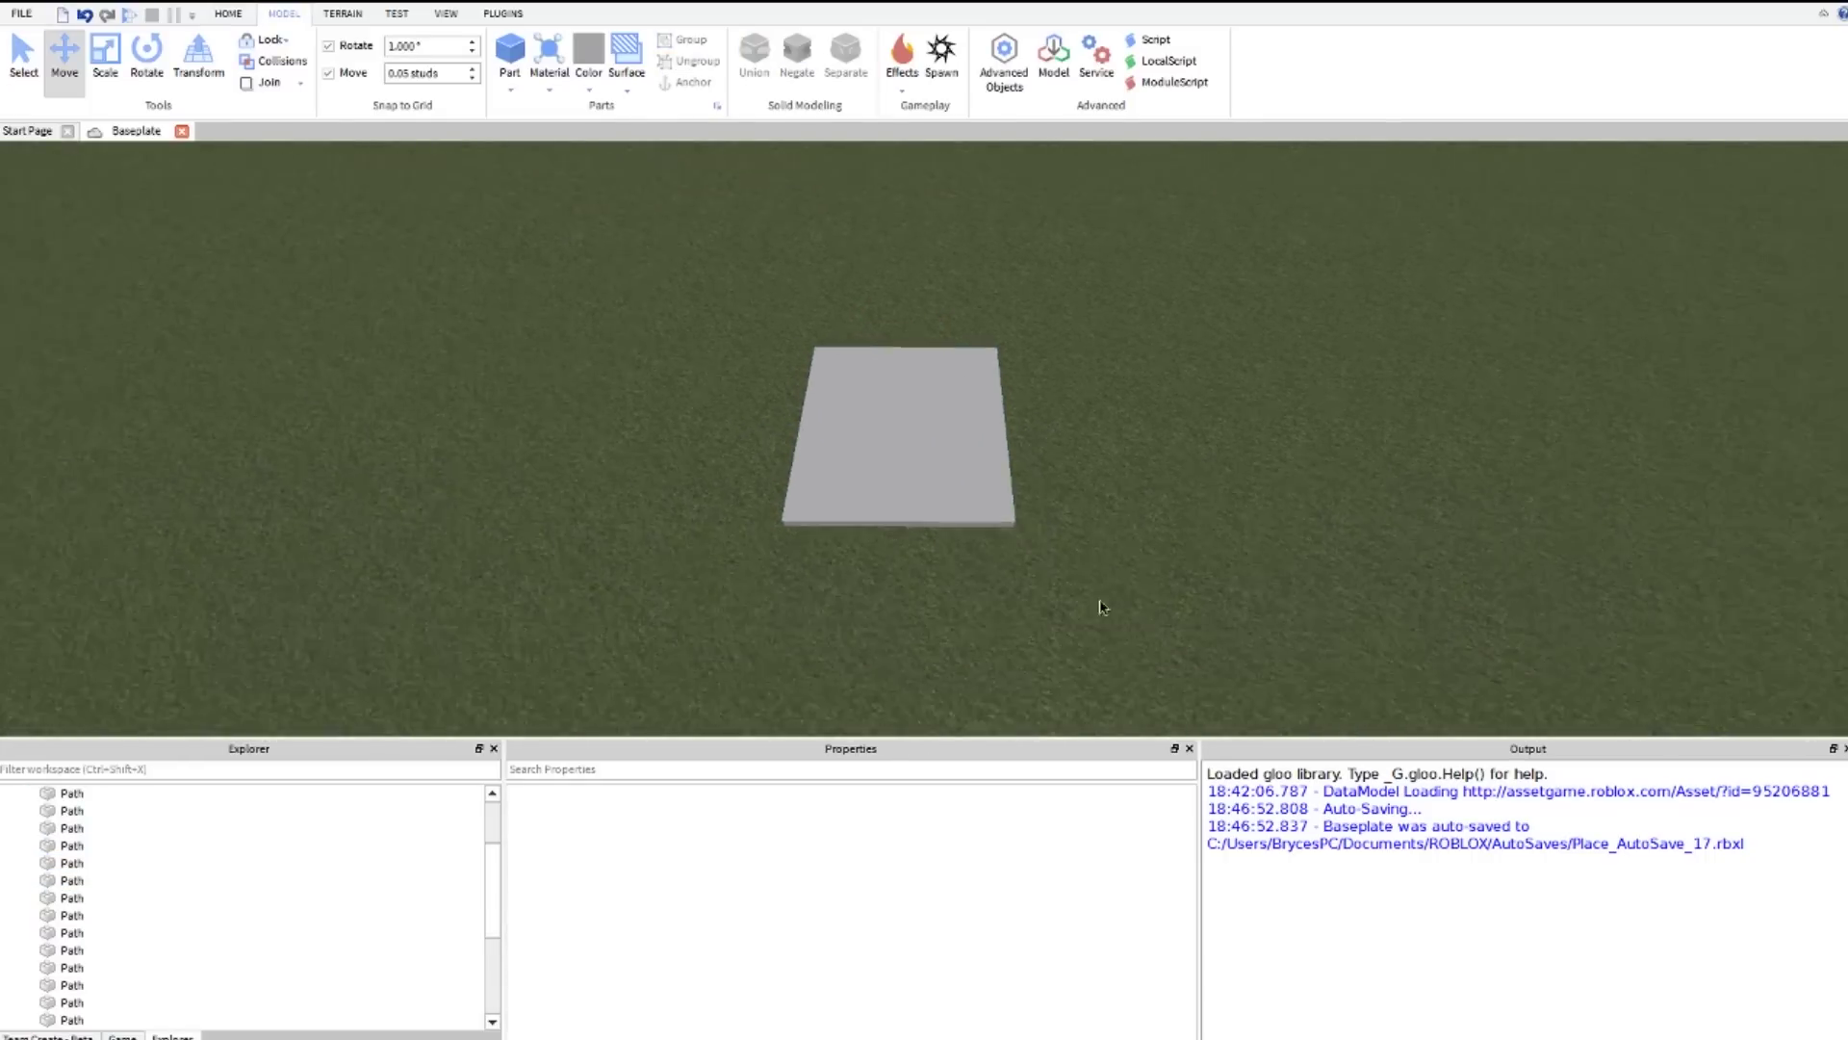
Step: Duplicate a corner Path part of the platform and raise the copy so it rests on top of that corner
scroll(1098, 604, "up", 10)
right_click_drag(1094, 603, 1098, 604)
scroll(1097, 603, "down", 10)
key("a")
left_click_drag(850, 218, 1289, 618)
key("d")
scroll(1076, 570, "up", 5)
right_click_drag(1078, 572, 967, 616)
key("a")
left_click(887, 565)
key("w")
left_click(891, 363)
key("d")
right_click_drag(1061, 438, 1126, 432)
key("s")
key("w")
key("s")
left_click_drag(960, 385, 963, 332)
Step: Set the raised corner part's size to 2, 2, 2
scroll(770, 866, "down", 8)
left_click(698, 856)
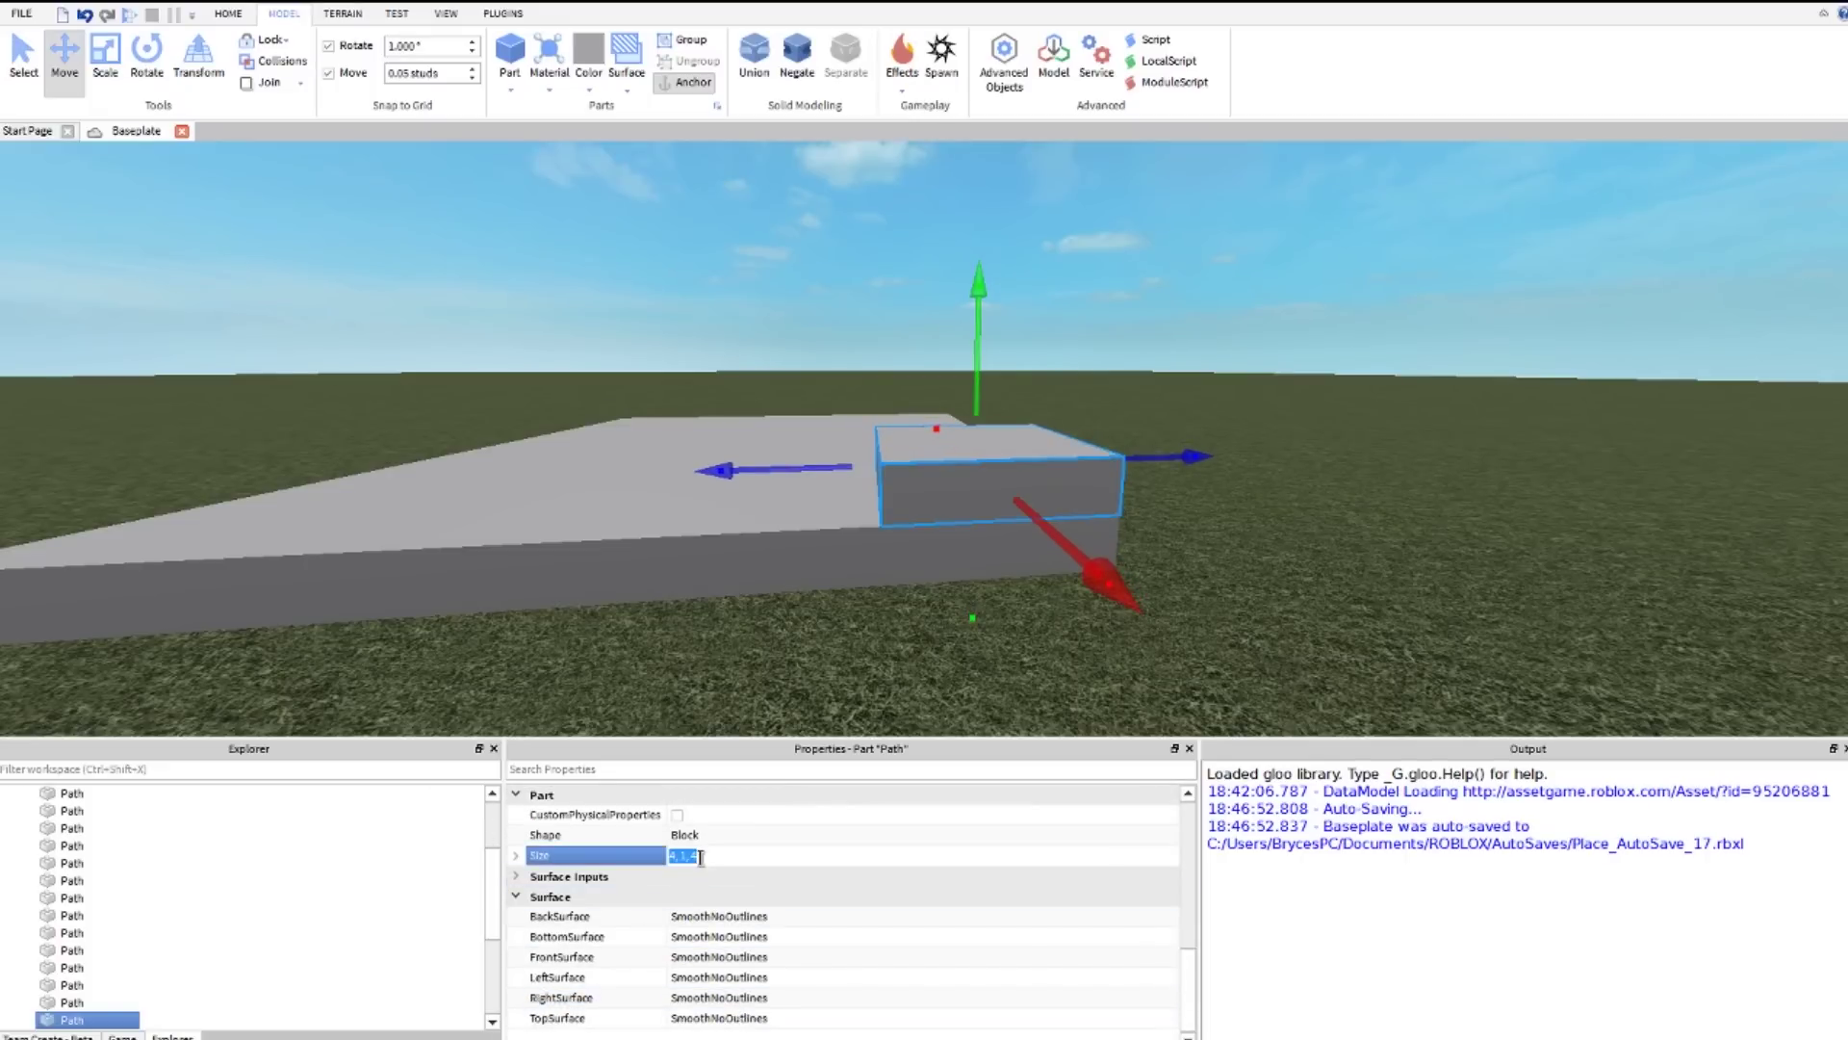
key("Return")
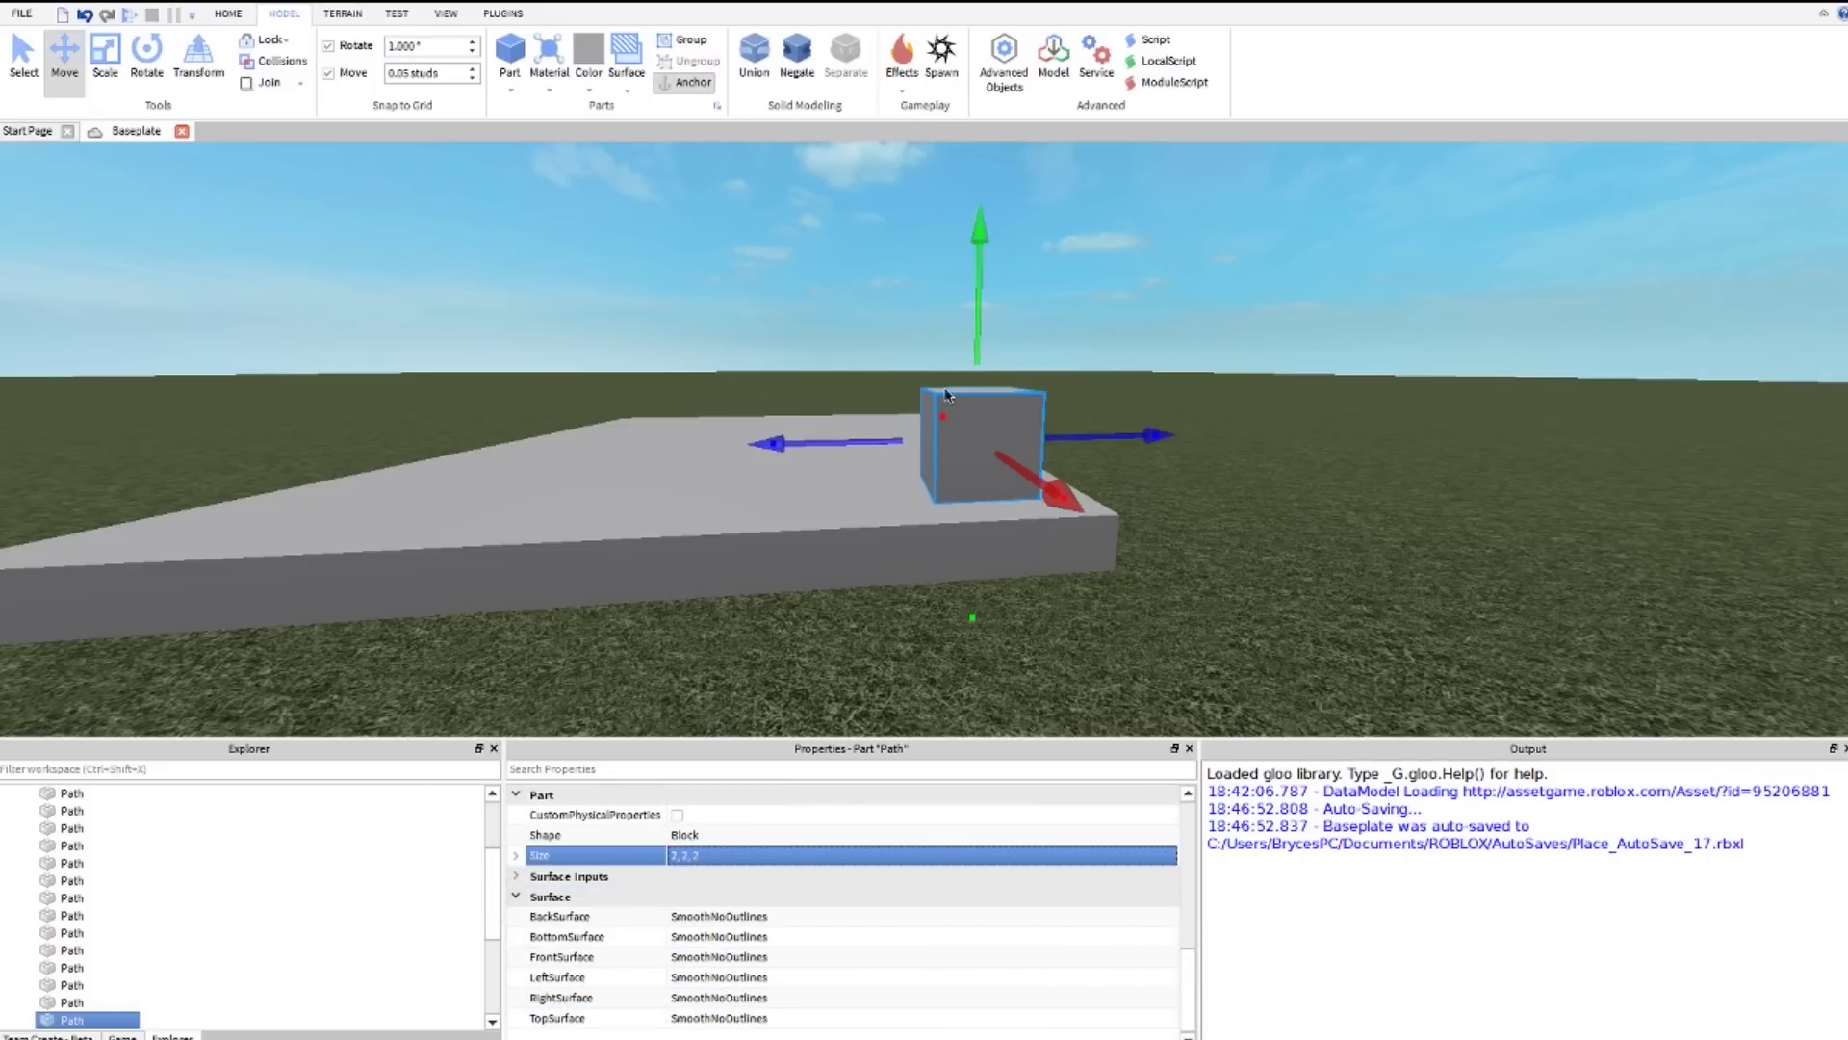
right_click_drag(946, 394, 948, 395)
scroll(945, 395, "up", 3)
scroll(945, 395, "down", 3)
Step: Rename the cube on the platform corner EndPath and color it Really red
scroll(726, 951, "up", 8)
left_click(703, 935)
left_click(713, 938)
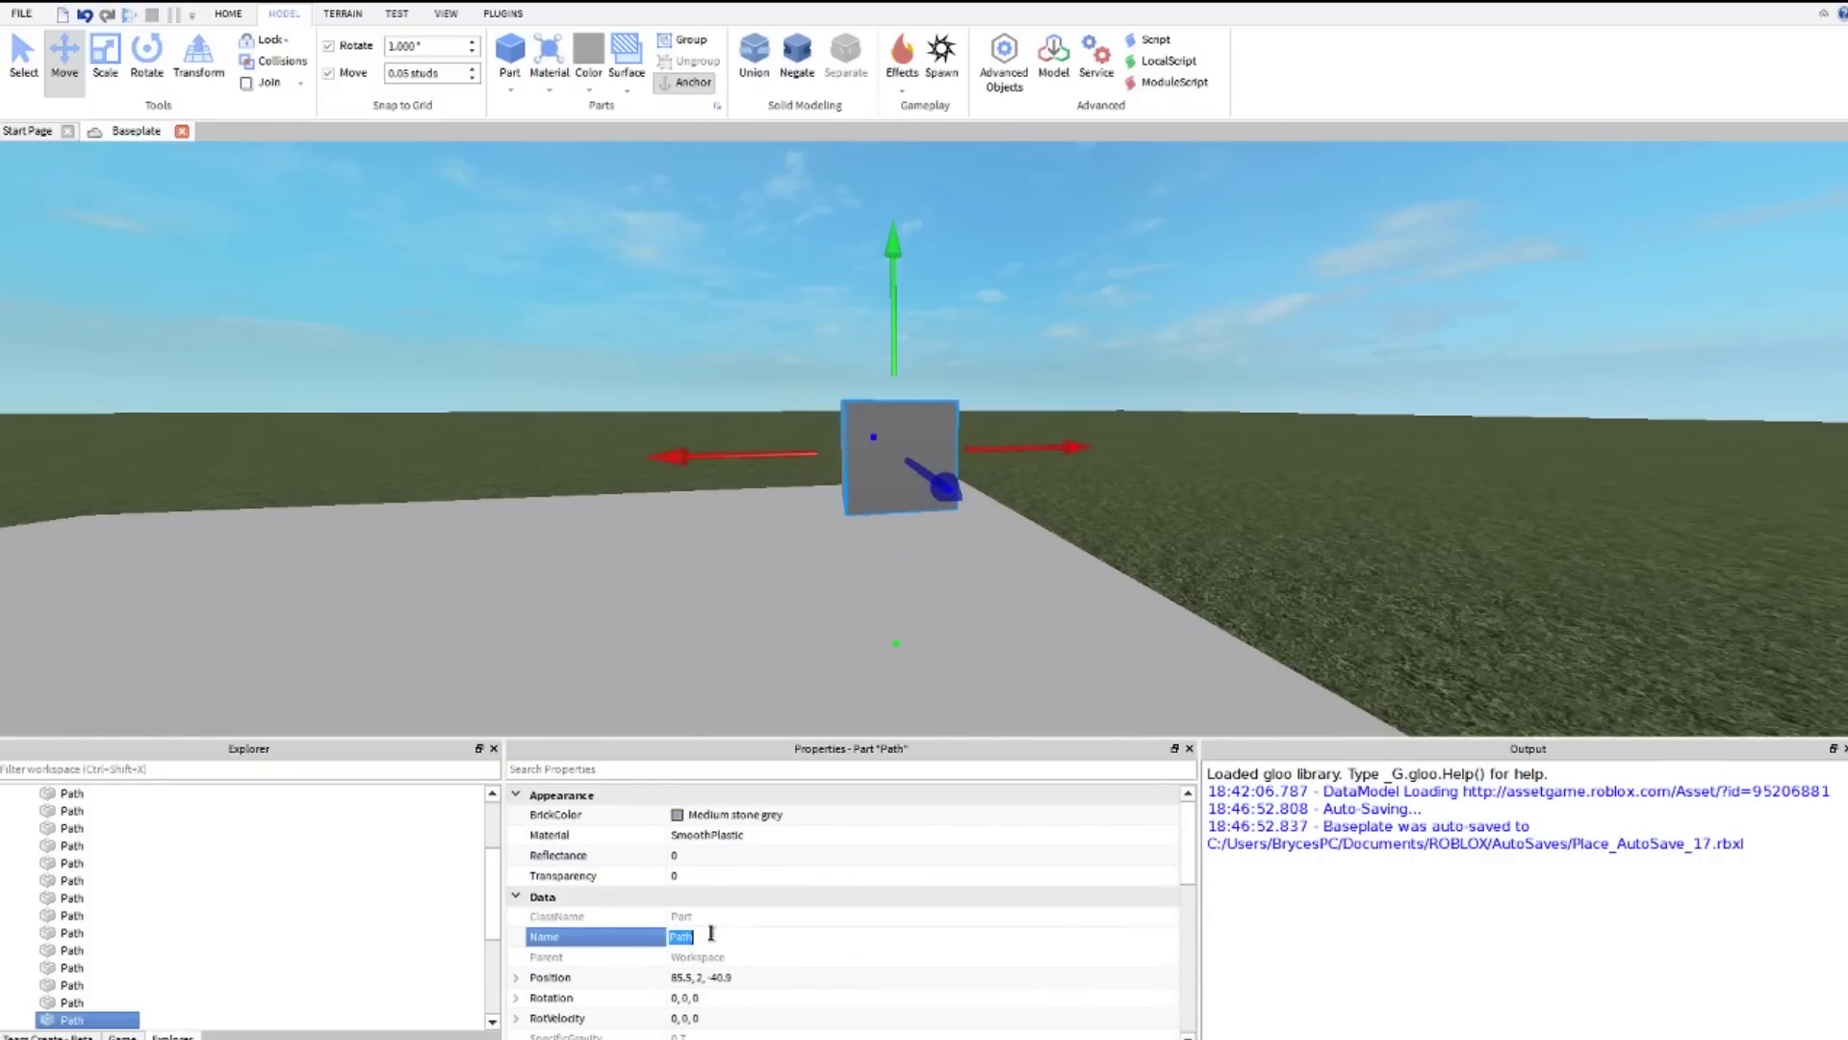
type("EndPath")
key("Return")
left_click(685, 816)
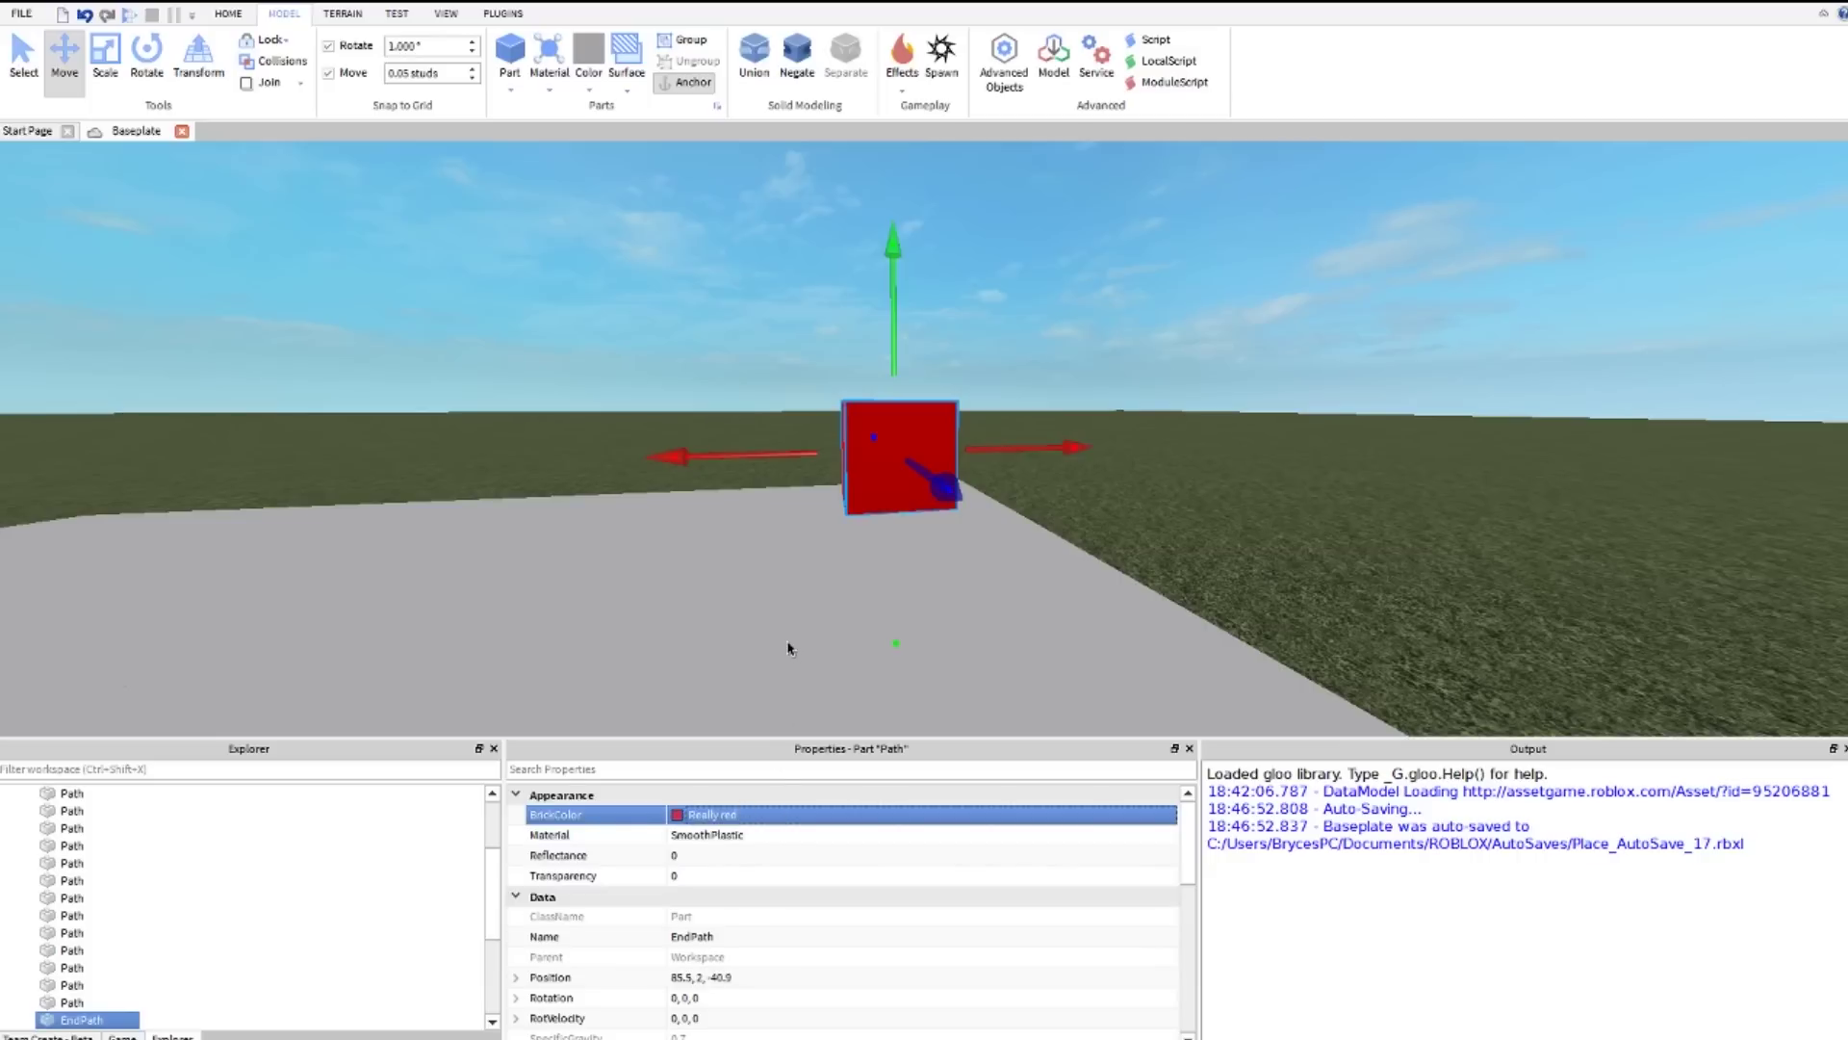
Step: Raise the EndPath cube so it floats above the platform corner at a Y position of 3.4
left_click(1117, 477)
right_click_drag(1111, 471, 1135, 466)
left_click(828, 489)
right_click_drag(821, 528, 916, 406)
scroll(916, 406, "down", 2)
left_click_drag(847, 385, 846, 318)
right_click_drag(846, 319, 872, 341)
scroll(870, 339, "down", 5)
left_click(874, 341)
left_click(1191, 481)
scroll(1192, 483, "up", 4)
right_click_drag(1192, 483, 1154, 468)
scroll(1153, 467, "down", 3)
left_click(897, 419)
scroll(996, 513, "up", 3)
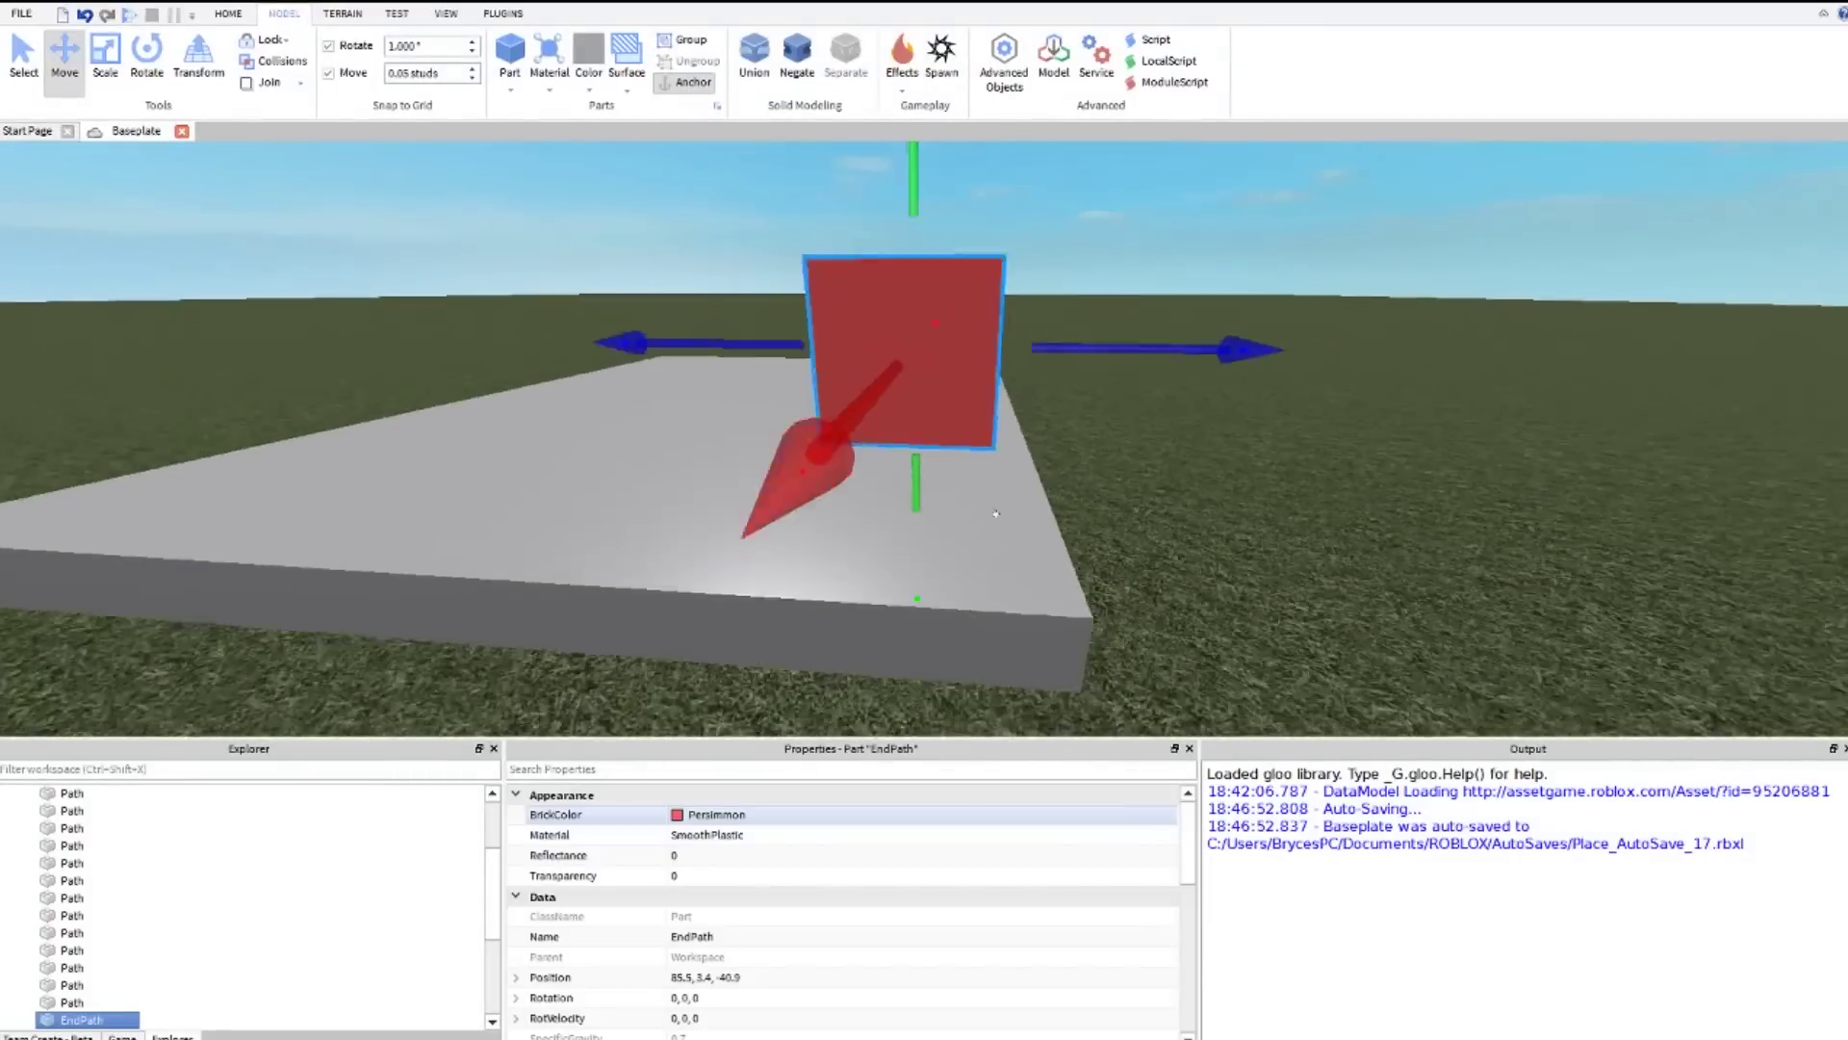
Step: Expand the EndPath cube's position and copy its Y value
scroll(996, 513, "down", 4)
right_click_drag(998, 516, 1013, 541)
left_click(517, 977)
left_click(731, 1016)
scroll(998, 612, "down", 4)
right_click_drag(999, 613, 1003, 611)
left_click(1002, 610)
scroll(1003, 611, "up", 4)
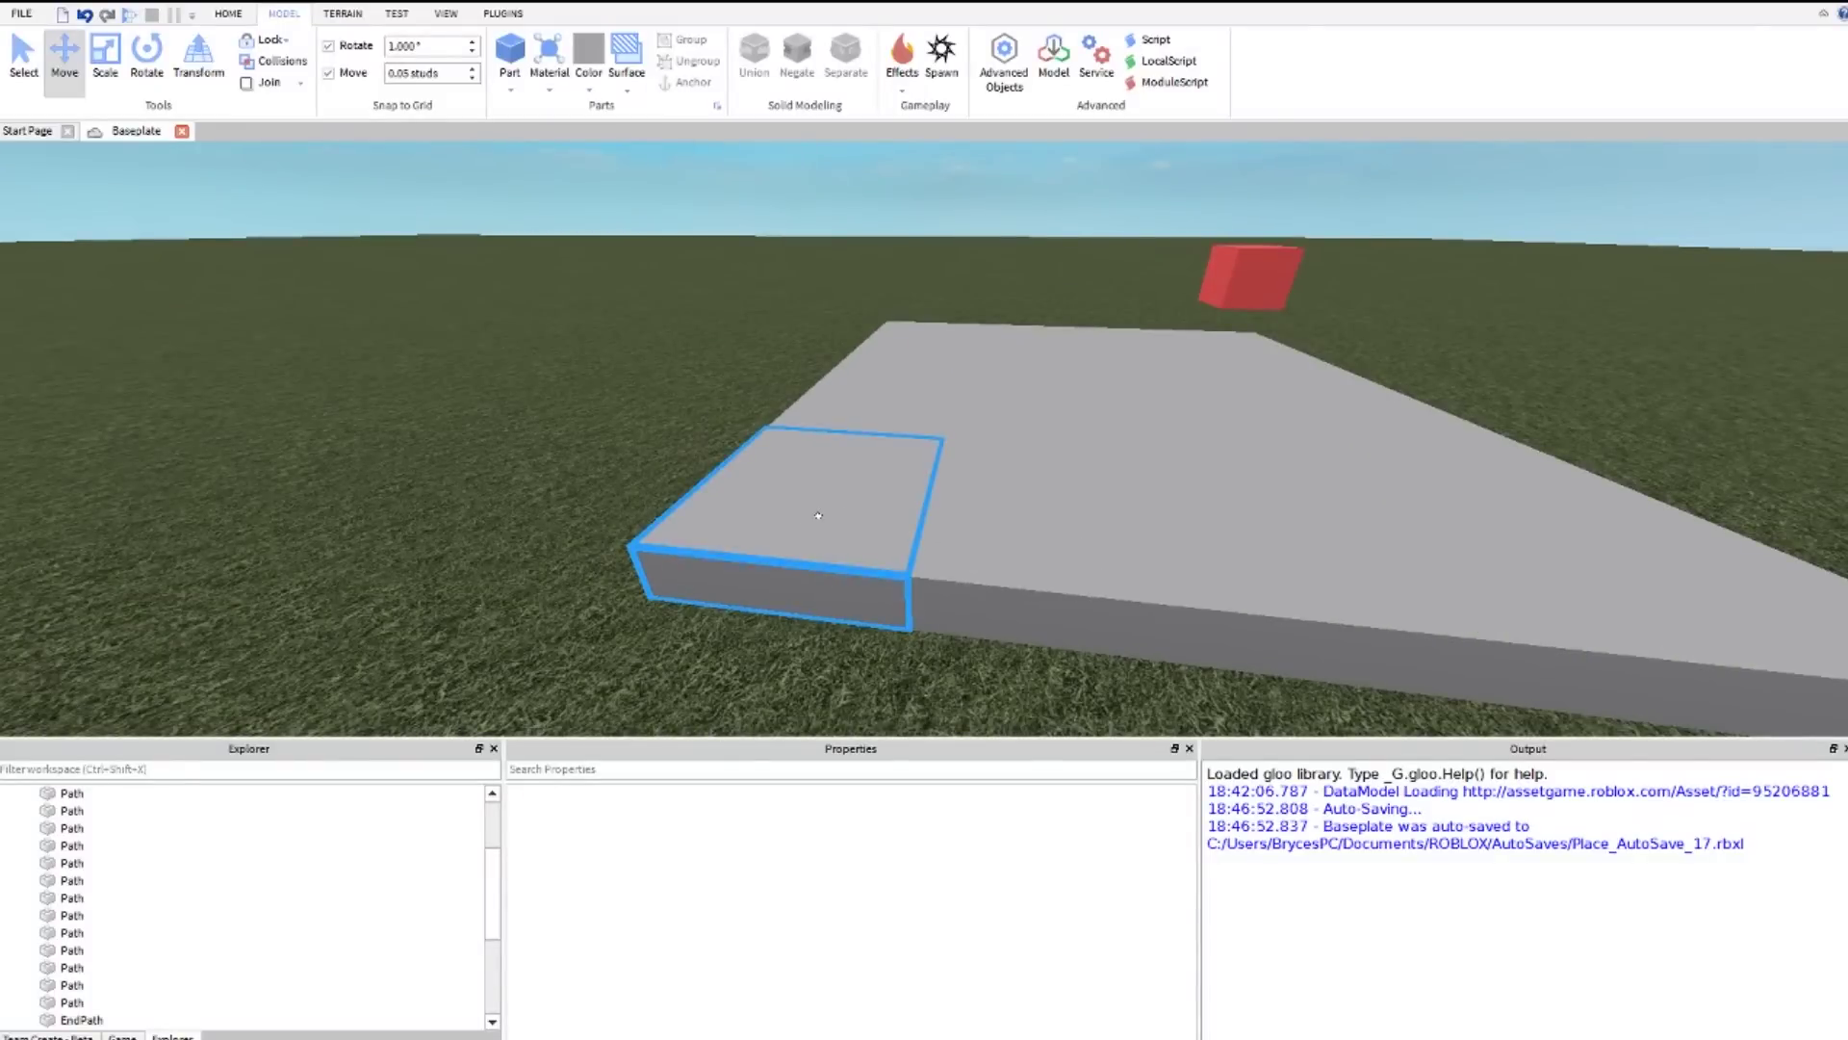
Step: Duplicate the Path tile at the corner diagonally opposite EndPath and rename the copy StartPath
left_click(818, 515)
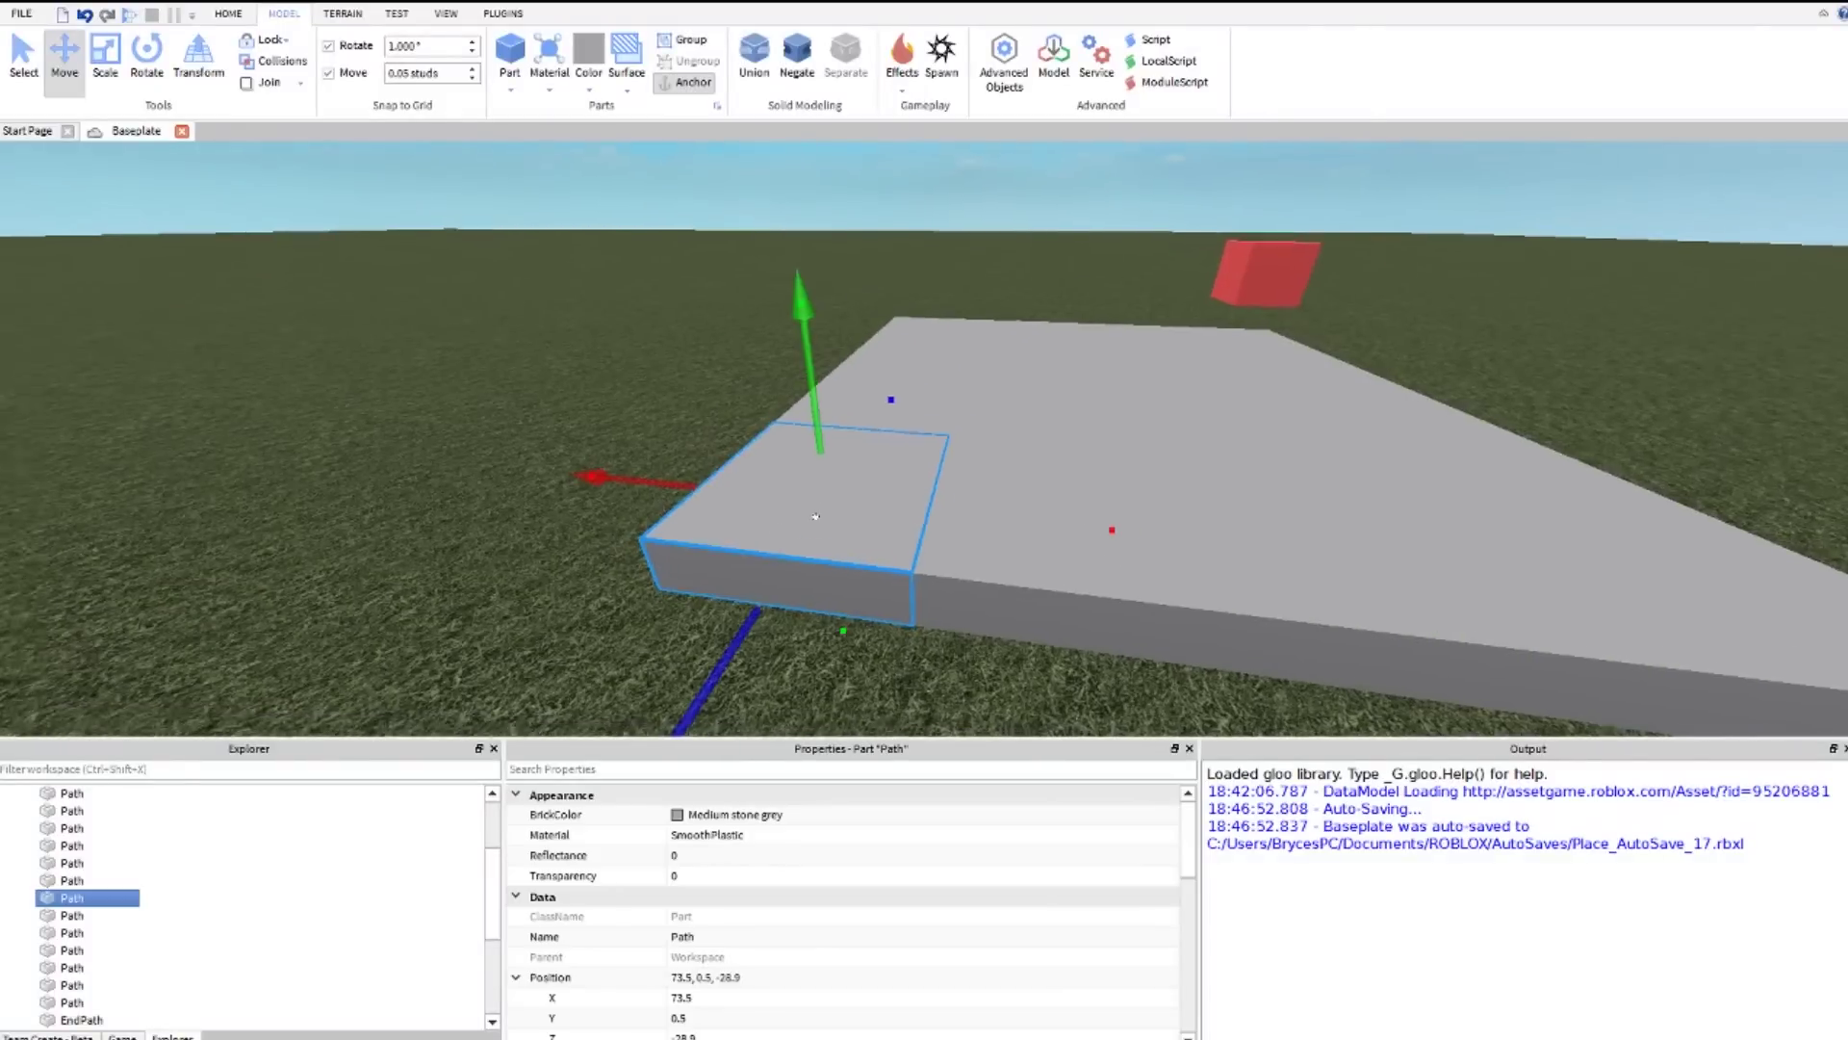
key("f")
right_click_drag(819, 515, 816, 517)
left_click(741, 939)
type("StartPath")
key("Return")
Step: Set the StartPath part's size to 2, 2, 2
scroll(738, 940, "down", 5)
scroll(737, 940, "down", 3)
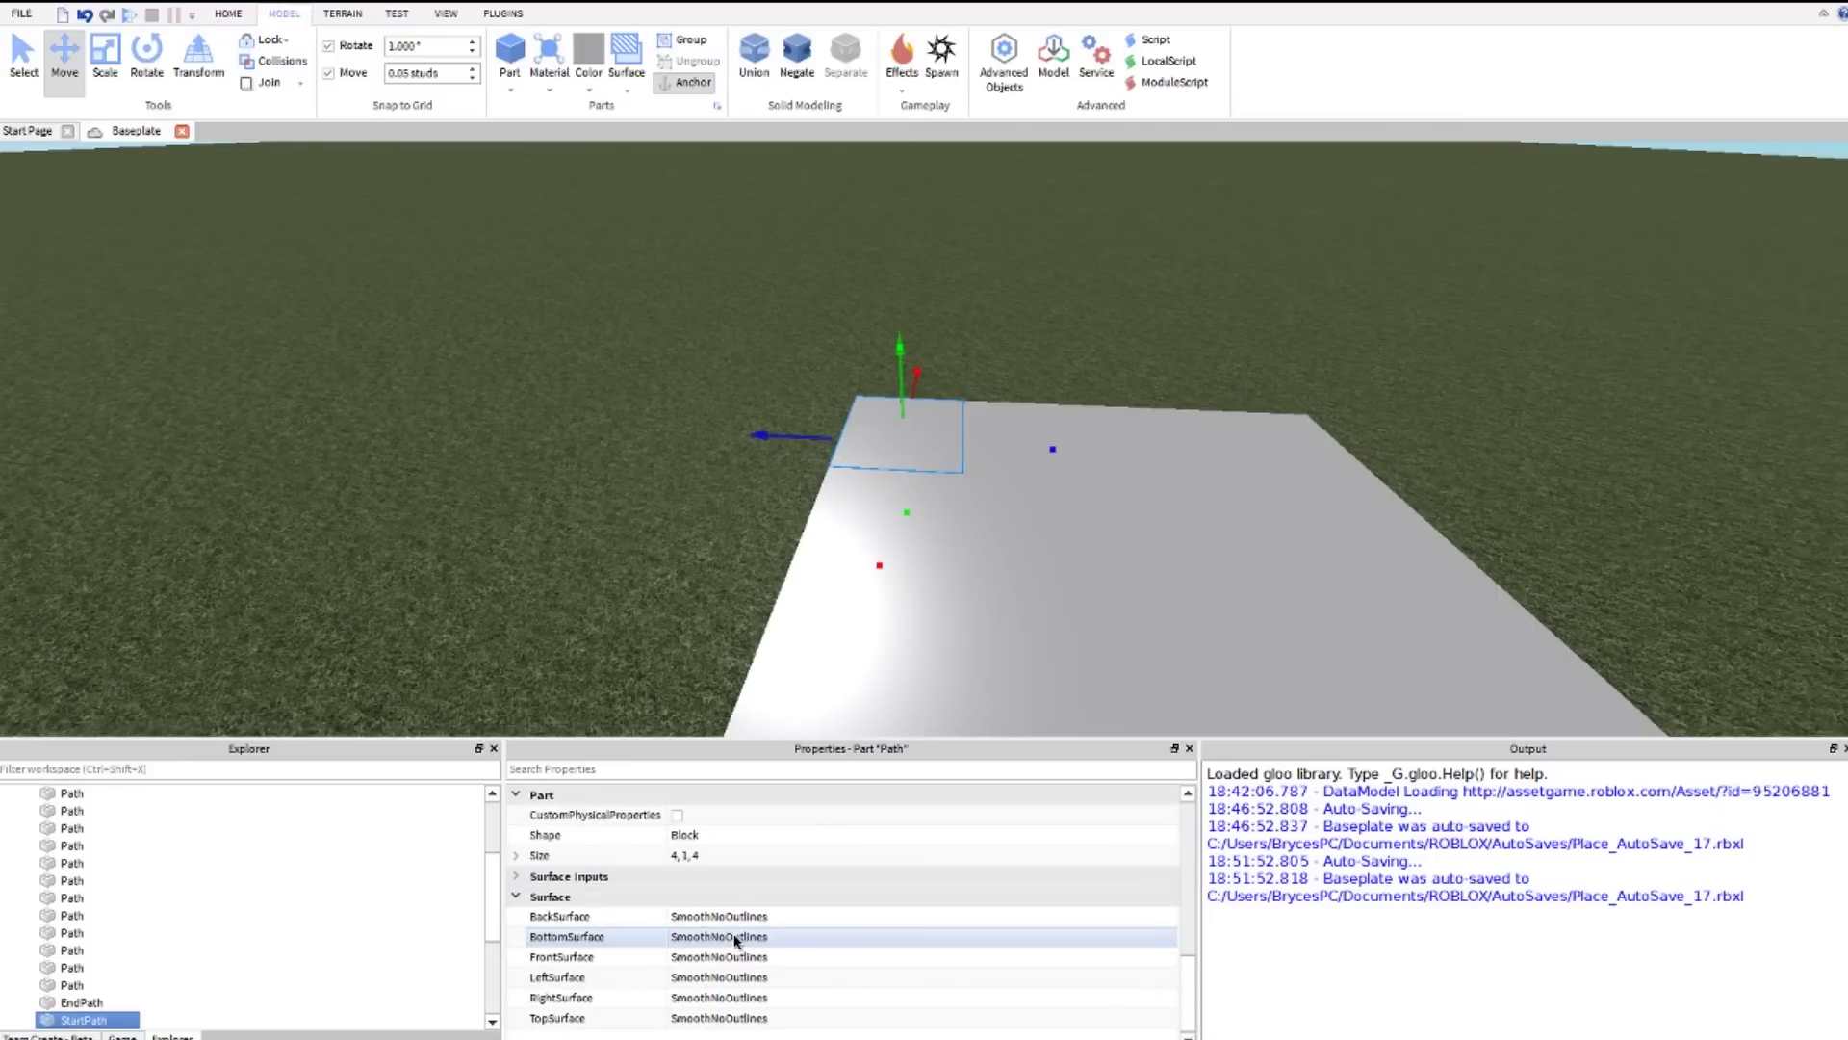
scroll(703, 945, "up", 3)
scroll(702, 946, "down", 2)
left_click(710, 916)
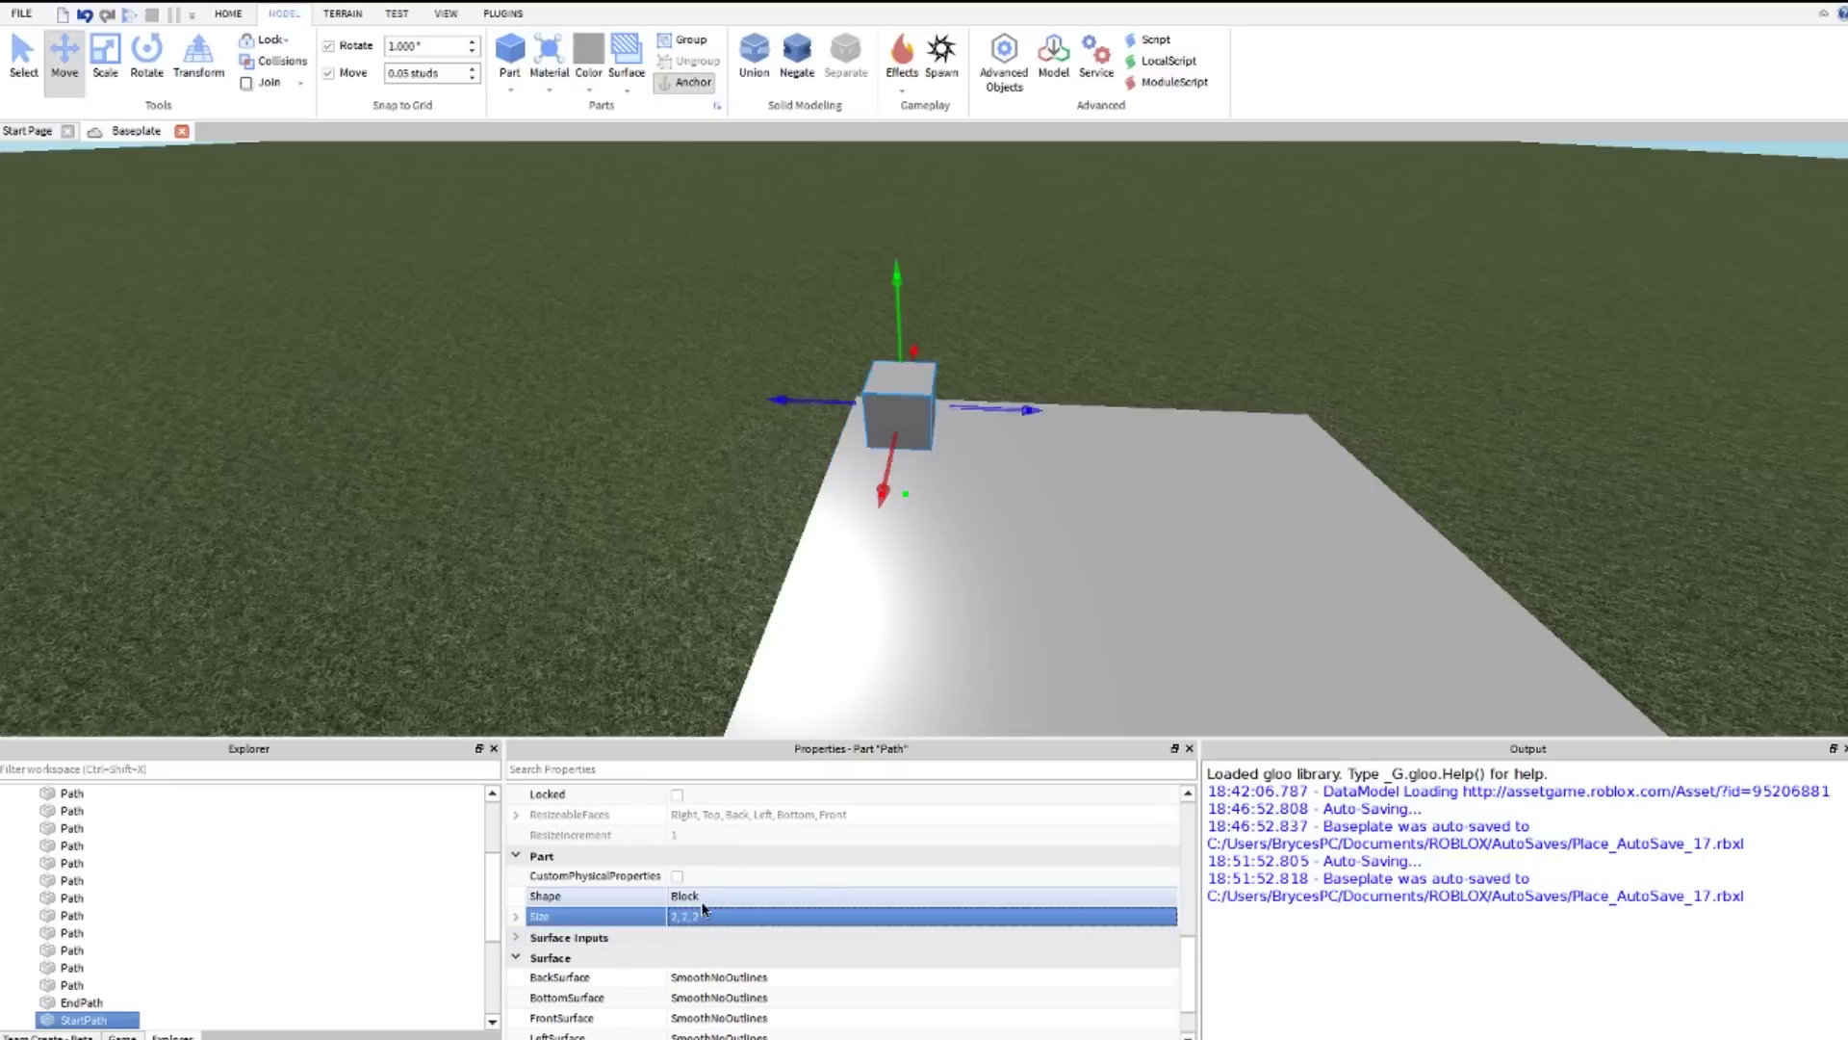
key("Return")
Step: Color the StartPath cube Pastel Blue and set its Y position to 3.4
scroll(708, 910, "up", 8)
left_click(676, 817)
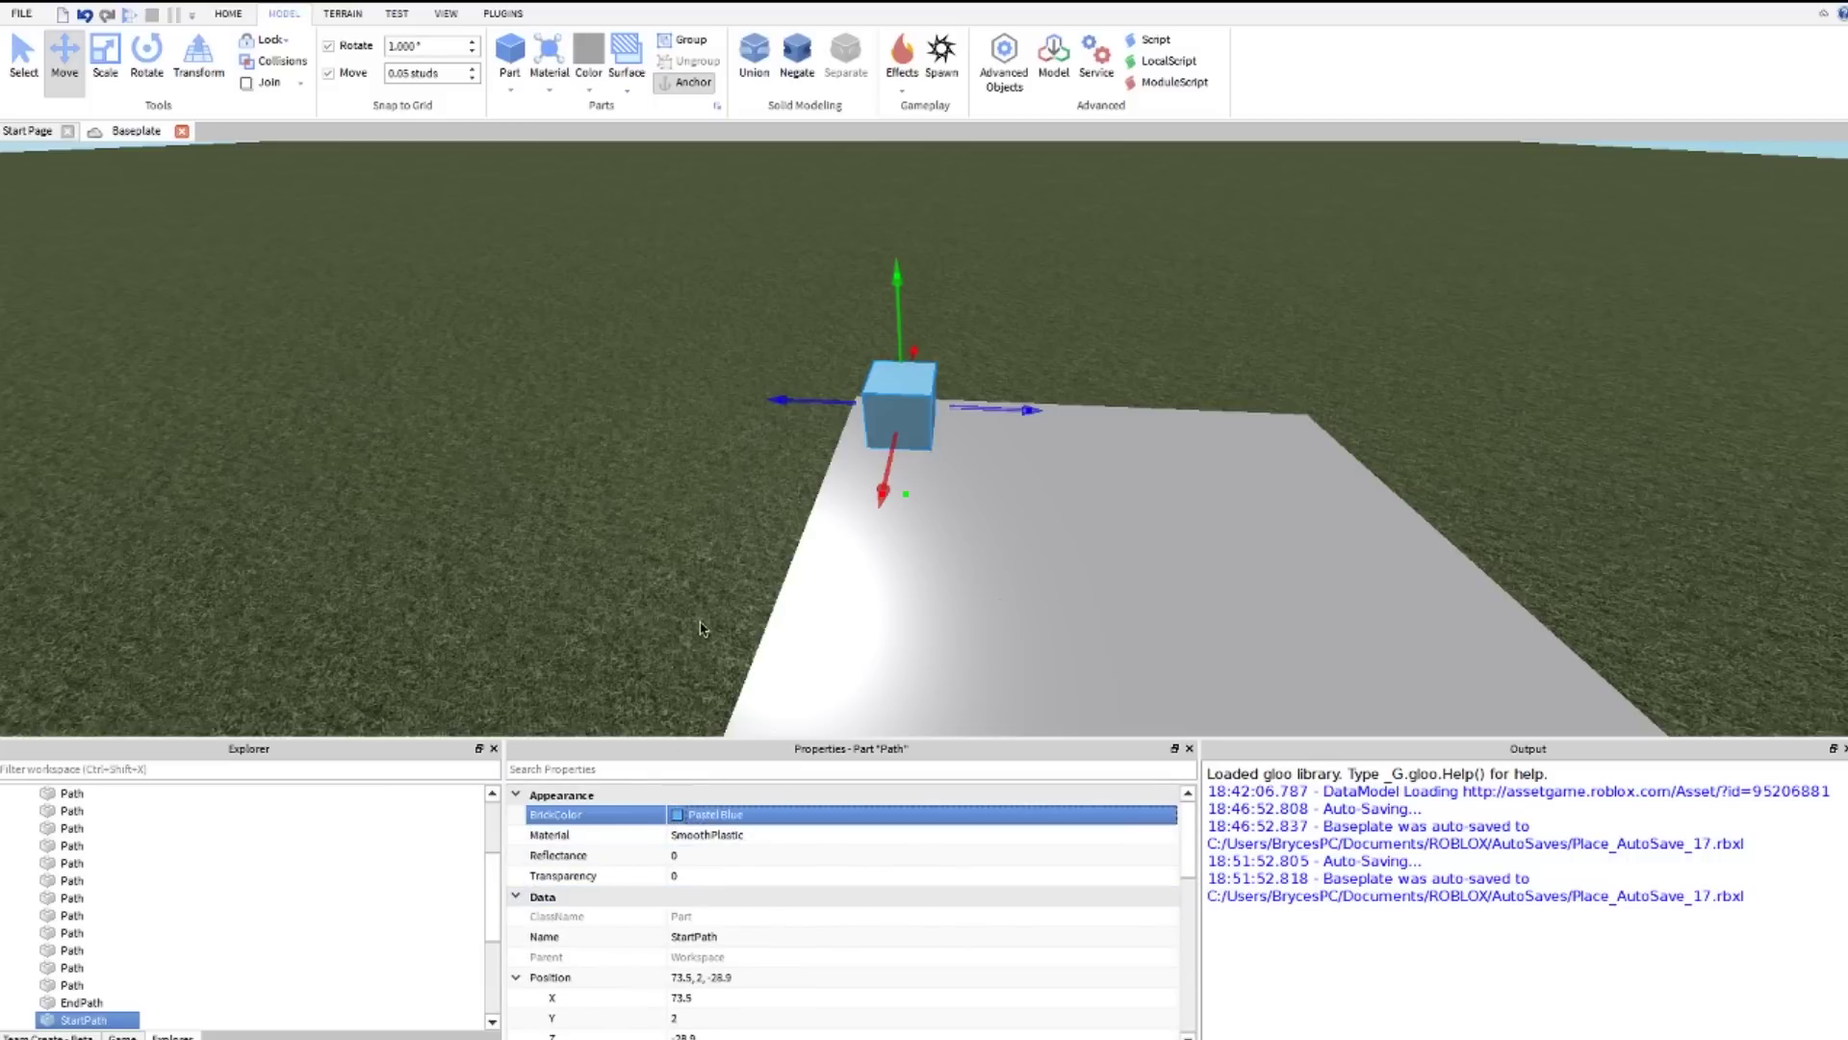
scroll(647, 877, "down", 3)
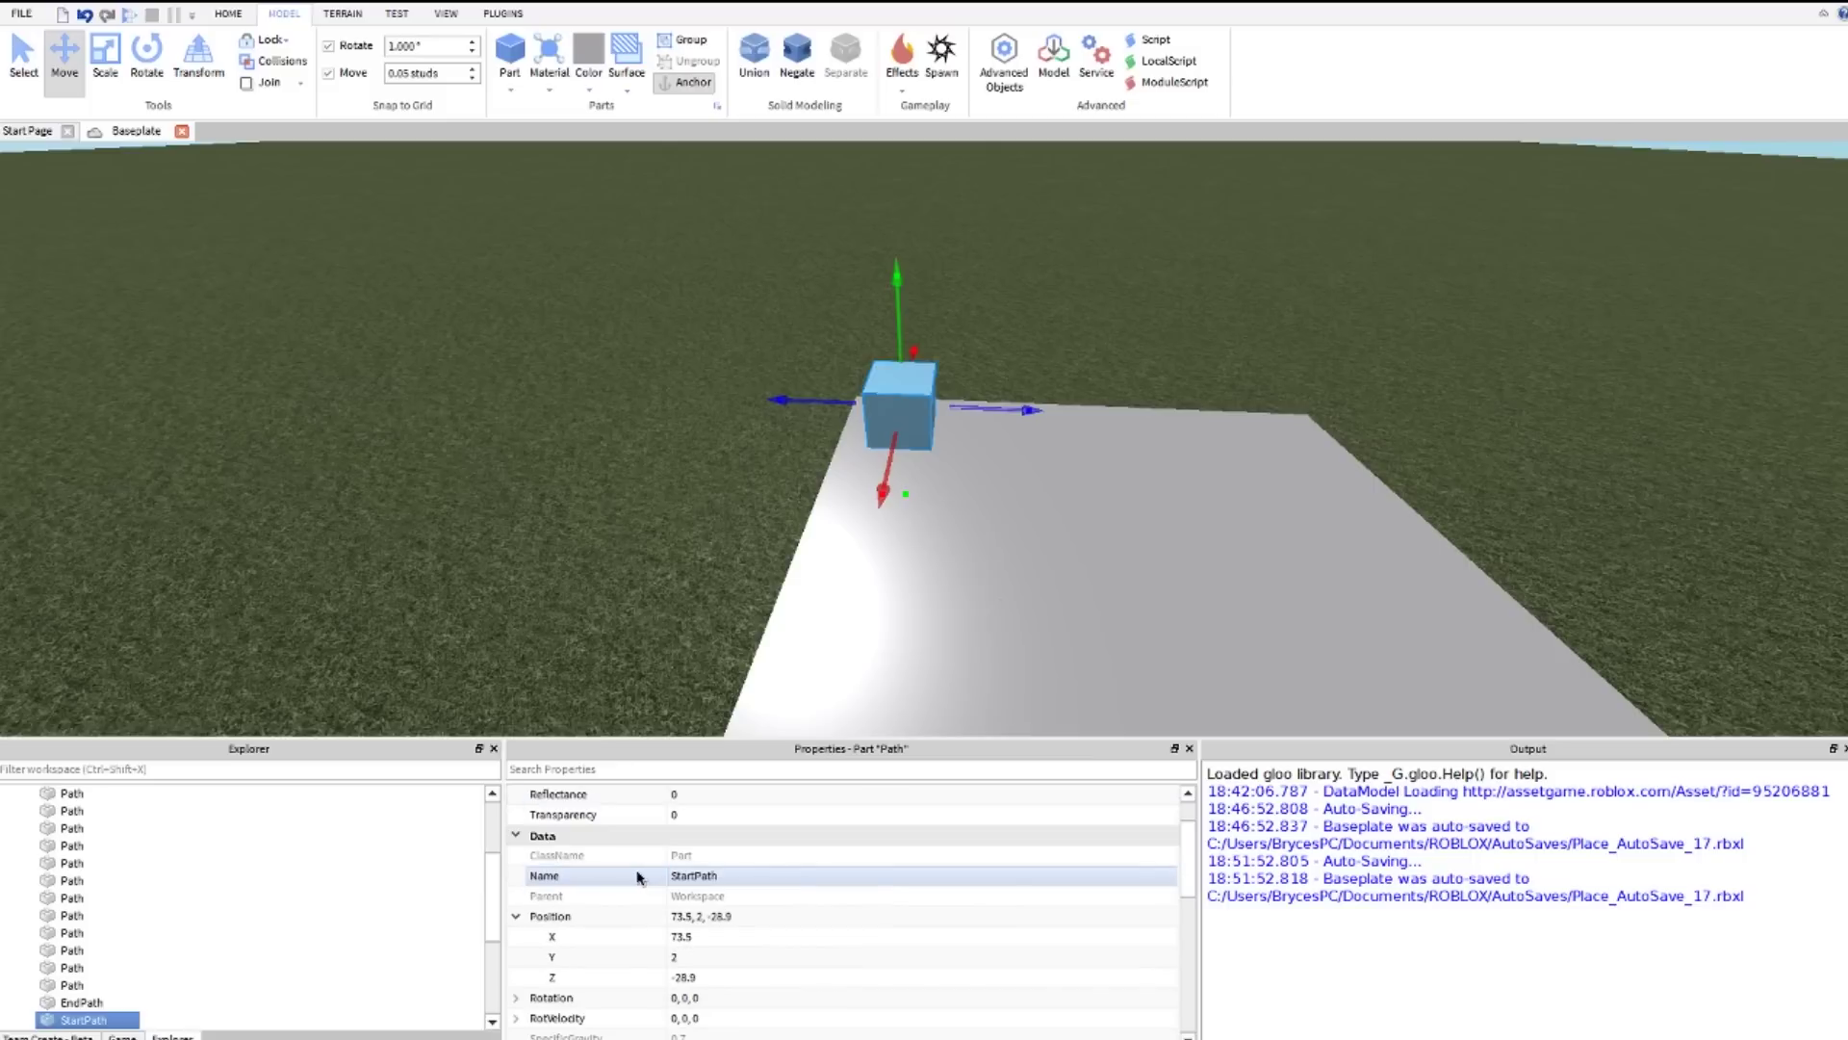
left_click(716, 956)
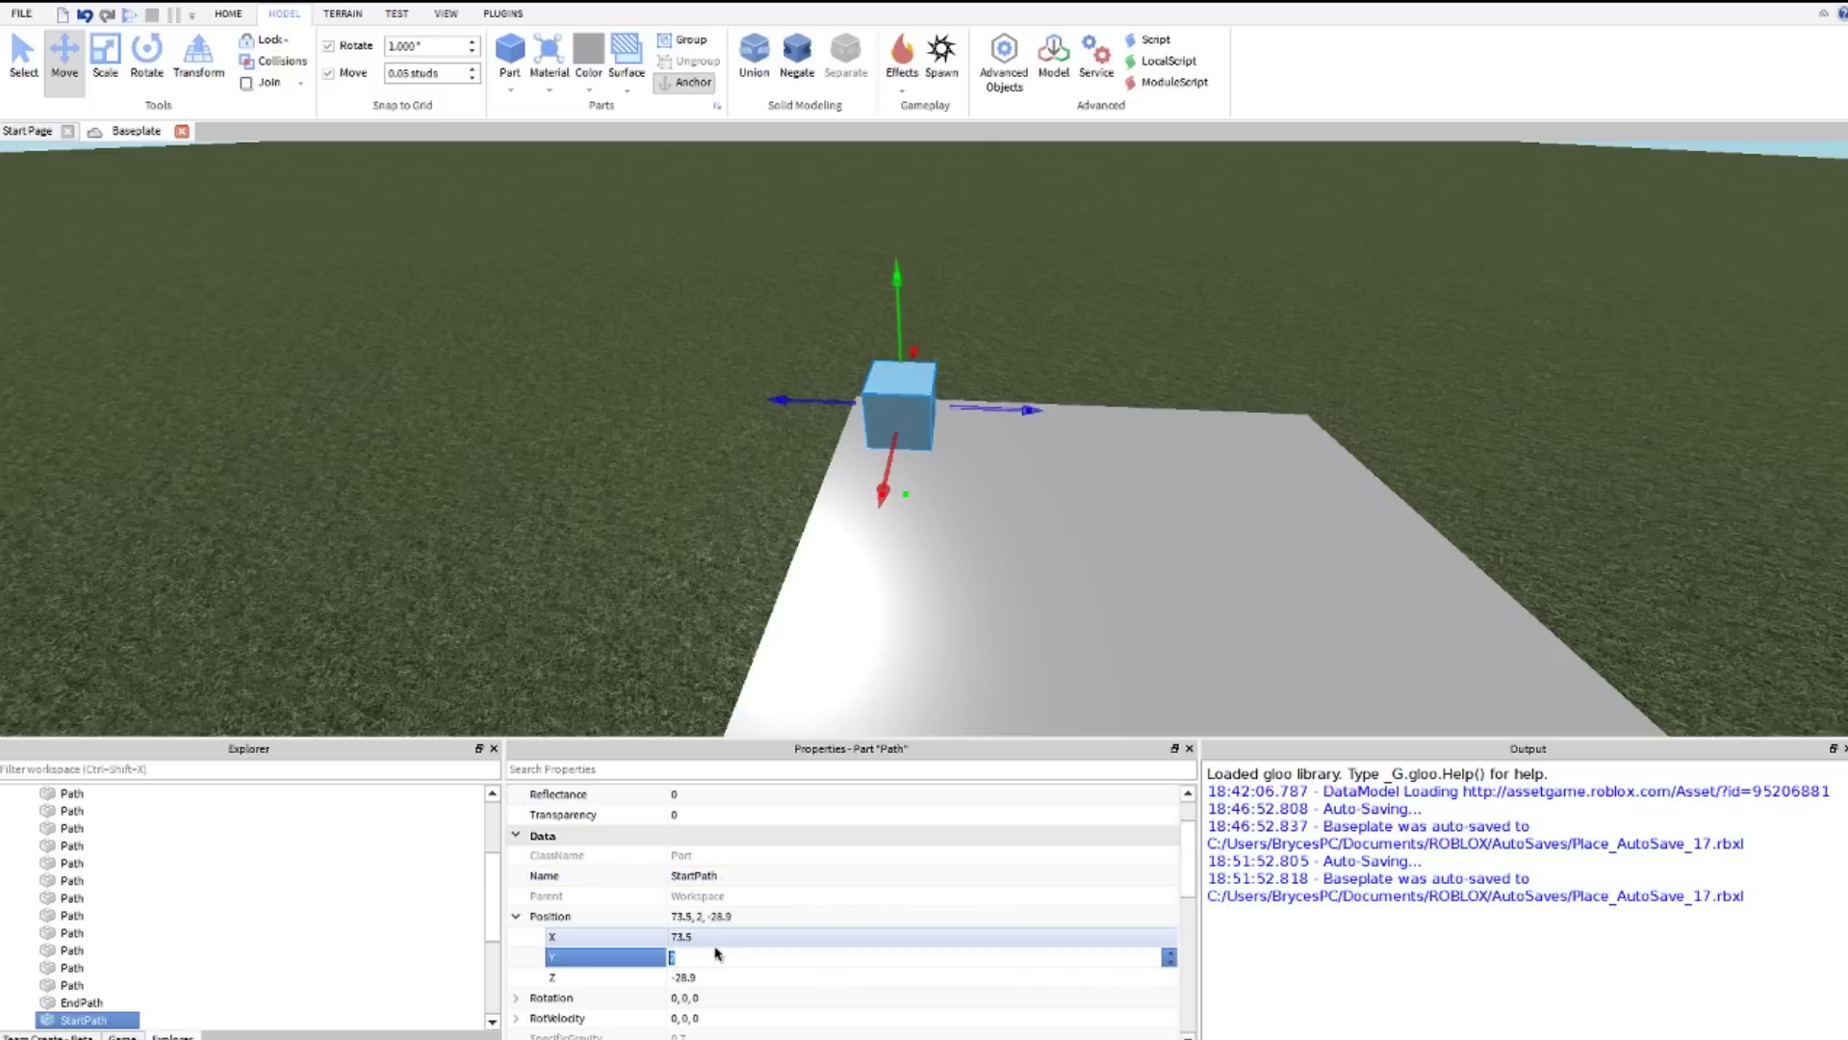
key("Return")
left_click(562, 686)
Step: Examine the platform and the placement of its two corner cubes from above
right_click_drag(554, 675, 576, 687)
key("w")
scroll(576, 687, "down", 8)
right_click_drag(1020, 414, 953, 517)
scroll(931, 392, "down", 8)
scroll(911, 447, "up", 4)
scroll(894, 424, "down", 5)
scroll(899, 425, "up", 10)
left_click(866, 378)
scroll(952, 516, "down", 5)
left_click(953, 517)
left_click_drag(1117, 520, 765, 169)
left_click(1251, 357)
mouse_move(928, 462)
right_mouse_down()
mouse_move(907, 419)
mouse_move(954, 447)
right_mouse_up()
scroll(922, 457, "up", 5)
left_click(938, 435)
left_click(968, 428)
left_click(953, 443)
scroll(953, 442, "down", 4)
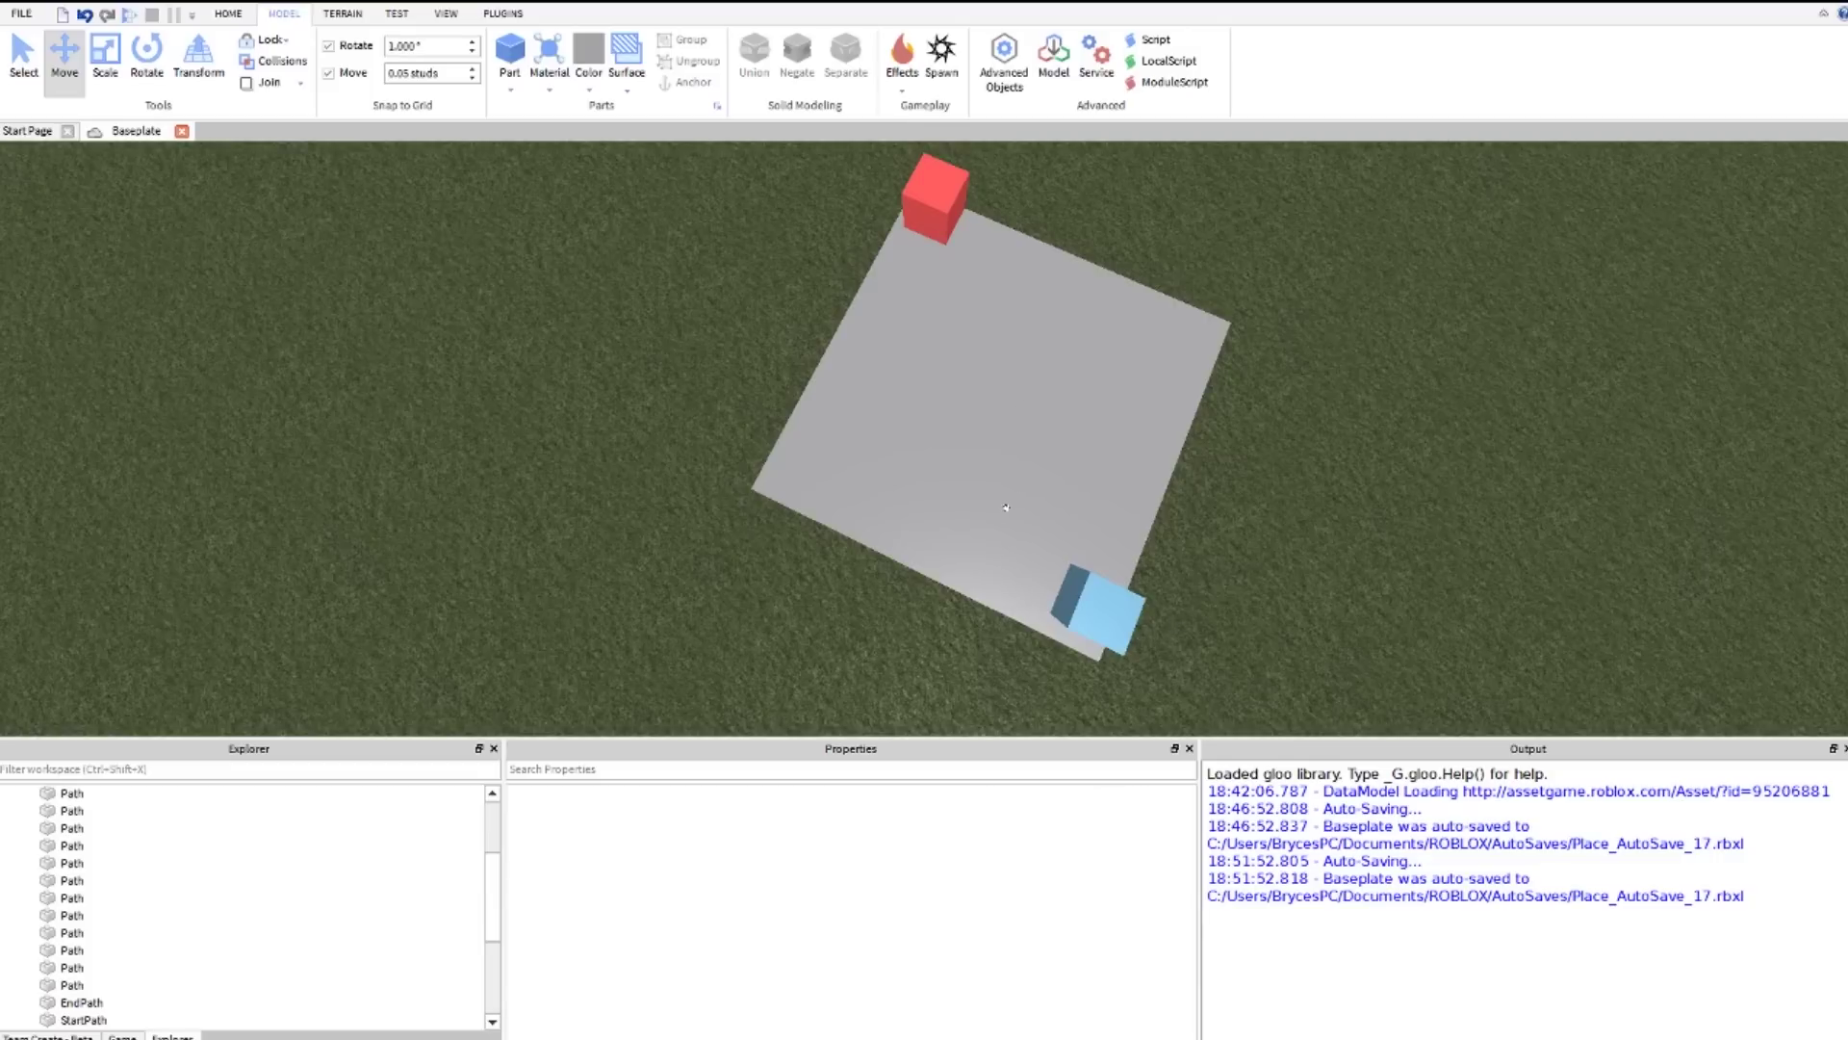
Step: Select the seven Path tiles forming a zigzag route between EndPath and StartPath and color them Sand red
left_click(895, 272)
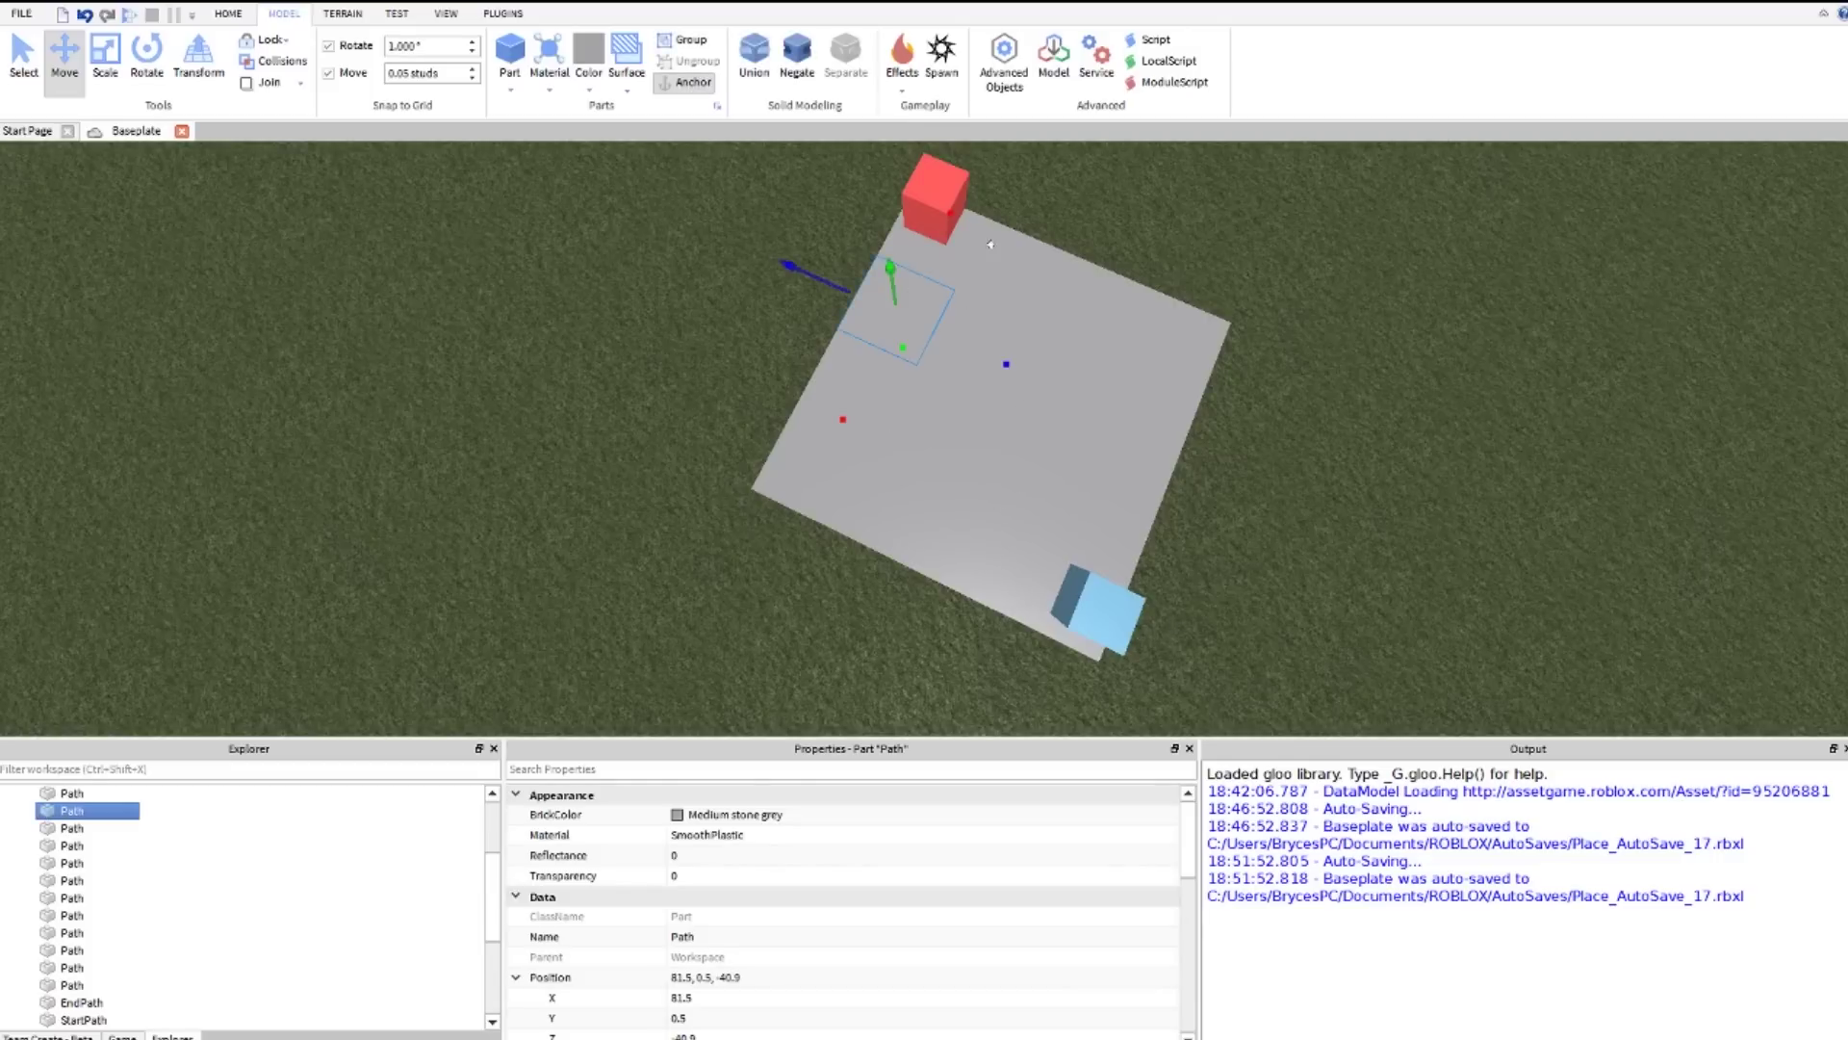
left_click(1122, 259)
right_click_drag(1121, 260, 1063, 417)
key("w")
left_click(1069, 351)
scroll(1069, 351, "down", 3)
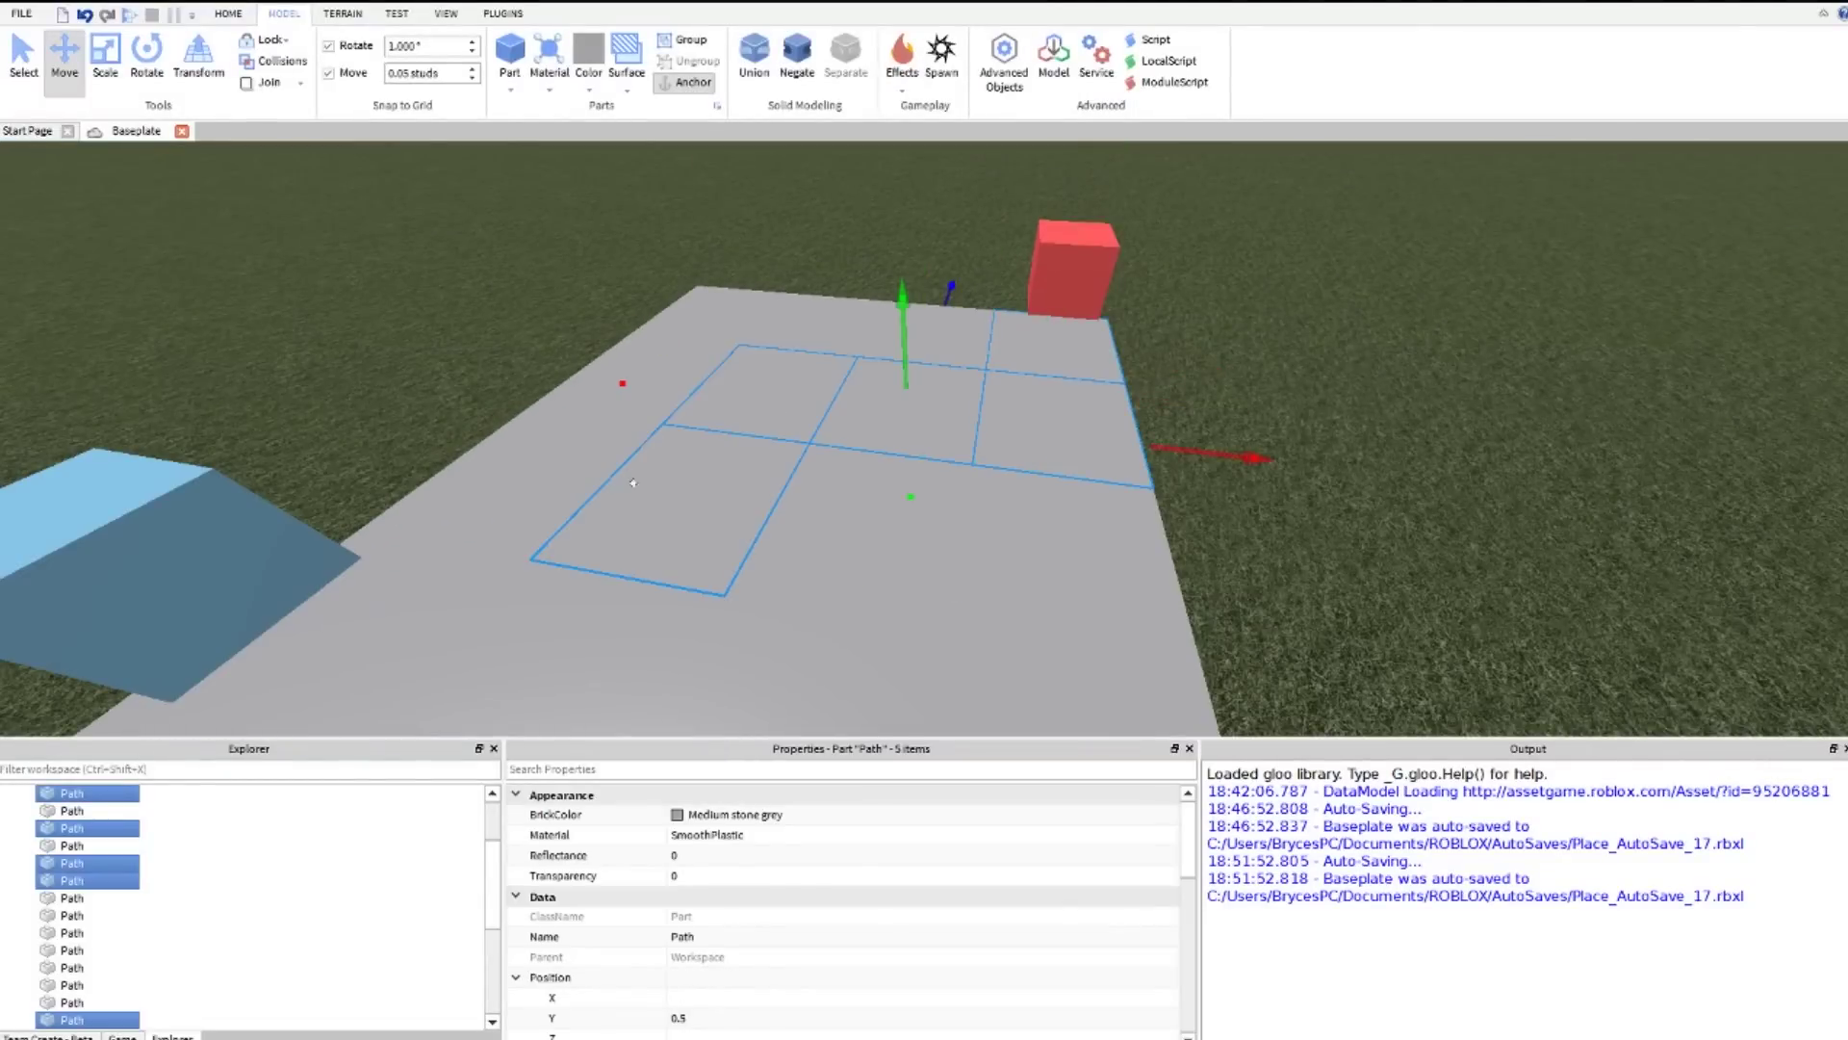
left_click(396, 580, "ctrl")
right_click_drag(395, 580, 748, 523)
scroll(756, 525, "down", 5)
key("a")
left_click(695, 820)
left_click(694, 820)
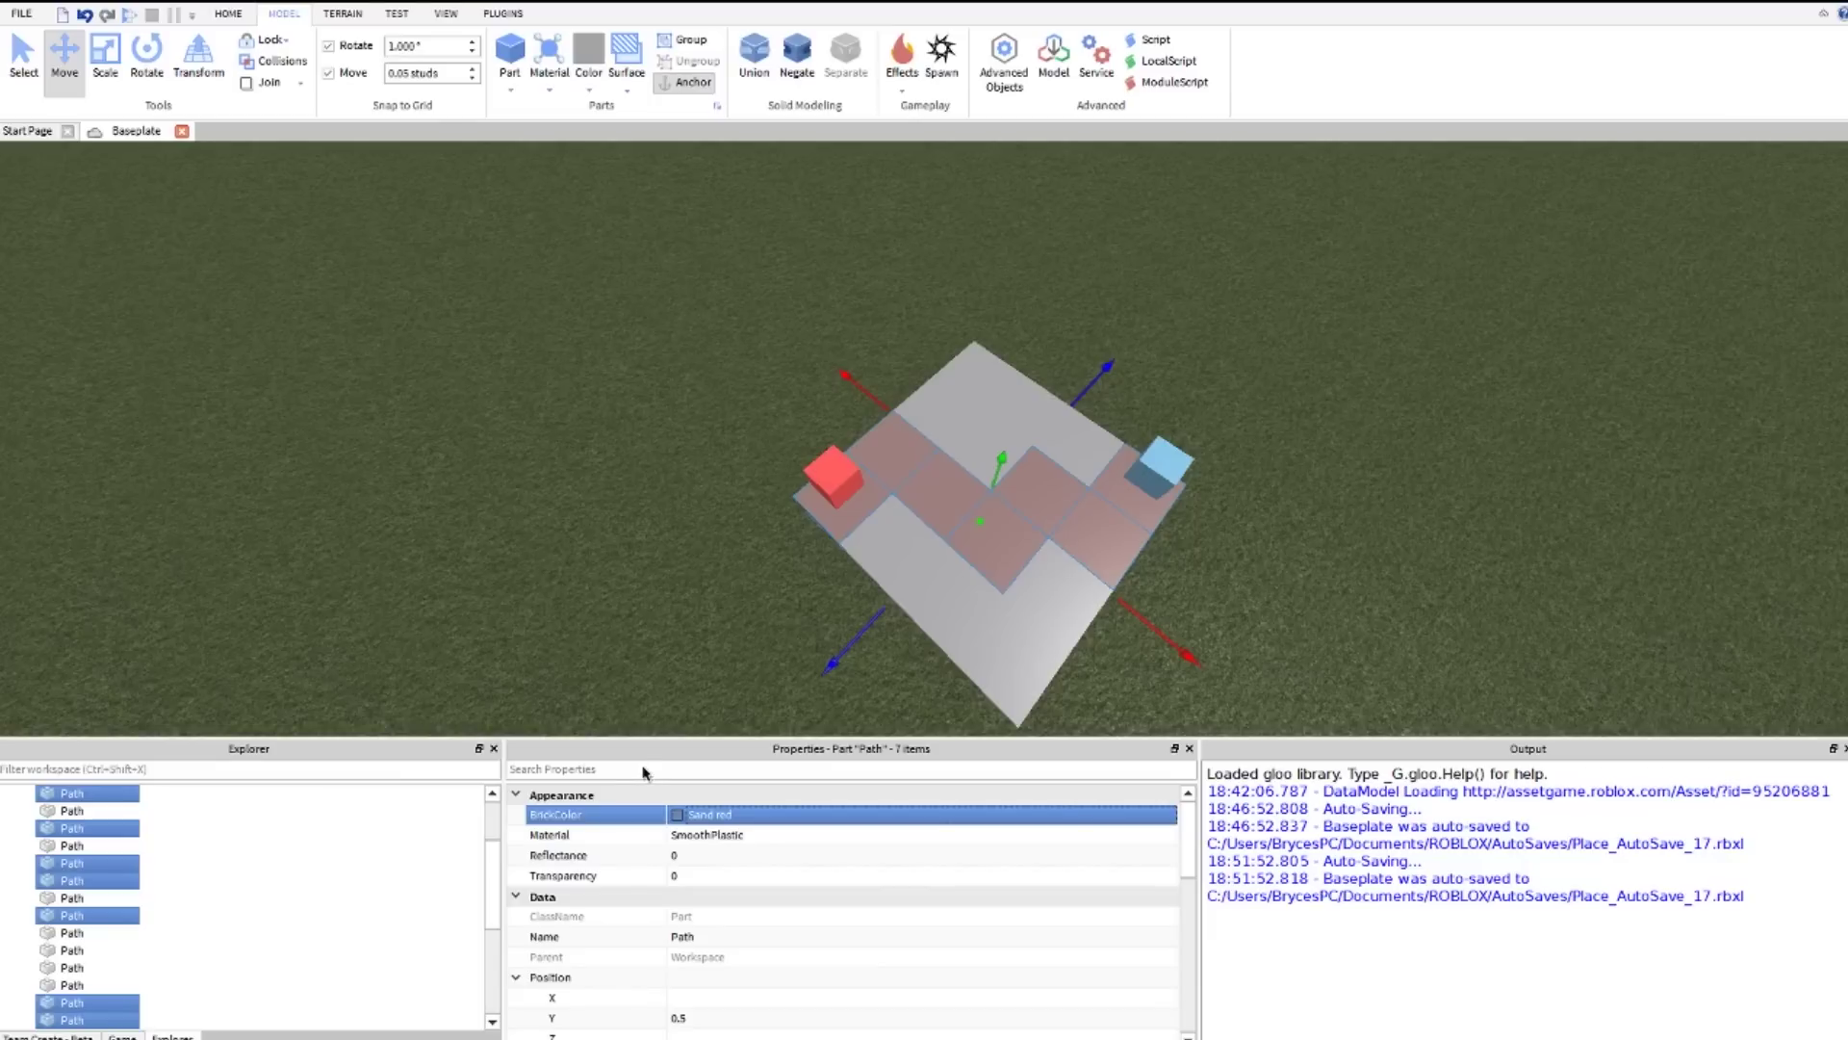
Step: Set the material of the seven zigzag route tiles to Sand
left_click(709, 839)
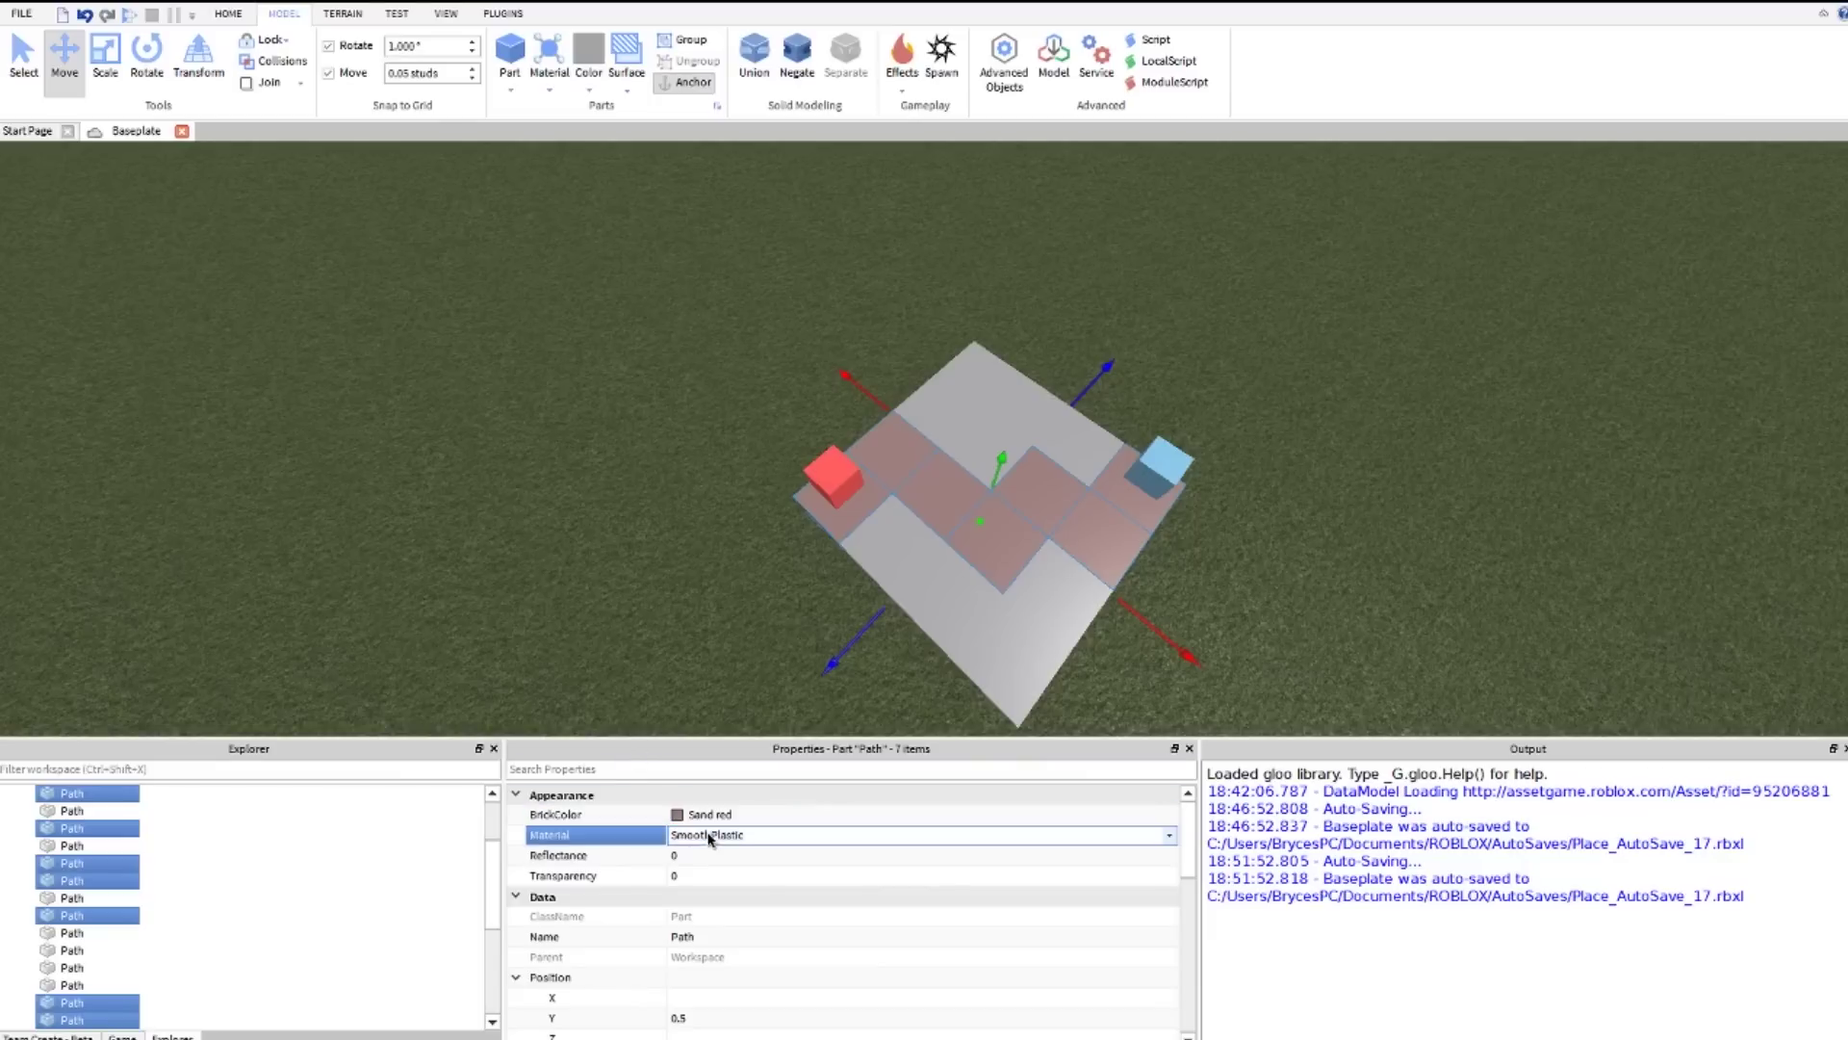
scroll(710, 838, "up", 4)
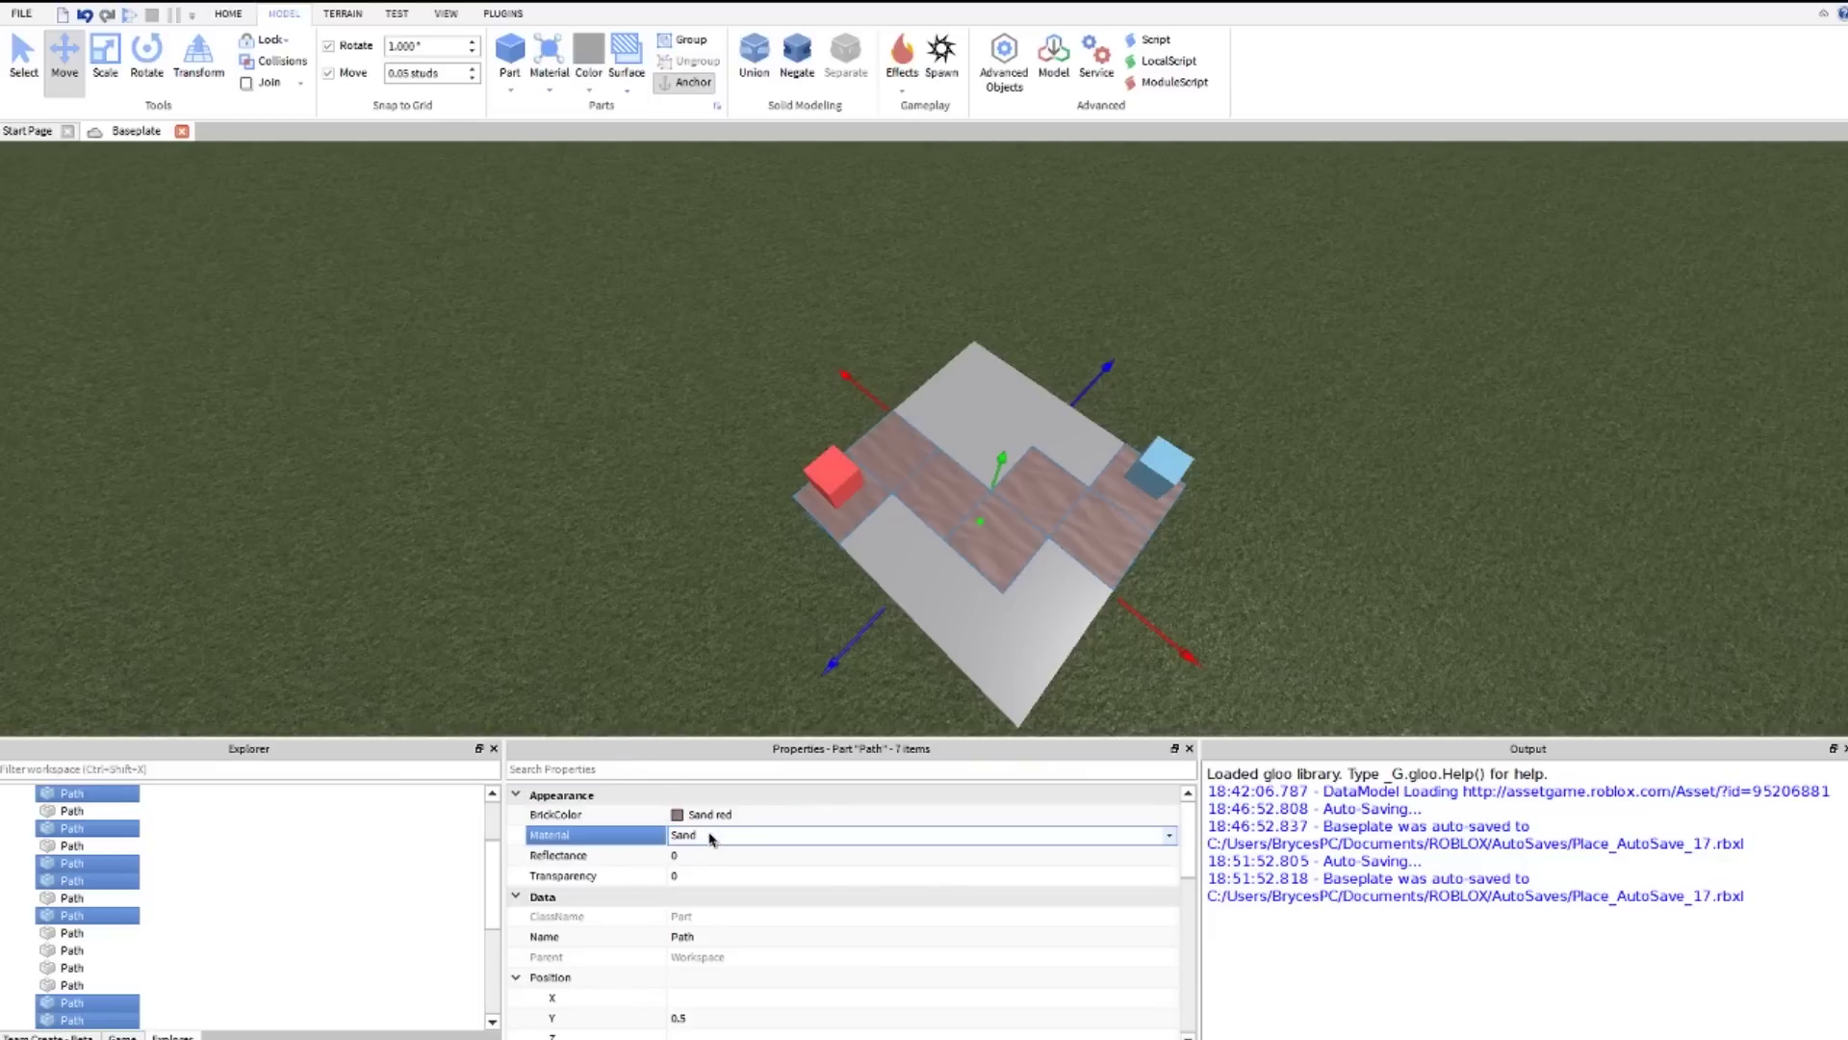
left_click(603, 664)
Step: Examine the sand route and the start and end cubes from several angles
scroll(662, 650, "up", 2)
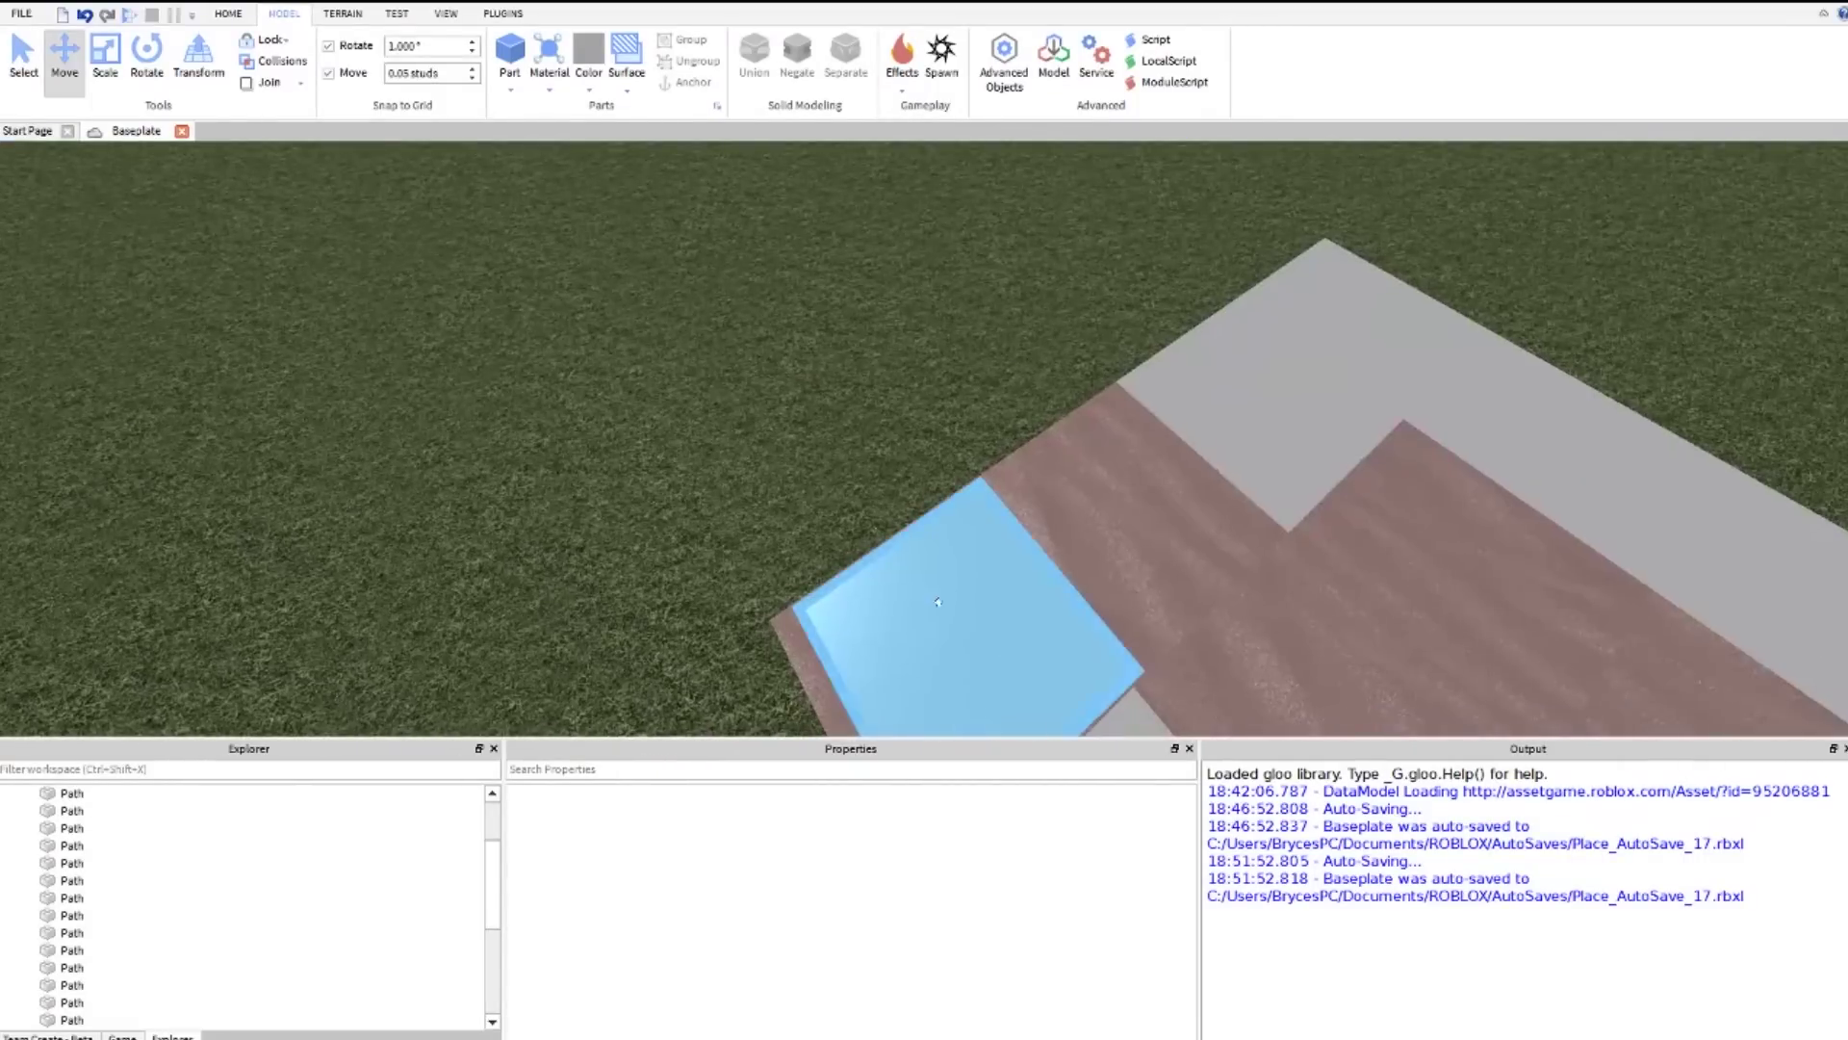
key("s")
mouse_move(977, 539)
right_mouse_down()
mouse_move(994, 561)
mouse_move(978, 540)
right_mouse_up()
key("w")
key("w")
key("d")
key("e")
key("s")
left_click(986, 472)
key("s")
left_click(1250, 398)
key("a")
mouse_move(1103, 386)
right_mouse_down()
mouse_move(1120, 402)
mouse_move(1104, 385)
right_mouse_up()
key("w")
key("e")
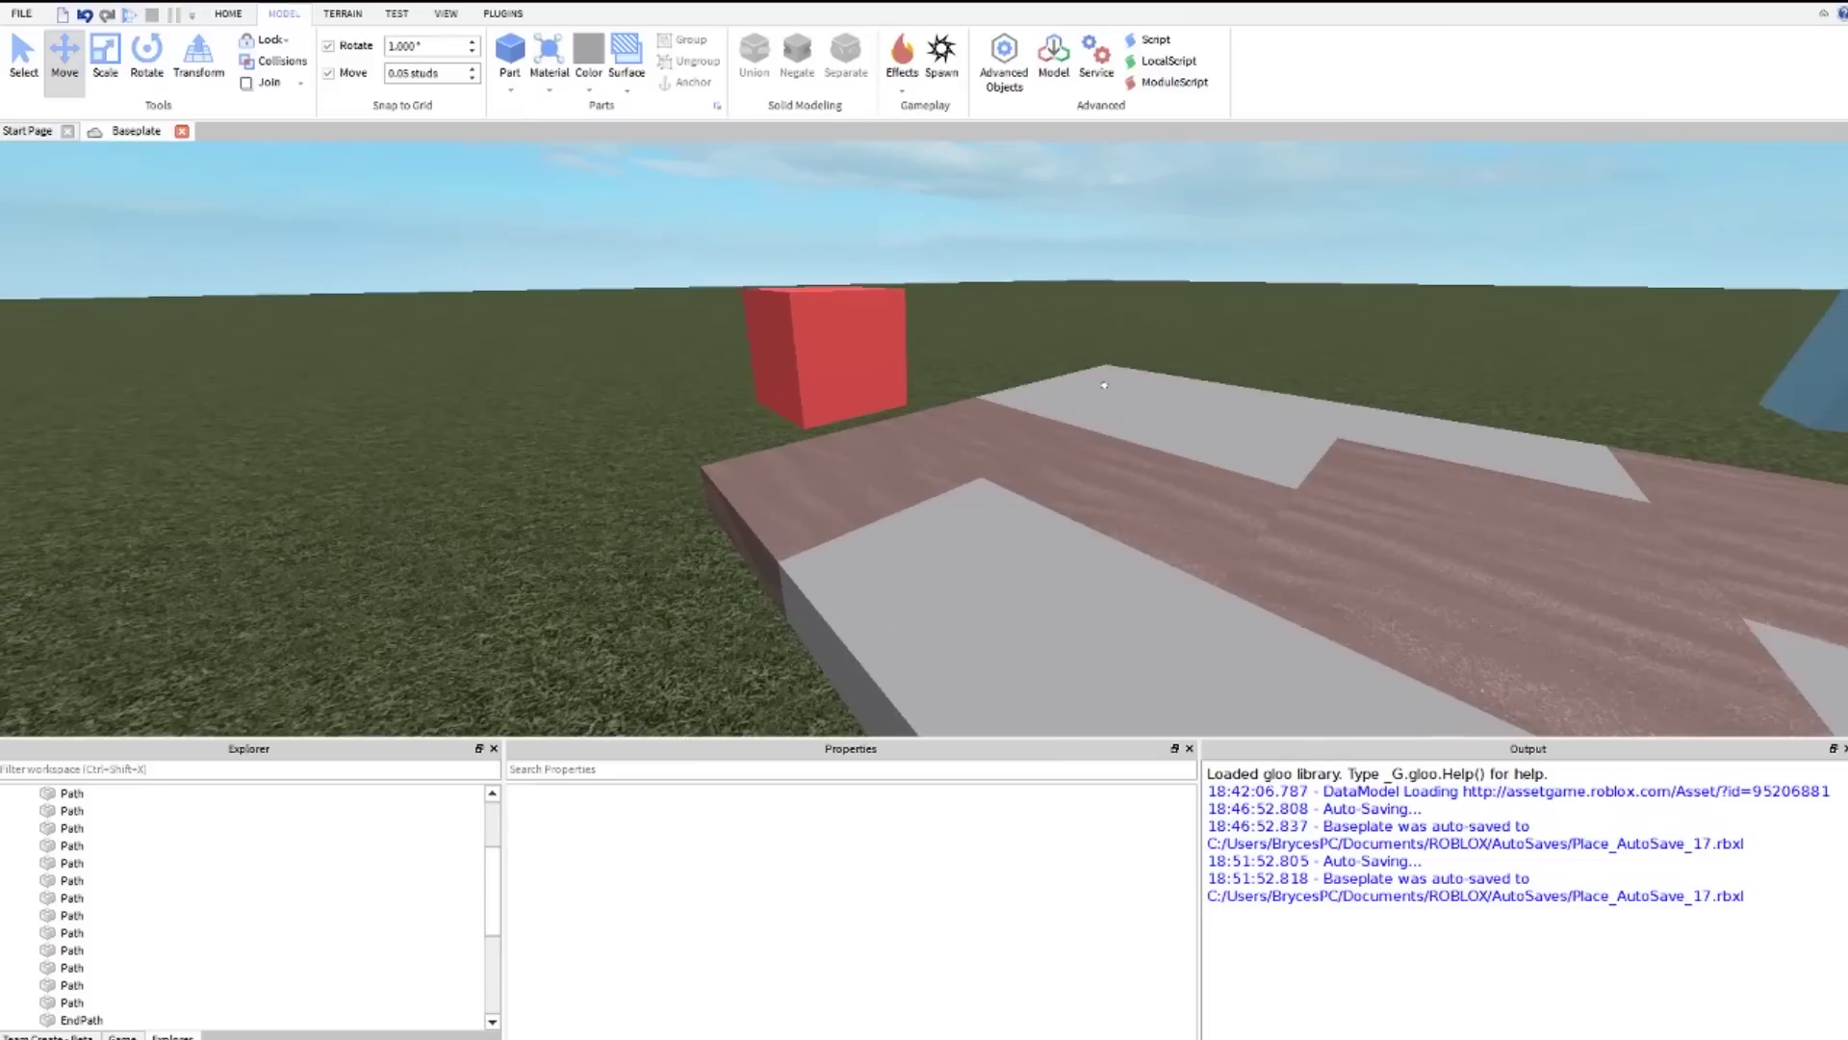
right_click_drag(953, 511, 954, 514)
key("s")
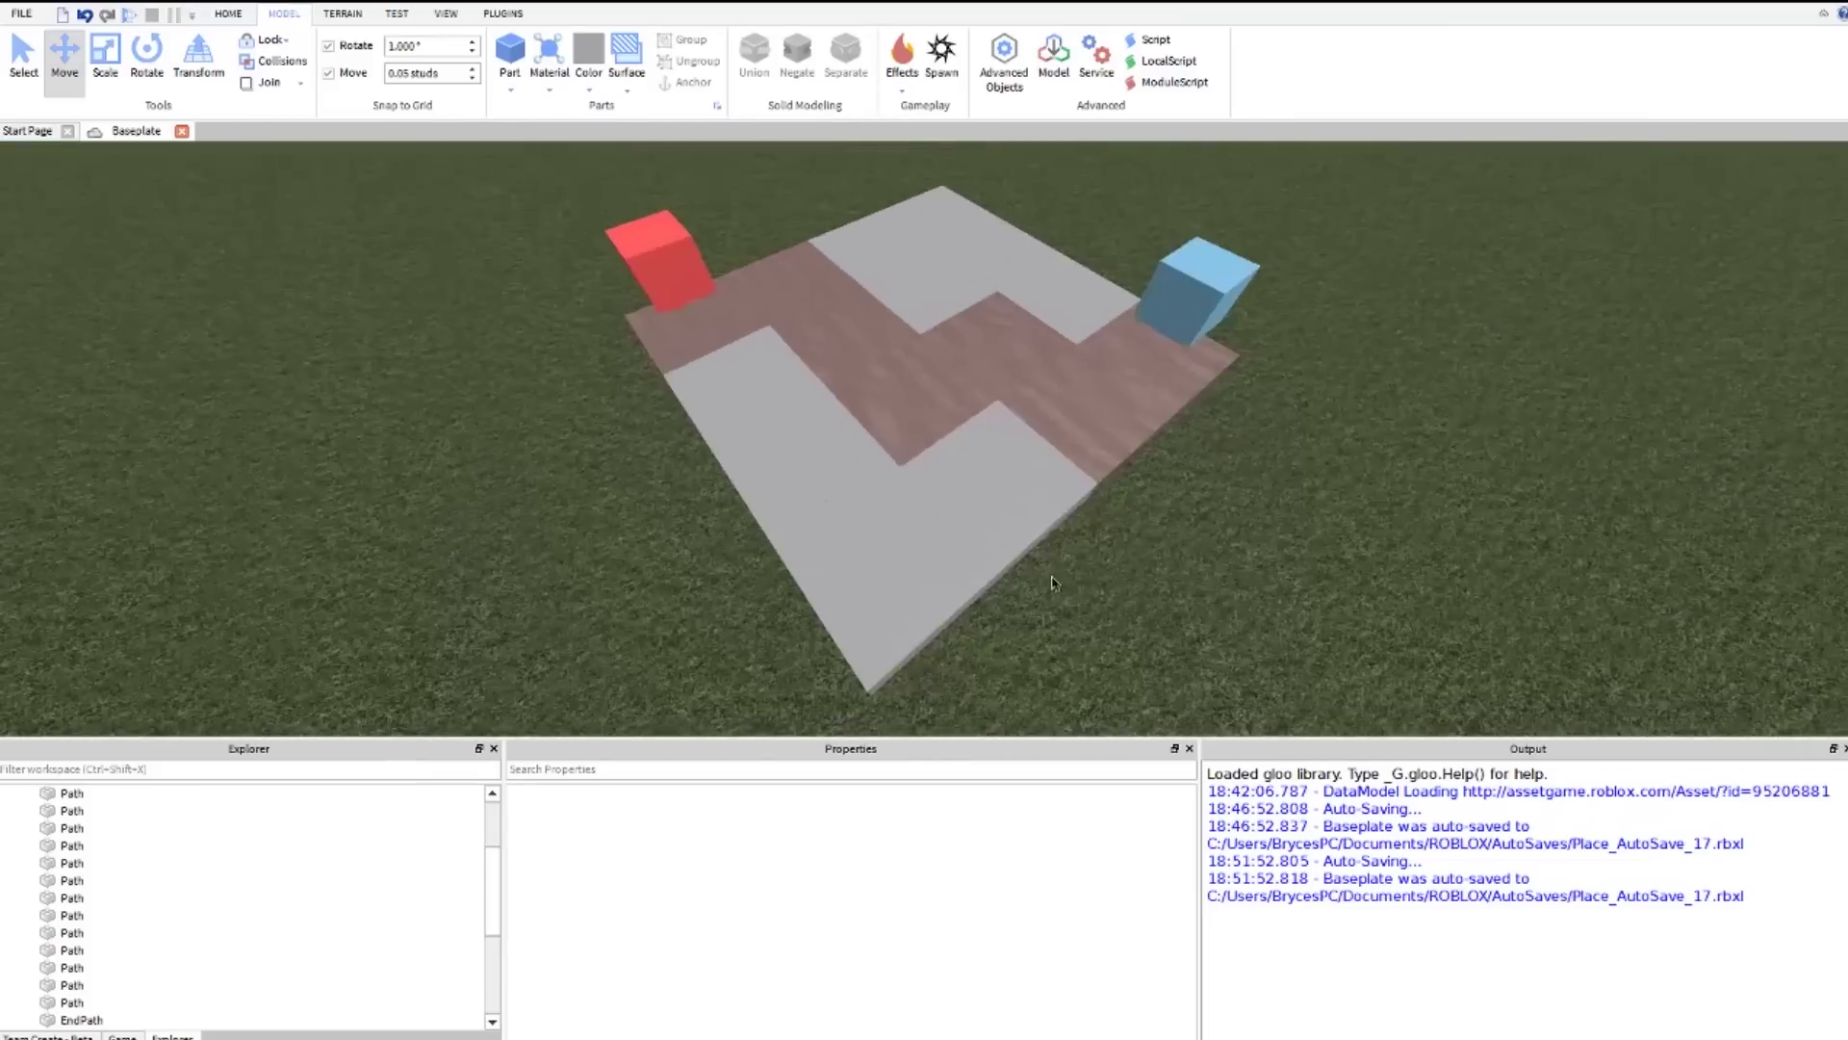
key("a")
right_click_drag(738, 354, 703, 314)
key("w")
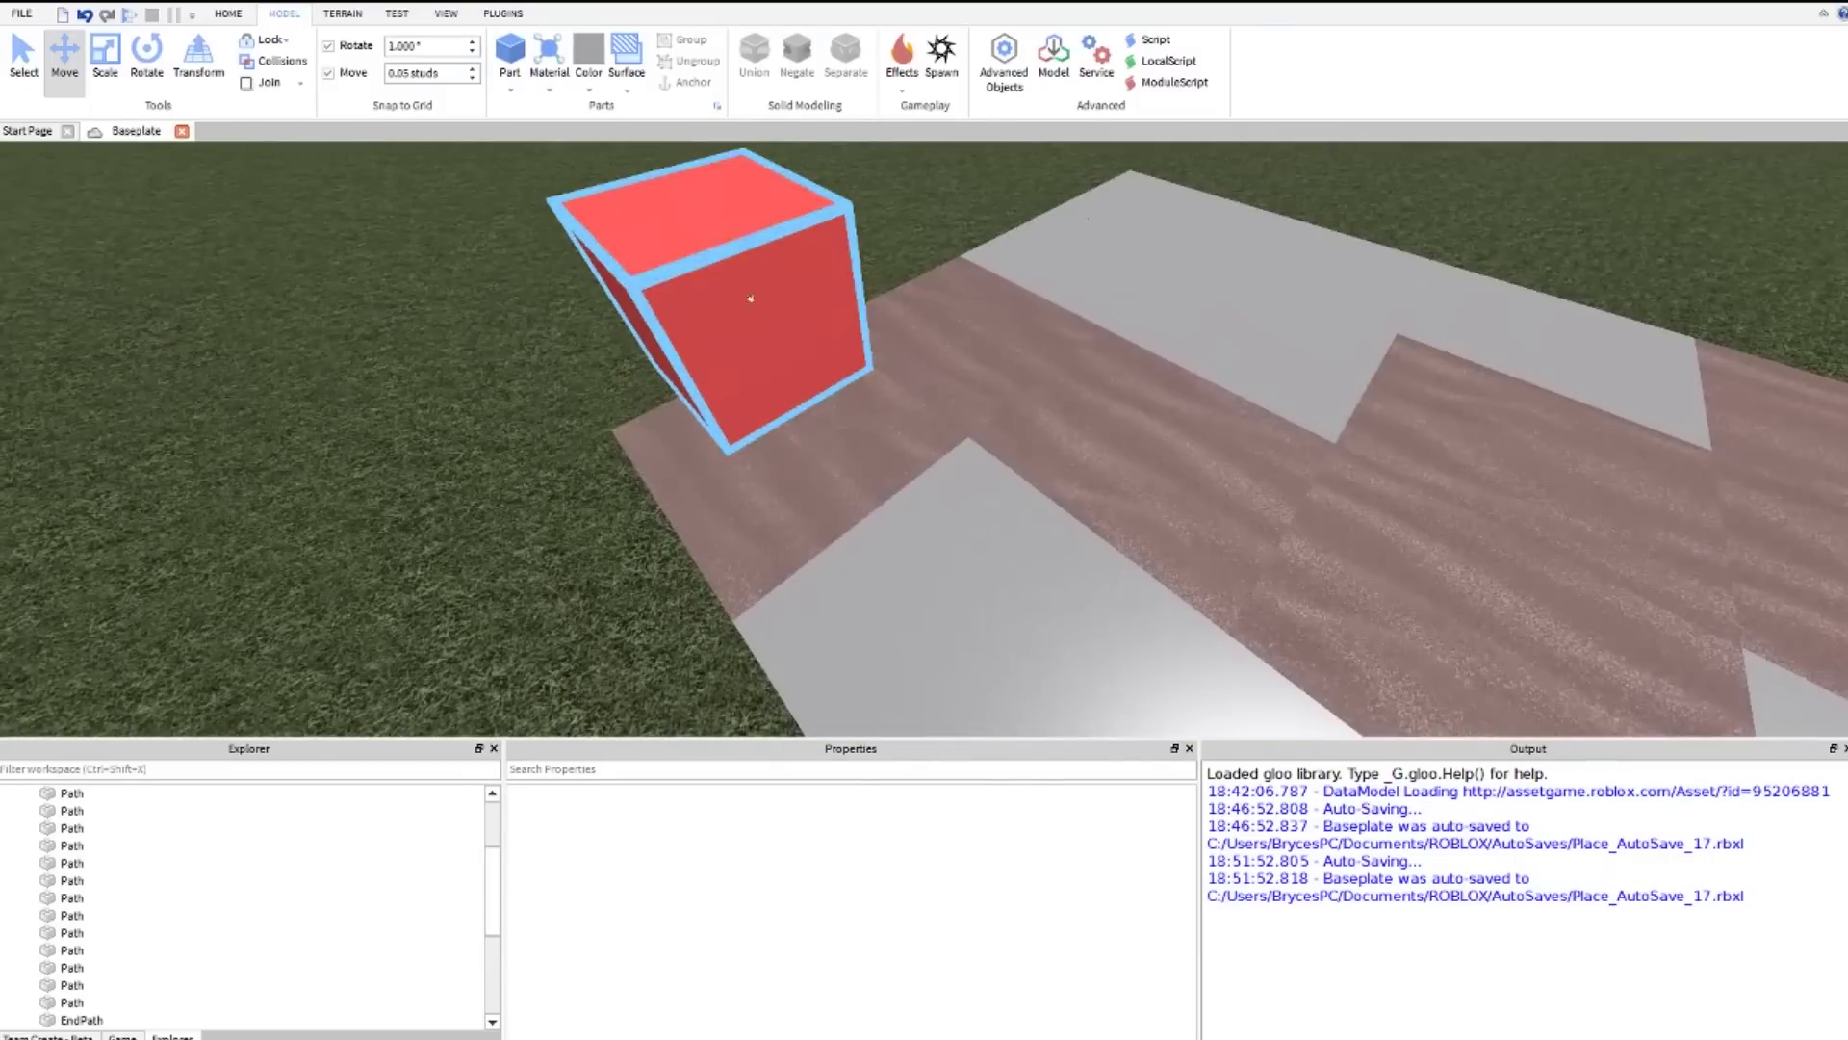
key("s")
right_click_drag(1055, 584, 1069, 607)
Step: Color the five grey tiles on one side of the sand route Artichoke and set their material to Grass
left_click_drag(840, 276, 1088, 516)
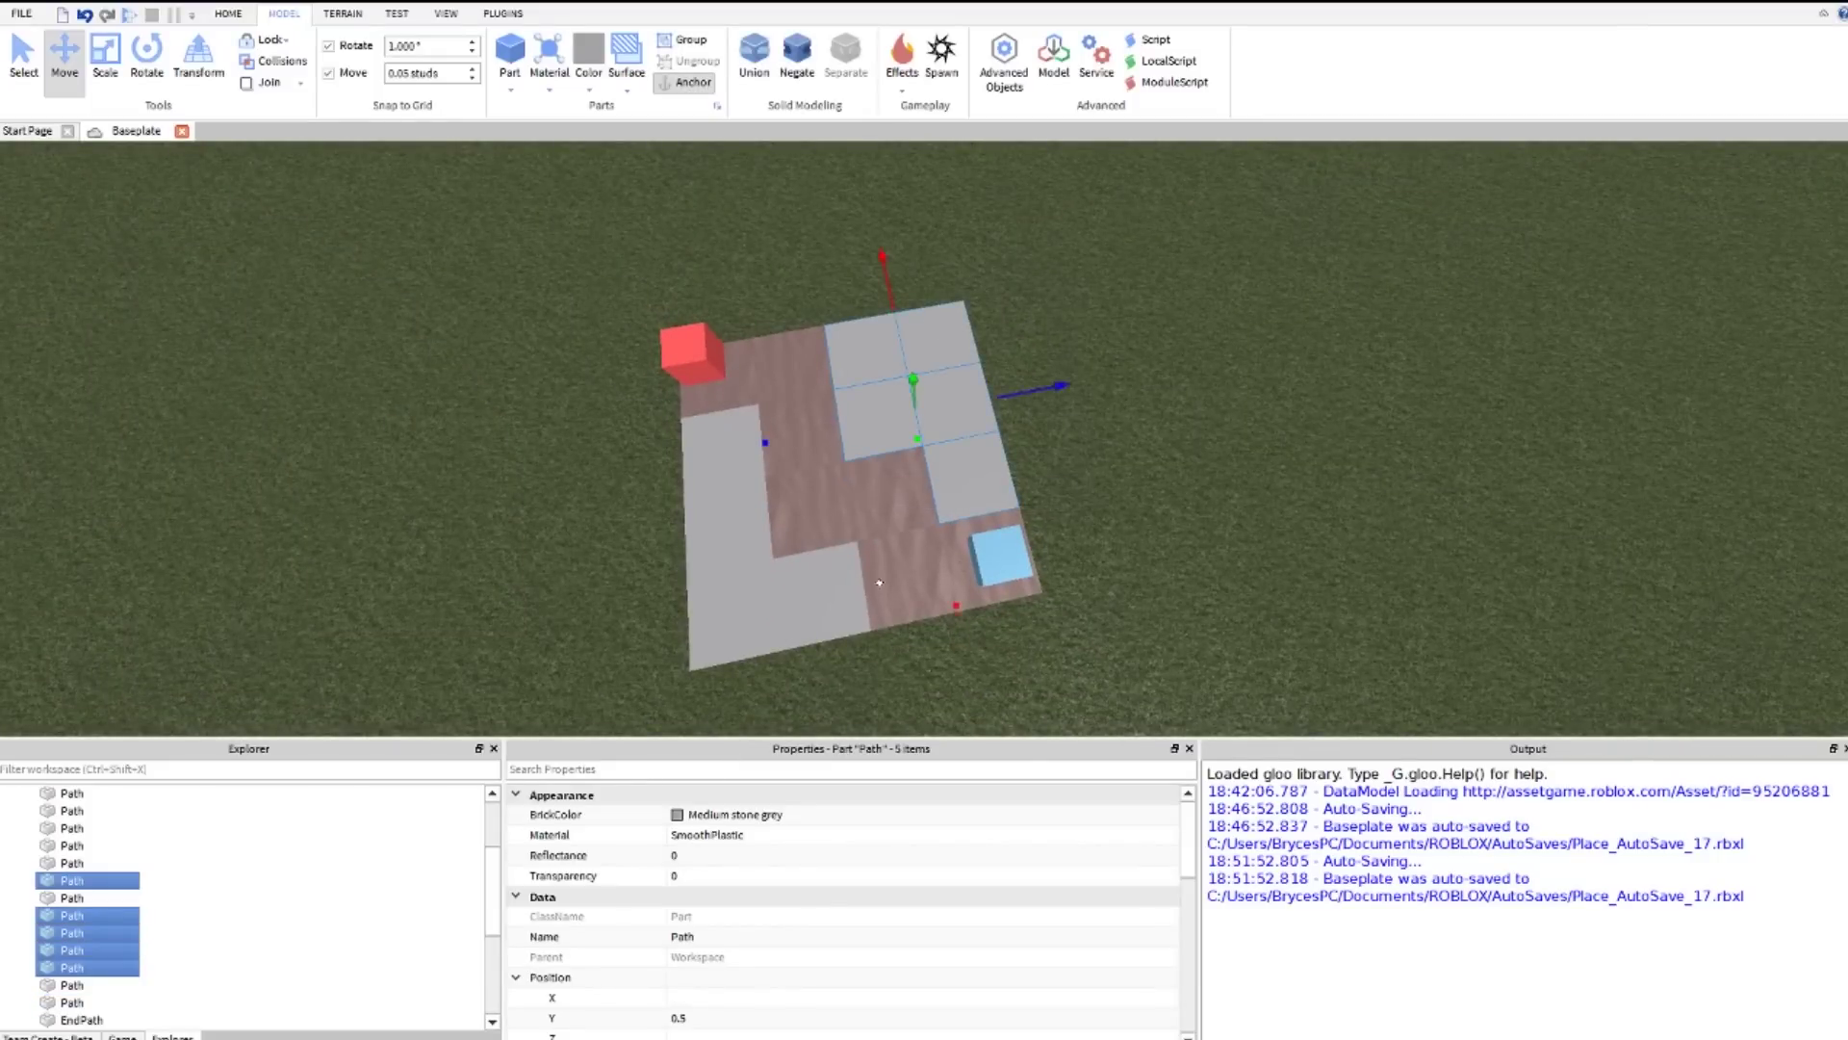
left_click(700, 813)
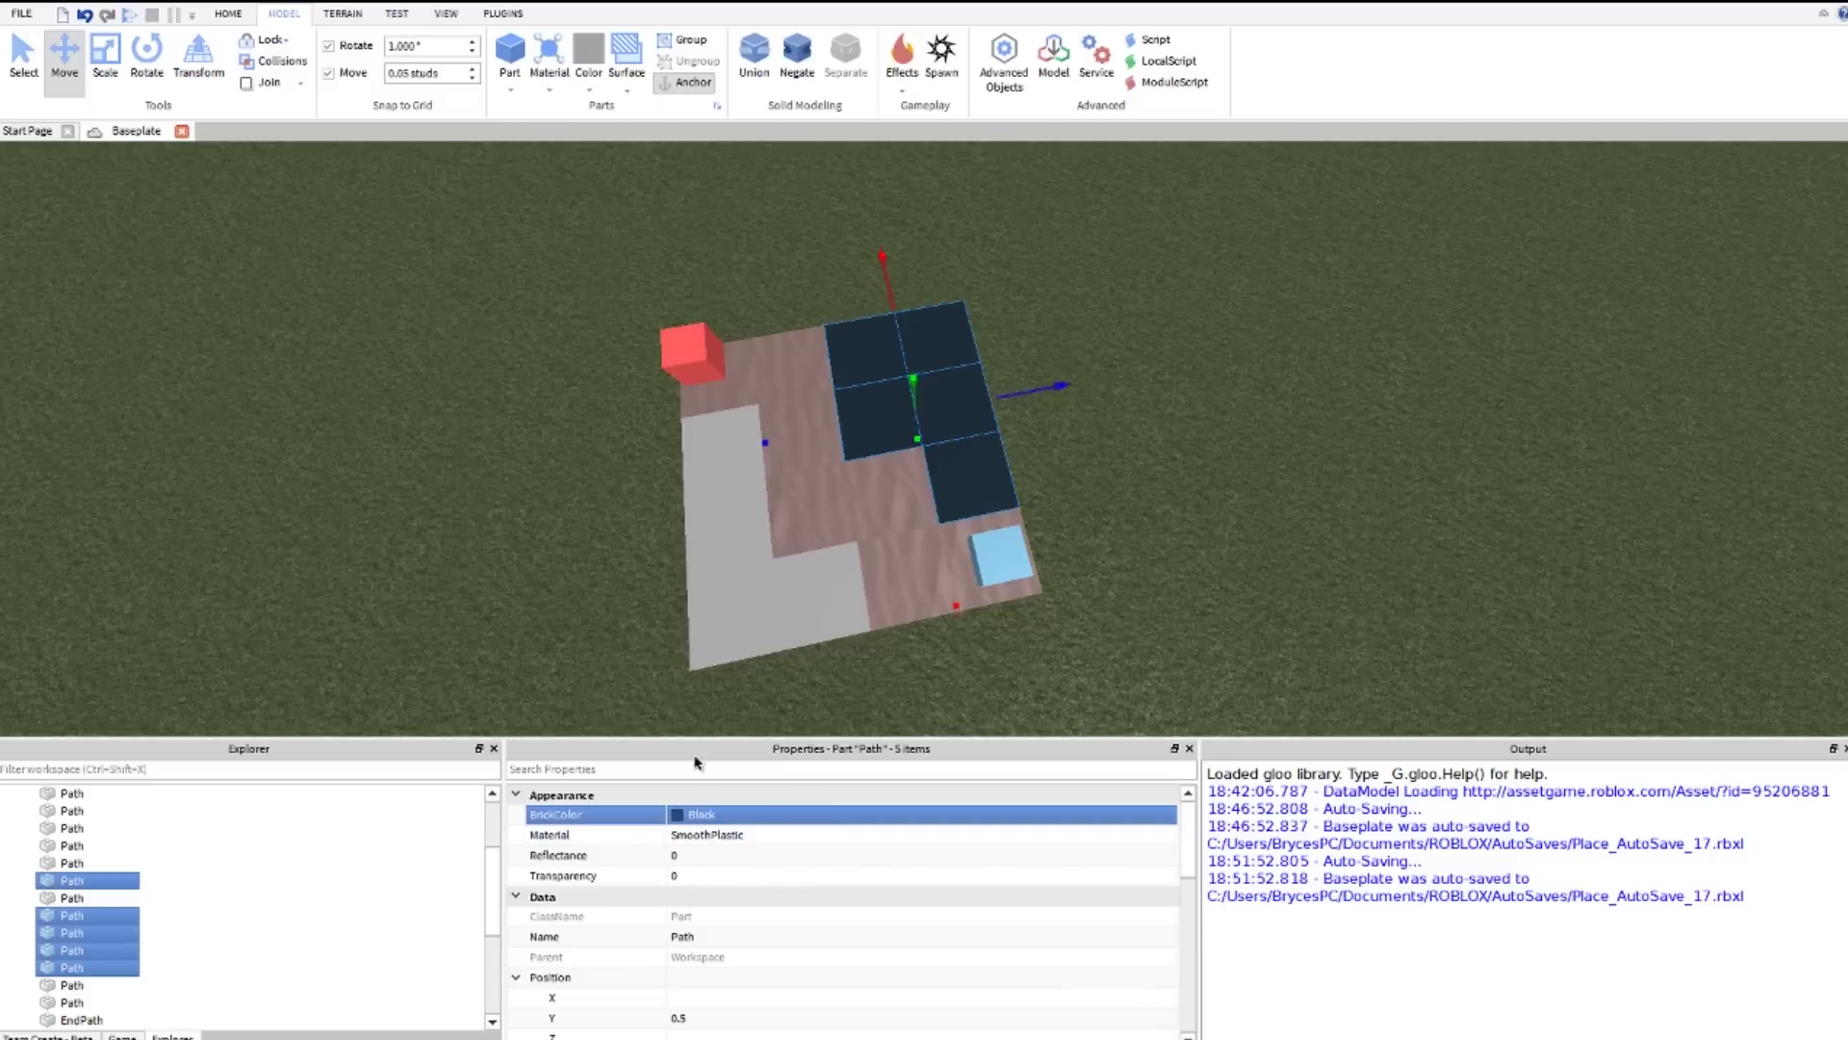
left_click(733, 839)
scroll(733, 839, "up", 8)
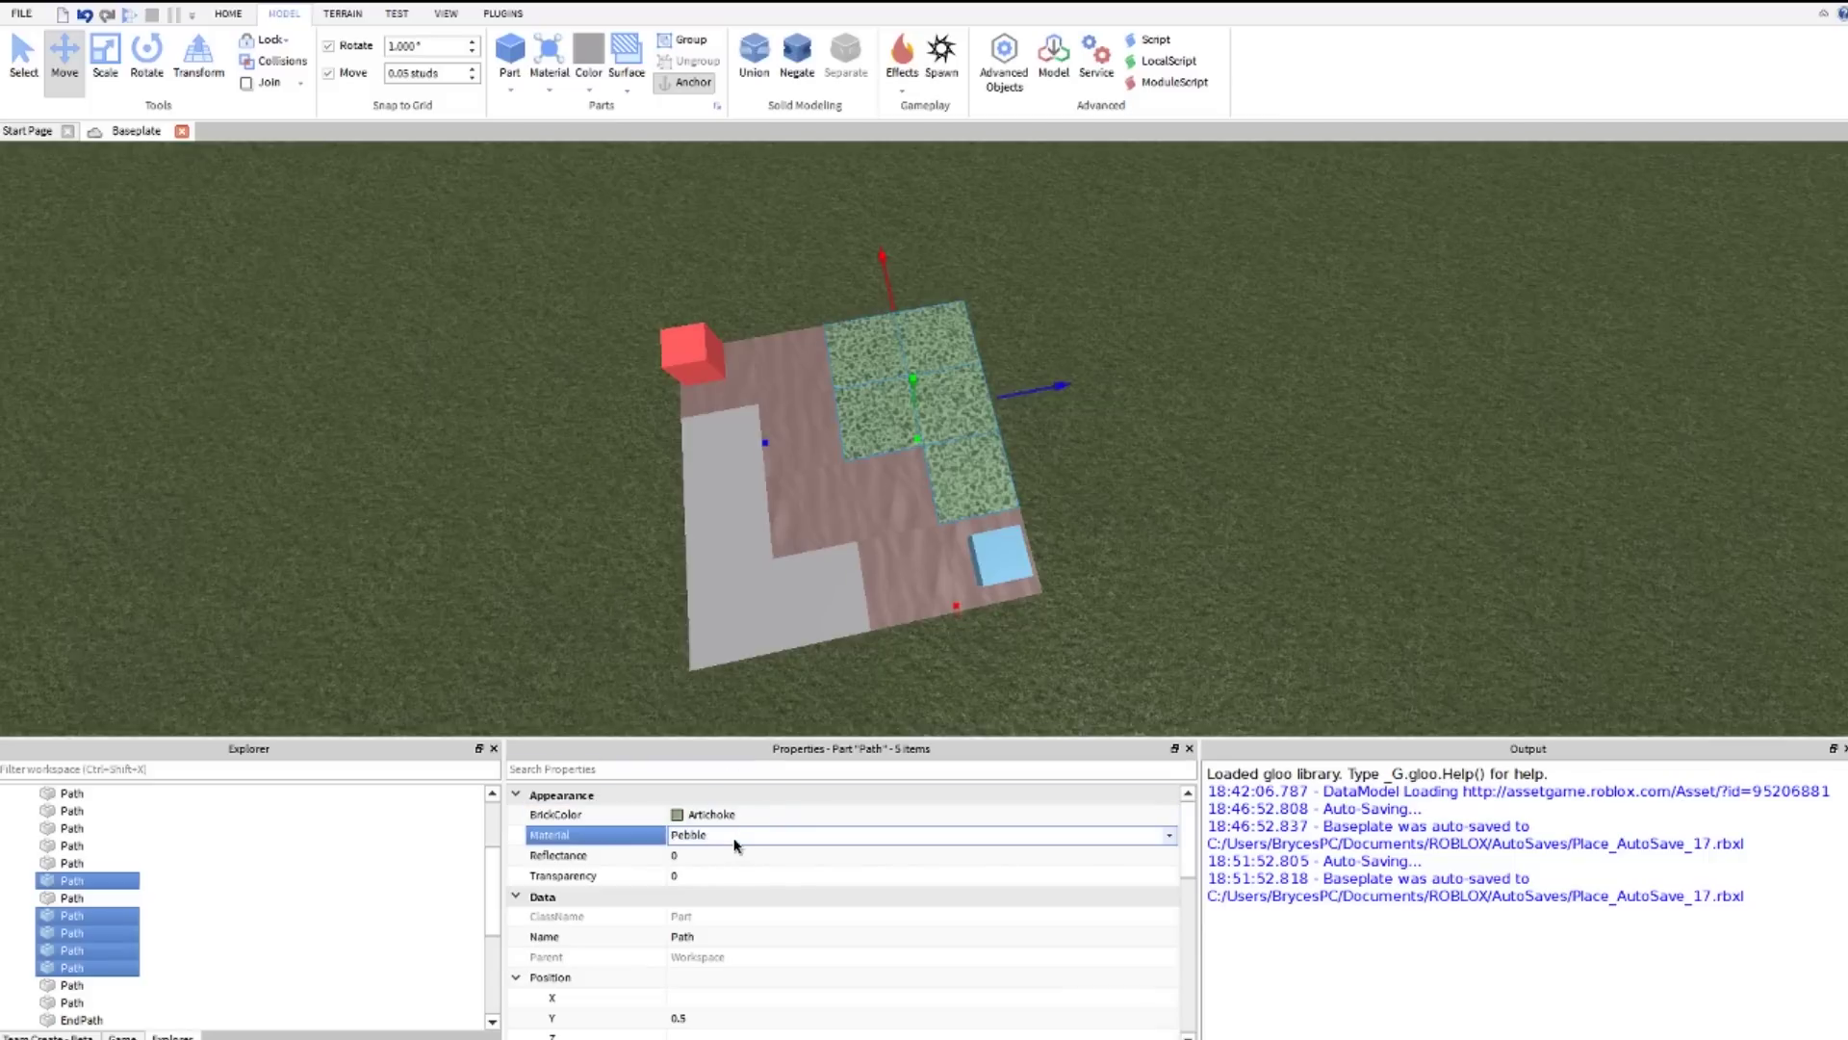
scroll(733, 844, "up", 1)
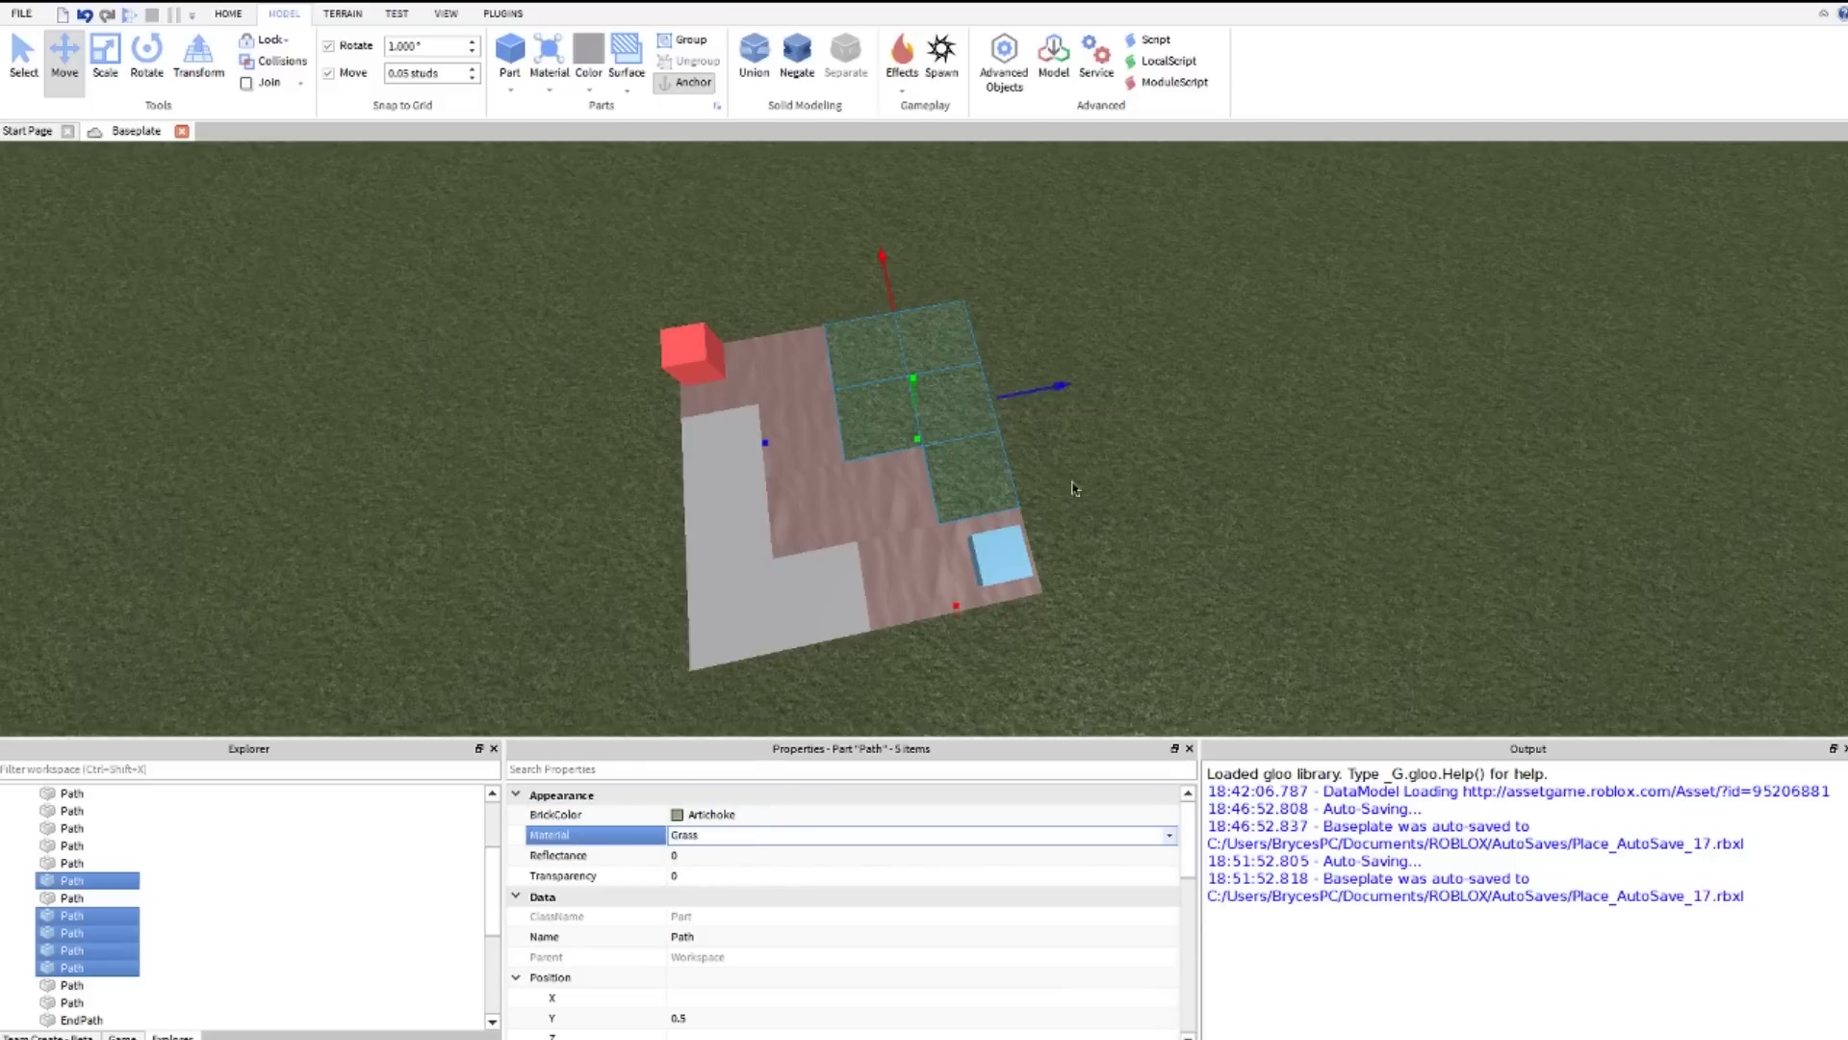
left_click(1139, 455)
Step: Color the four remaining grey tiles on the other side of the route Artichoke and set their material to Grass
right_click_drag(1138, 455, 865, 492)
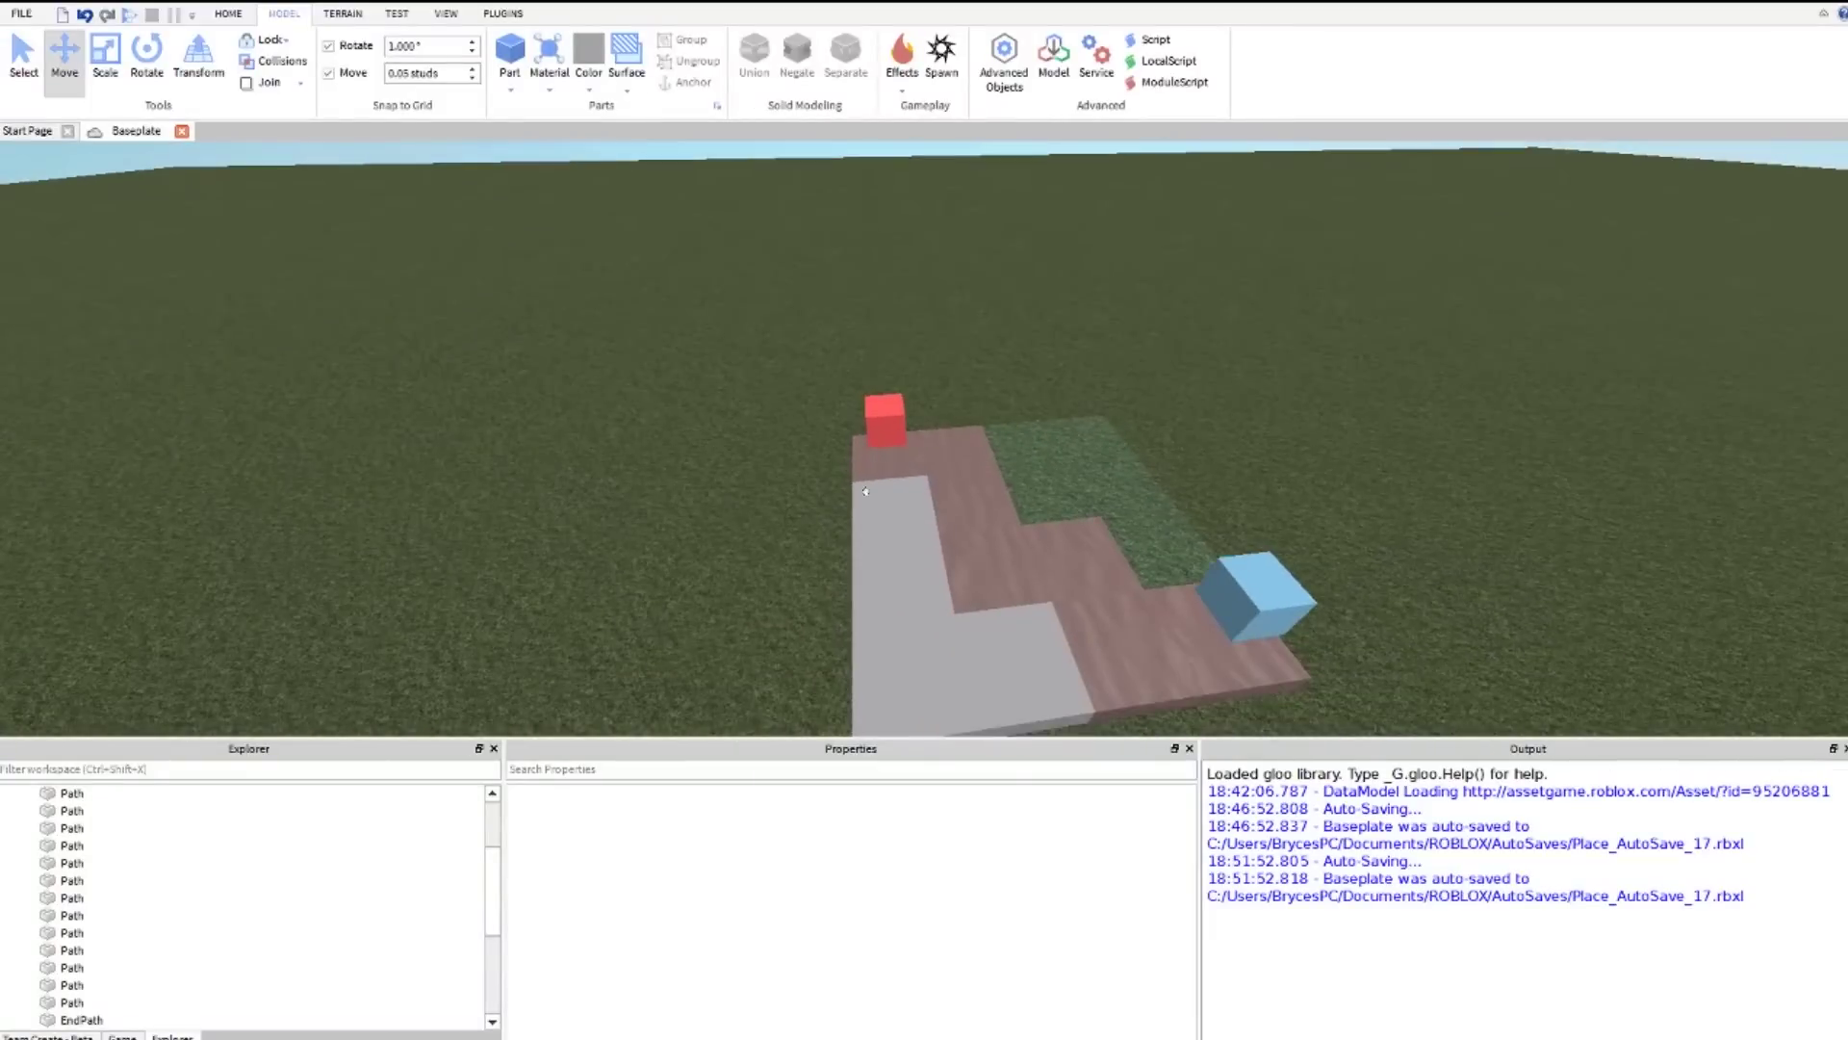
left_click(865, 491)
right_click_drag(993, 634, 820, 674)
scroll(924, 611, "up", 3)
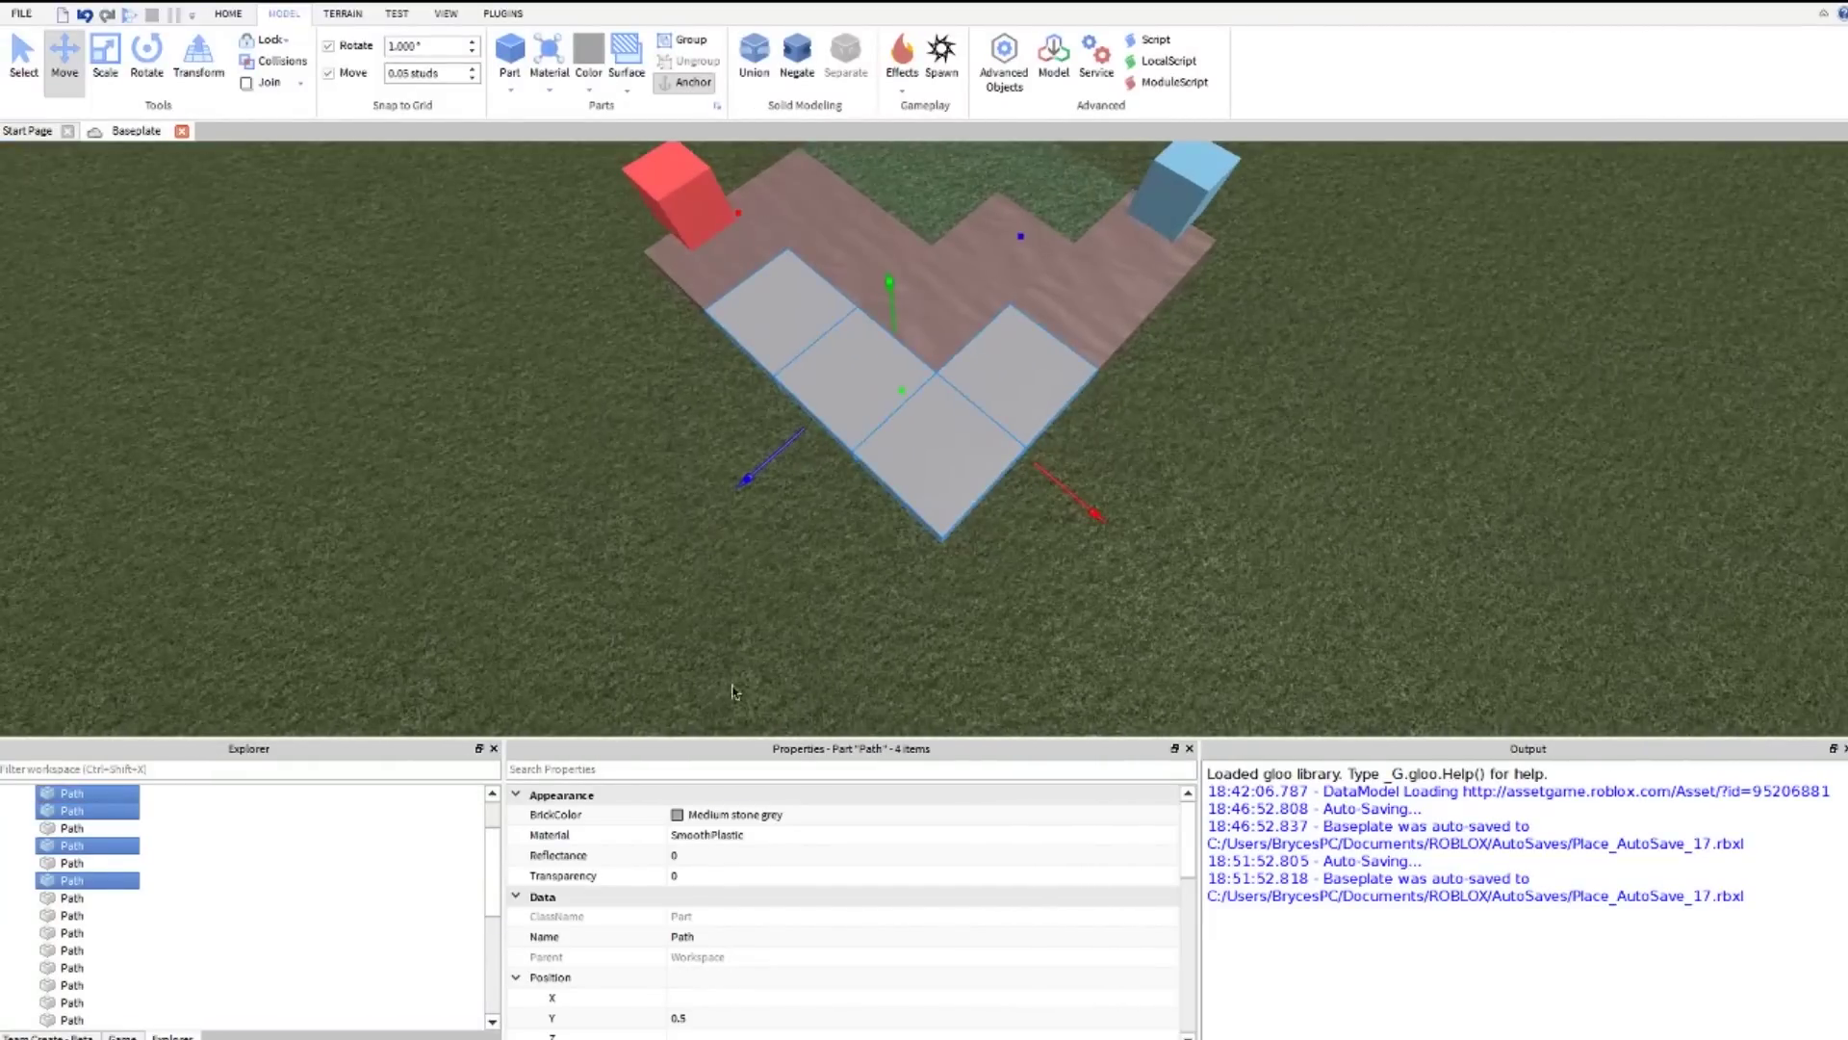
left_click(677, 814)
left_click(606, 588)
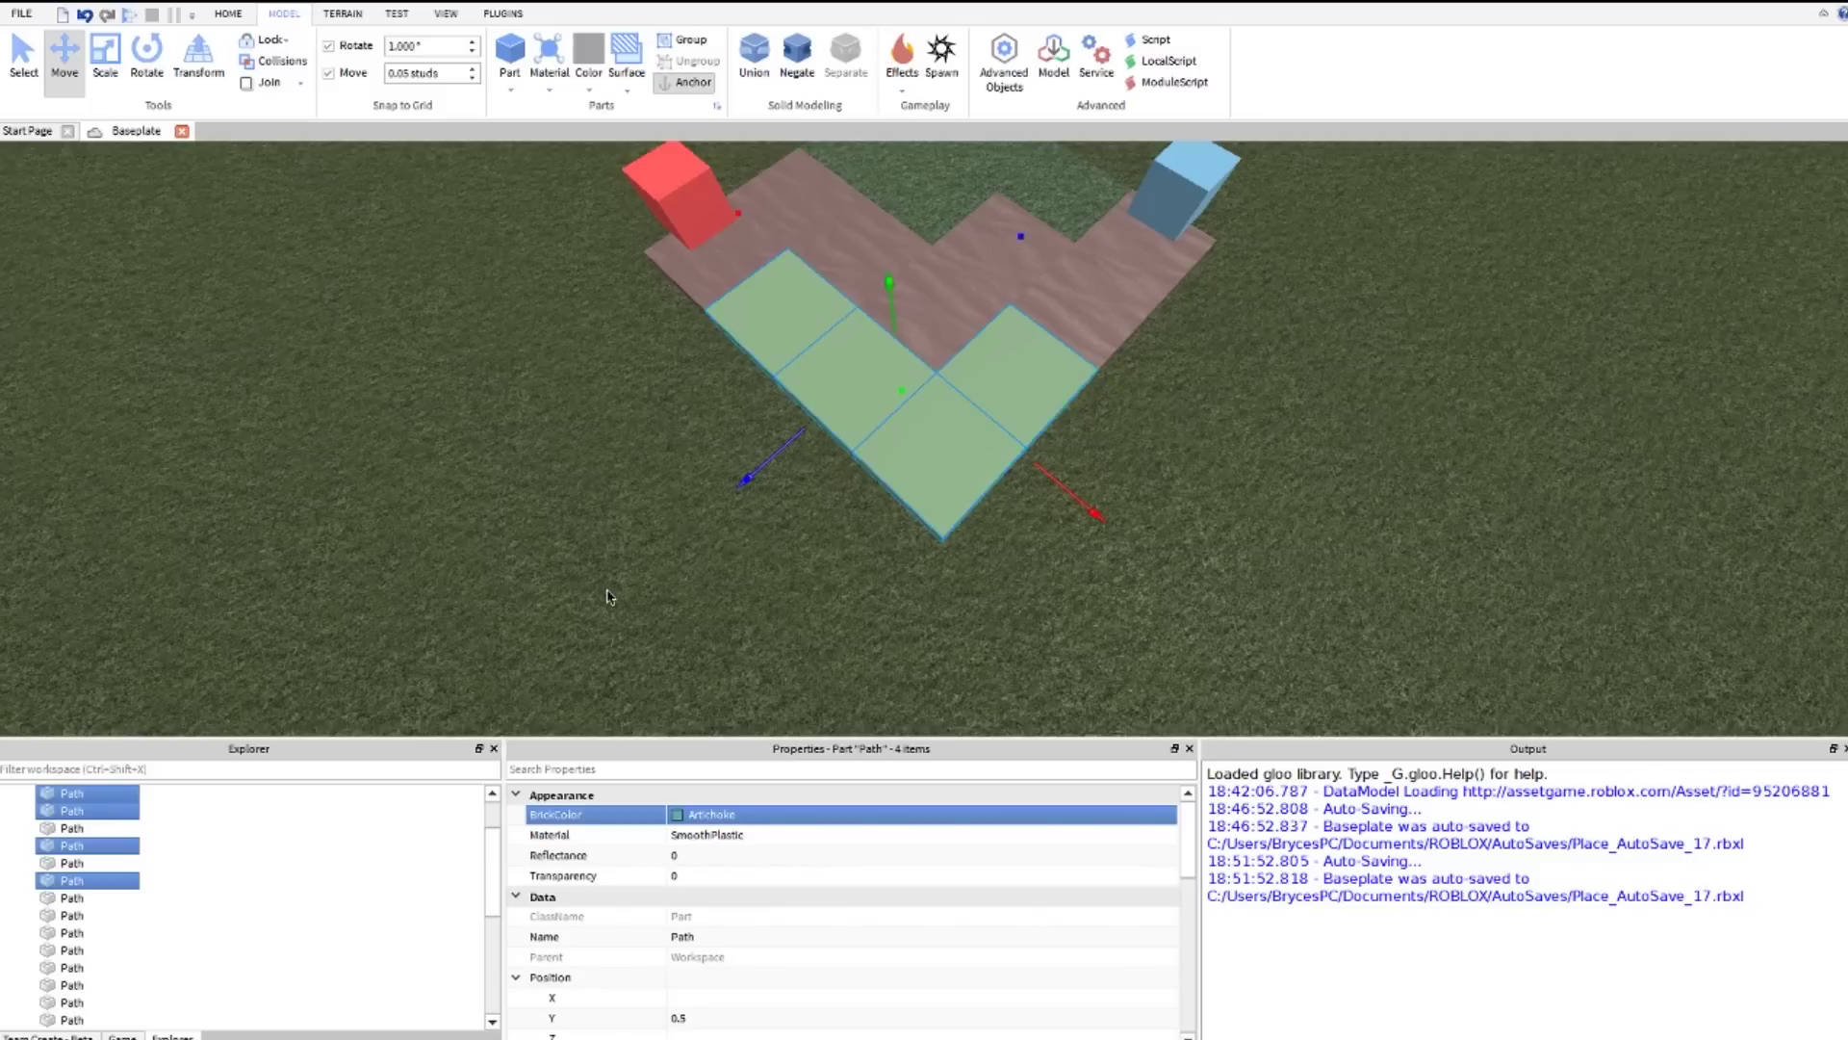
left_click(738, 841)
scroll(739, 841, "up", 5)
scroll(738, 843, "up", 4)
left_click(630, 664)
Step: Duplicate the StartPath cube, move the copy along the sand route to EndPath, and delete that copy
mouse_move(630, 661)
right_mouse_down()
mouse_move(632, 644)
mouse_move(676, 661)
mouse_move(656, 639)
right_mouse_up()
scroll(879, 383, "down", 5)
right_click_drag(878, 383, 930, 395)
scroll(930, 395, "up", 3)
left_click(736, 400)
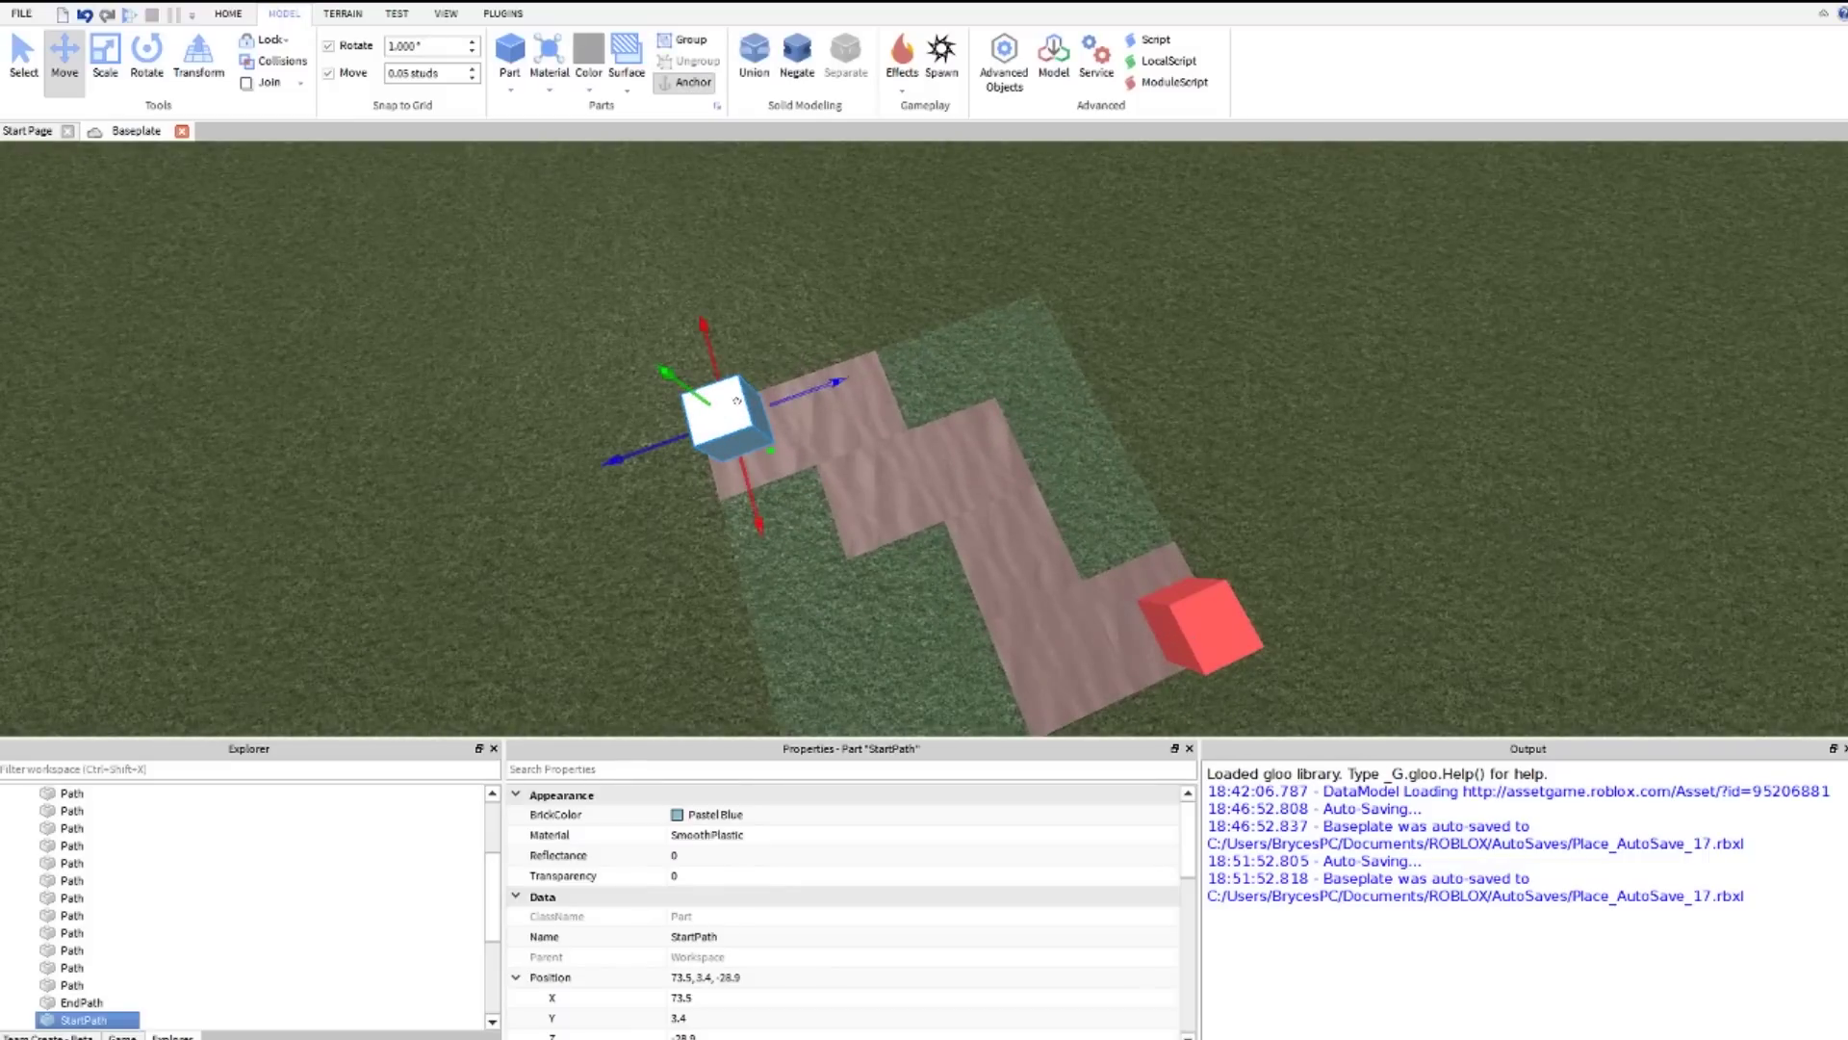
left_click_drag(791, 389, 900, 357)
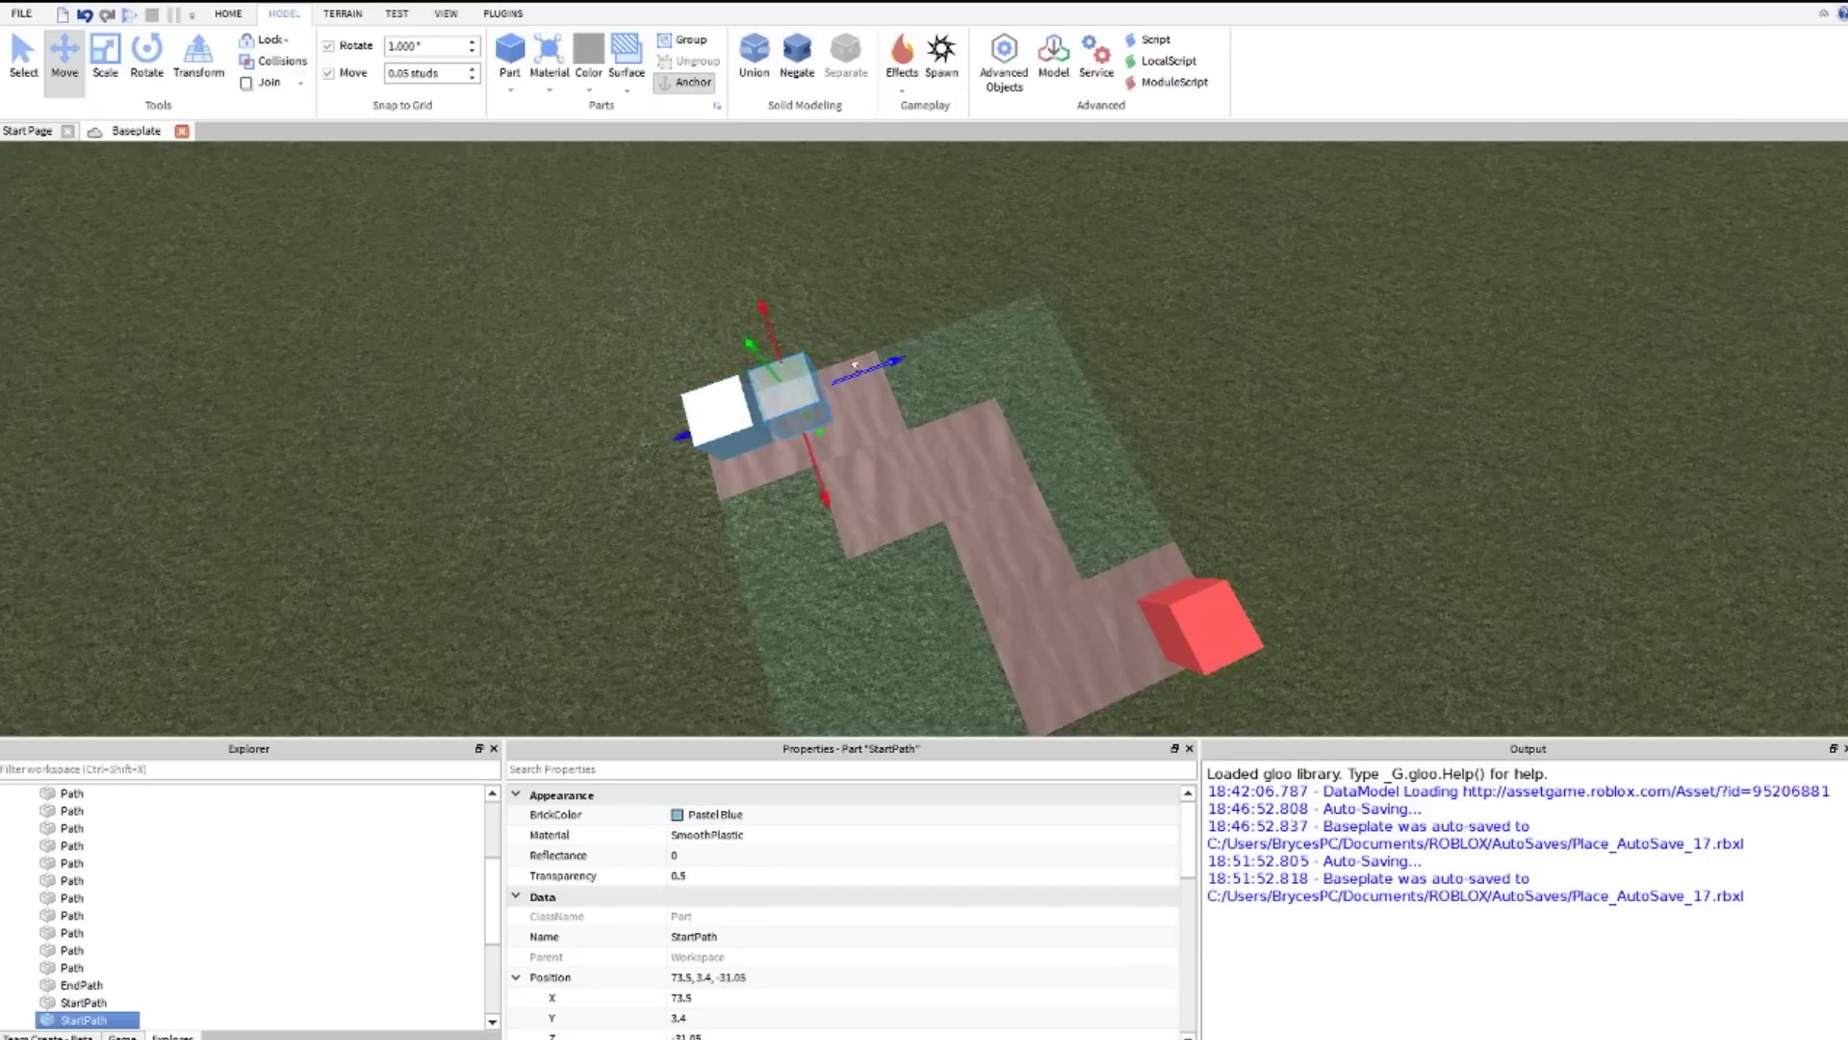
left_click_drag(844, 431, 882, 537)
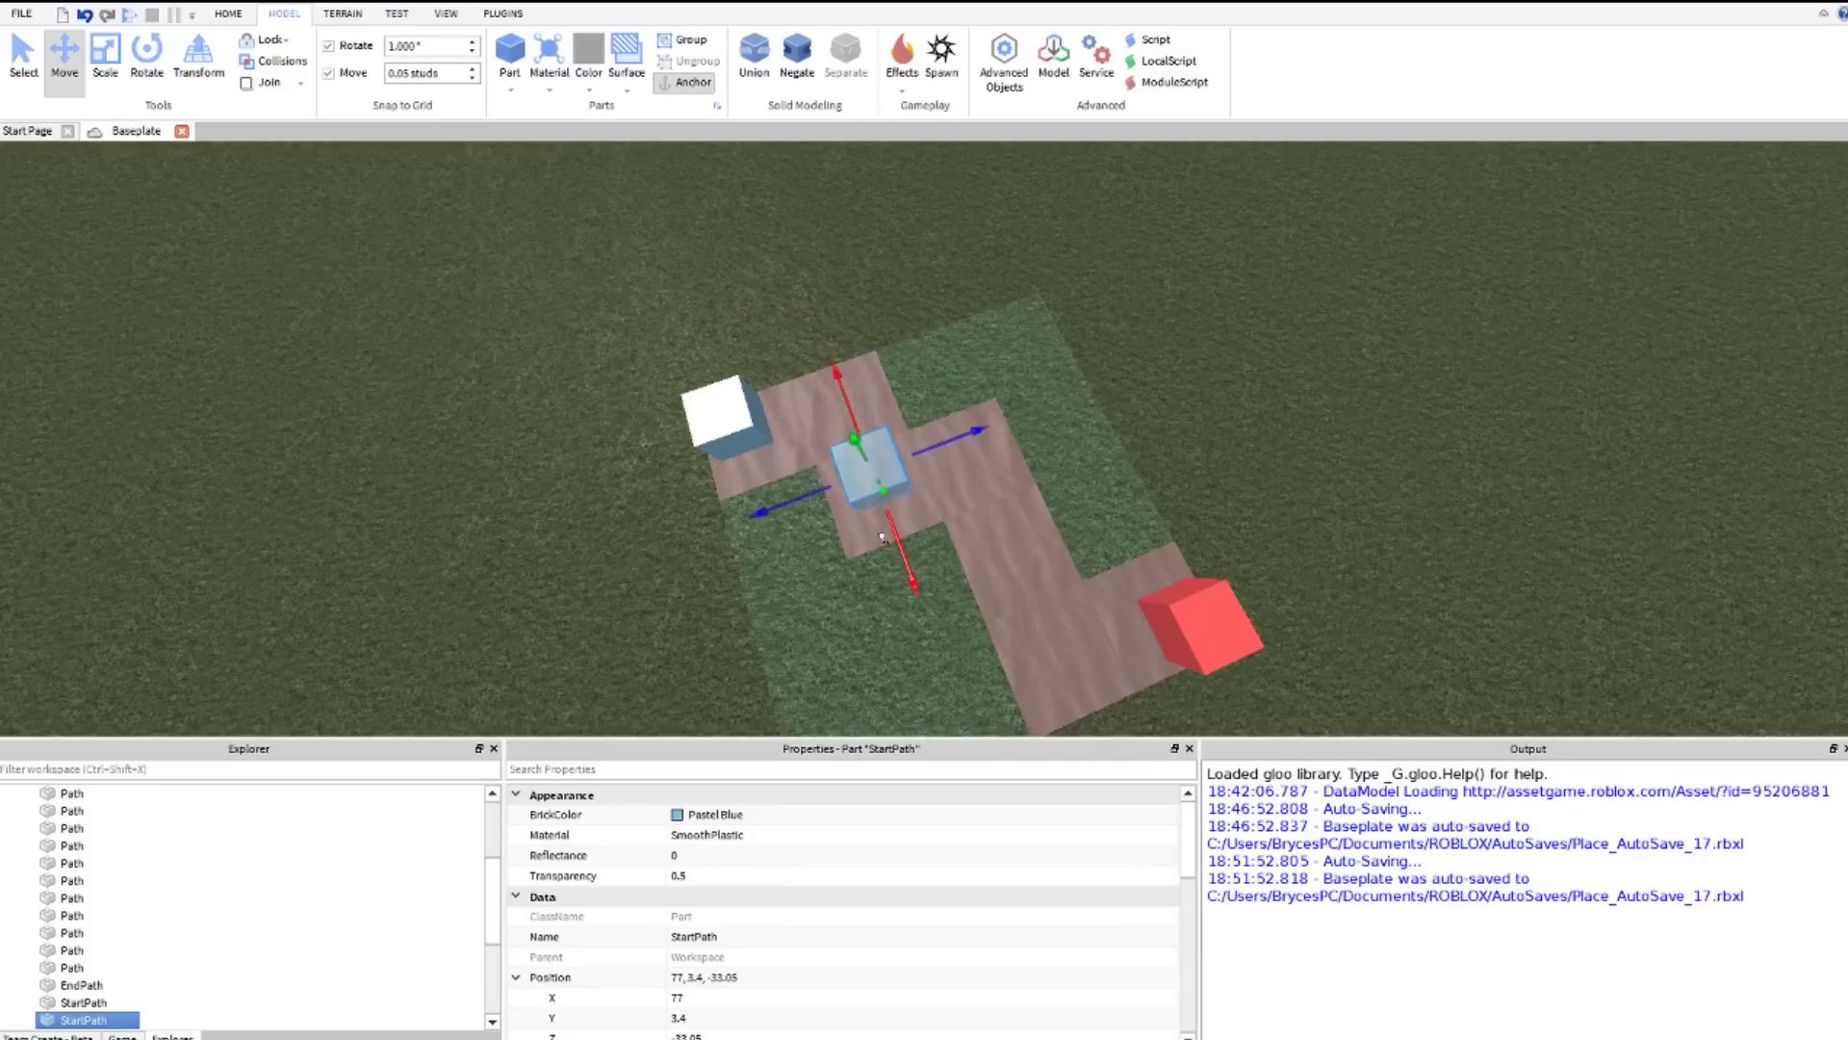
left_click_drag(908, 438, 1036, 660)
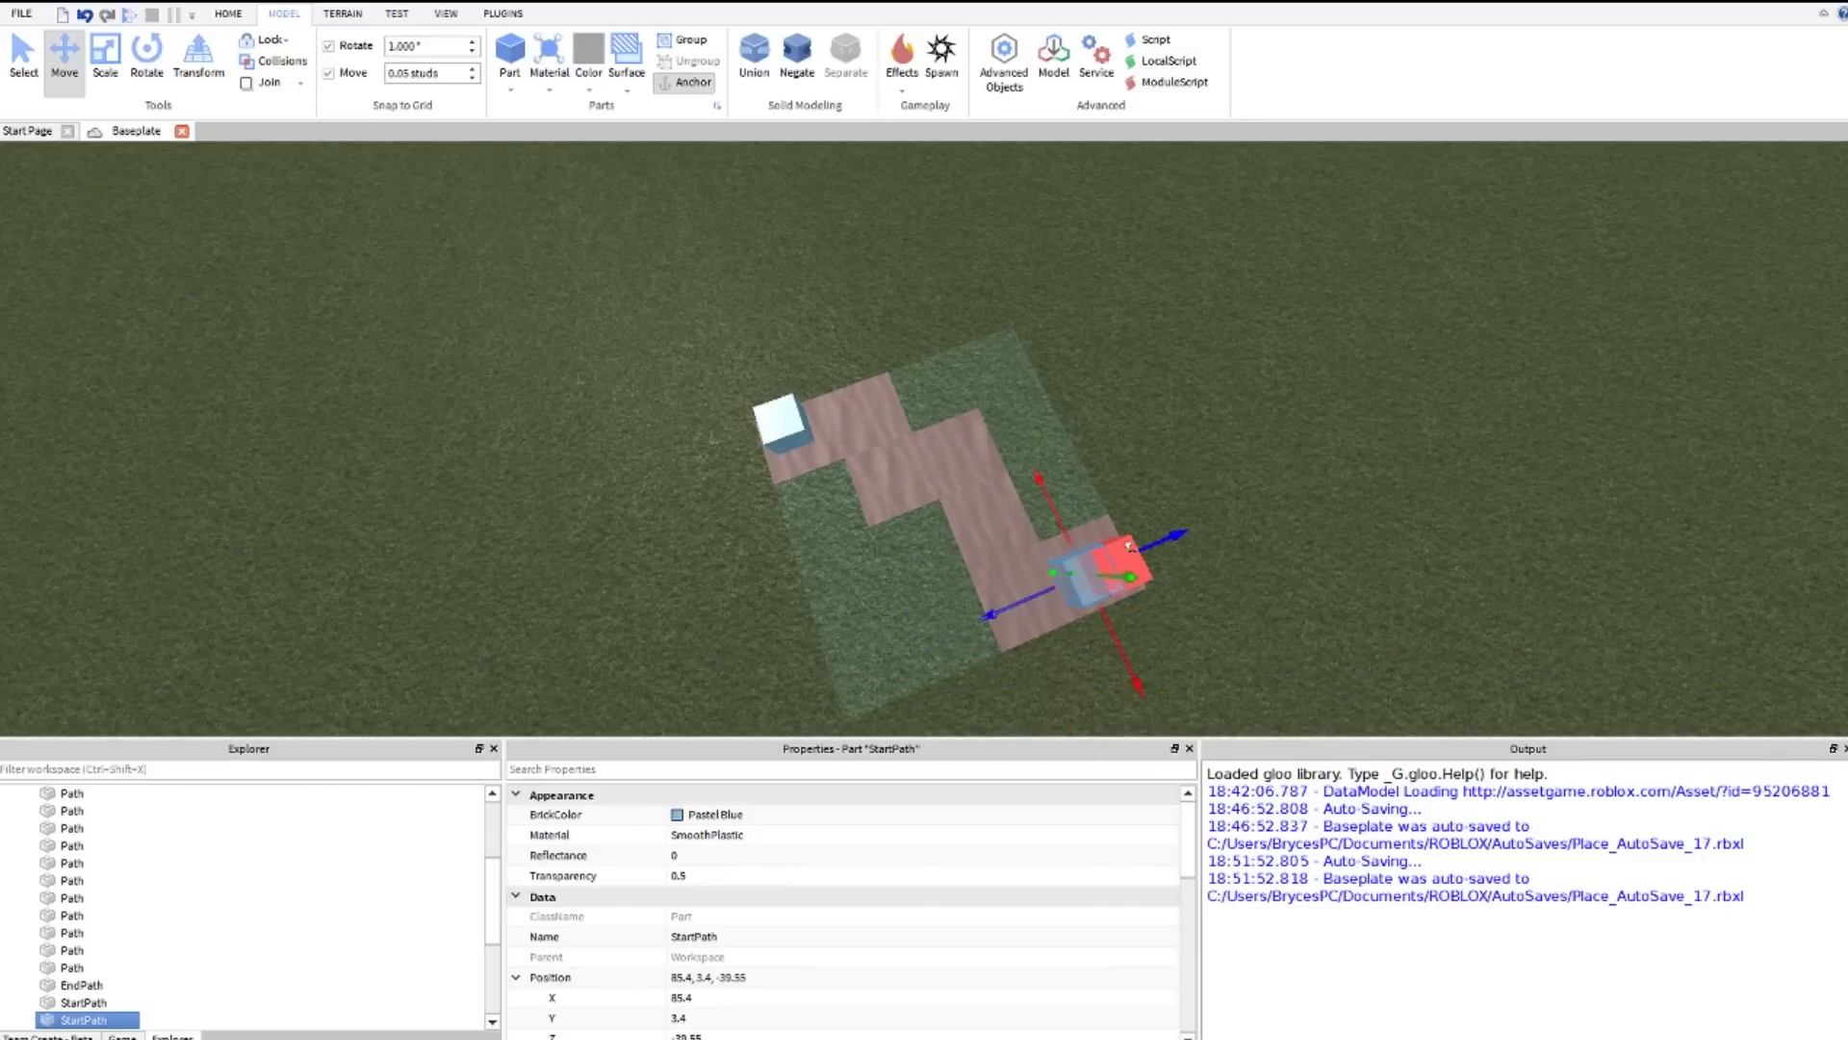
right_click_drag(1110, 544, 1107, 544)
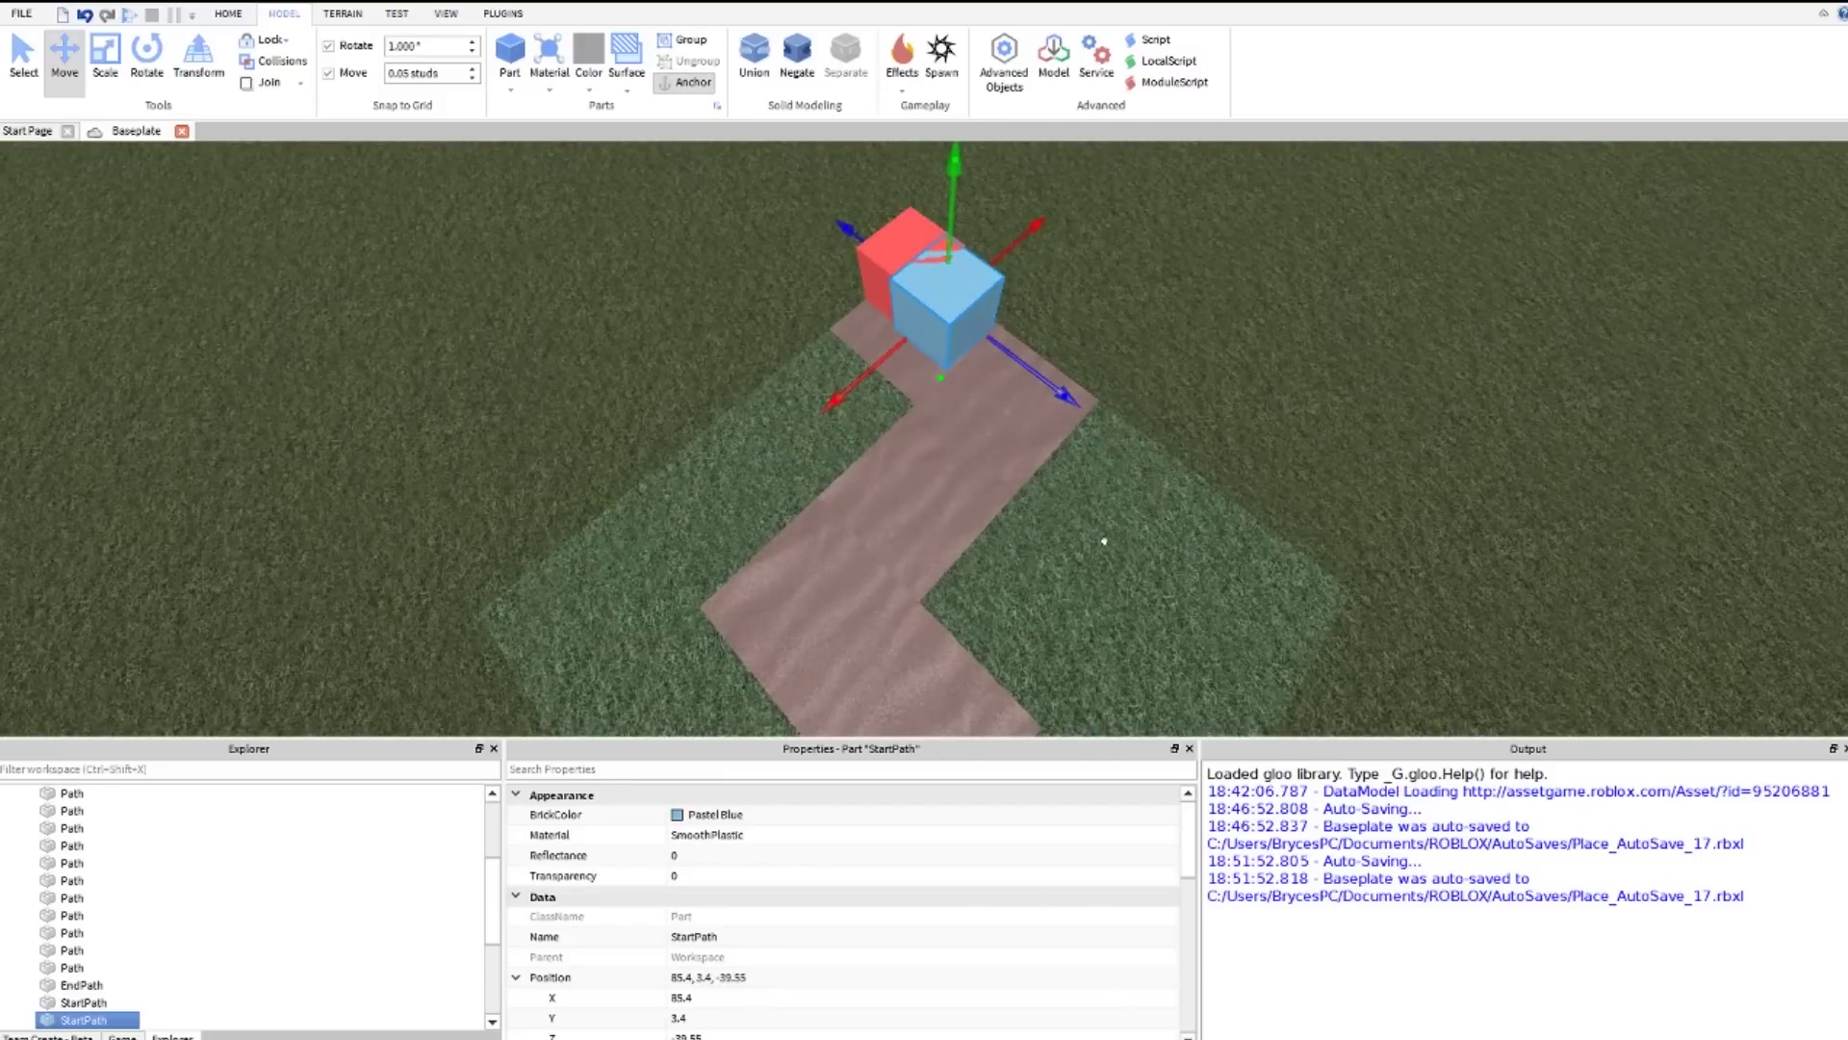
key("Delete")
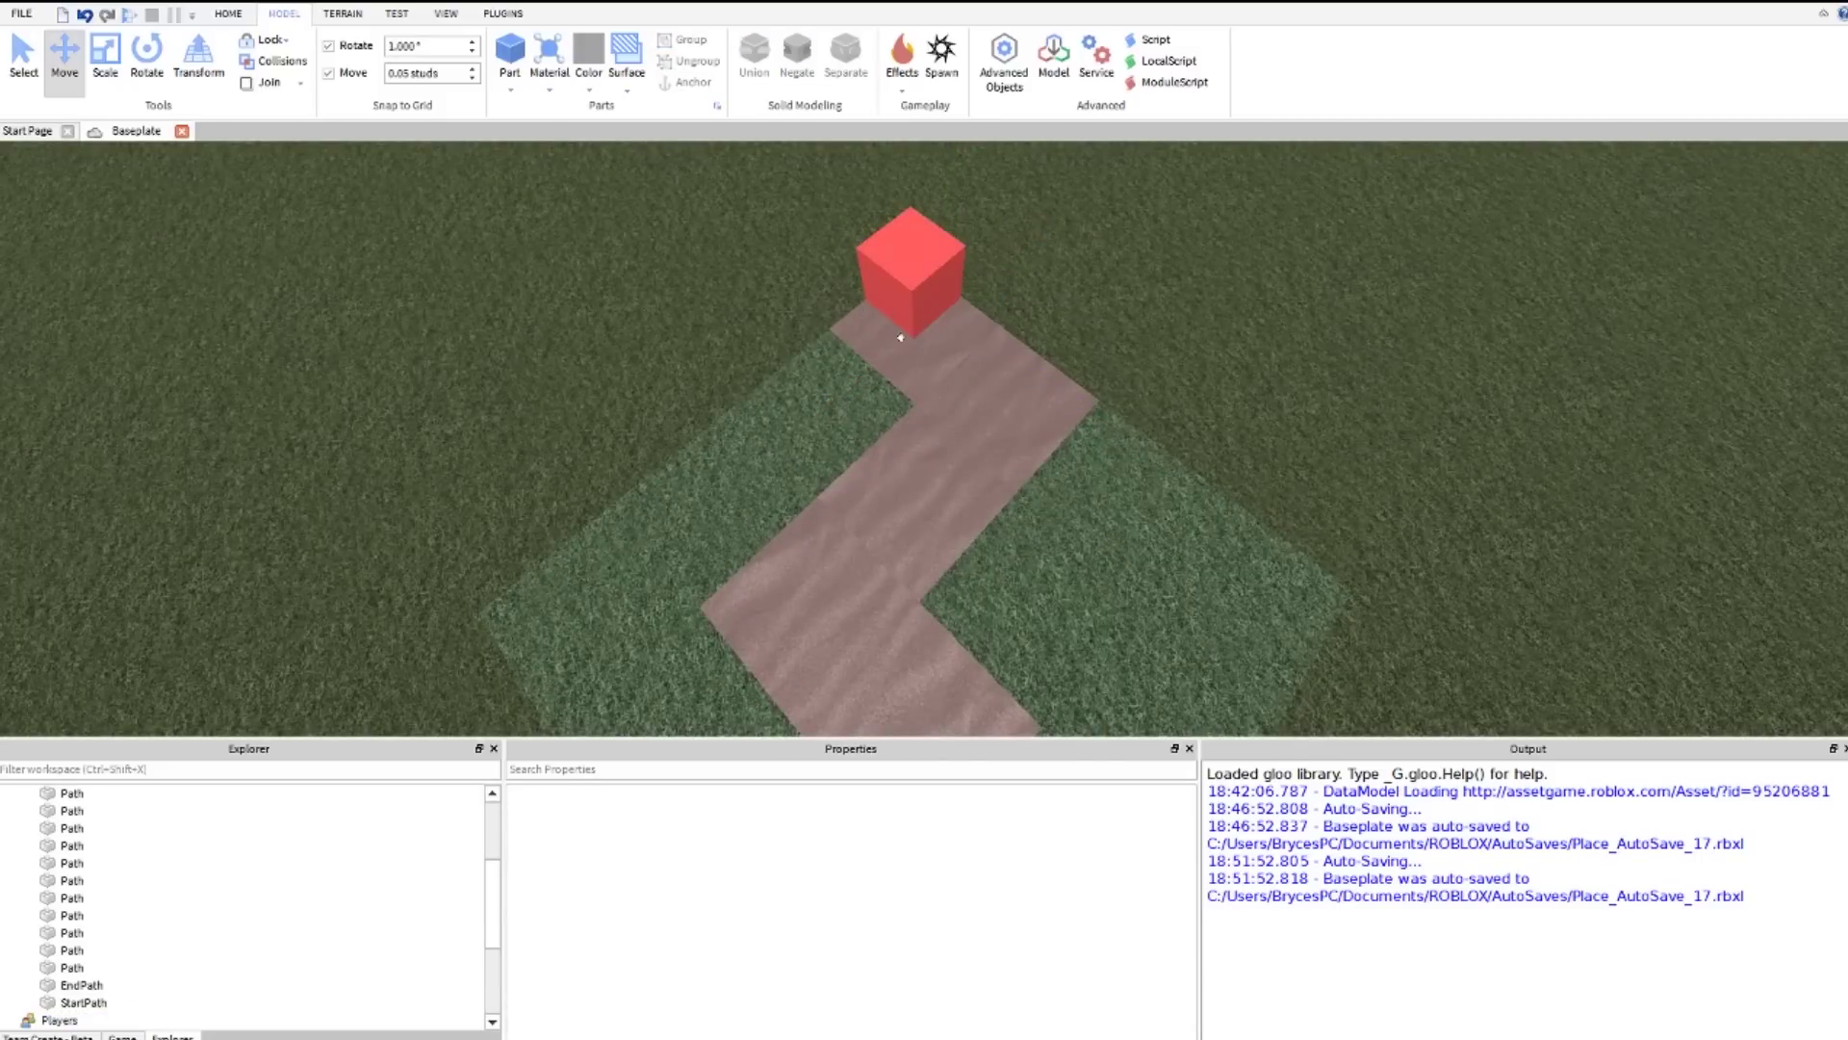
Step: Duplicate the whole board with both cubes and move the copy beside the original
right_click_drag(891, 320, 866, 518)
key("w")
key("s")
key("s")
key("w")
key("s")
left_click_drag(778, 311, 1224, 568)
left_click_drag(1114, 429, 1246, 416)
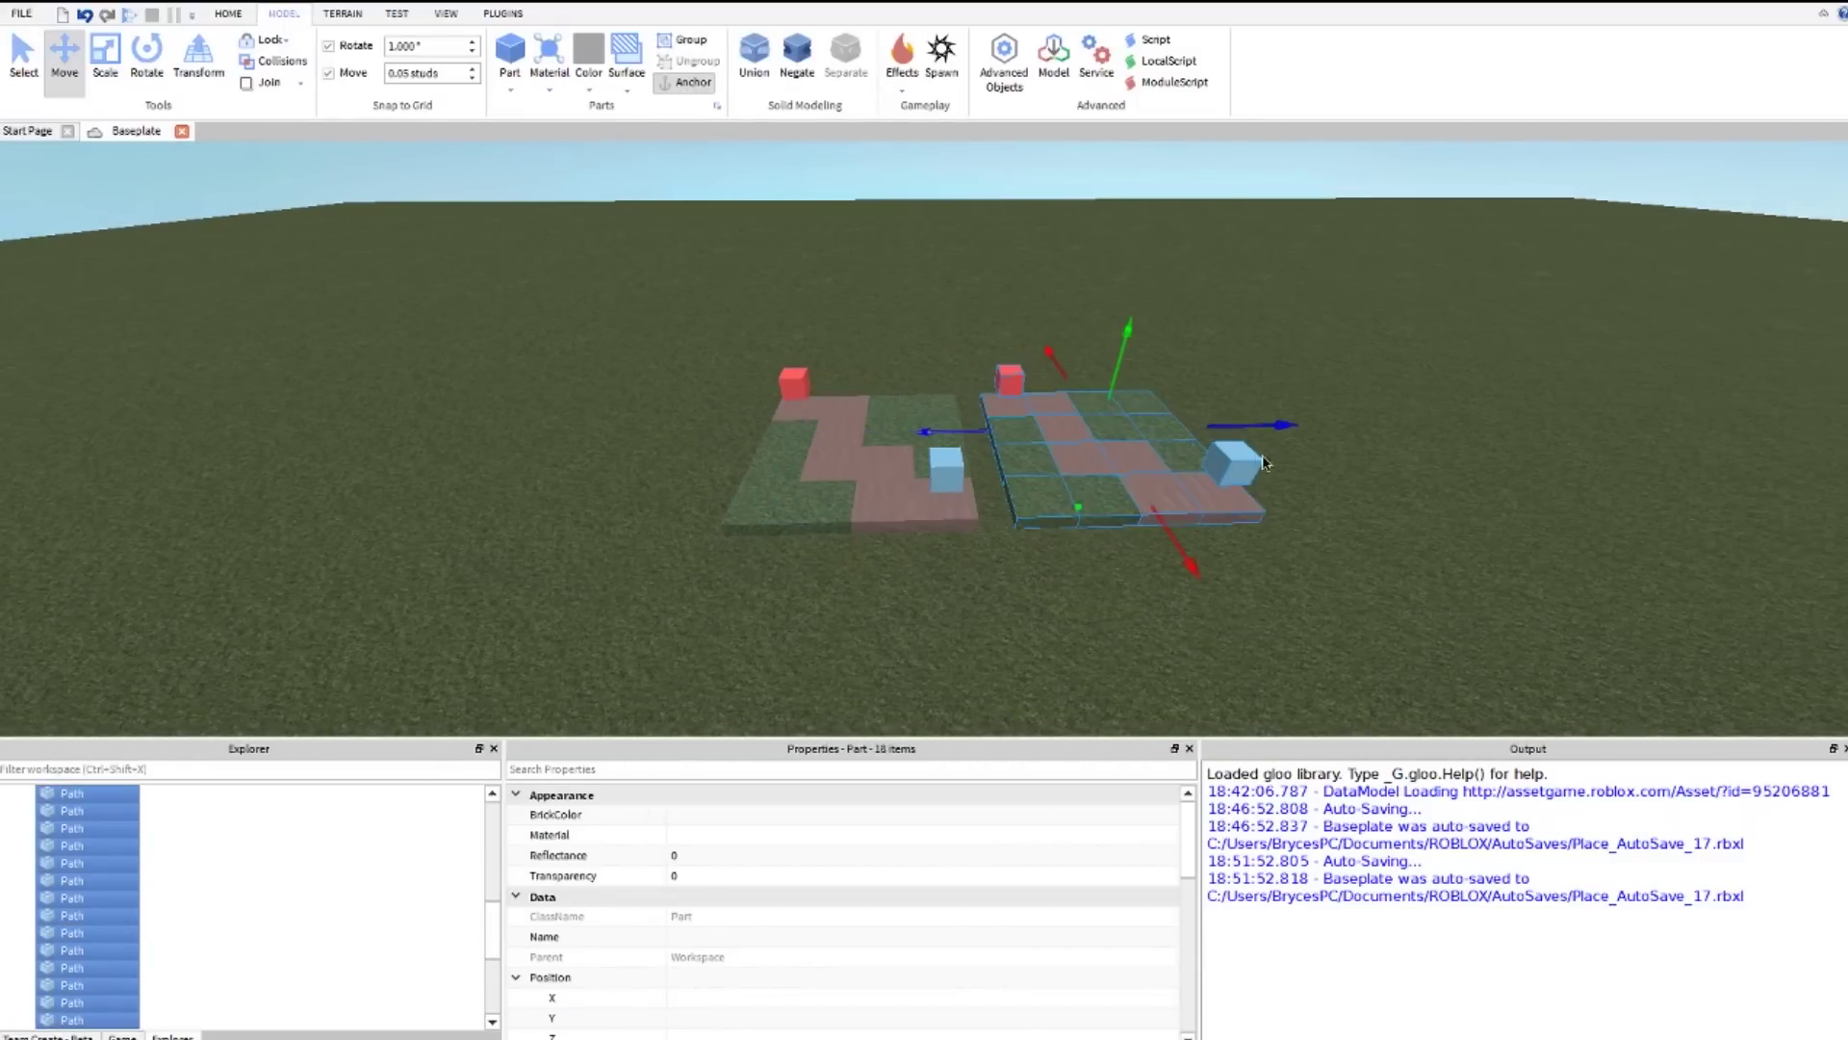
Step: Select all parts of the copied board and move them farther away from the original board
left_click(1189, 390)
key("d")
key("w")
key("s")
left_click_drag(762, 282, 1114, 535)
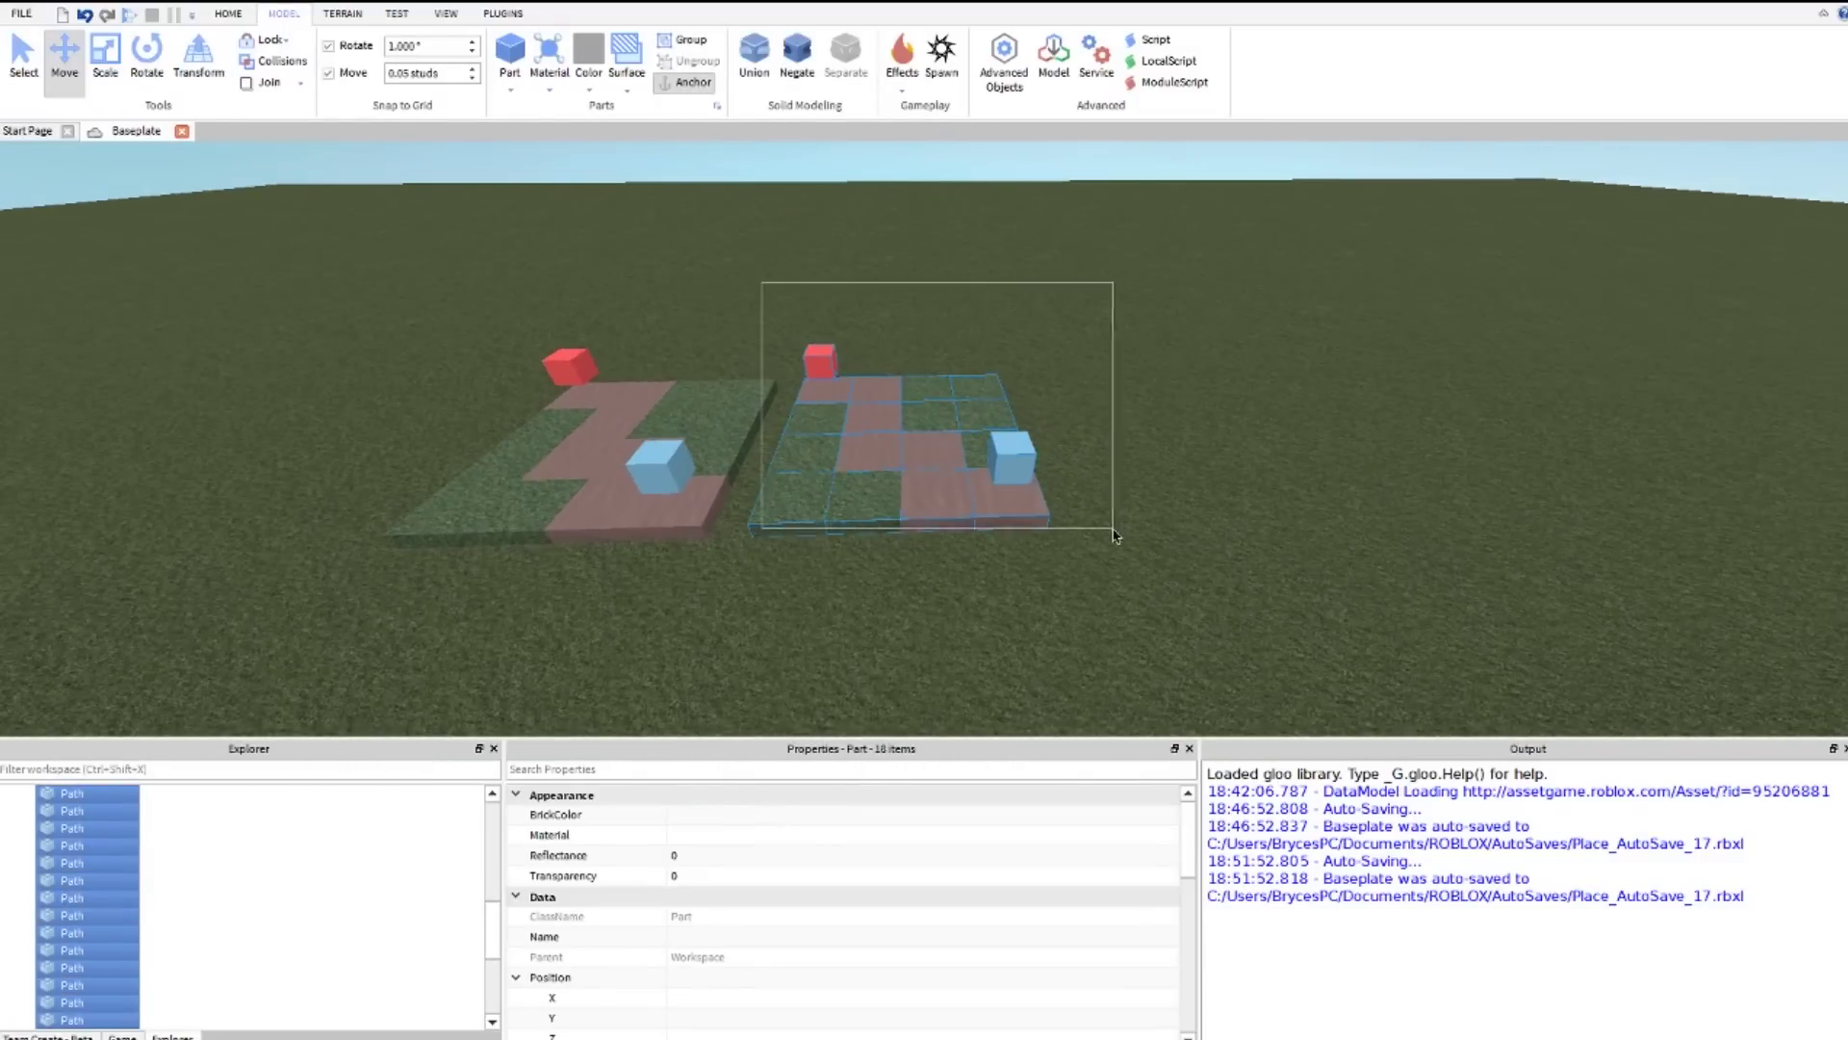
left_click_drag(1078, 414, 1174, 413)
key("d")
left_click(1230, 528)
key("w")
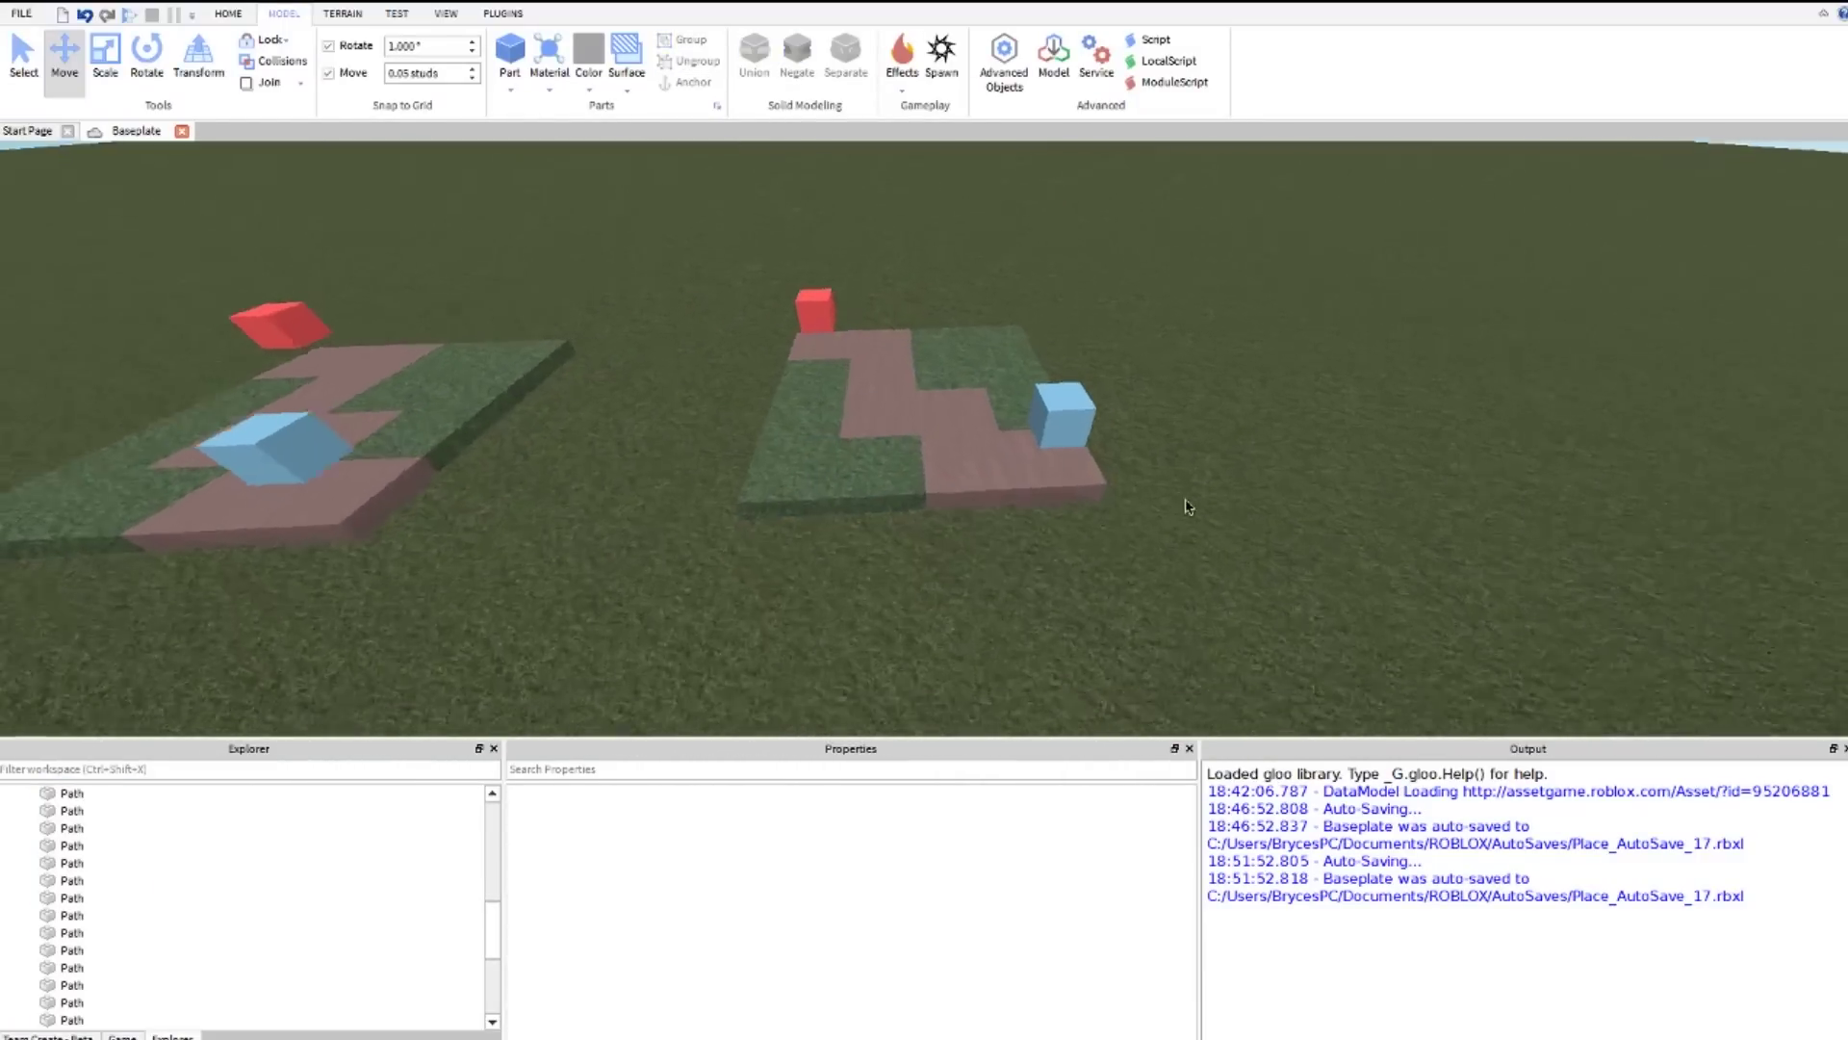
Step: Stand a duplicated sand path tile upright by the copied board's EndPath cube and move it behind the cube to Z -11.85
right_click_drag(1188, 503, 1168, 482)
key("w")
left_click(961, 488)
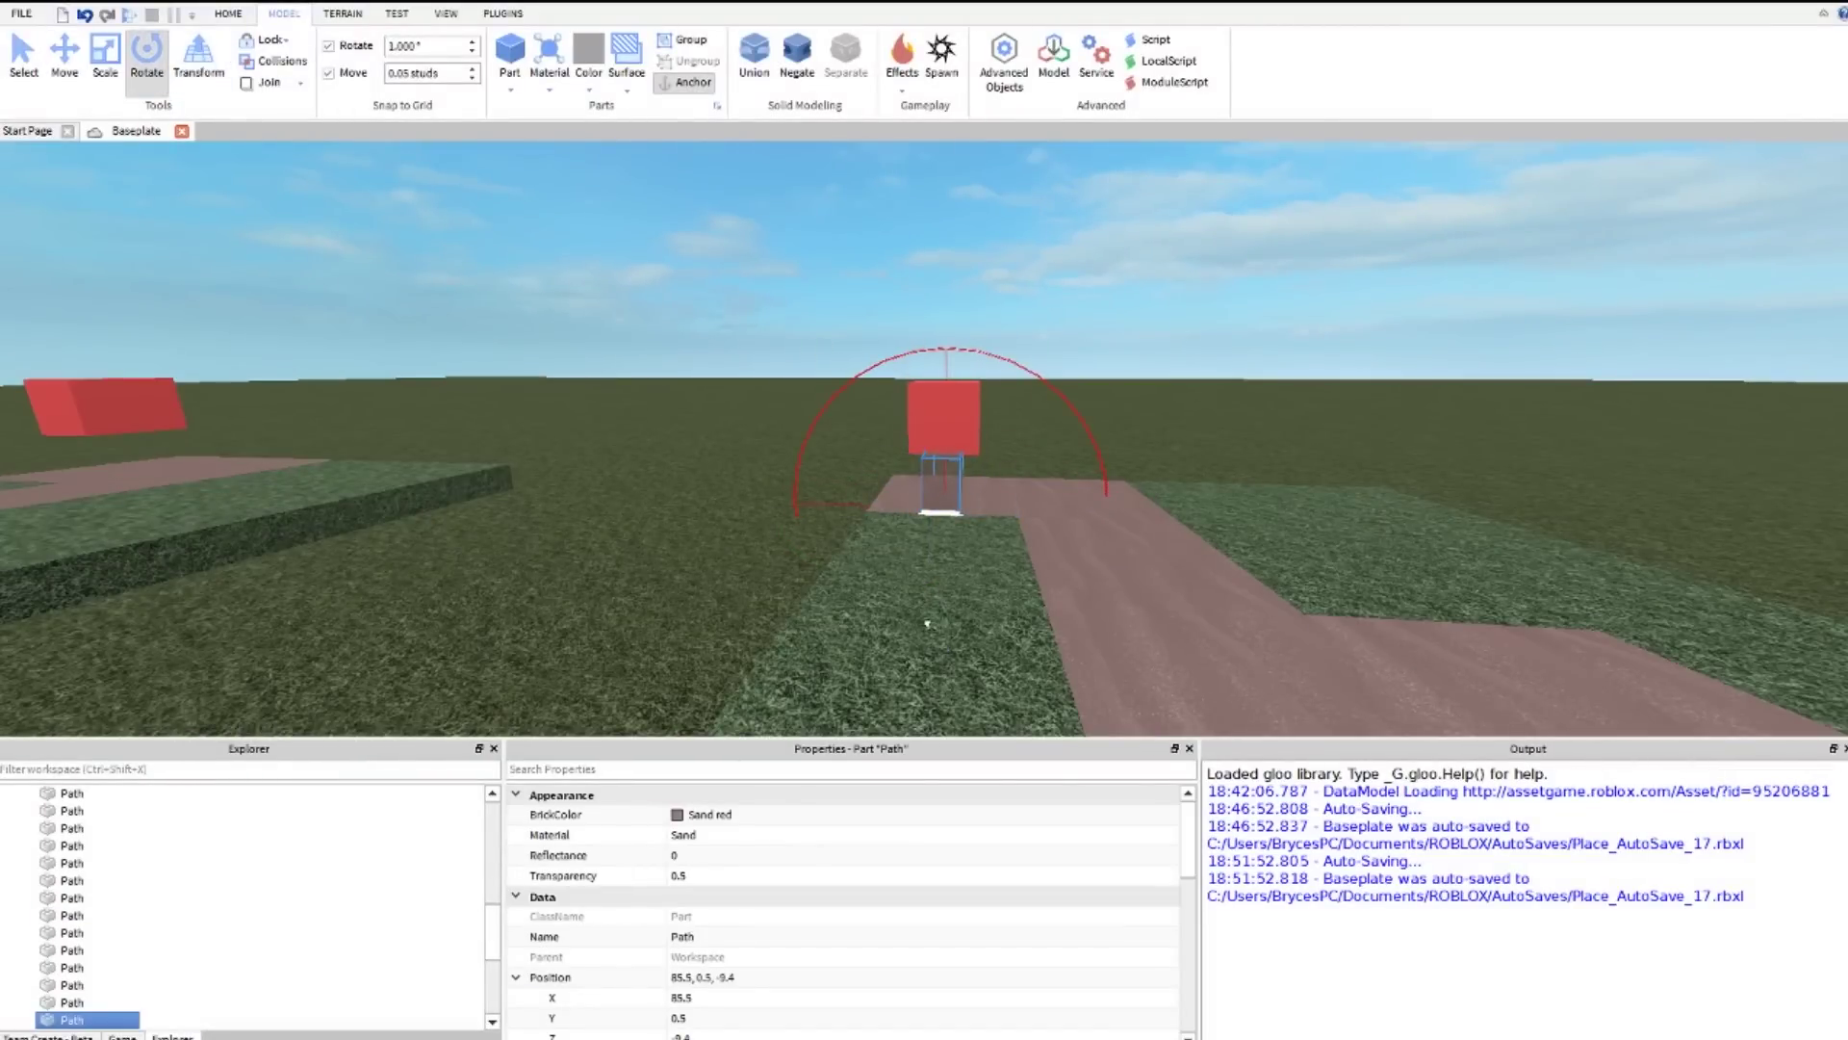
left_click(65, 60)
key("w")
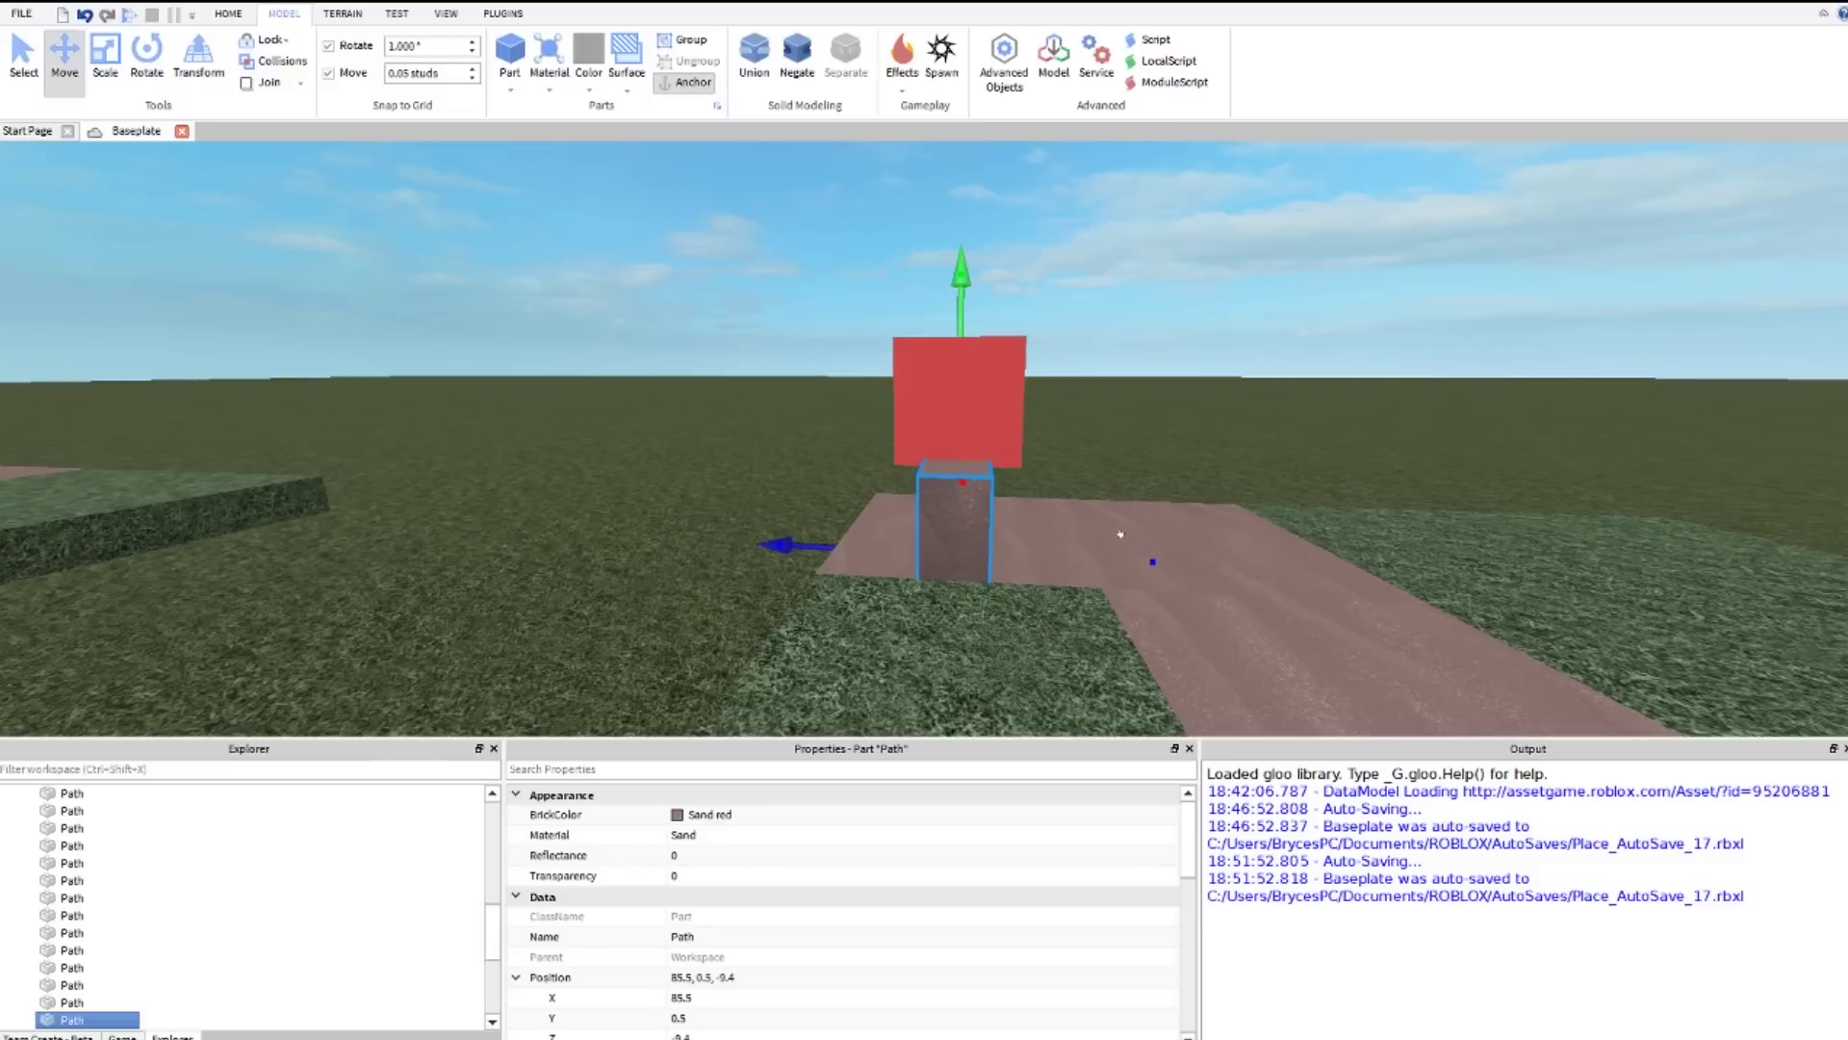
left_click_drag(1010, 542, 981, 542)
scroll(981, 542, "up", 3)
right_click_drag(981, 542, 931, 524)
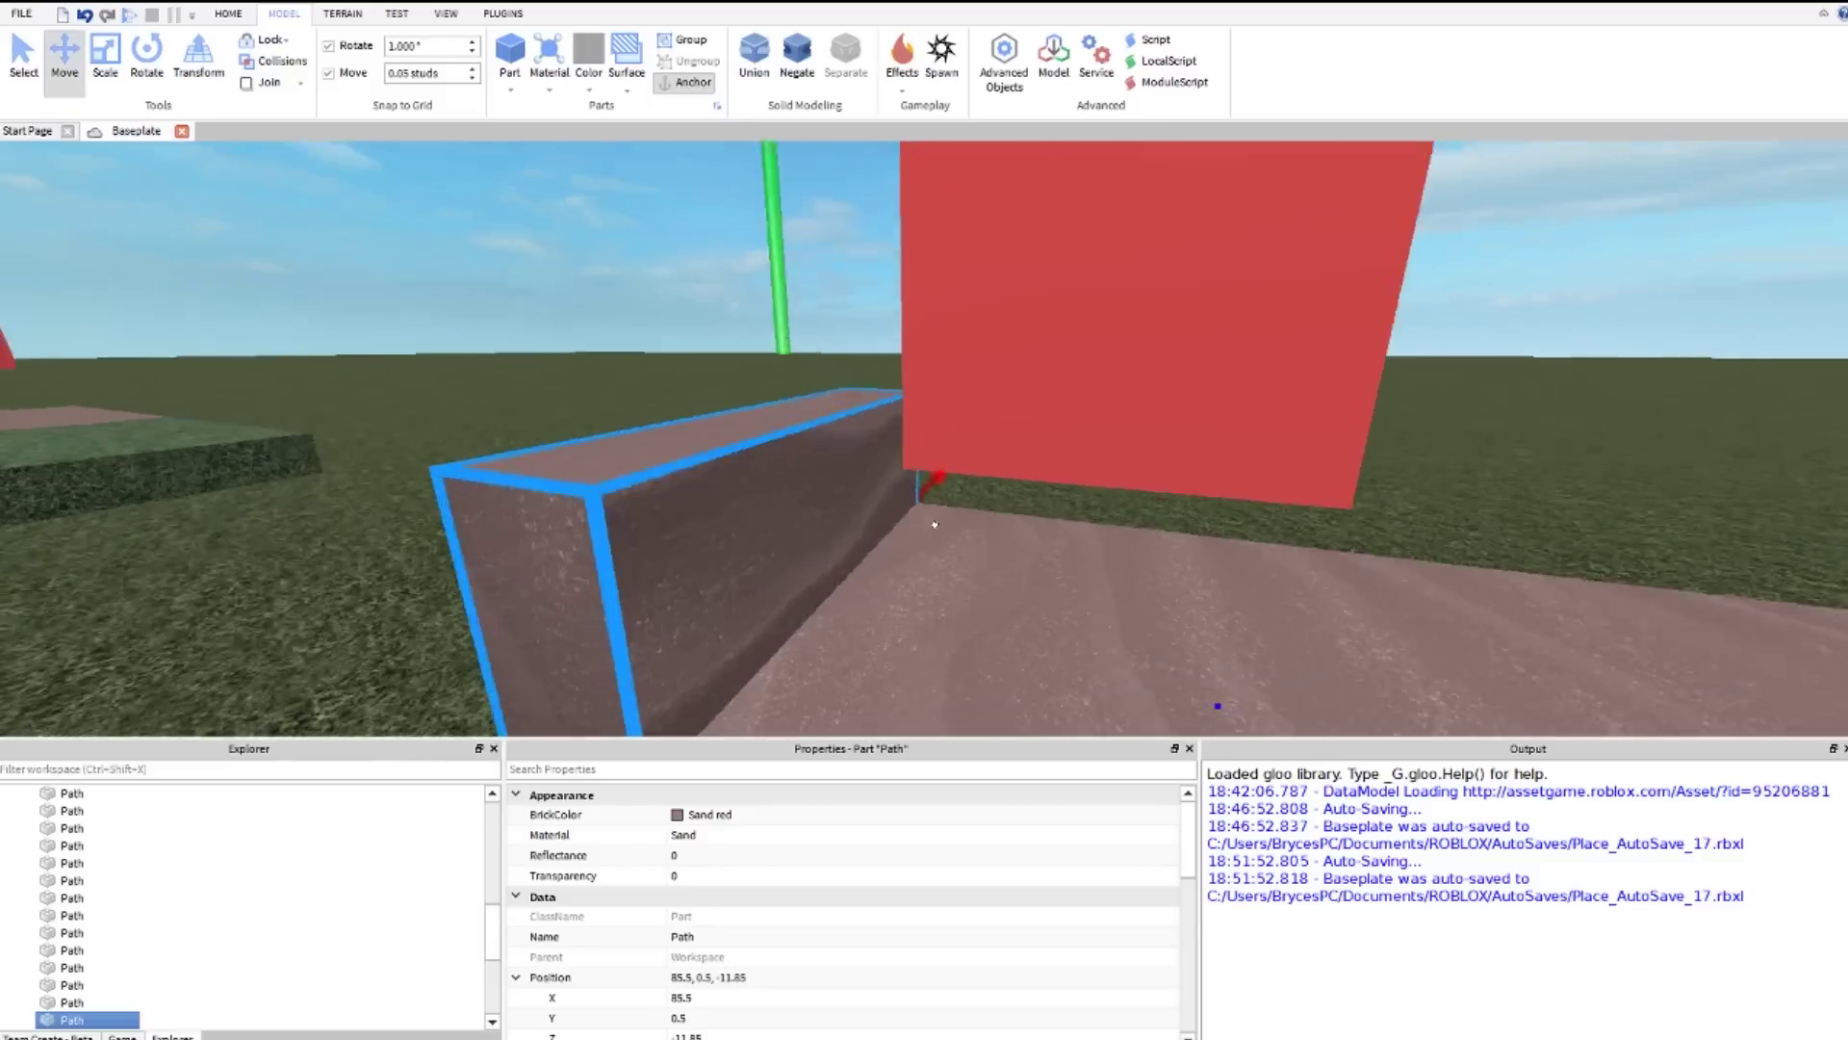
scroll(932, 524, "down", 3)
Step: Raise the upright sand tile to Y 3.05 and stack a duplicate above it at Y 7.05
left_click_drag(847, 337, 844, 152)
left_click(845, 187)
left_click(838, 270)
scroll(895, 268, "down", 4)
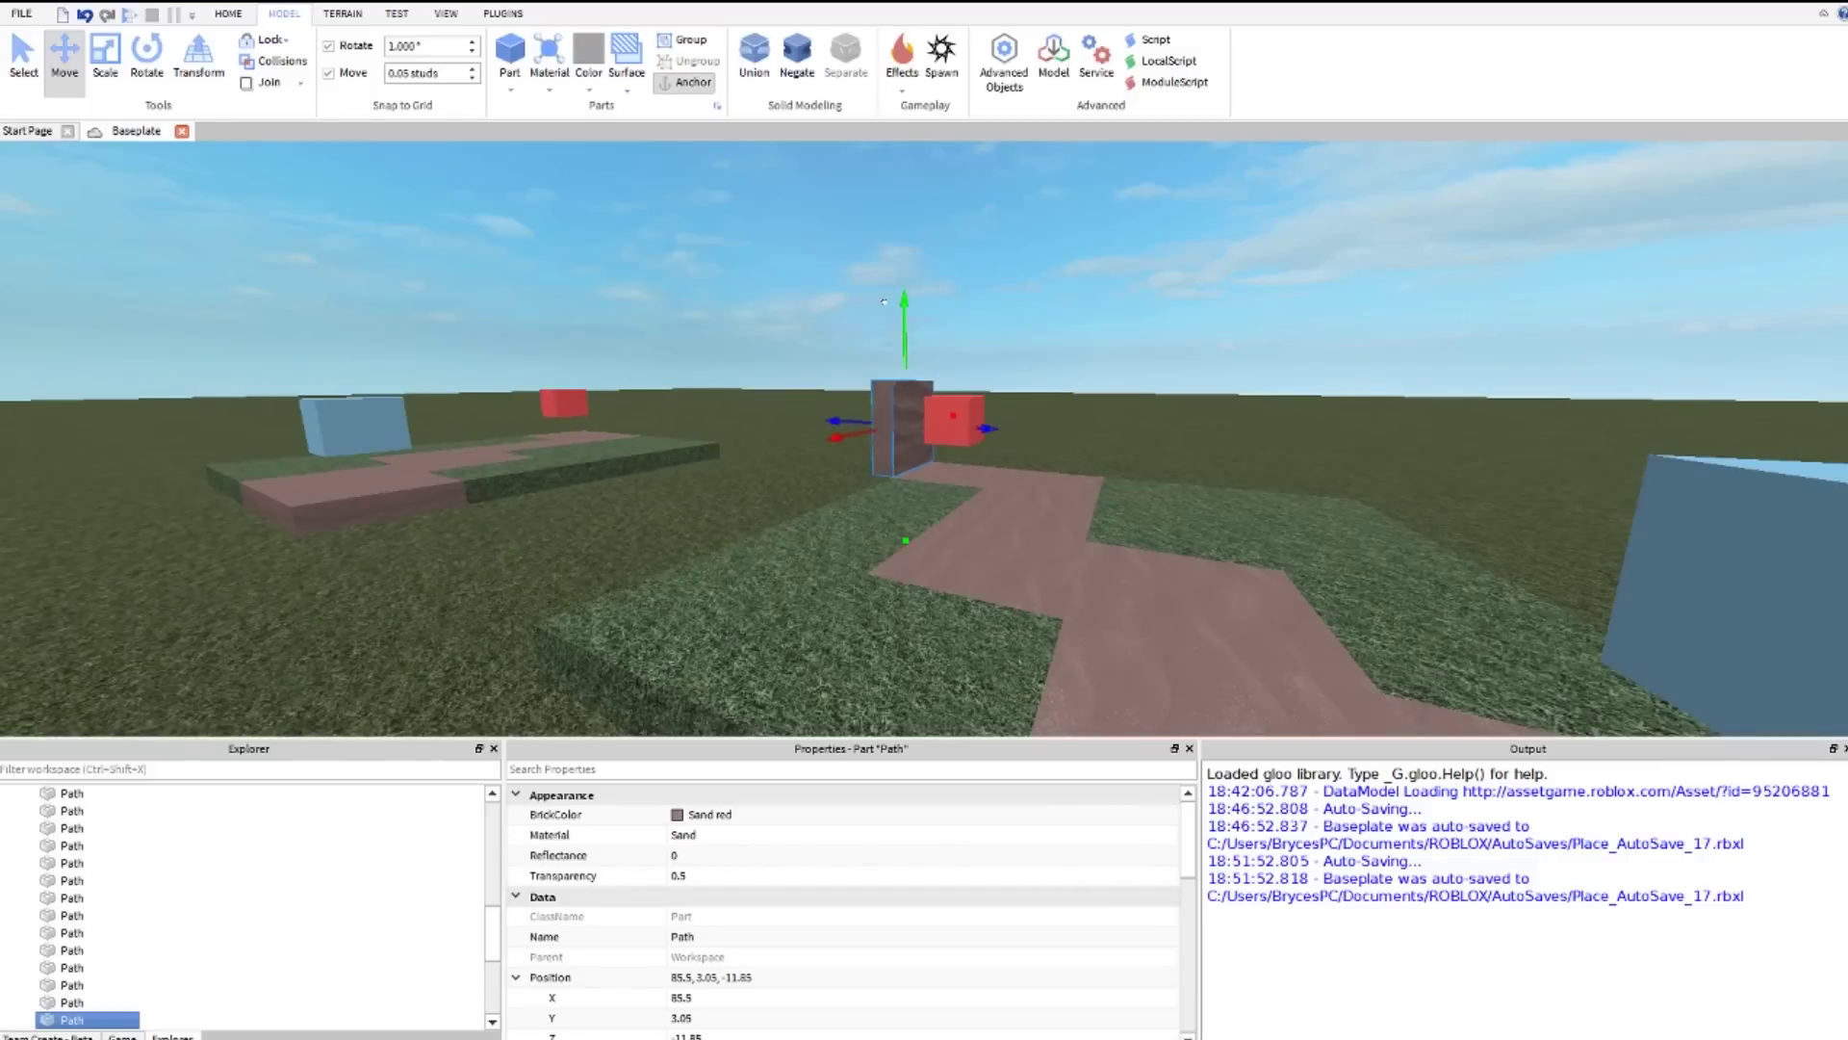
left_click(1217, 322)
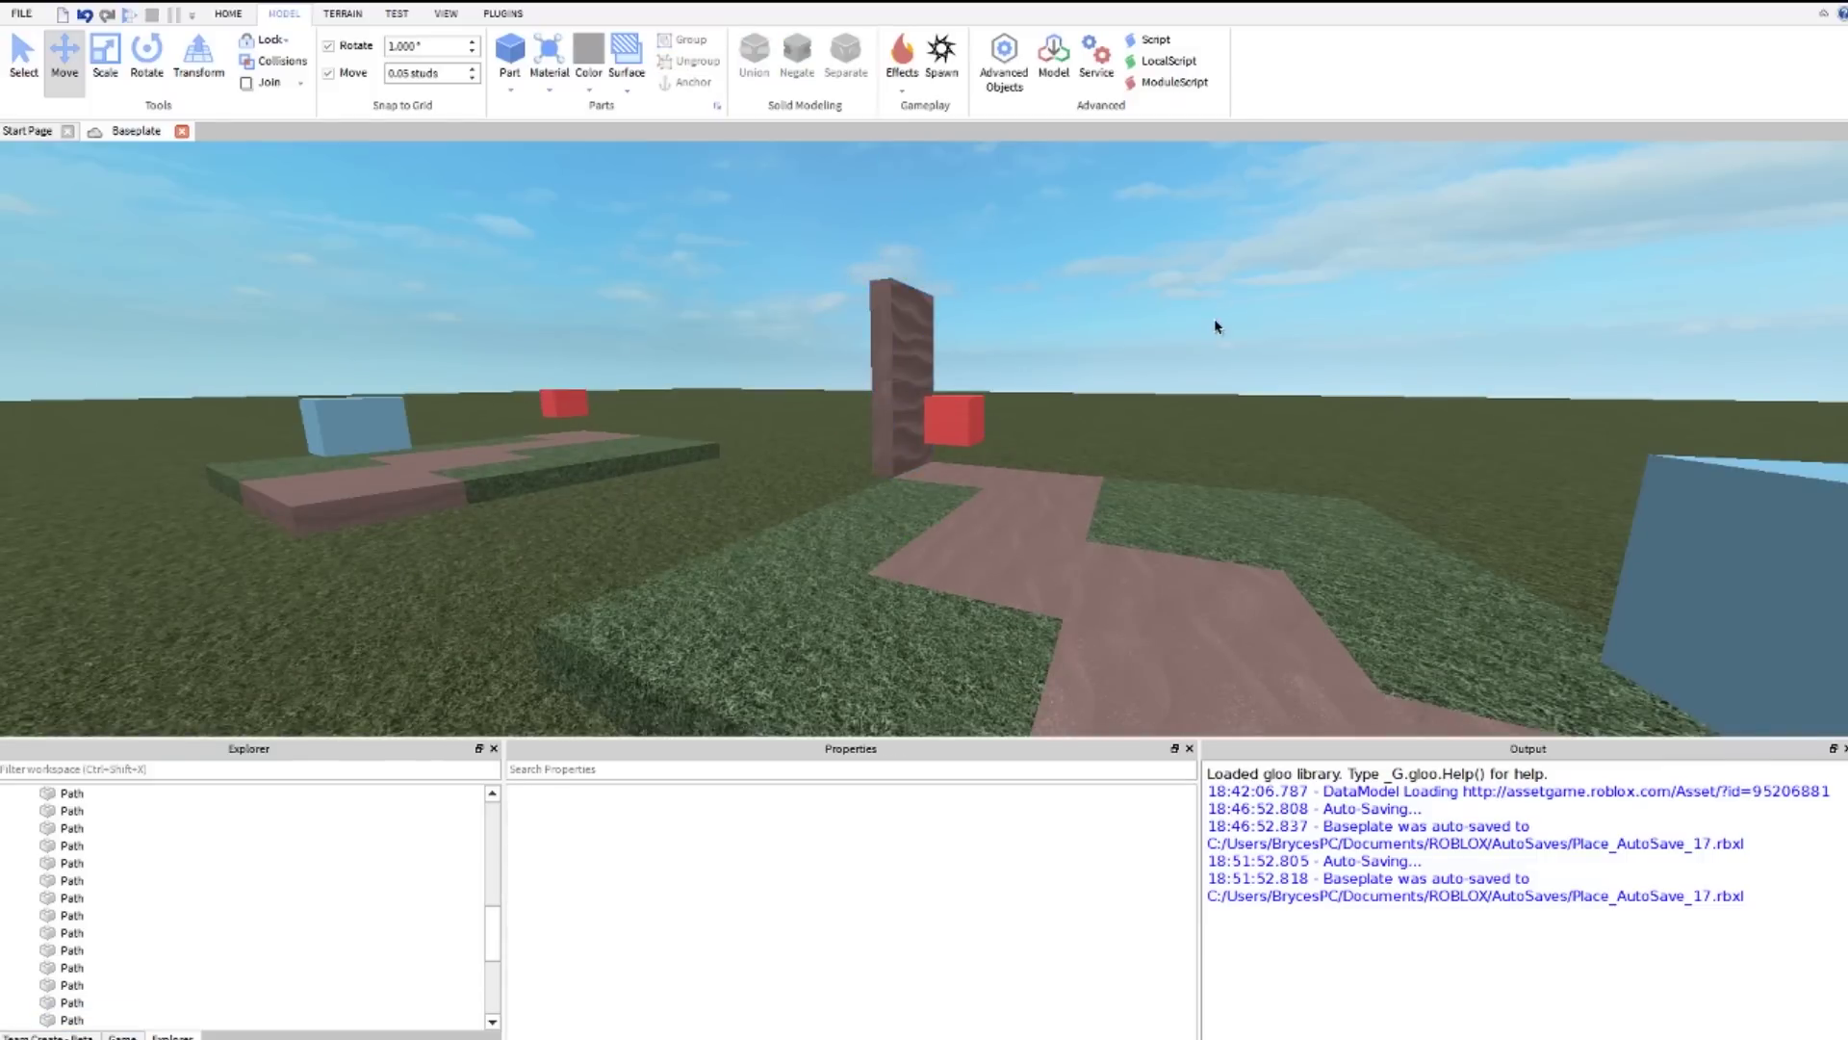
Step: Duplicate the two upright sand tiles together and stack the copies on top to make the wall taller
scroll(1217, 322, "up", 6)
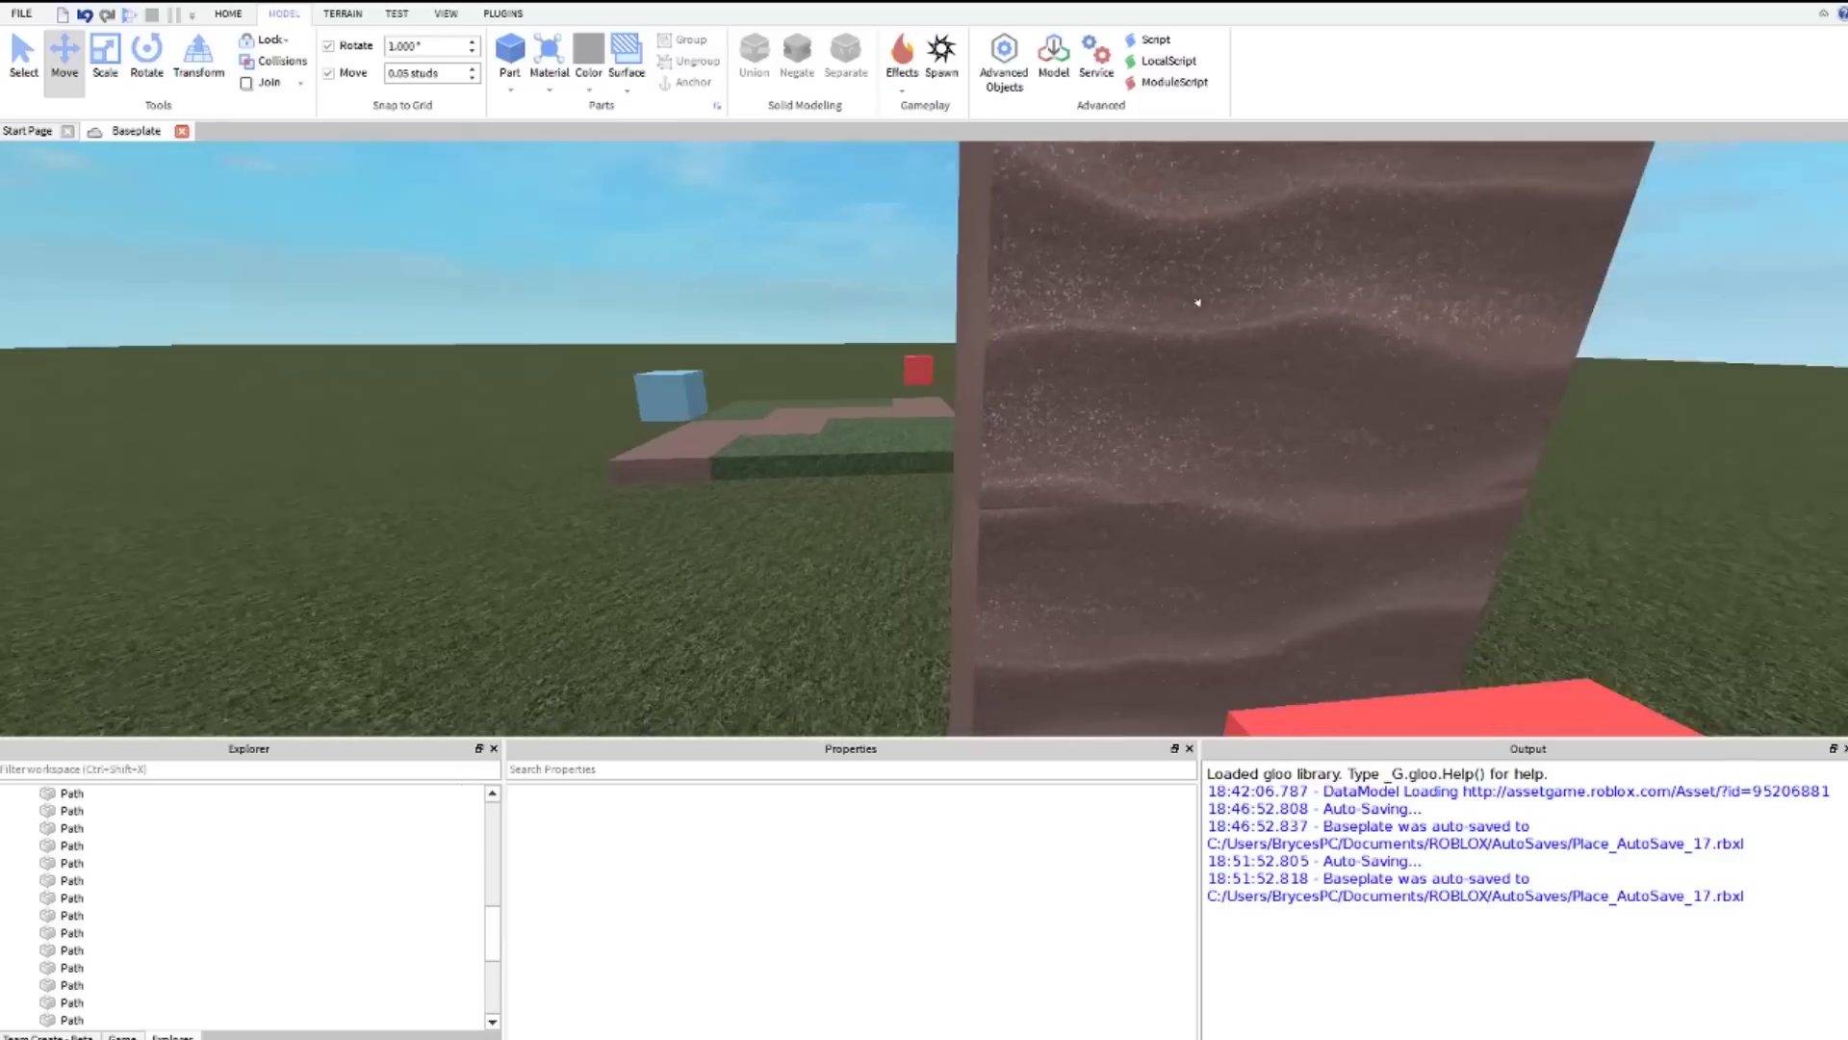
left_click(1197, 302)
scroll(1083, 304, "down", 5)
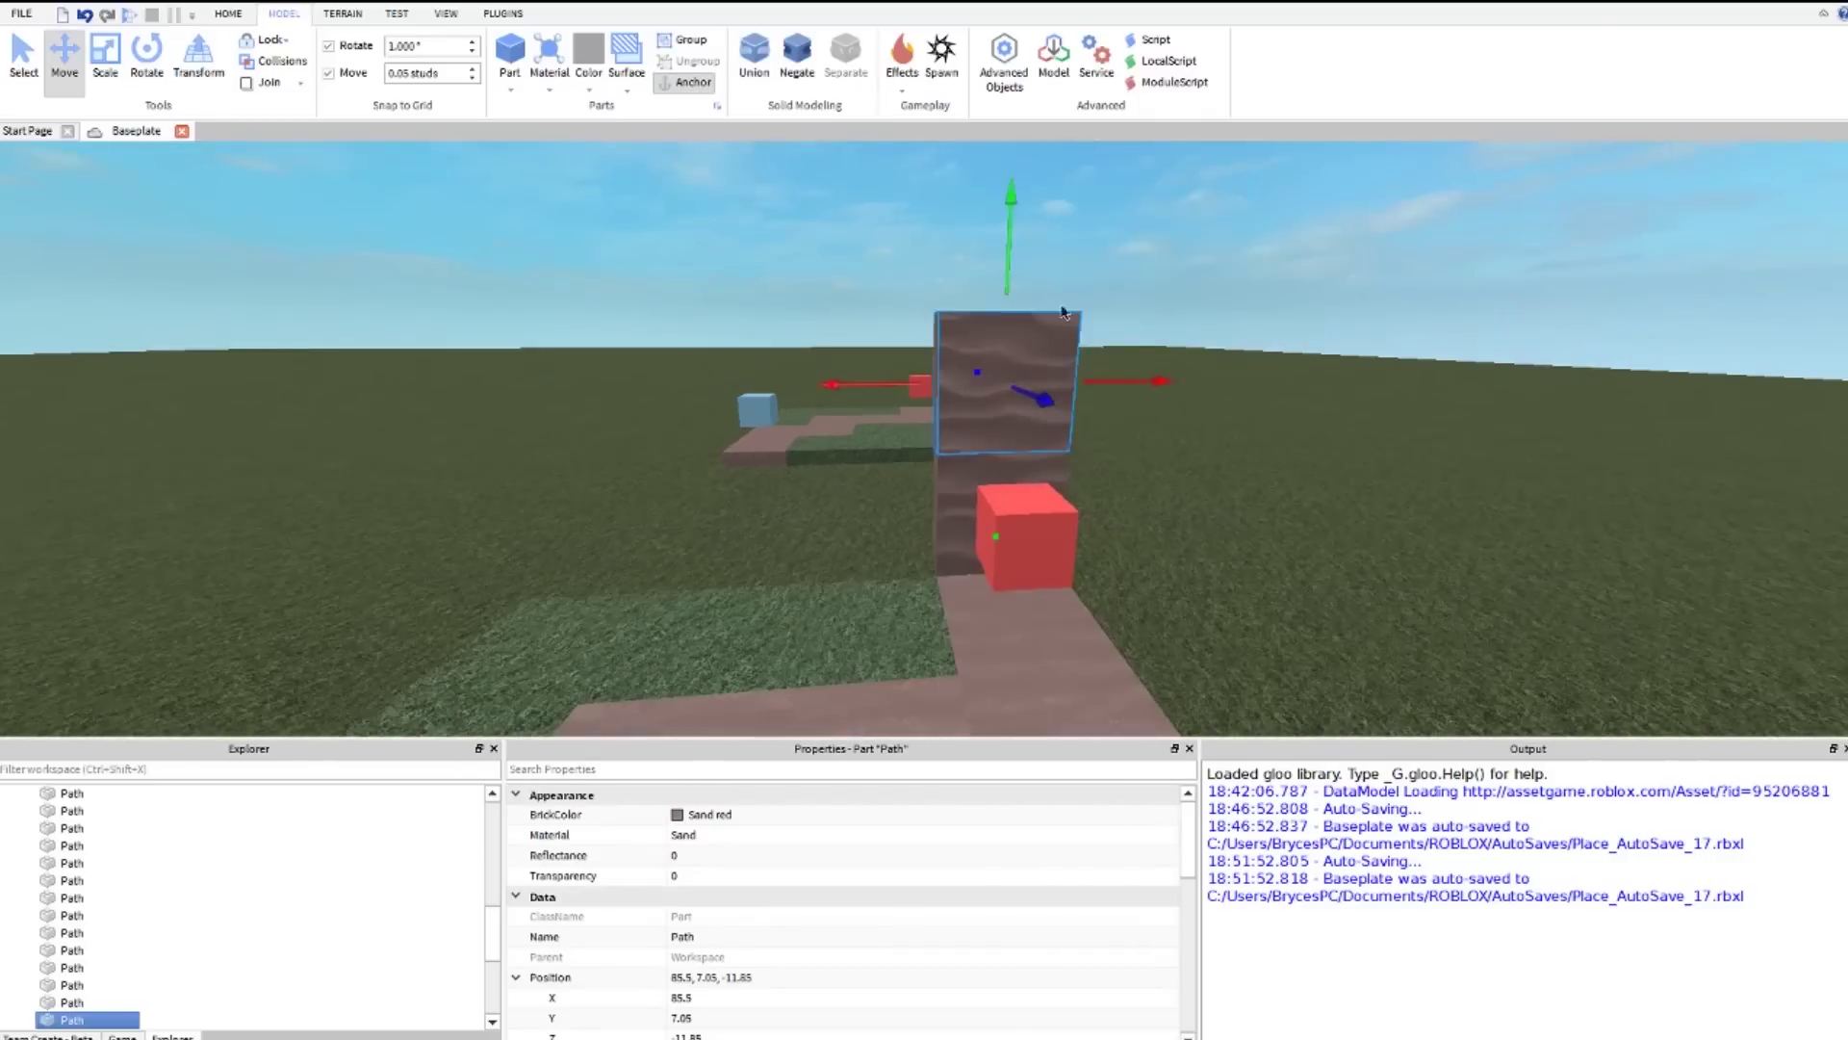
scroll(980, 364, "down", 2)
key("ctrl+d")
left_click_drag(975, 306, 972, 147)
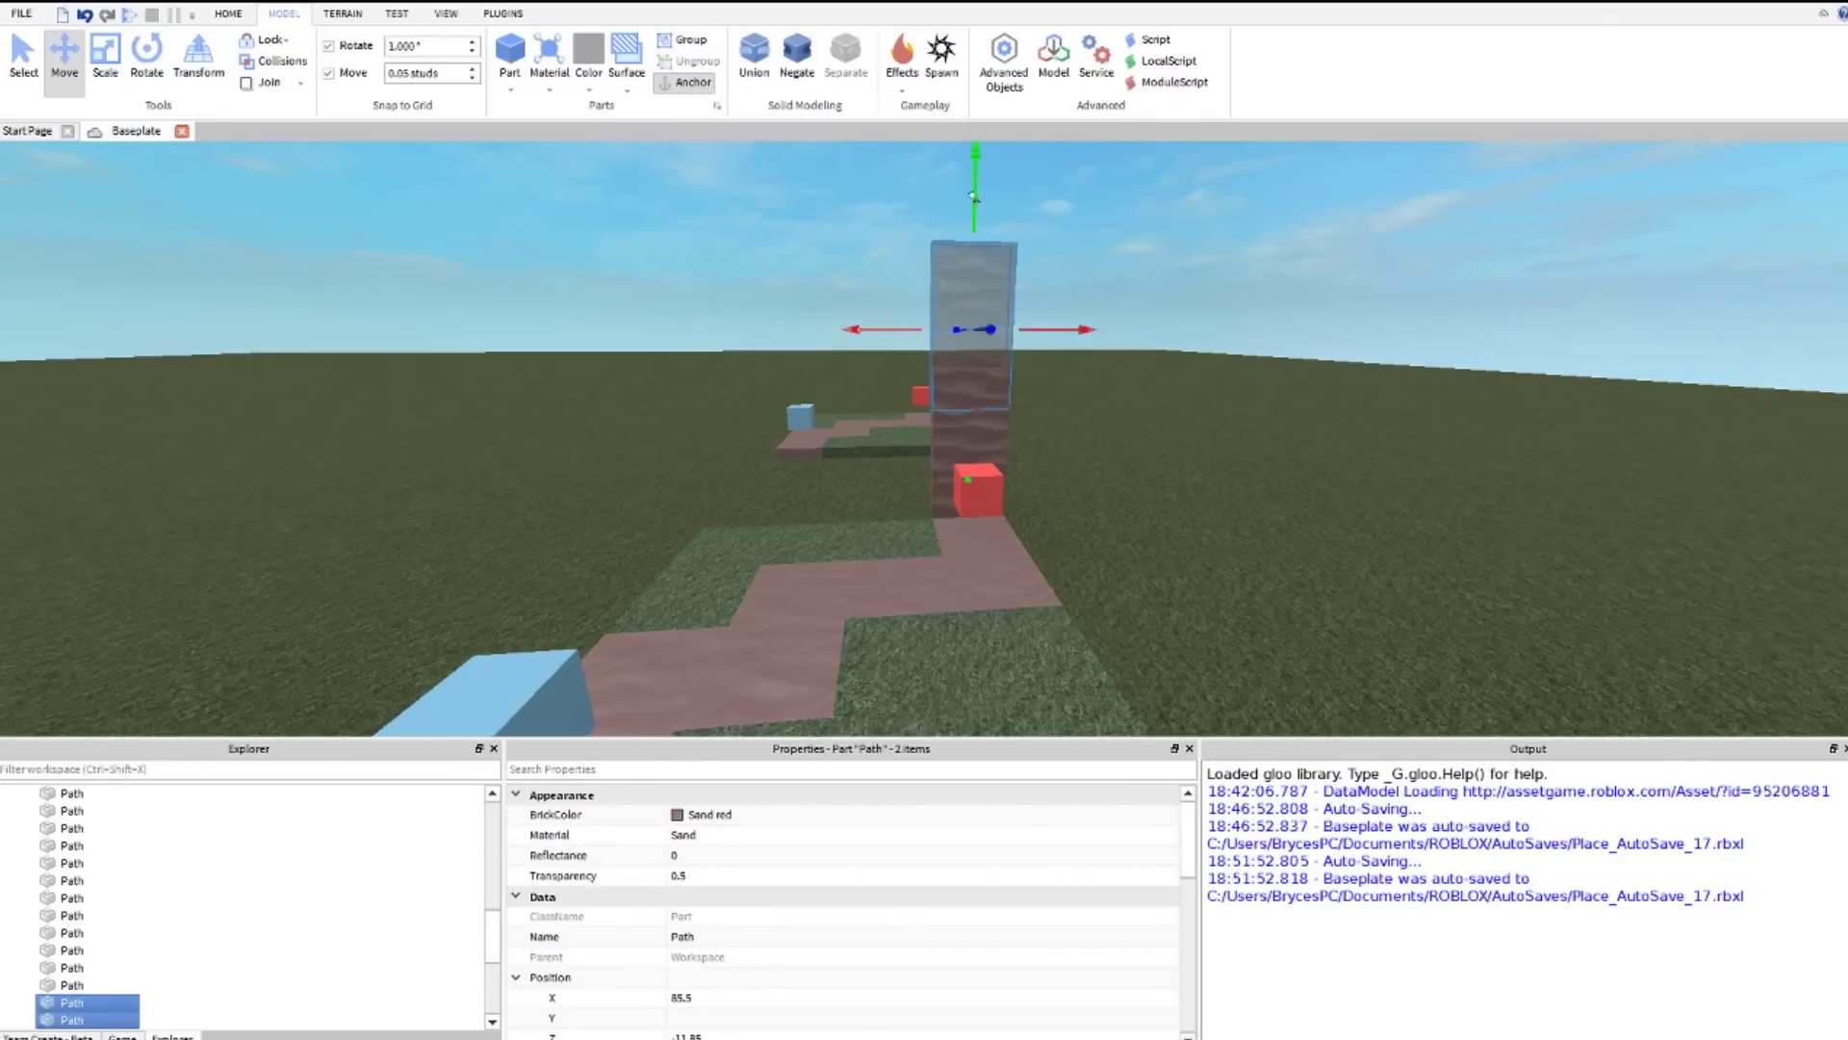
left_click(1048, 446)
Step: Raise the copied board's EndPath cube to Y 14.6, beside the upper part of the upright sand wall
left_click(978, 489)
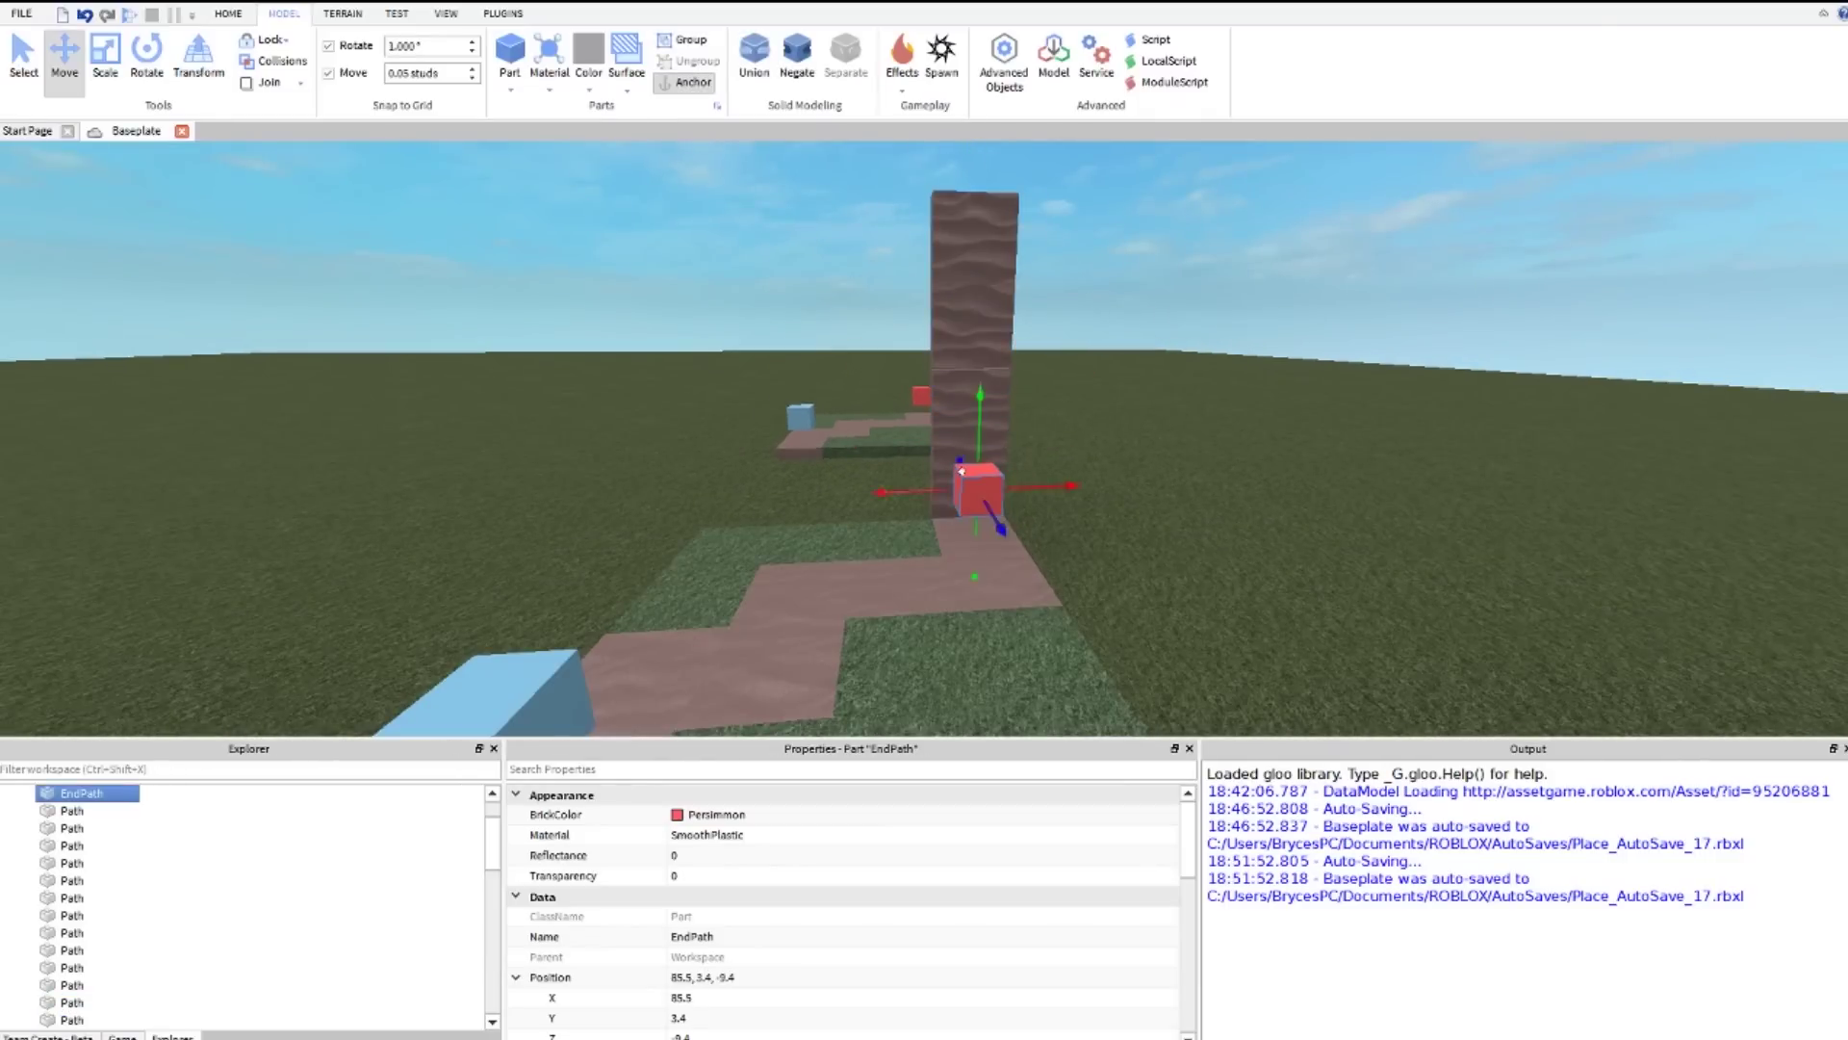
scroll(978, 489, "up", 3)
right_click_drag(978, 482, 1011, 452)
left_click(832, 248)
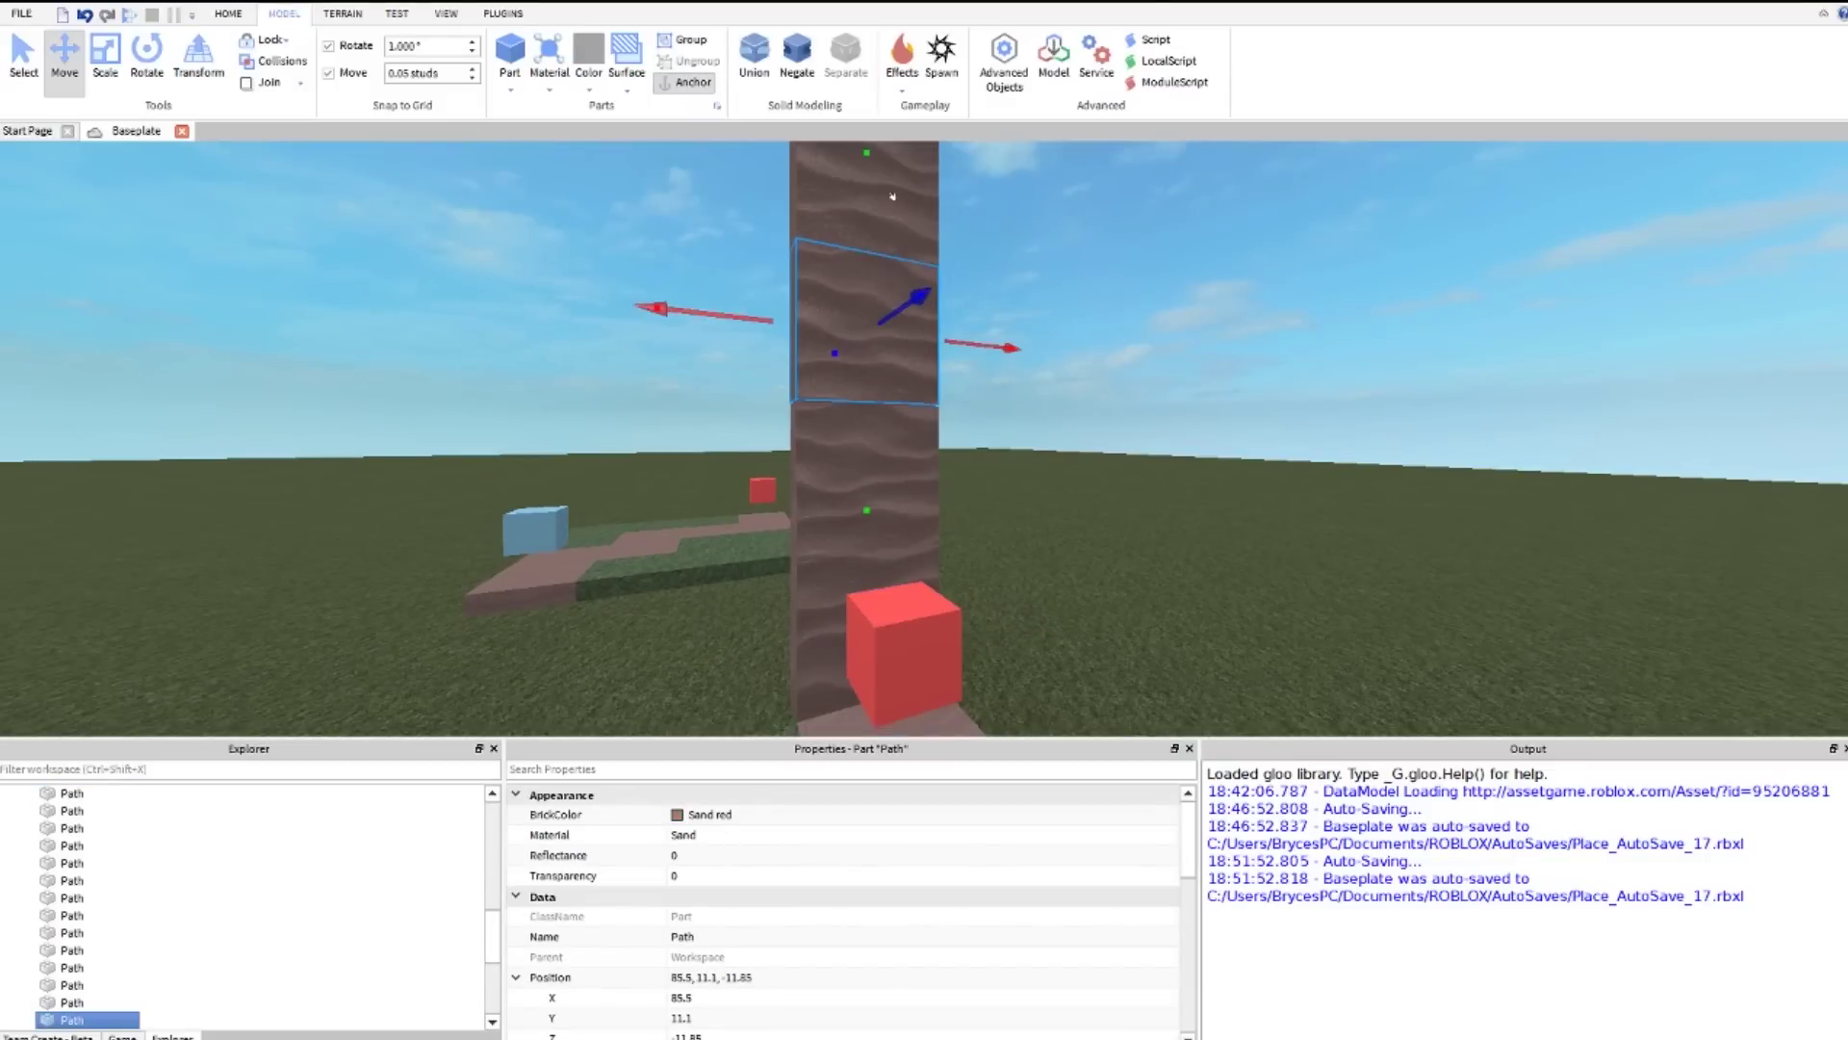
left_click(892, 196, "ctrl")
left_click_drag(852, 502, 901, 500)
left_click(1119, 535)
left_click(918, 634)
right_click_drag(901, 499, 901, 499)
scroll(901, 499, "down", 3)
left_click_drag(974, 481, 977, 306)
left_click(1259, 455)
right_click_drag(1259, 454, 1260, 464)
scroll(1261, 466, "down", 4)
scroll(1260, 464, "up", 8)
left_click(814, 468)
right_click_drag(828, 489, 831, 491)
scroll(830, 493, "up", 1)
scroll(831, 491, "down", 3)
scroll(847, 453, "up", 3)
scroll(870, 362, "down", 2)
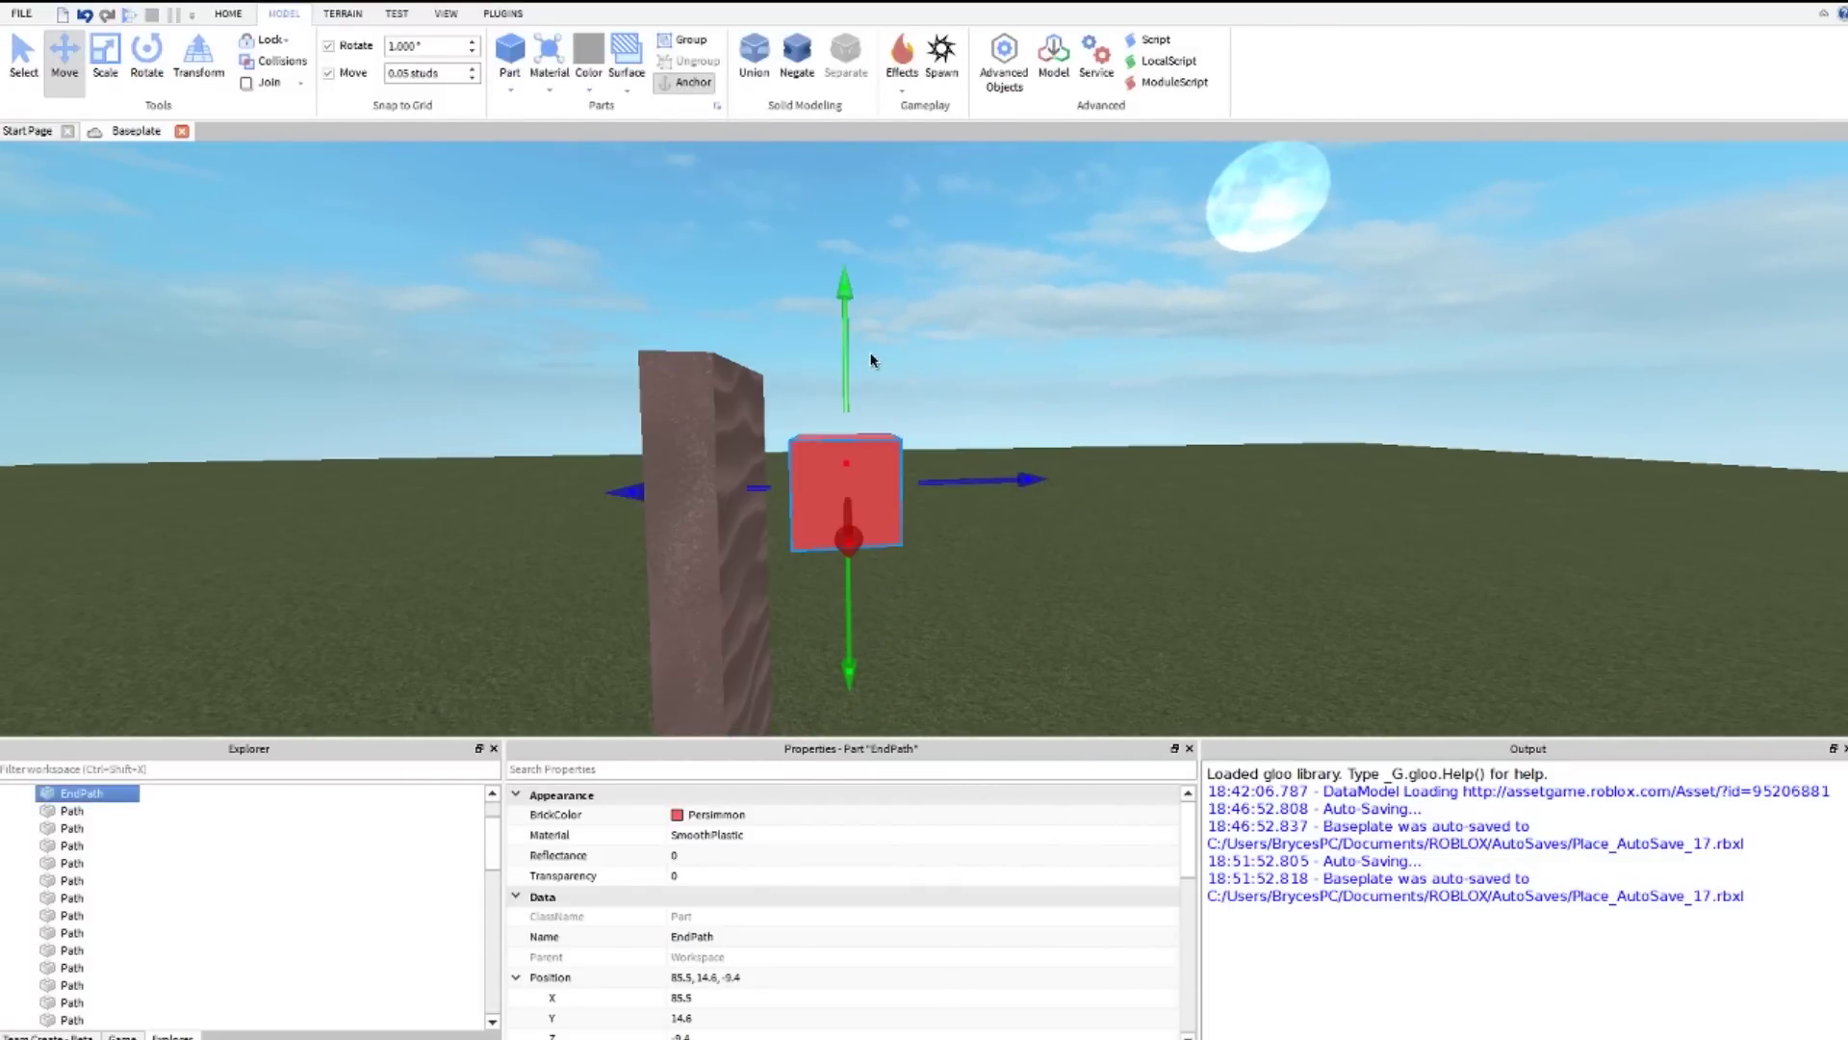
scroll(836, 310, "down", 3)
left_click(1055, 507)
Step: Examine the board with the upright sand wall and raised EndPath cube, and compare it with the flat board
scroll(1164, 655, "down", 5)
right_click_drag(1157, 643, 1148, 612)
scroll(1155, 639, "up", 4)
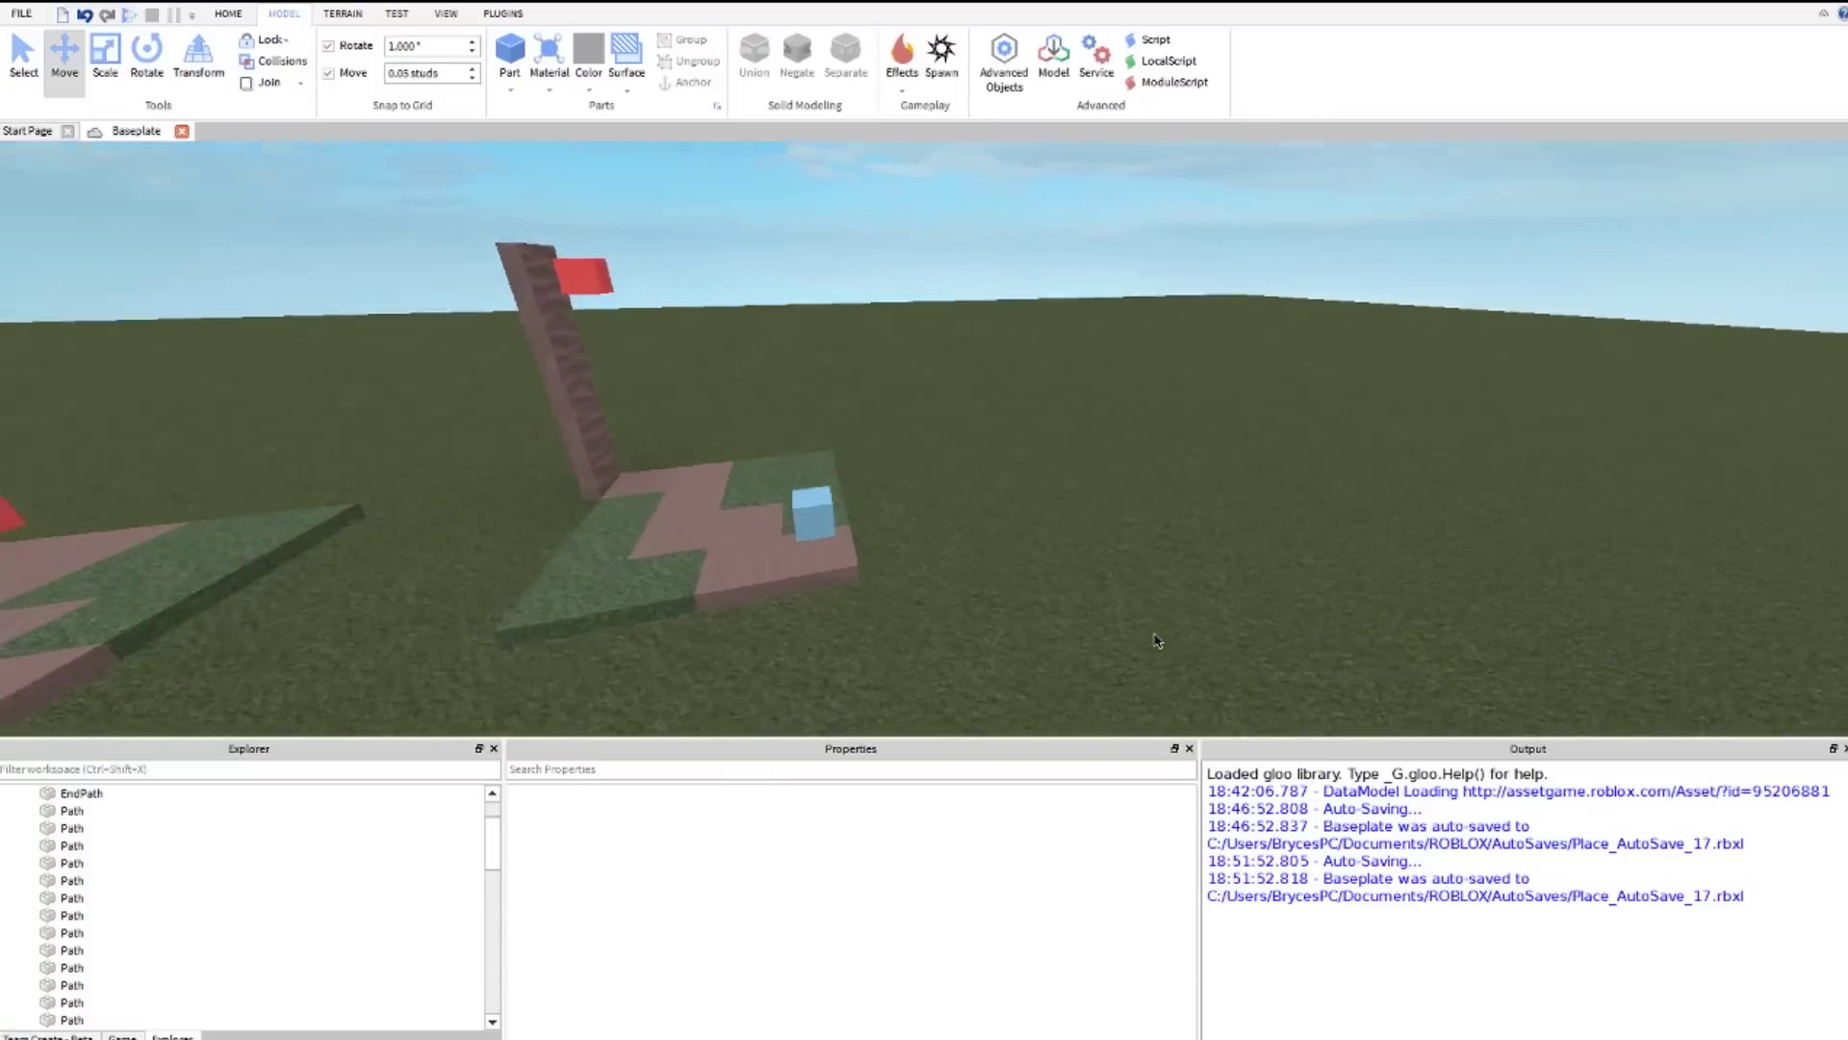
scroll(1147, 612, "up", 4)
right_click_drag(1086, 446, 1022, 552)
scroll(1087, 447, "up", 4)
scroll(1105, 472, "up", 2)
scroll(1052, 528, "down", 2)
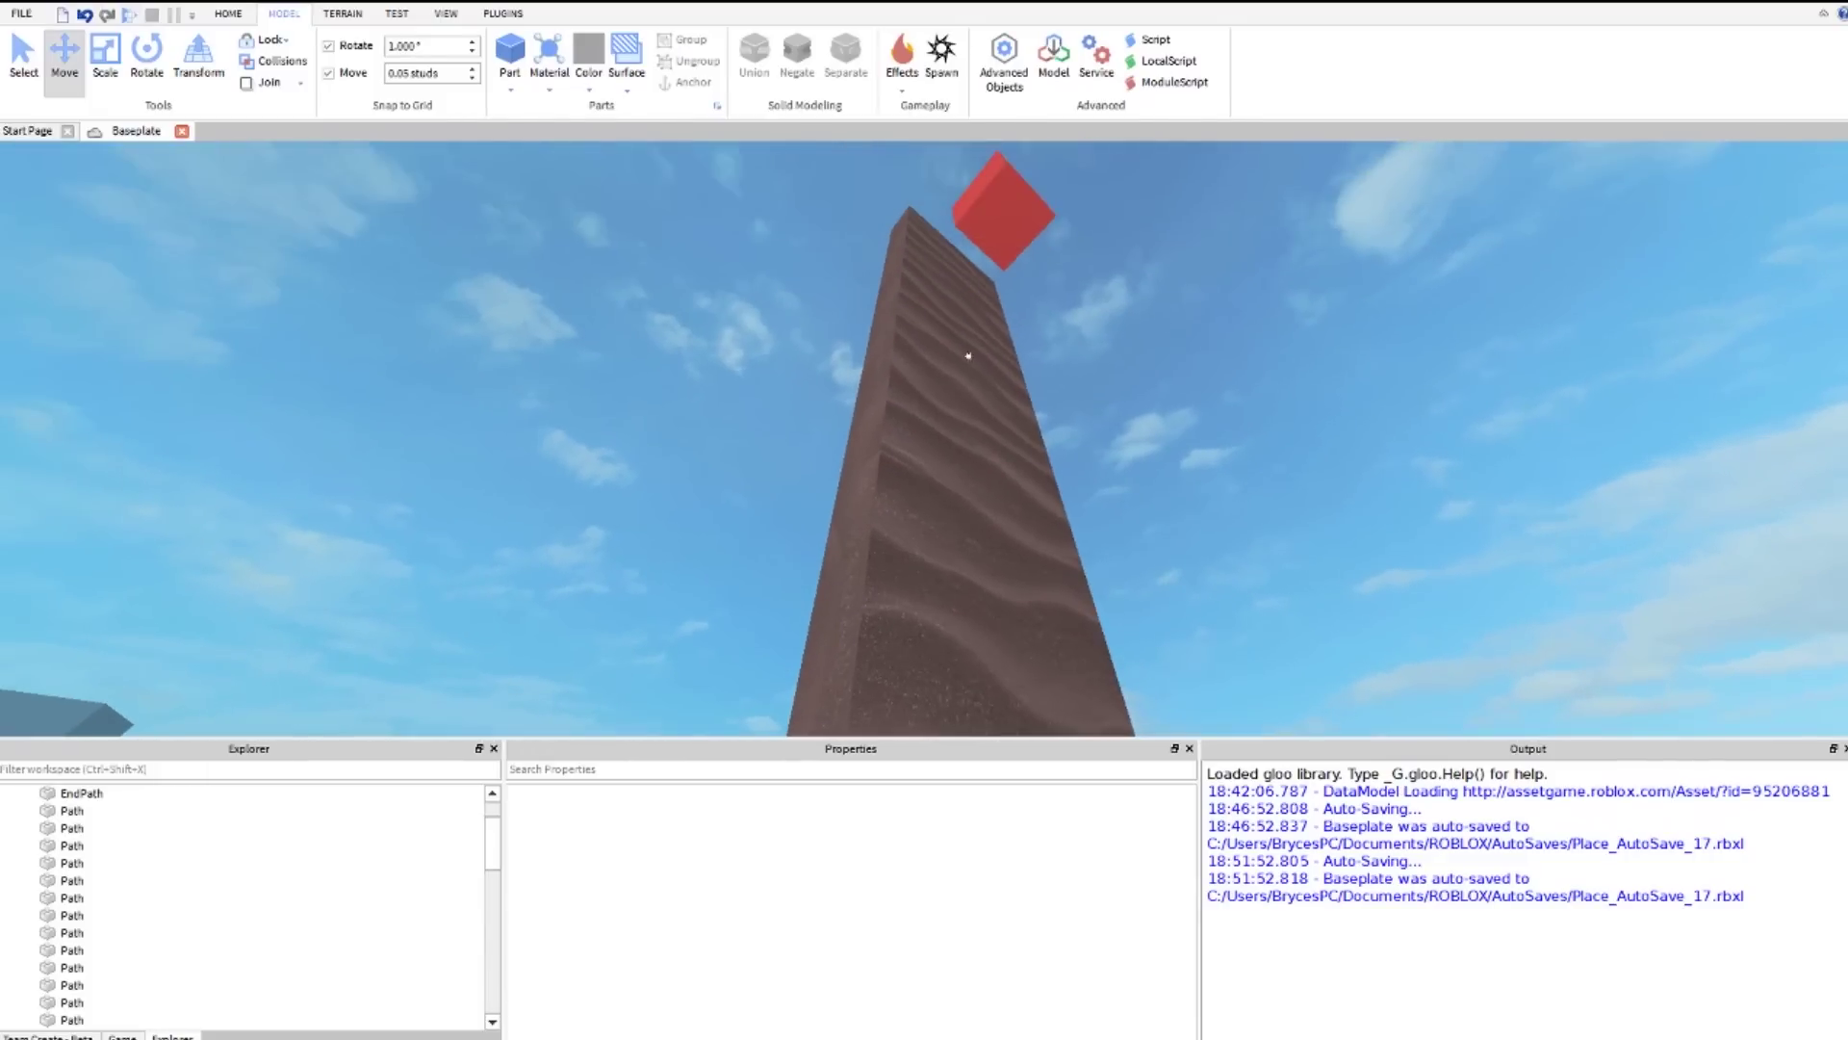
right_click_drag(968, 161, 1084, 395)
scroll(991, 182, "down", 5)
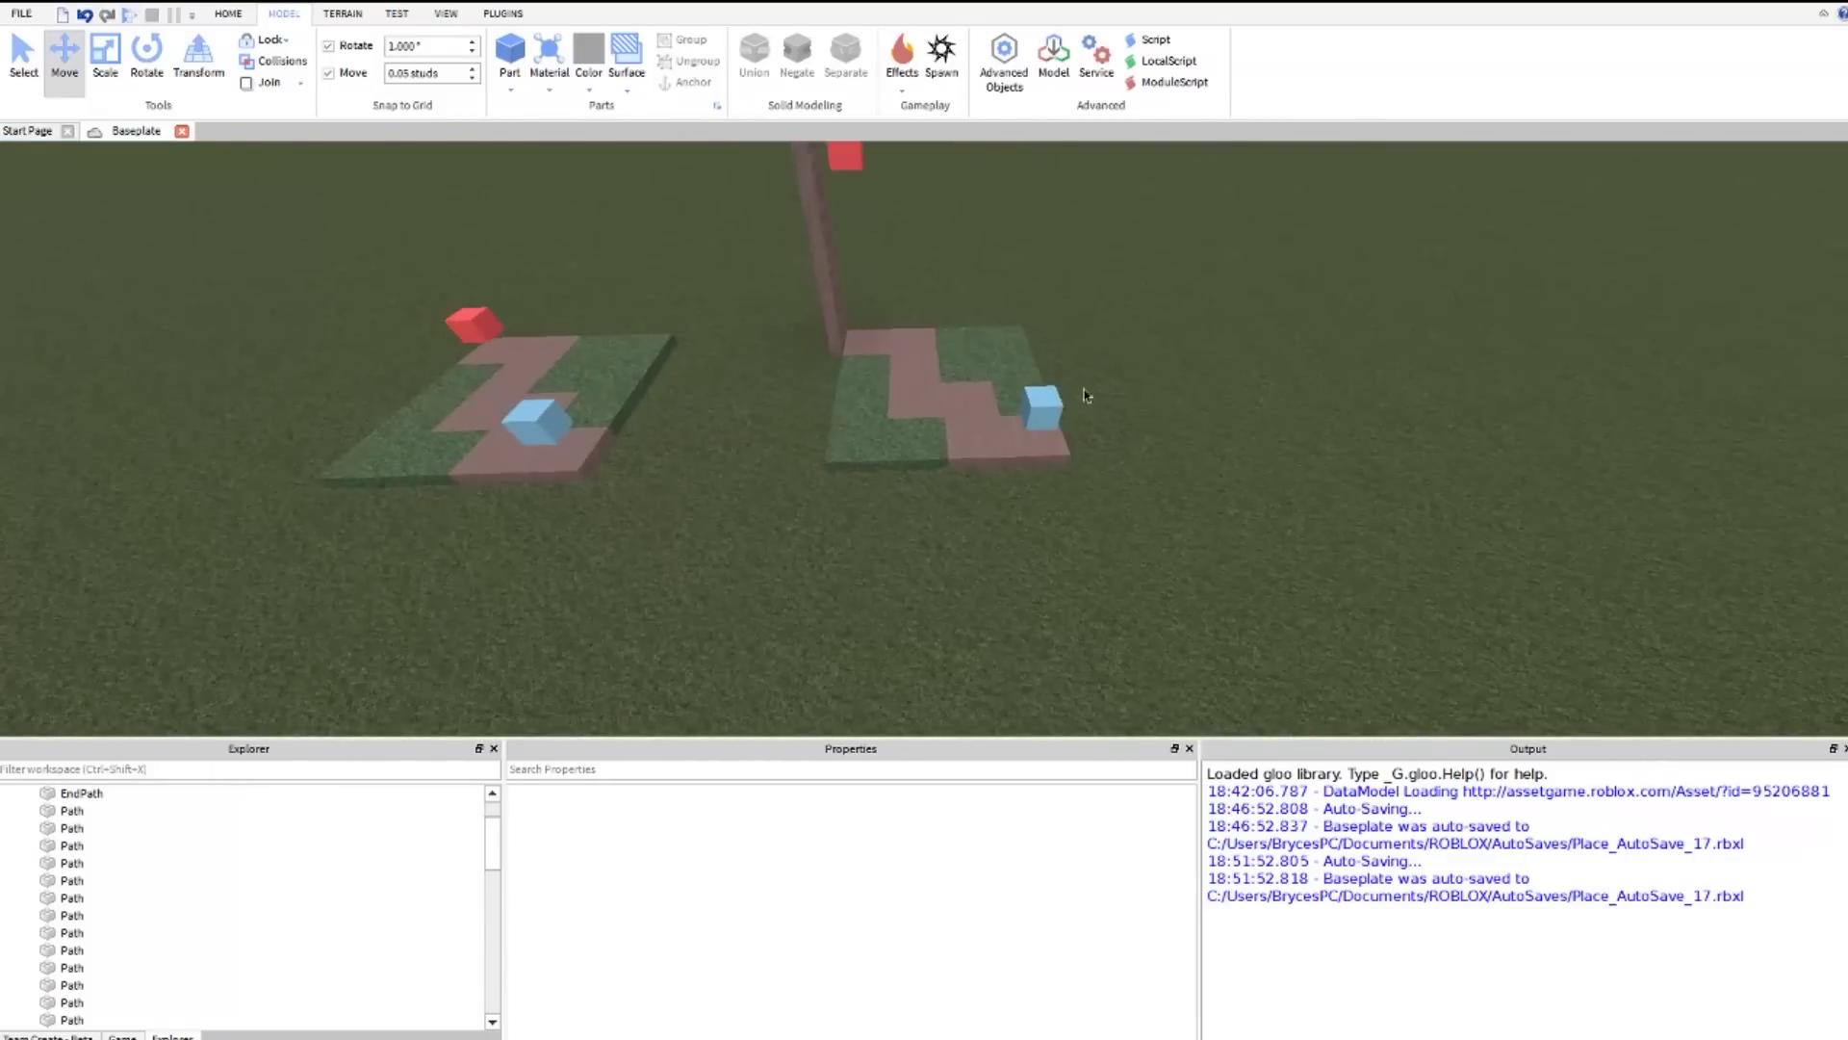
scroll(842, 285, "up", 5)
mouse_move(848, 318)
right_mouse_down()
mouse_move(841, 285)
mouse_move(870, 298)
right_mouse_up()
scroll(876, 501, "down", 5)
mouse_move(1113, 549)
right_mouse_down()
mouse_move(1138, 575)
mouse_move(1118, 550)
right_mouse_up()
scroll(1118, 550, "down", 4)
scroll(676, 284, "up", 3)
right_click_drag(676, 284, 693, 306)
scroll(694, 308, "down", 5)
scroll(693, 308, "up", 5)
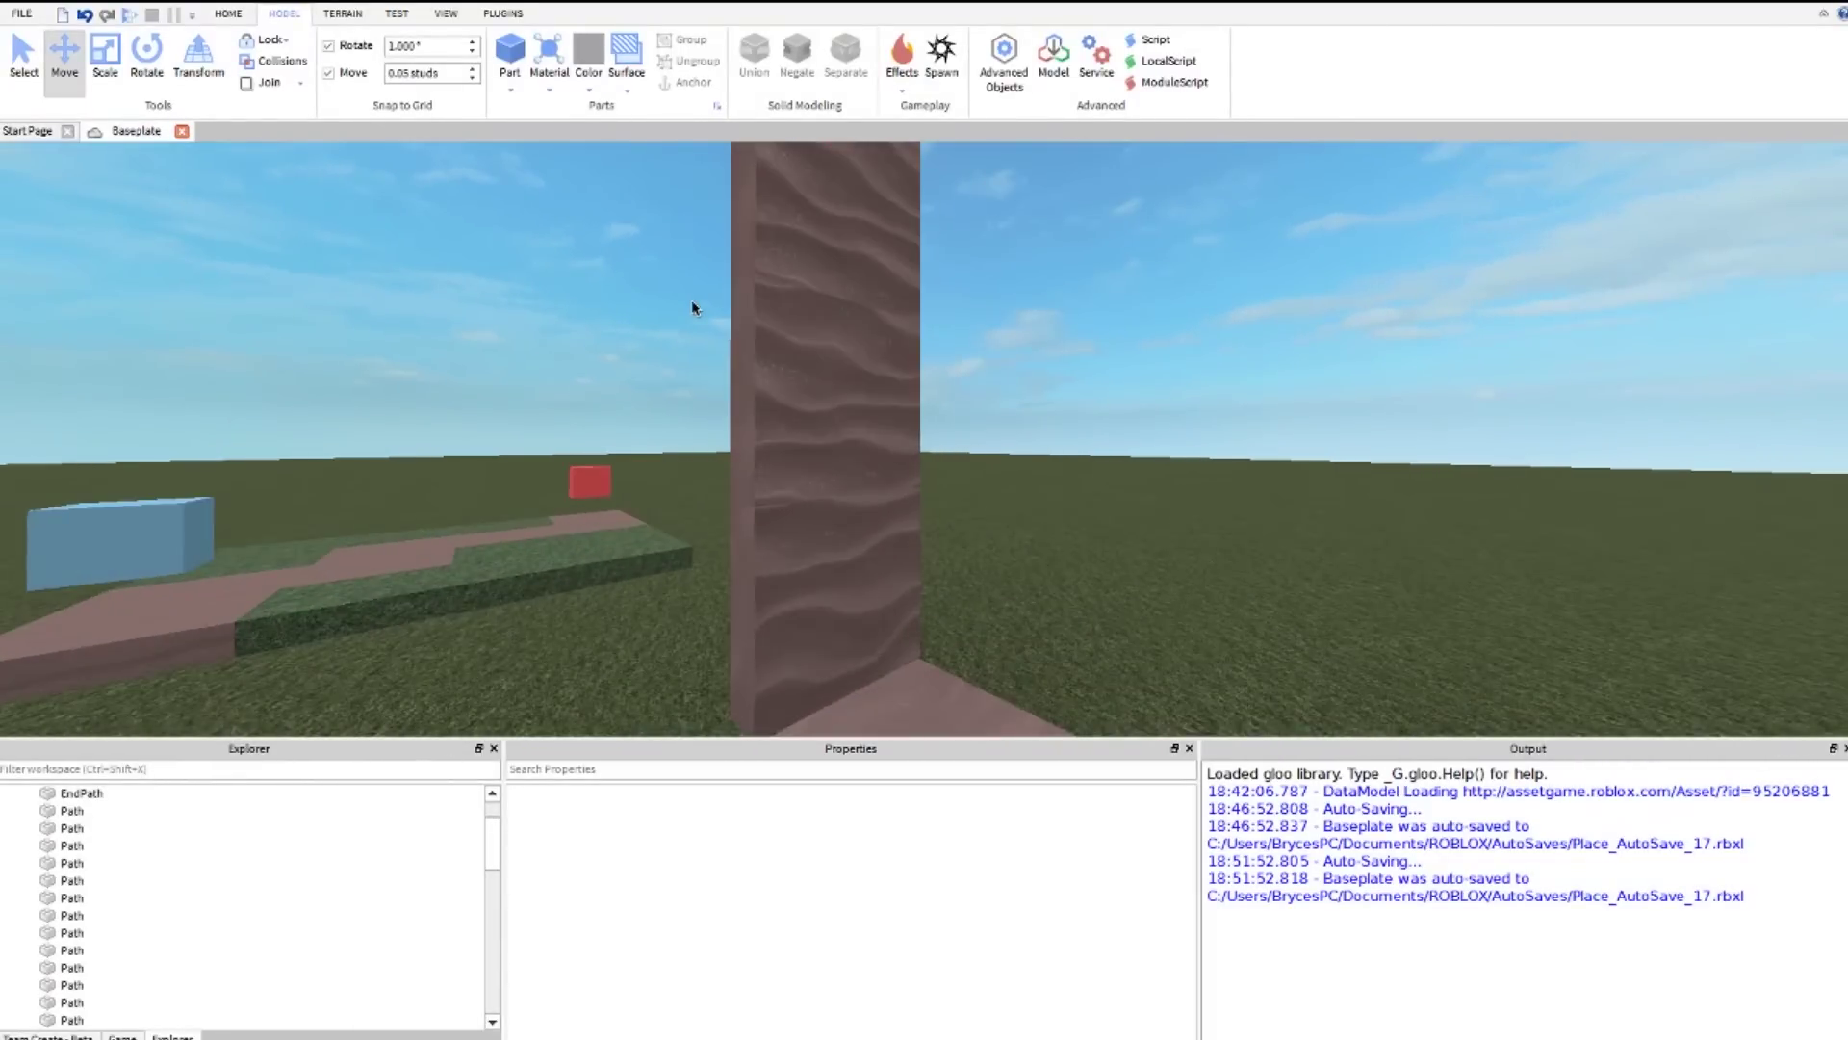
scroll(792, 393, "down", 5)
right_click_drag(776, 378, 982, 334)
scroll(998, 356, "down", 4)
scroll(1000, 358, "down", 8)
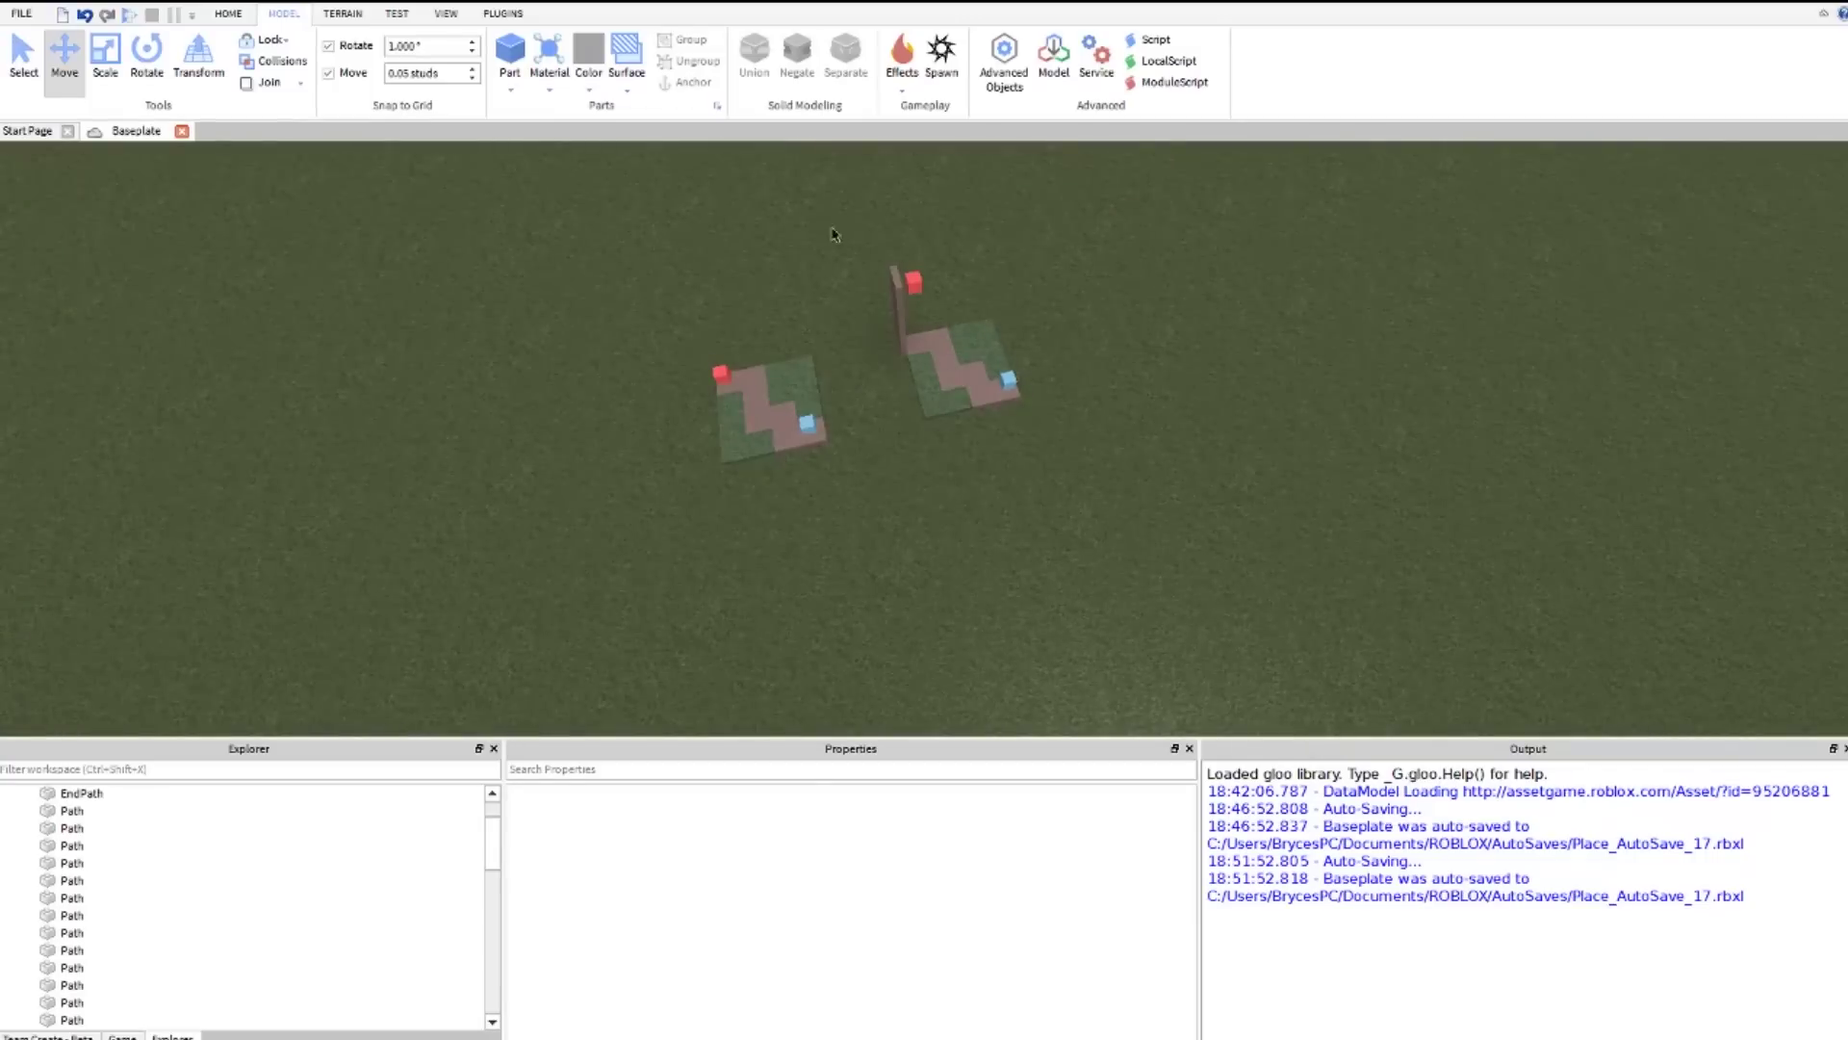
Step: Delete the whole copied board together with its upright sand wall and both cubes
left_click_drag(828, 234, 1132, 478)
left_click(1132, 479)
right_click_drag(1143, 521, 1135, 470)
Step: Examine the remaining flat board, its sand route, grass tiles and StartPath and EndPath cubes from all sides
left_click_drag(978, 376, 1464, 420)
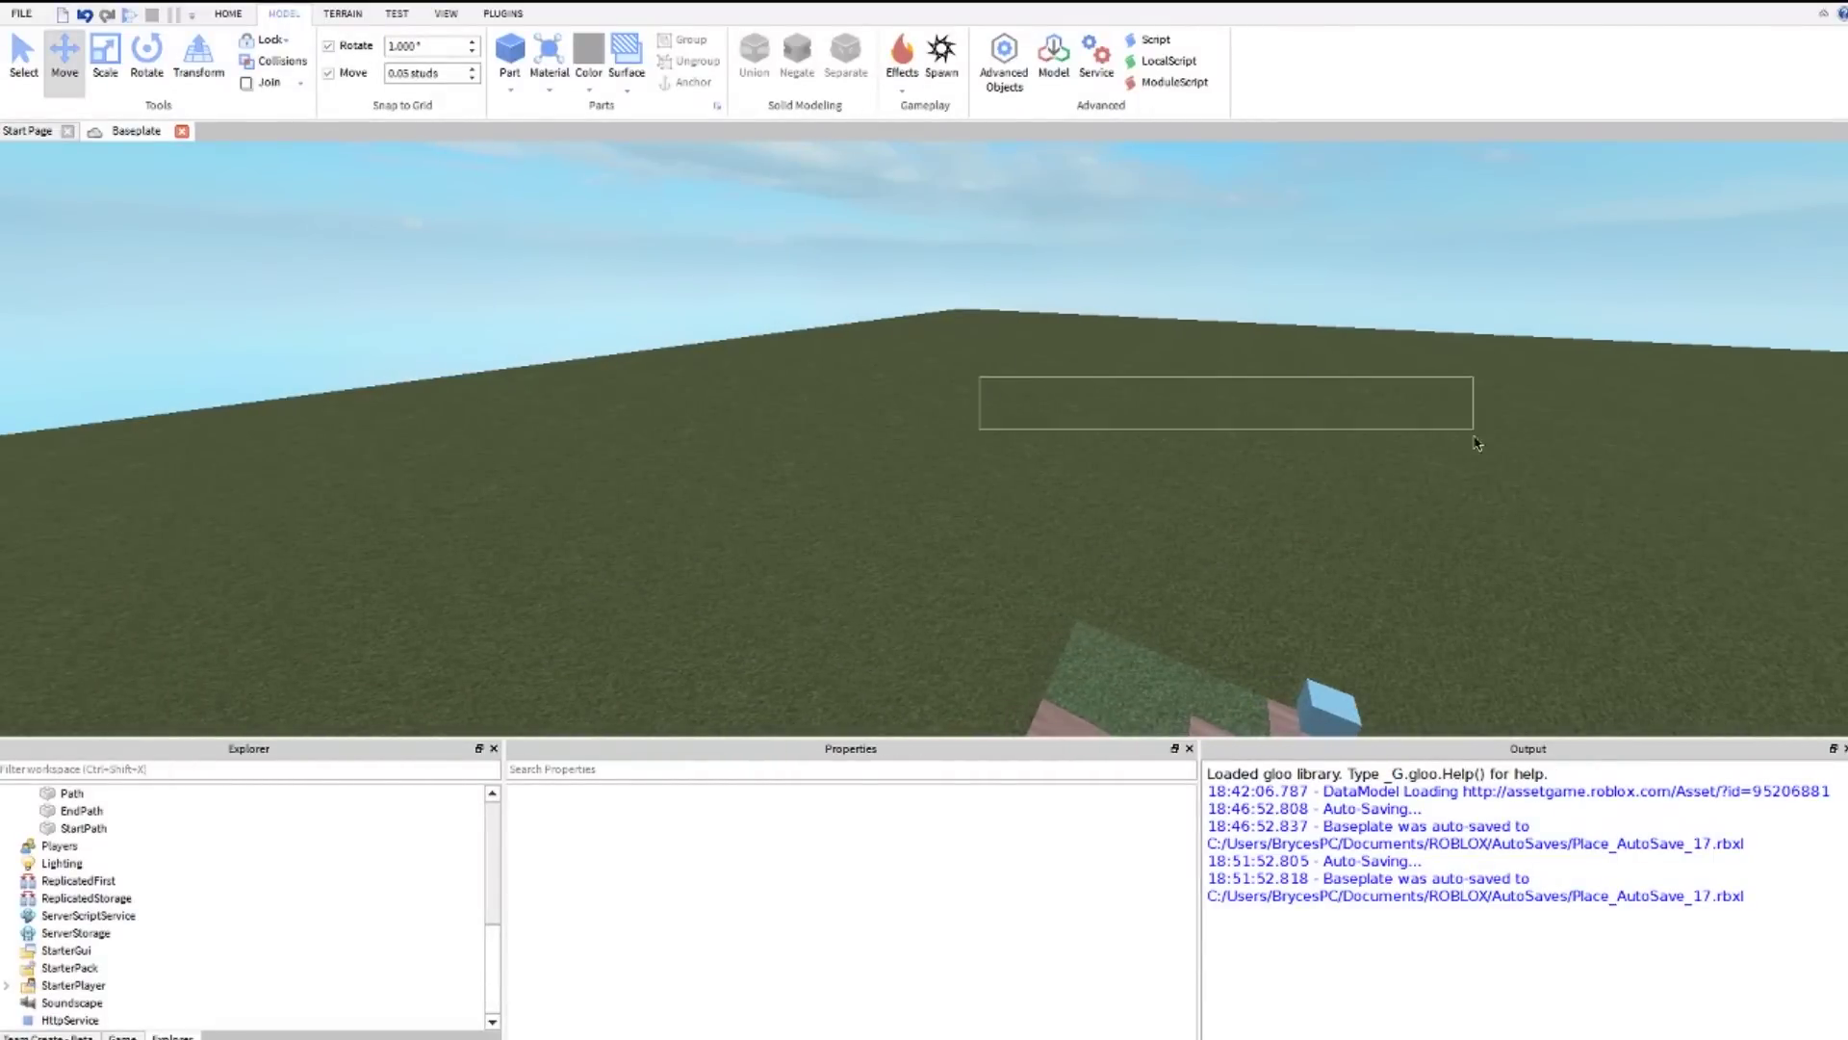
right_click_drag(1008, 481, 907, 472)
key("w")
key("s")
key("w")
key("s")
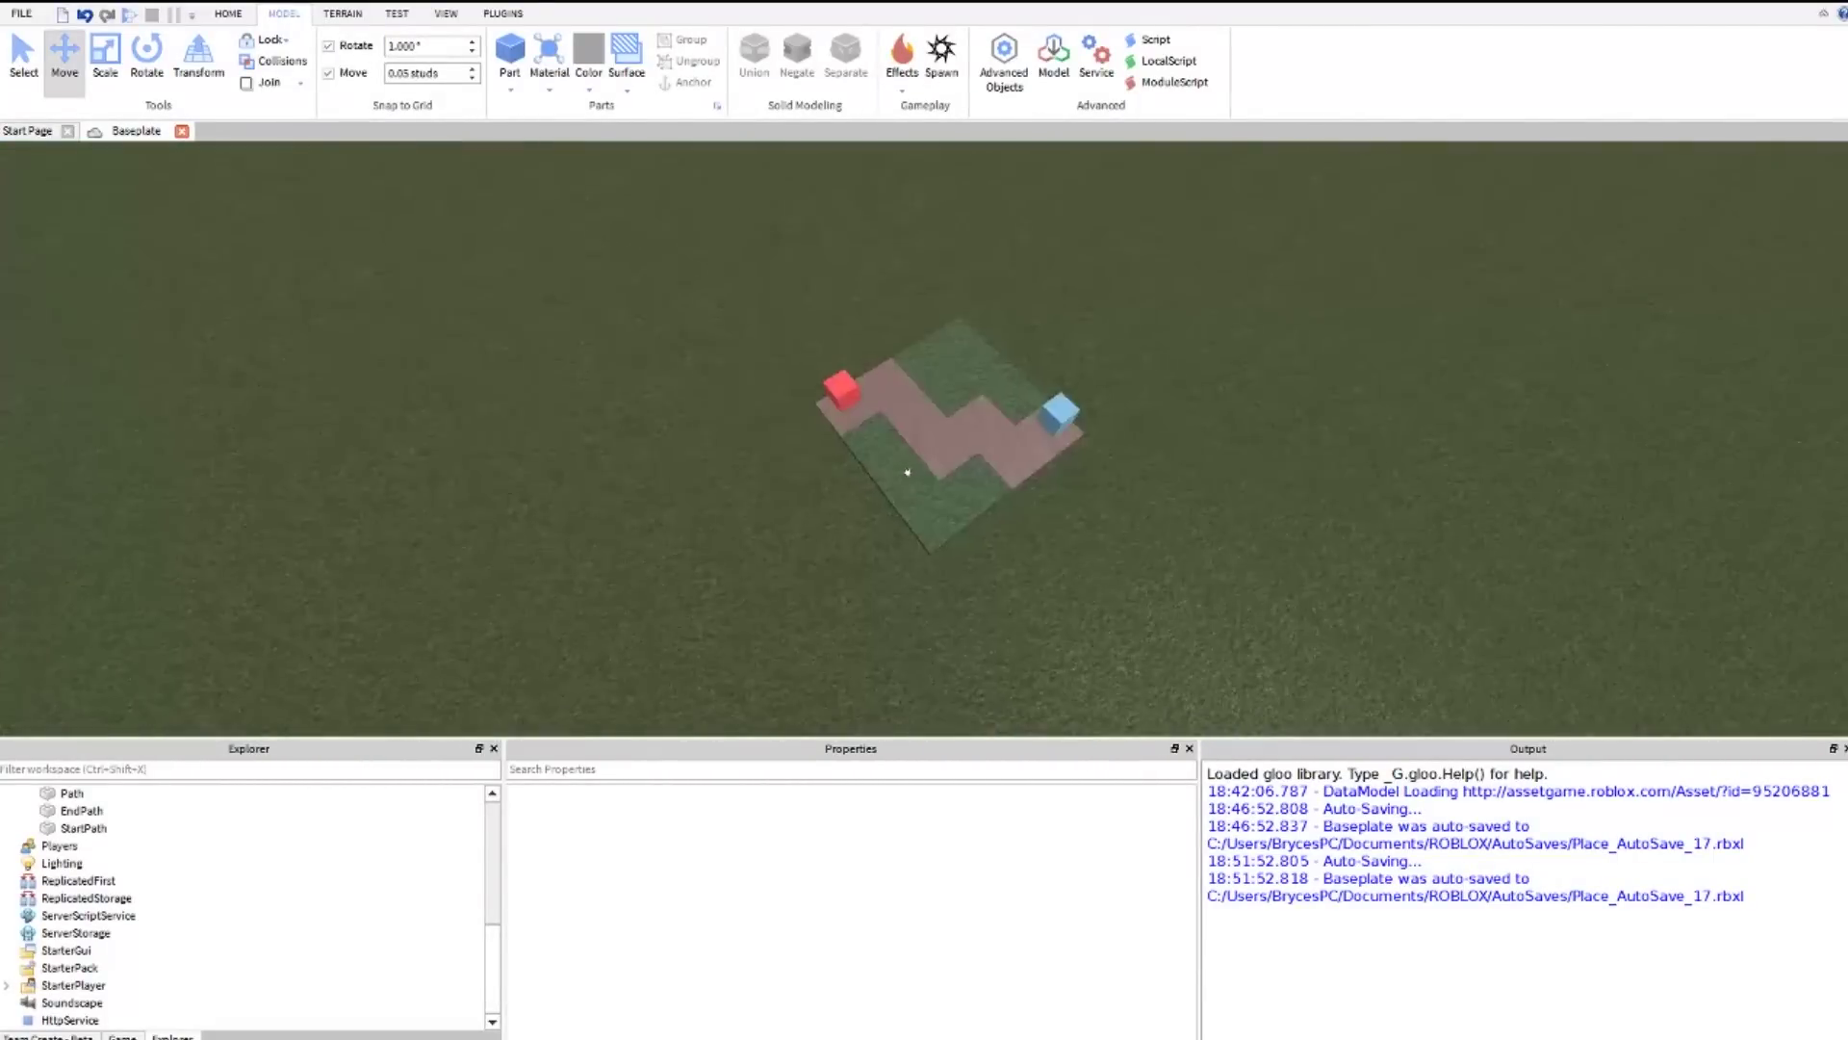
left_click_drag(754, 301, 1112, 608)
left_click(1082, 623)
key("w")
right_click_drag(1080, 627, 1077, 620)
left_click_drag(1077, 621, 847, 433)
left_click(965, 330)
right_click_drag(966, 330, 947, 335)
key("s")
left_click_drag(925, 414, 1176, 574)
left_click(1179, 567)
key("w")
right_click_drag(841, 565, 827, 535)
key("s")
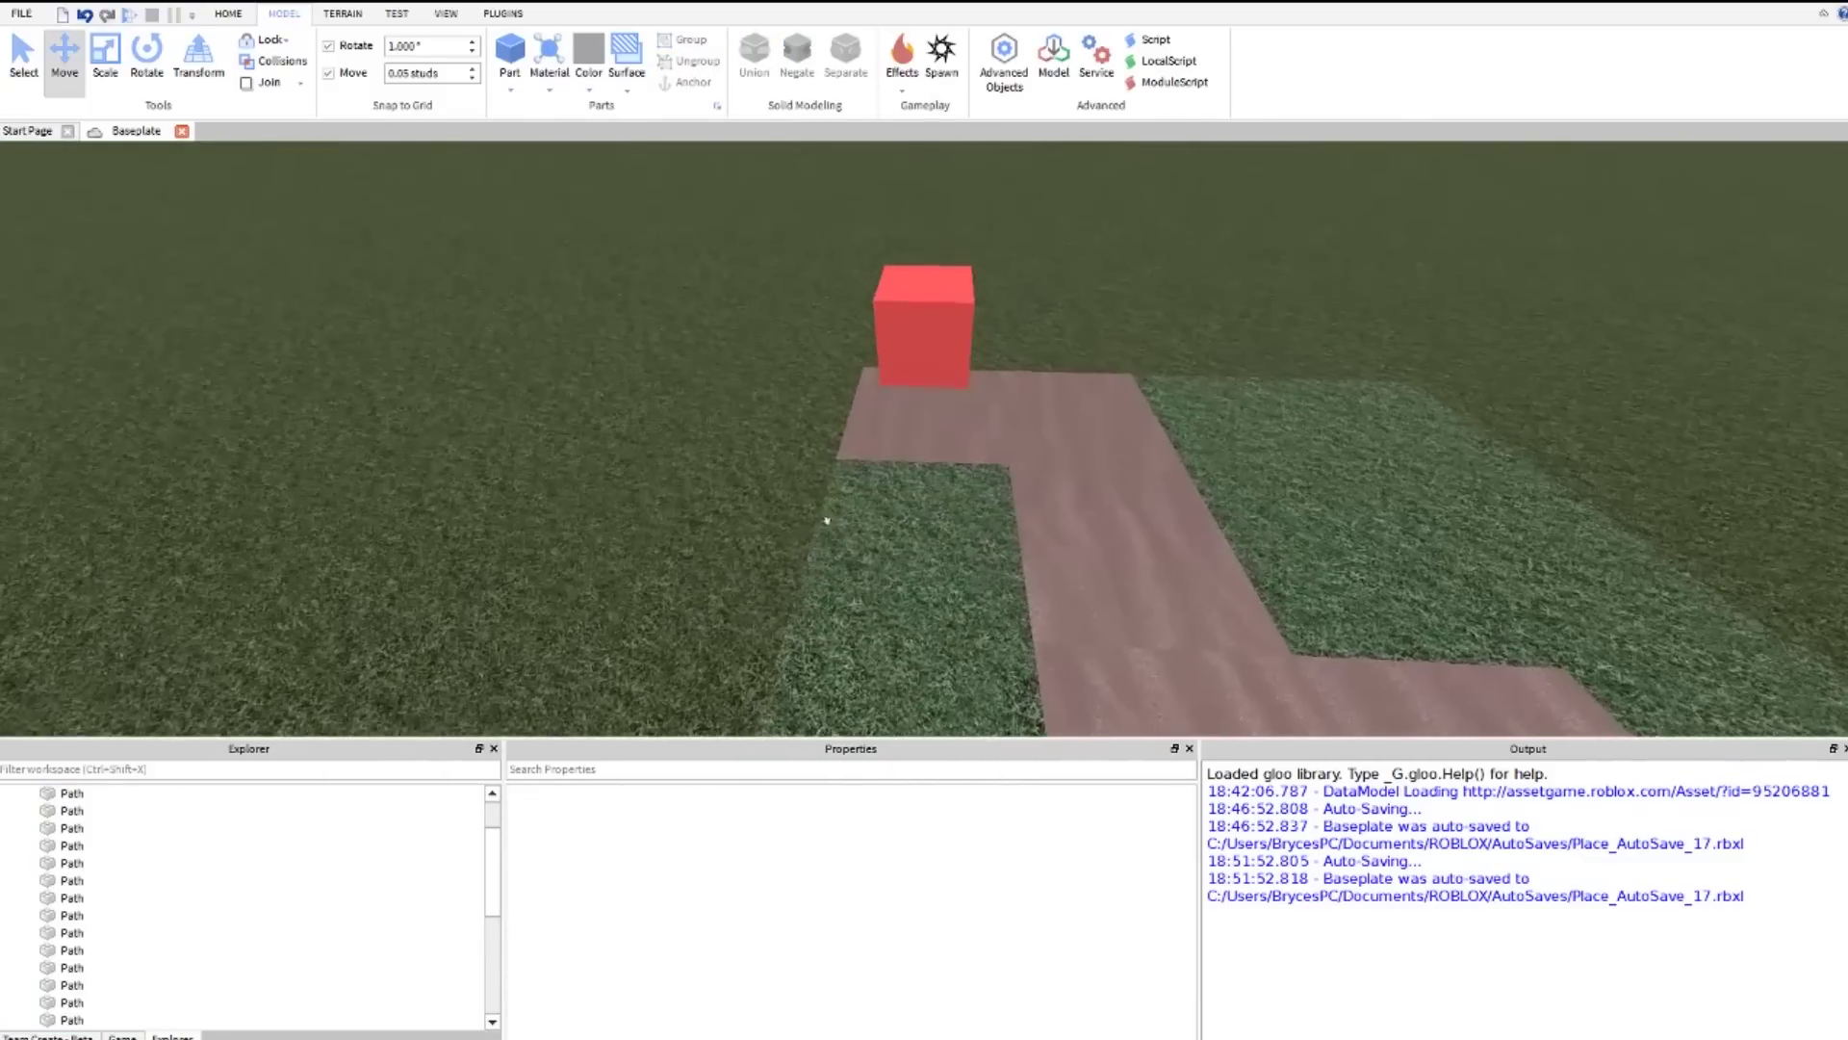
key("s")
right_click_drag(1008, 434, 829, 404)
key("a")
left_click_drag(777, 304, 1584, 595)
left_click(1696, 424)
key("w")
right_click_drag(912, 256, 986, 250)
key("s")
left_click_drag(752, 372, 1367, 604)
left_click(1126, 341)
left_click_drag(1011, 446, 1292, 620)
left_click(1294, 623)
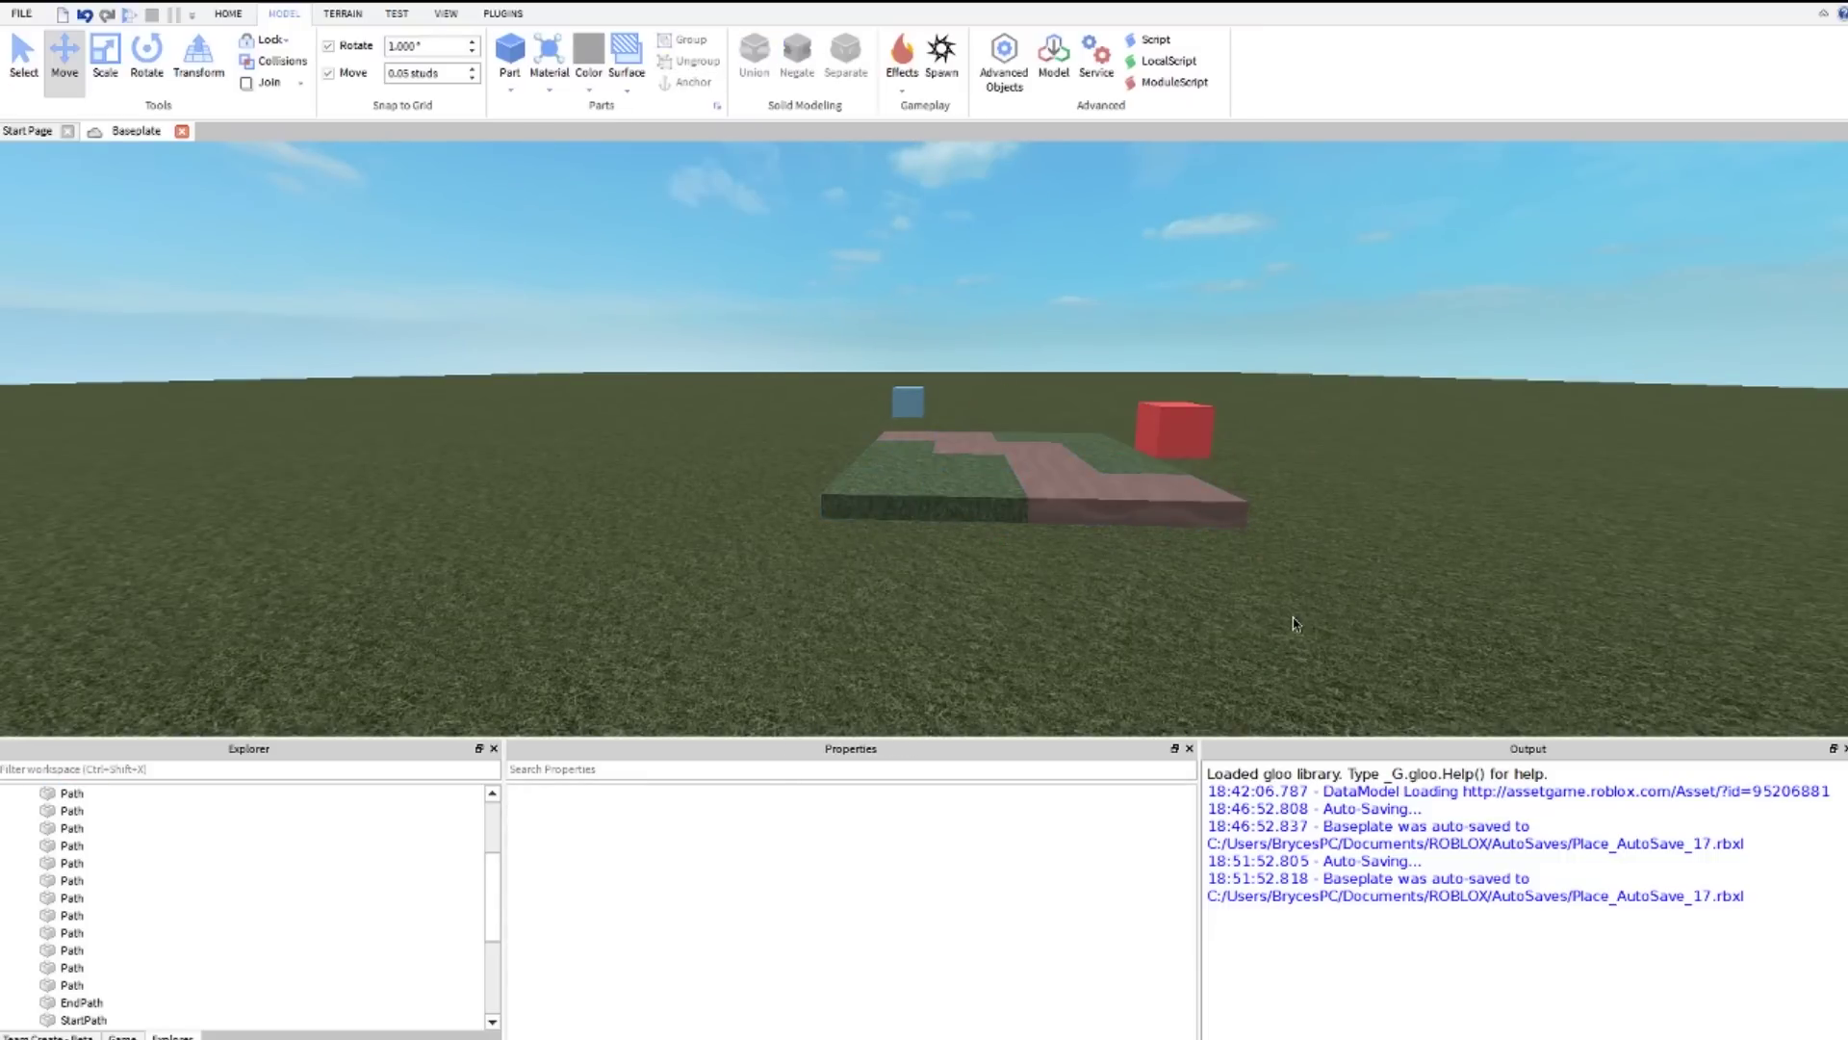
Step: Select all nine grass tiles on both sides of the sand route and rename them Grass
key("e")
right_click_drag(1218, 486, 1272, 587)
left_click(868, 279)
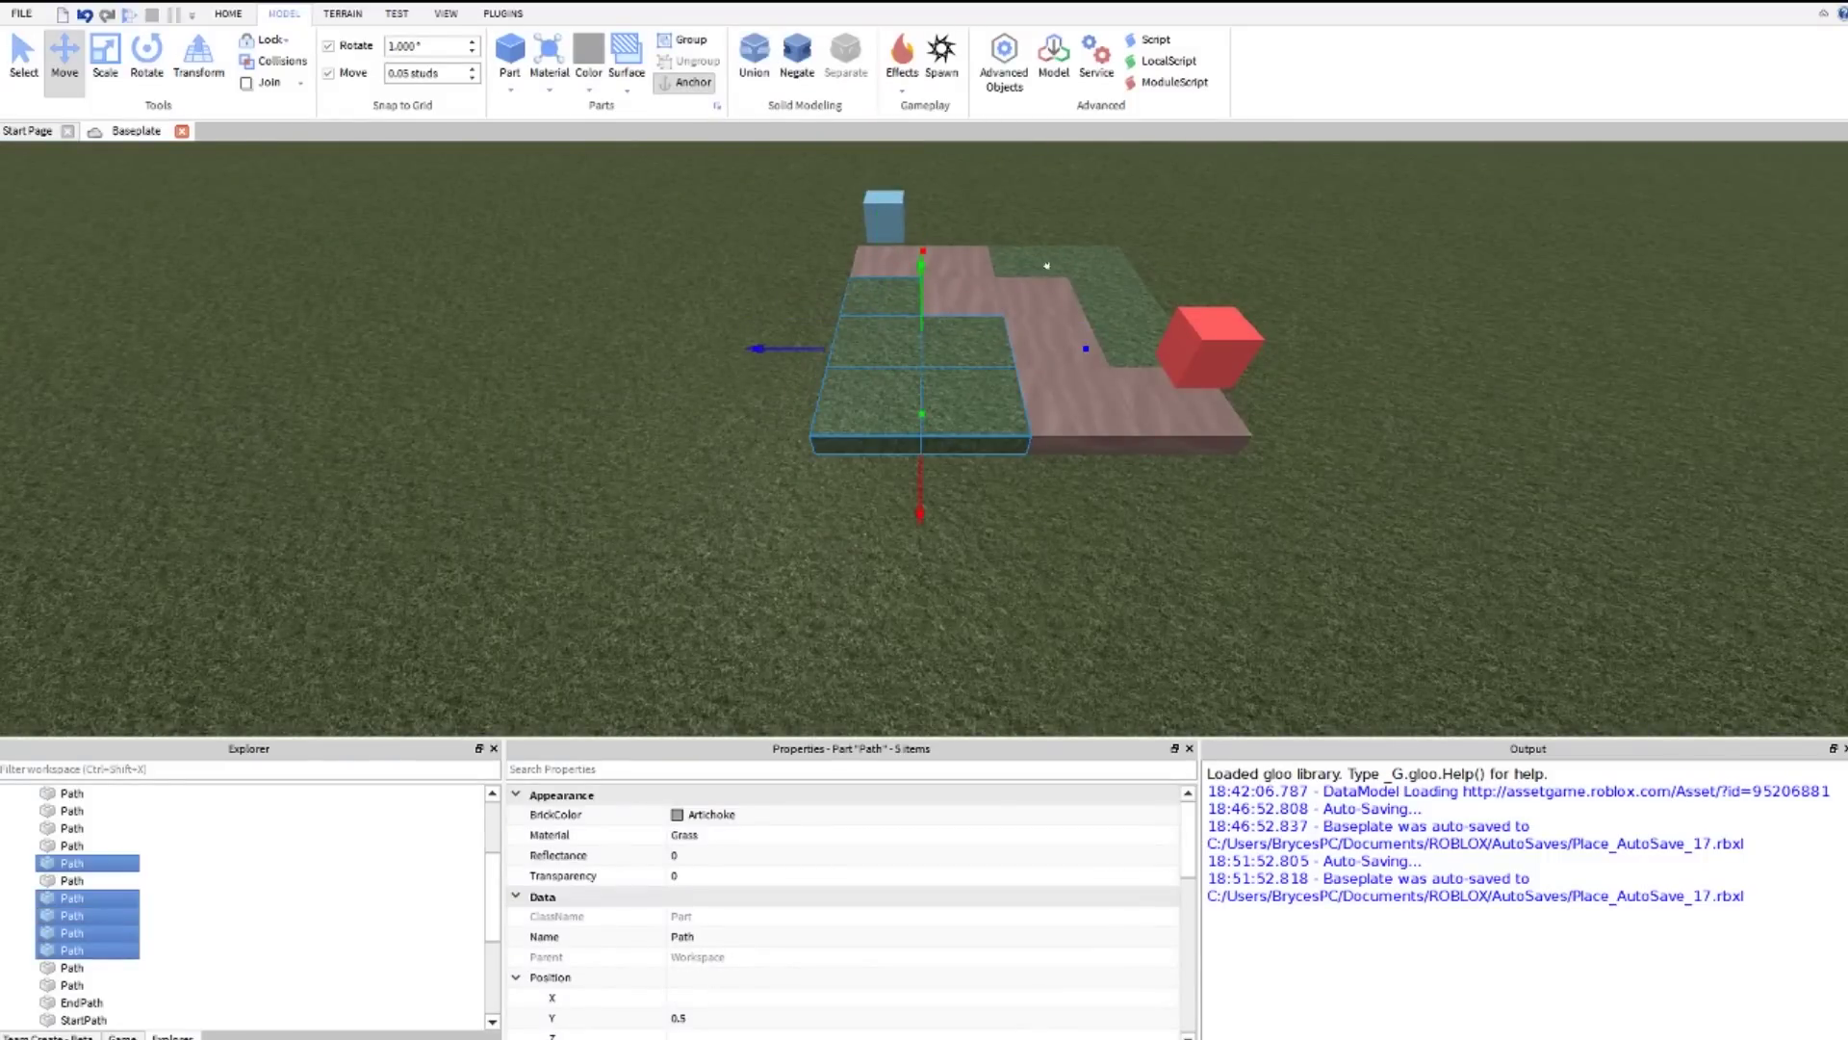
left_click(1057, 250, "ctrl")
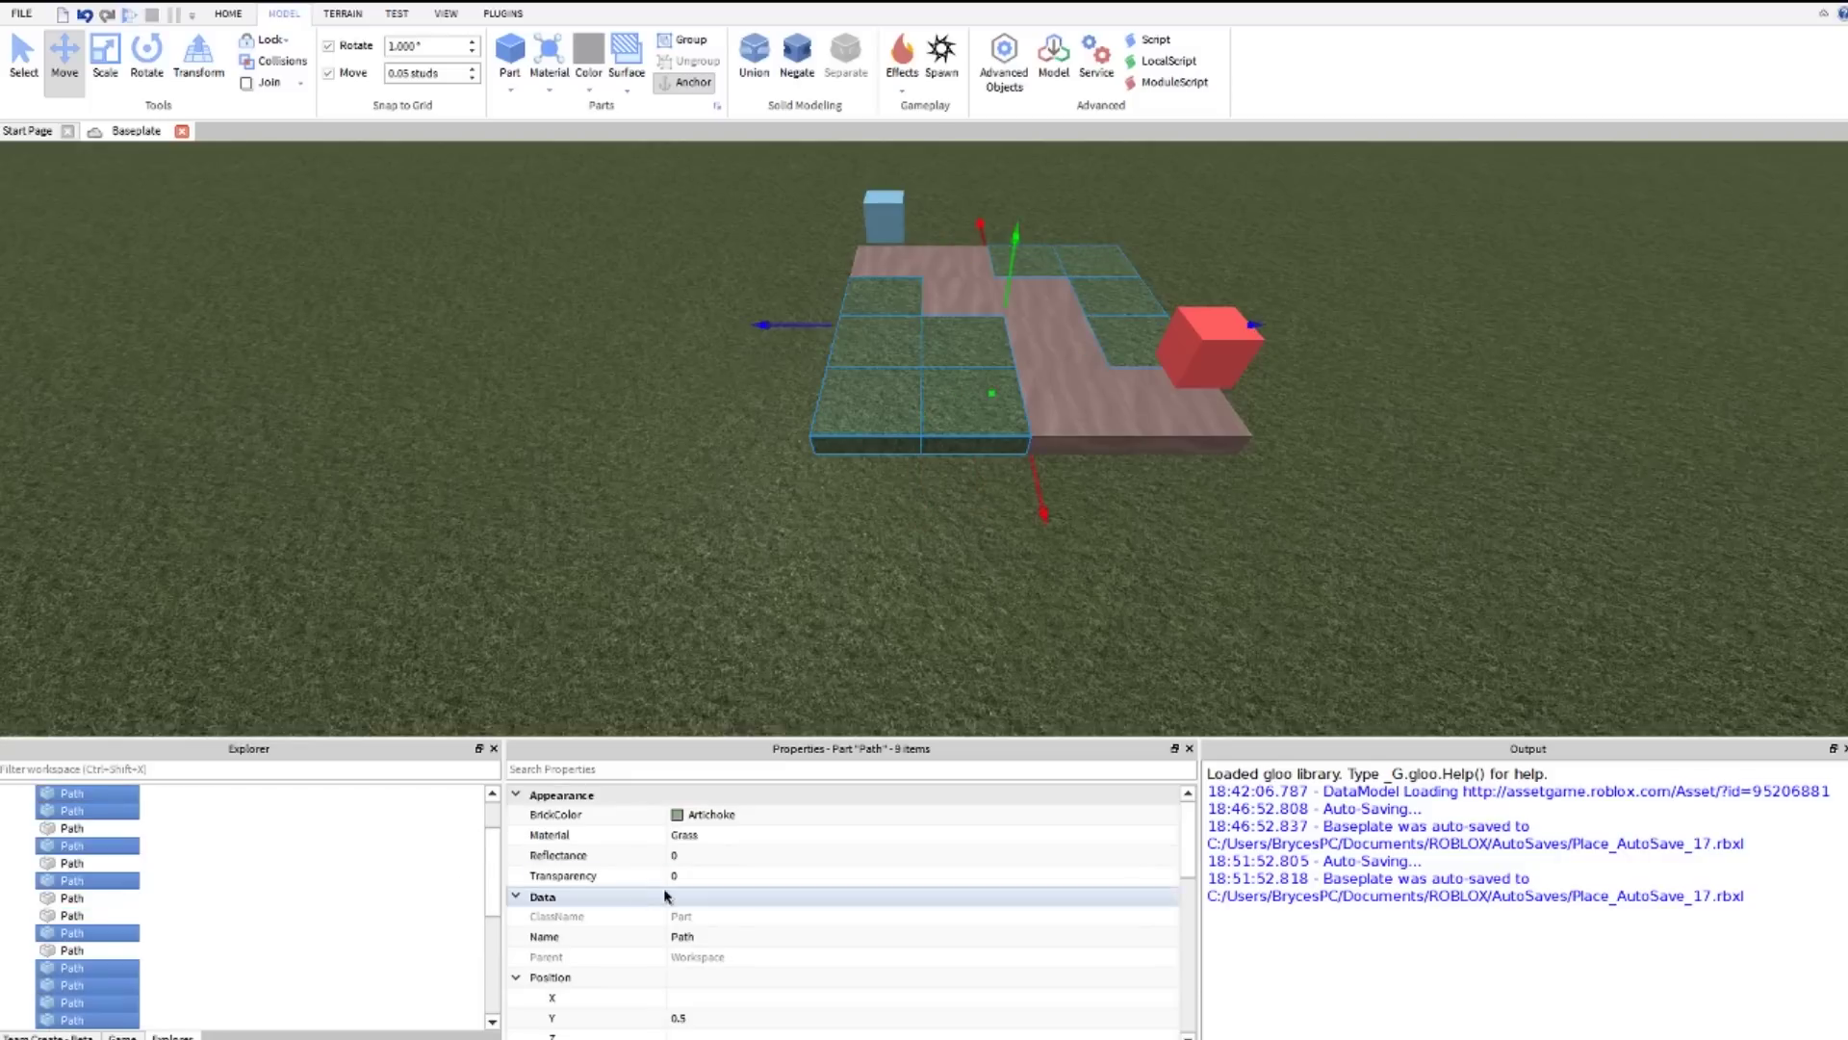
left_click(691, 935)
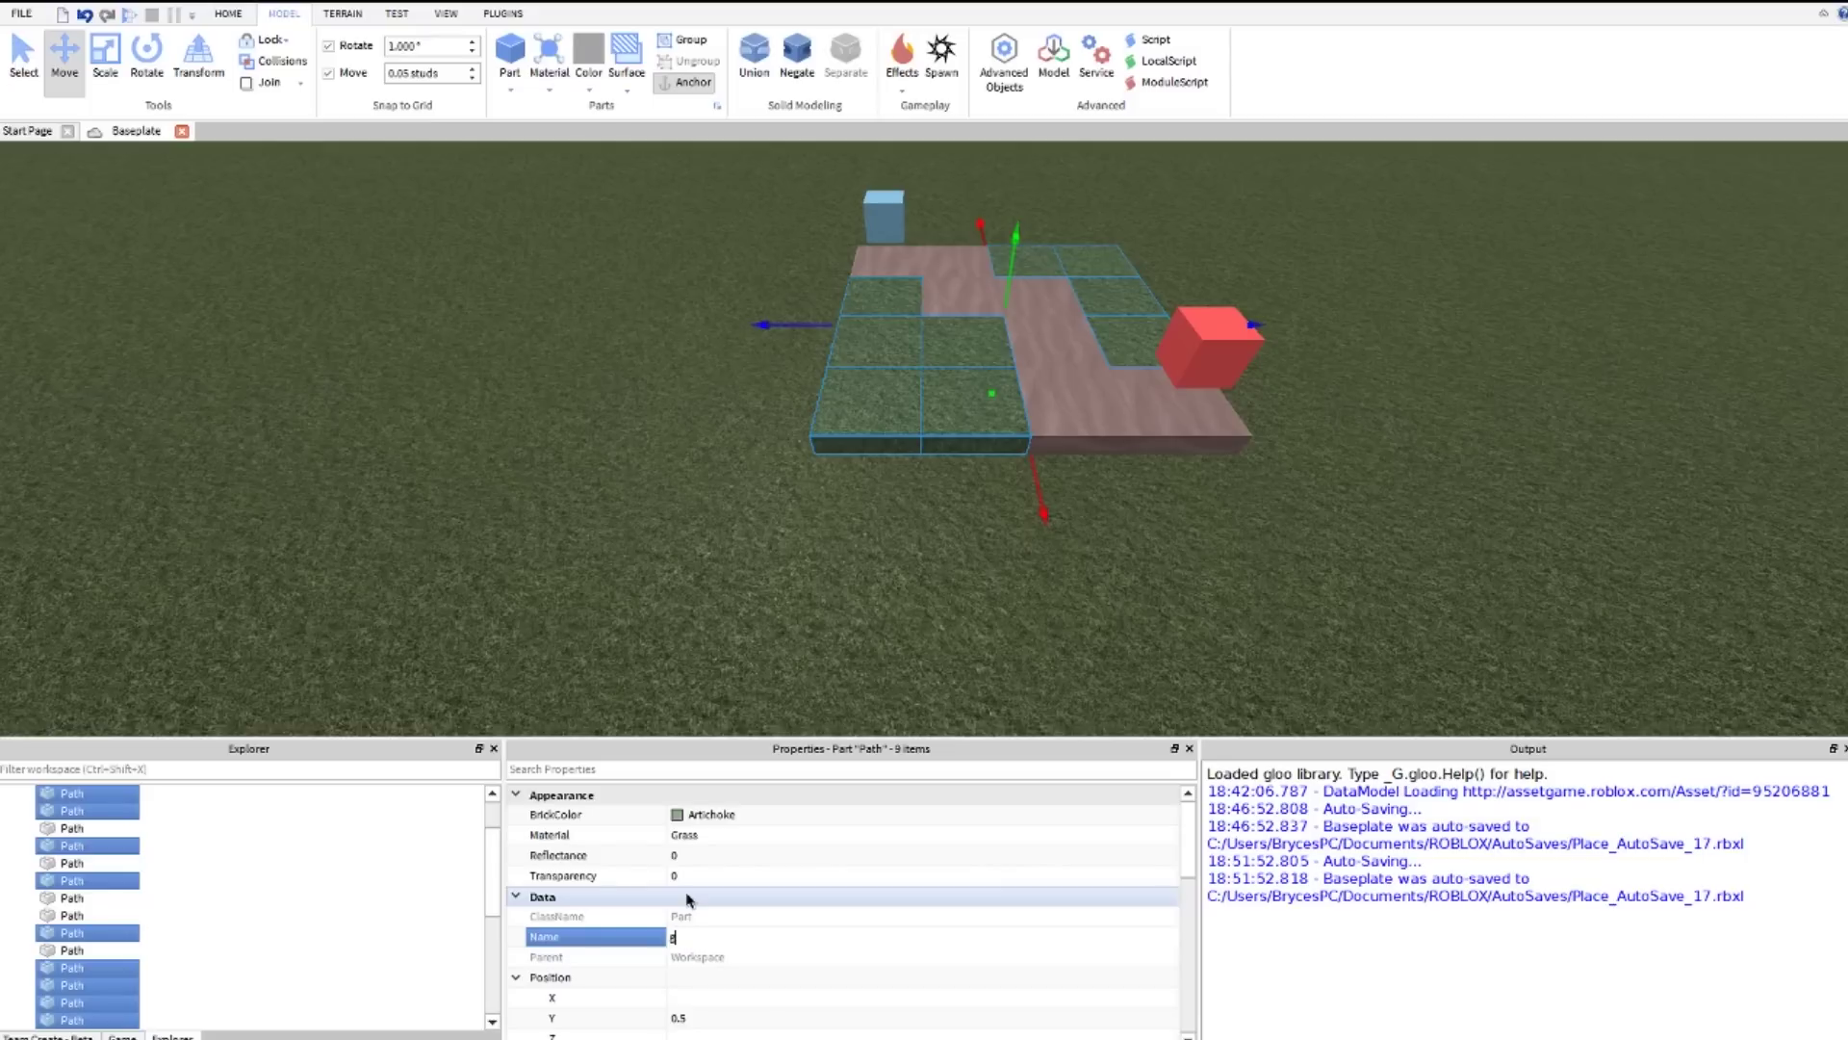
type("Grass")
key("Return")
left_click(1074, 477)
Step: Check individual sand and grass tiles on the board to tell the Path parts from the Grass parts
key("w")
right_click_drag(1075, 478, 1074, 477)
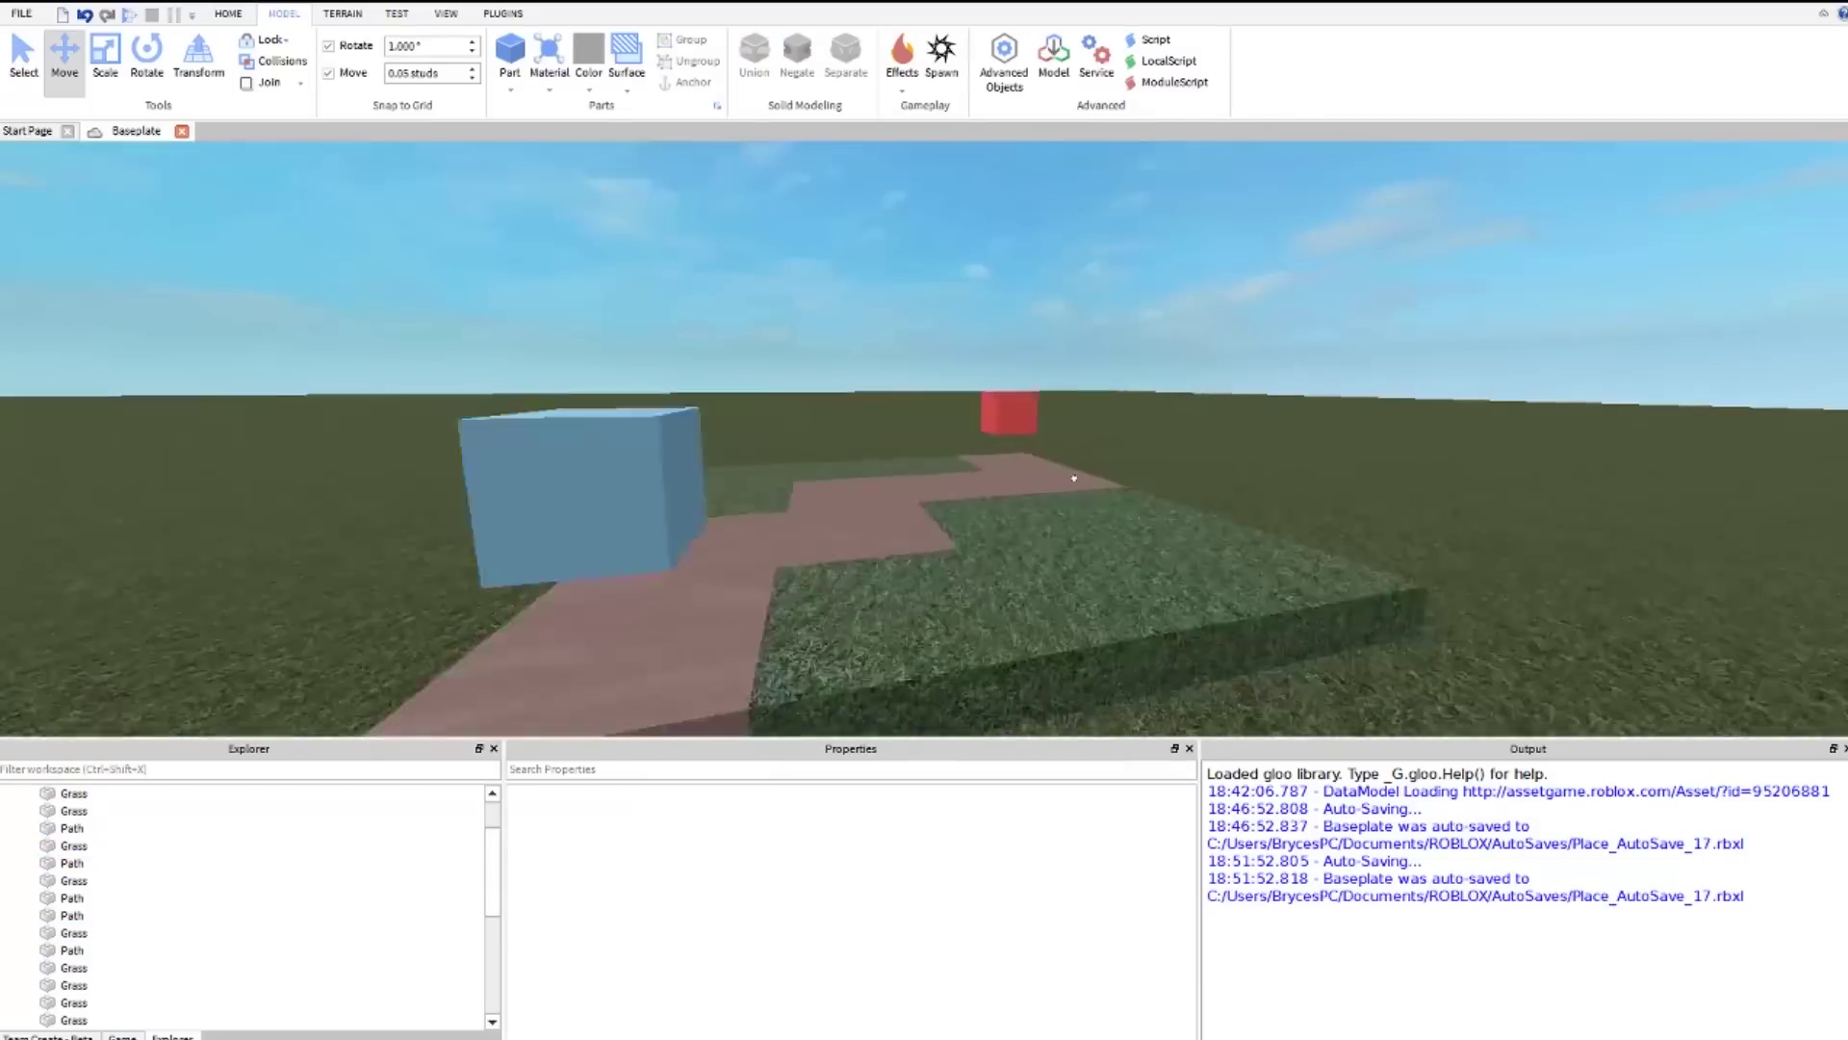
scroll(1074, 478, "down", 4)
left_click(763, 442)
right_click_drag(763, 442, 763, 443)
key("w")
left_click(1160, 493)
right_click_drag(1159, 491, 1159, 492)
key("s")
left_click(1052, 537)
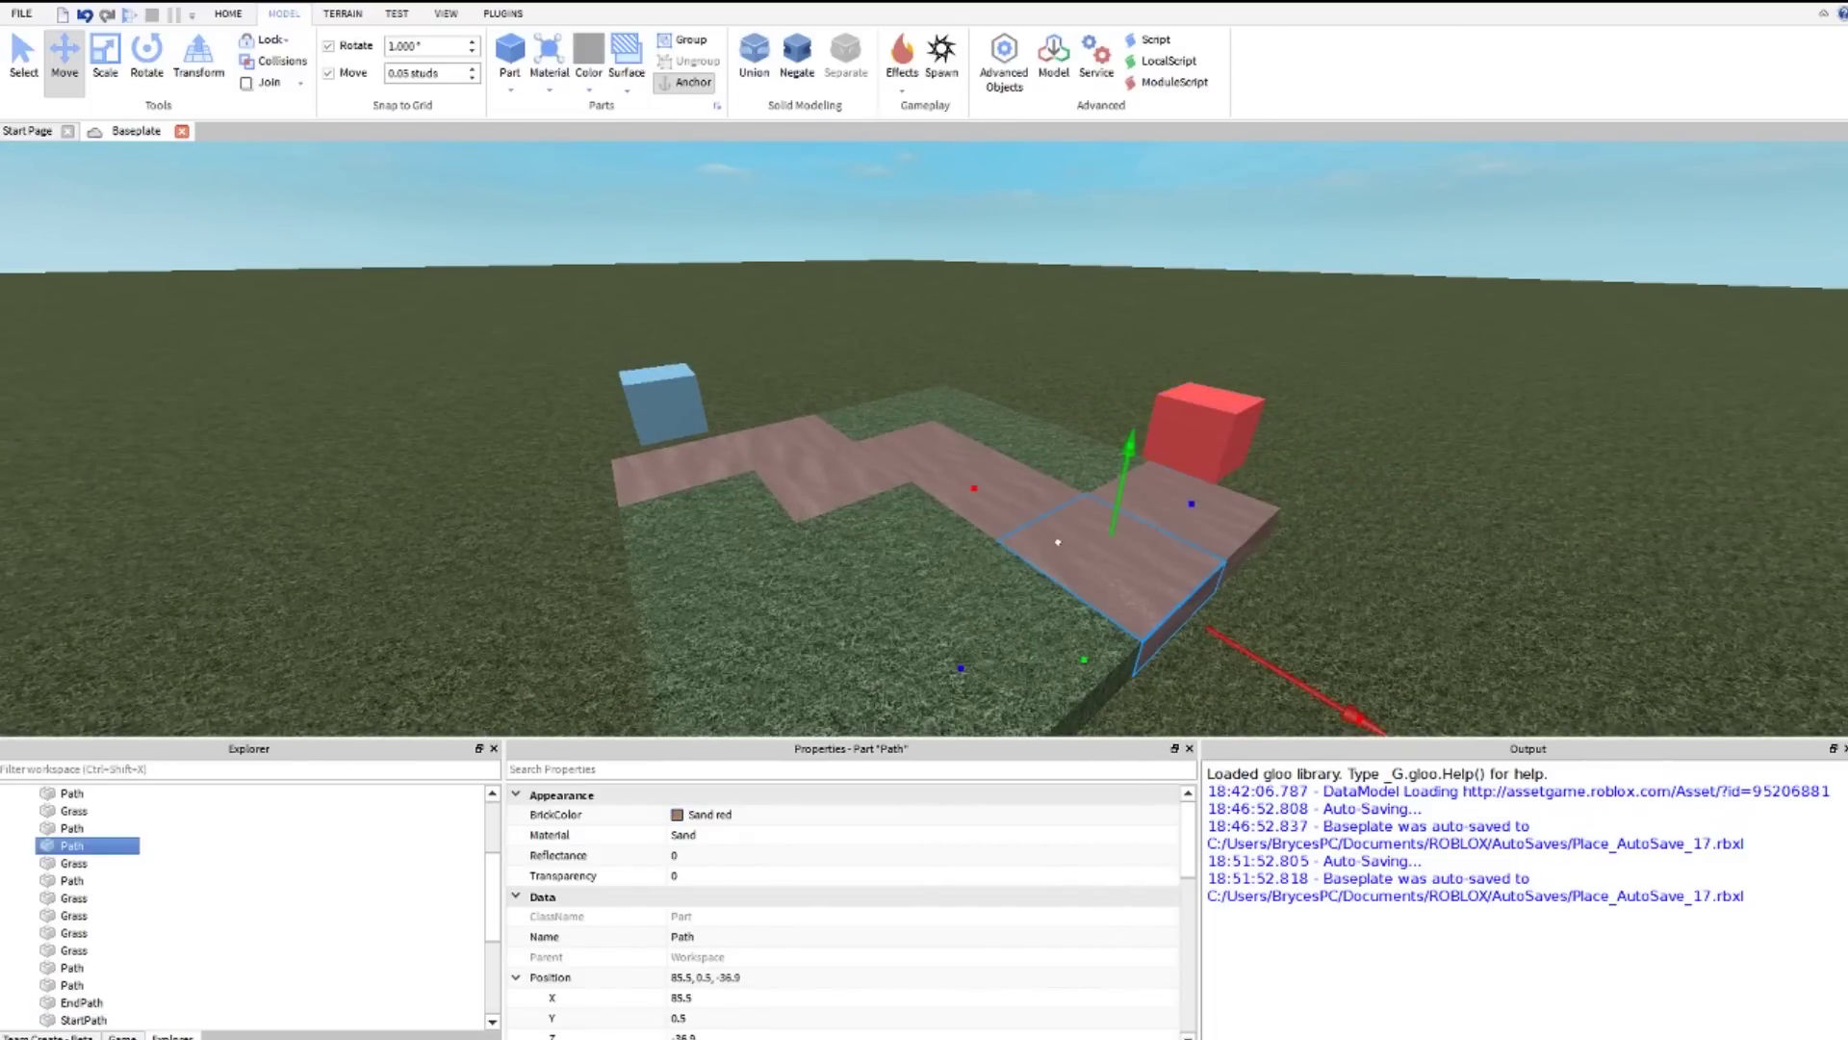
left_click(1001, 423)
left_click(1167, 319)
key("w")
right_click_drag(1168, 321, 1168, 324)
left_click(1026, 328)
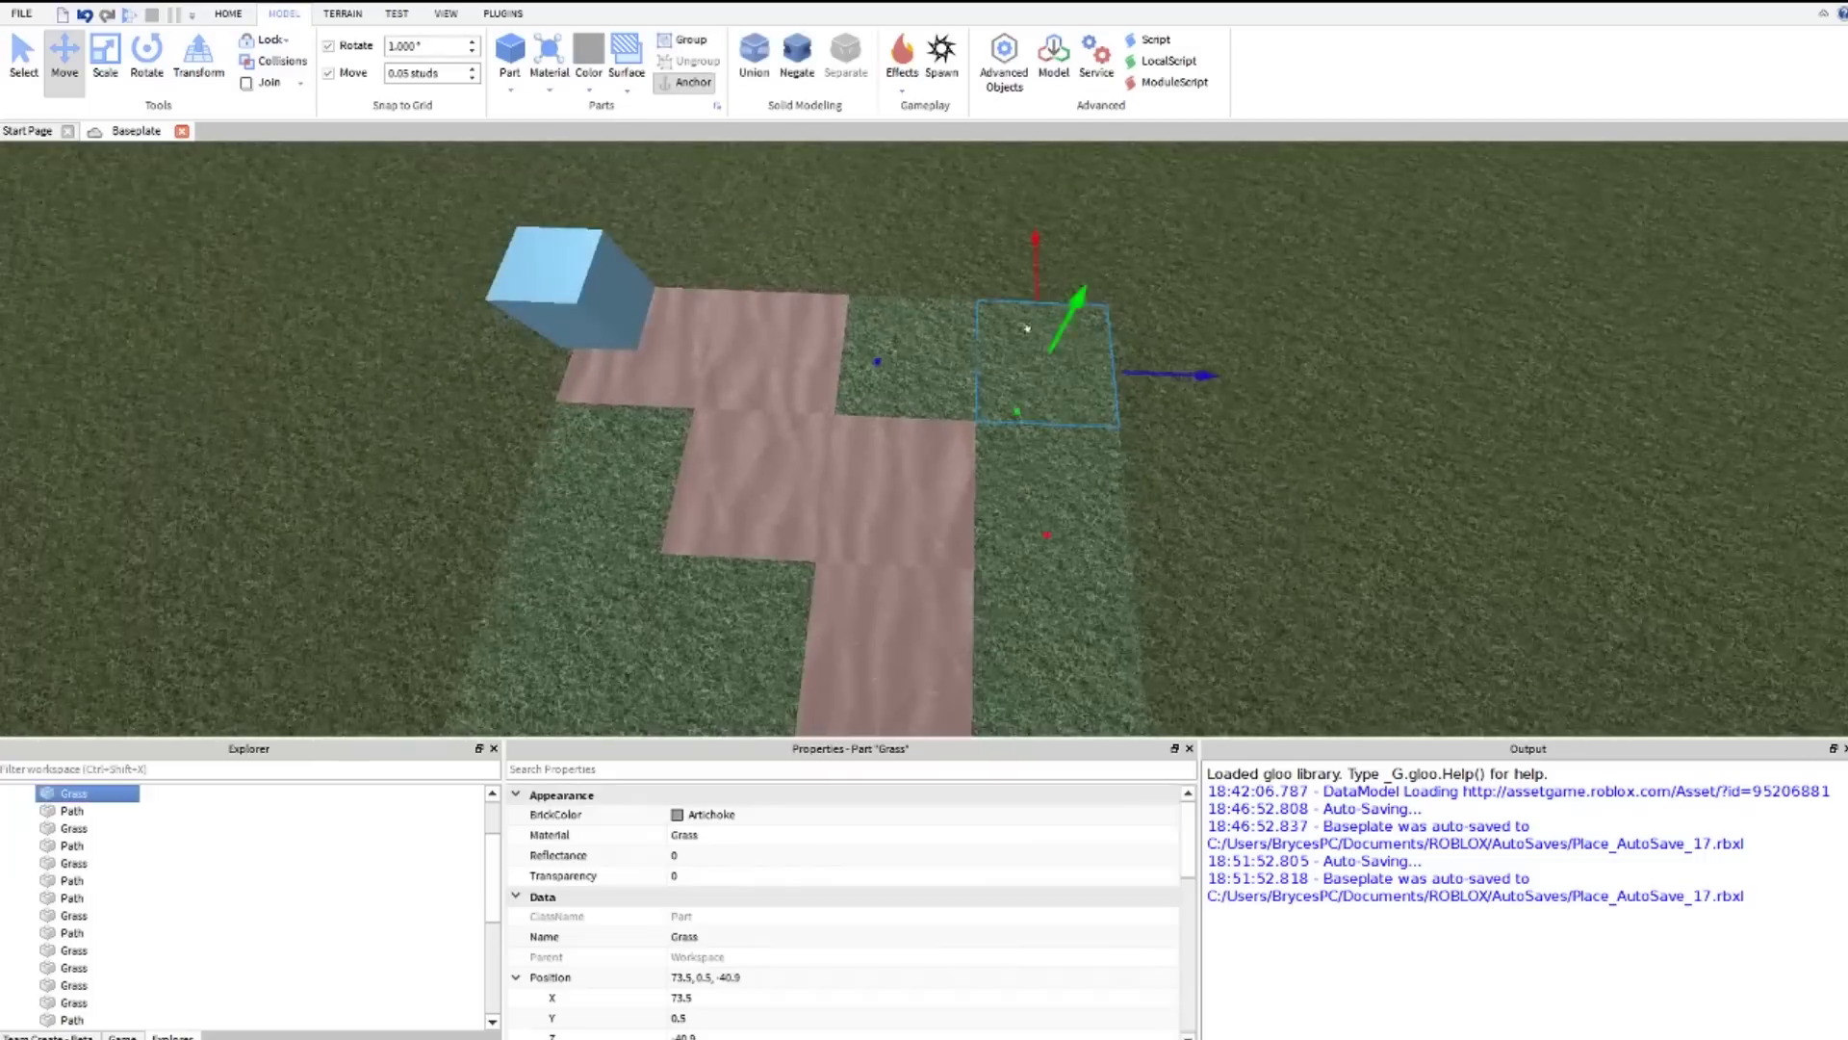
scroll(989, 489, "down", 3)
left_click(1146, 516)
key("ctrl+z")
left_click(1172, 453)
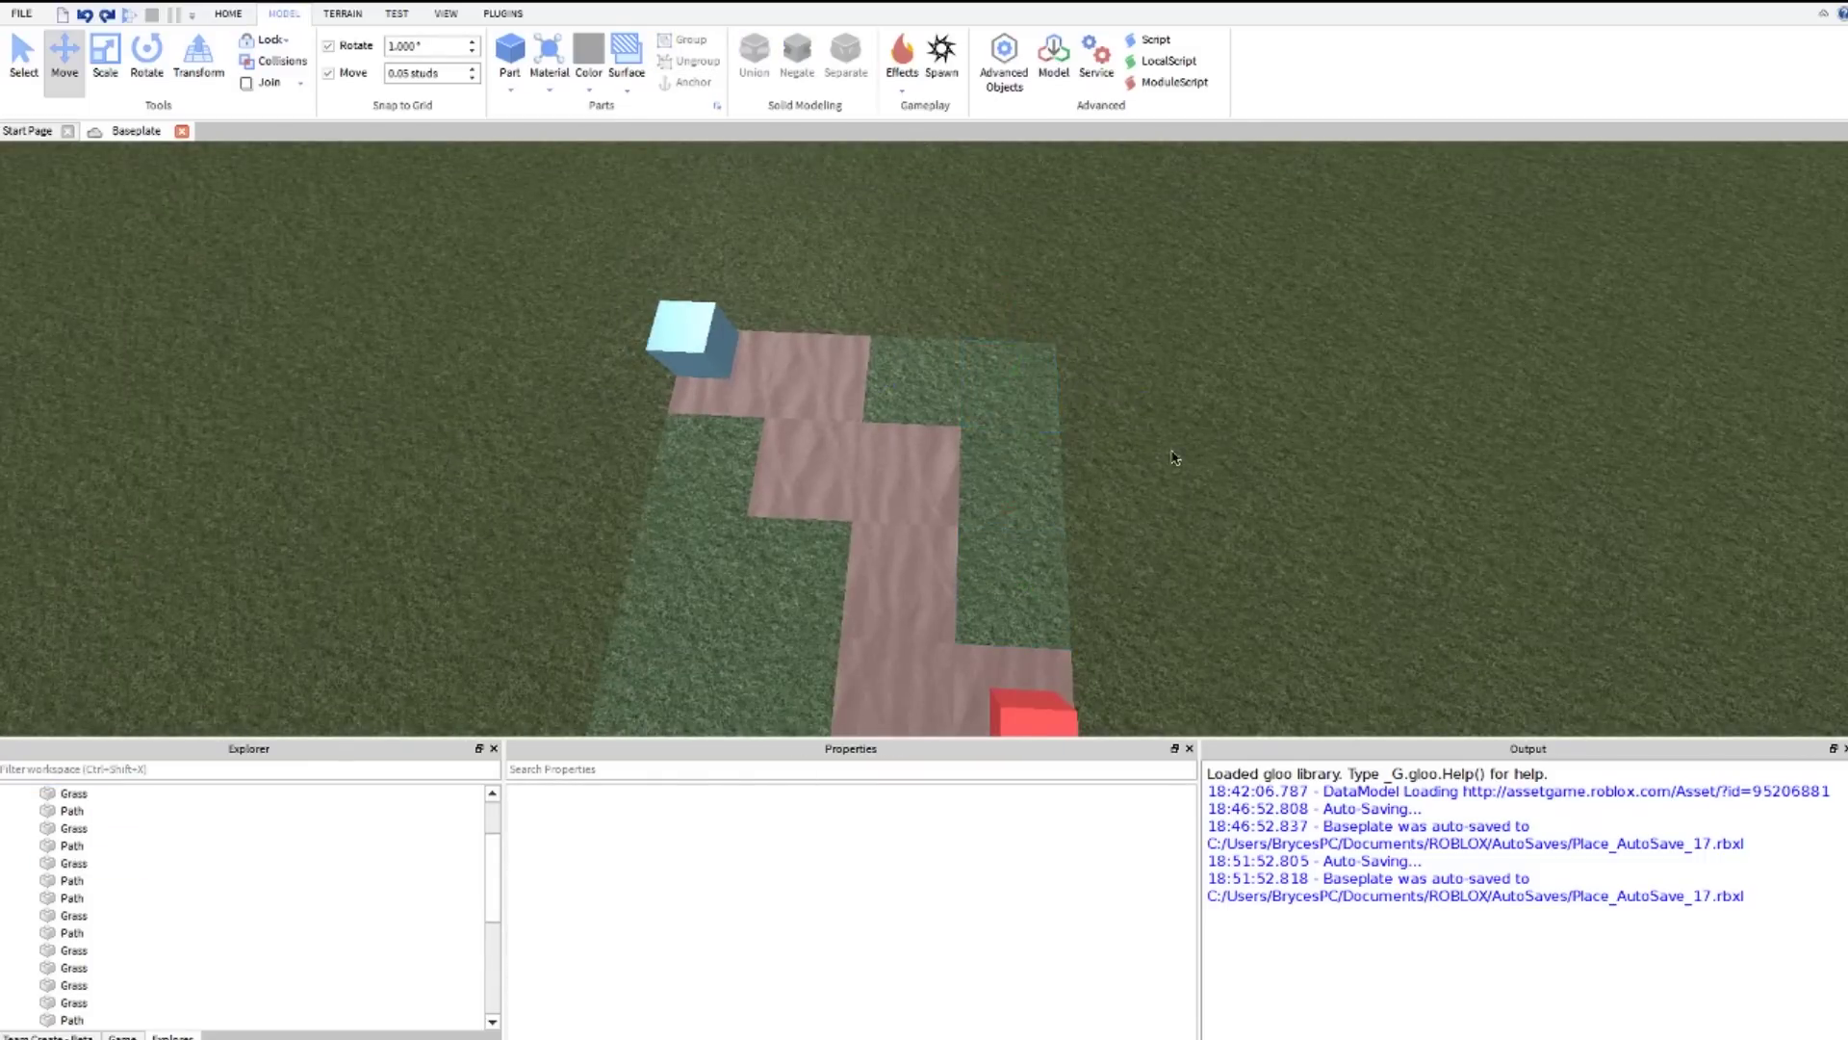
Step: Examine the complete board with its renamed grass tiles and both cubes from above and from the sides
scroll(1175, 457, "up", 6)
right_click_drag(1188, 476, 1186, 482)
scroll(1187, 482, "down", 5)
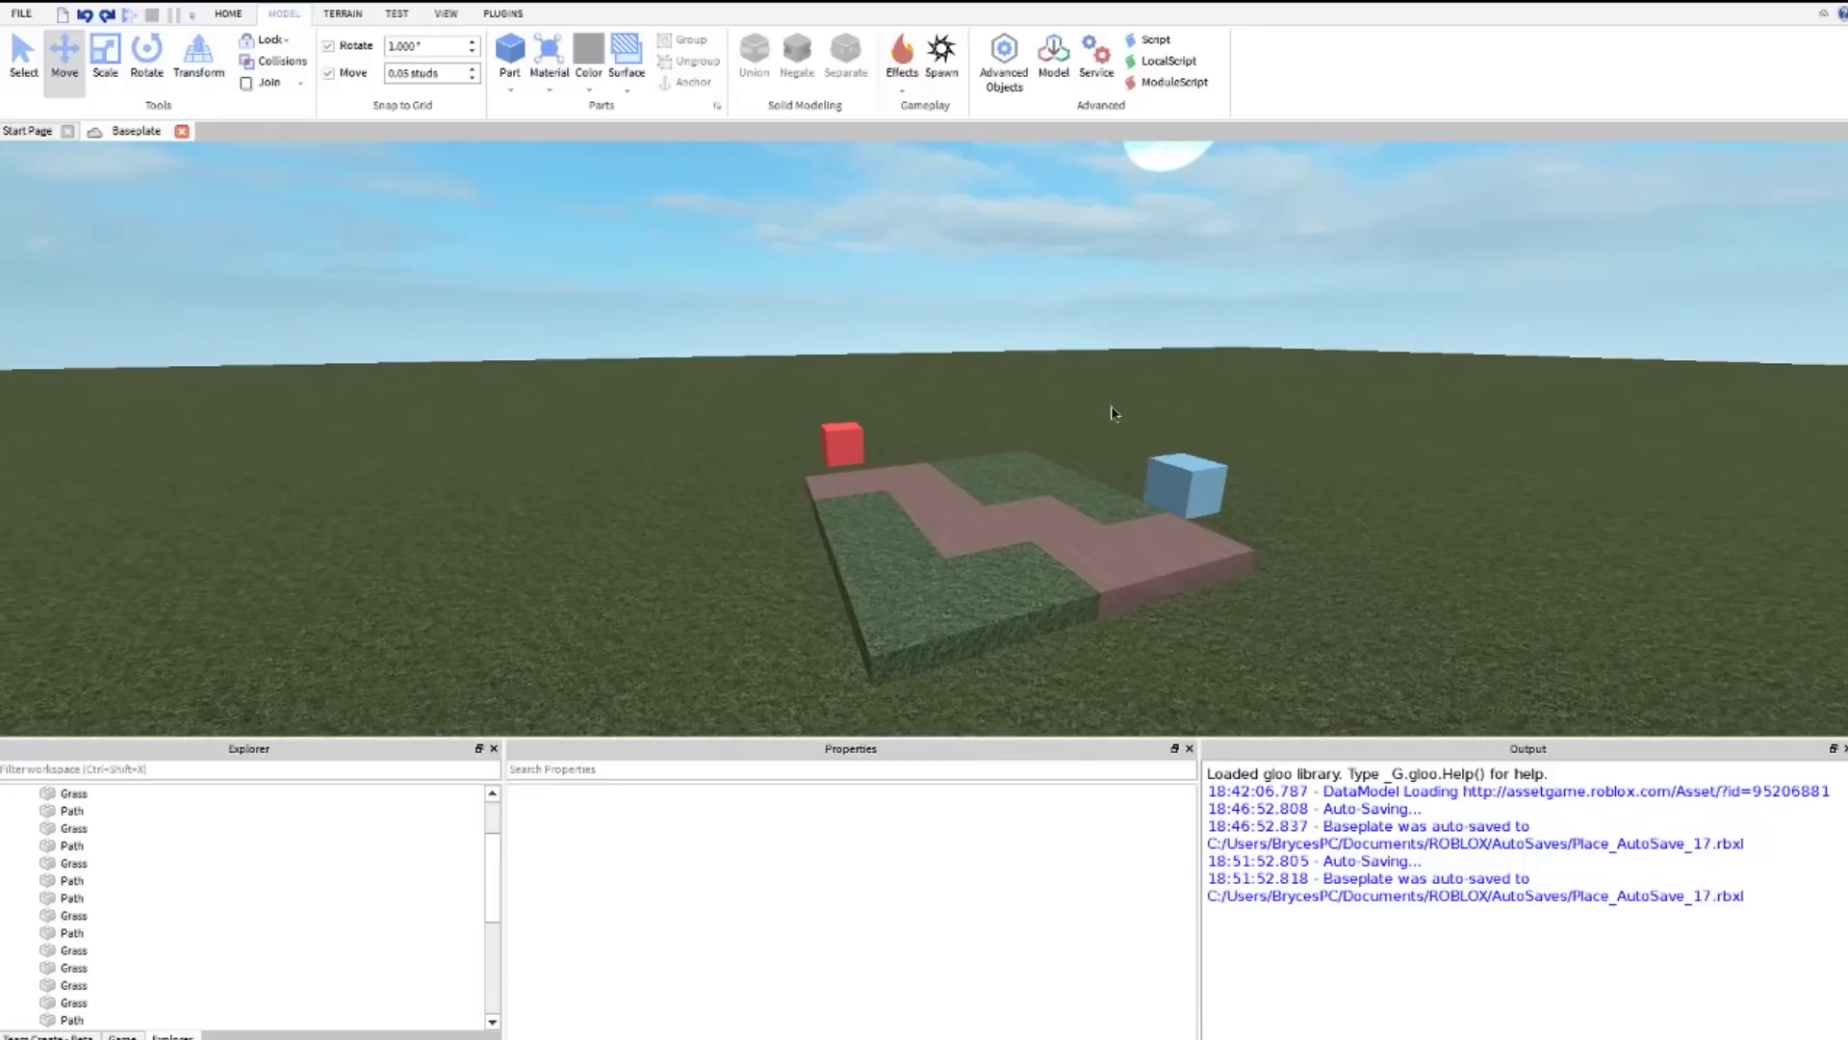
scroll(627, 316, "up", 6)
scroll(643, 332, "down", 10)
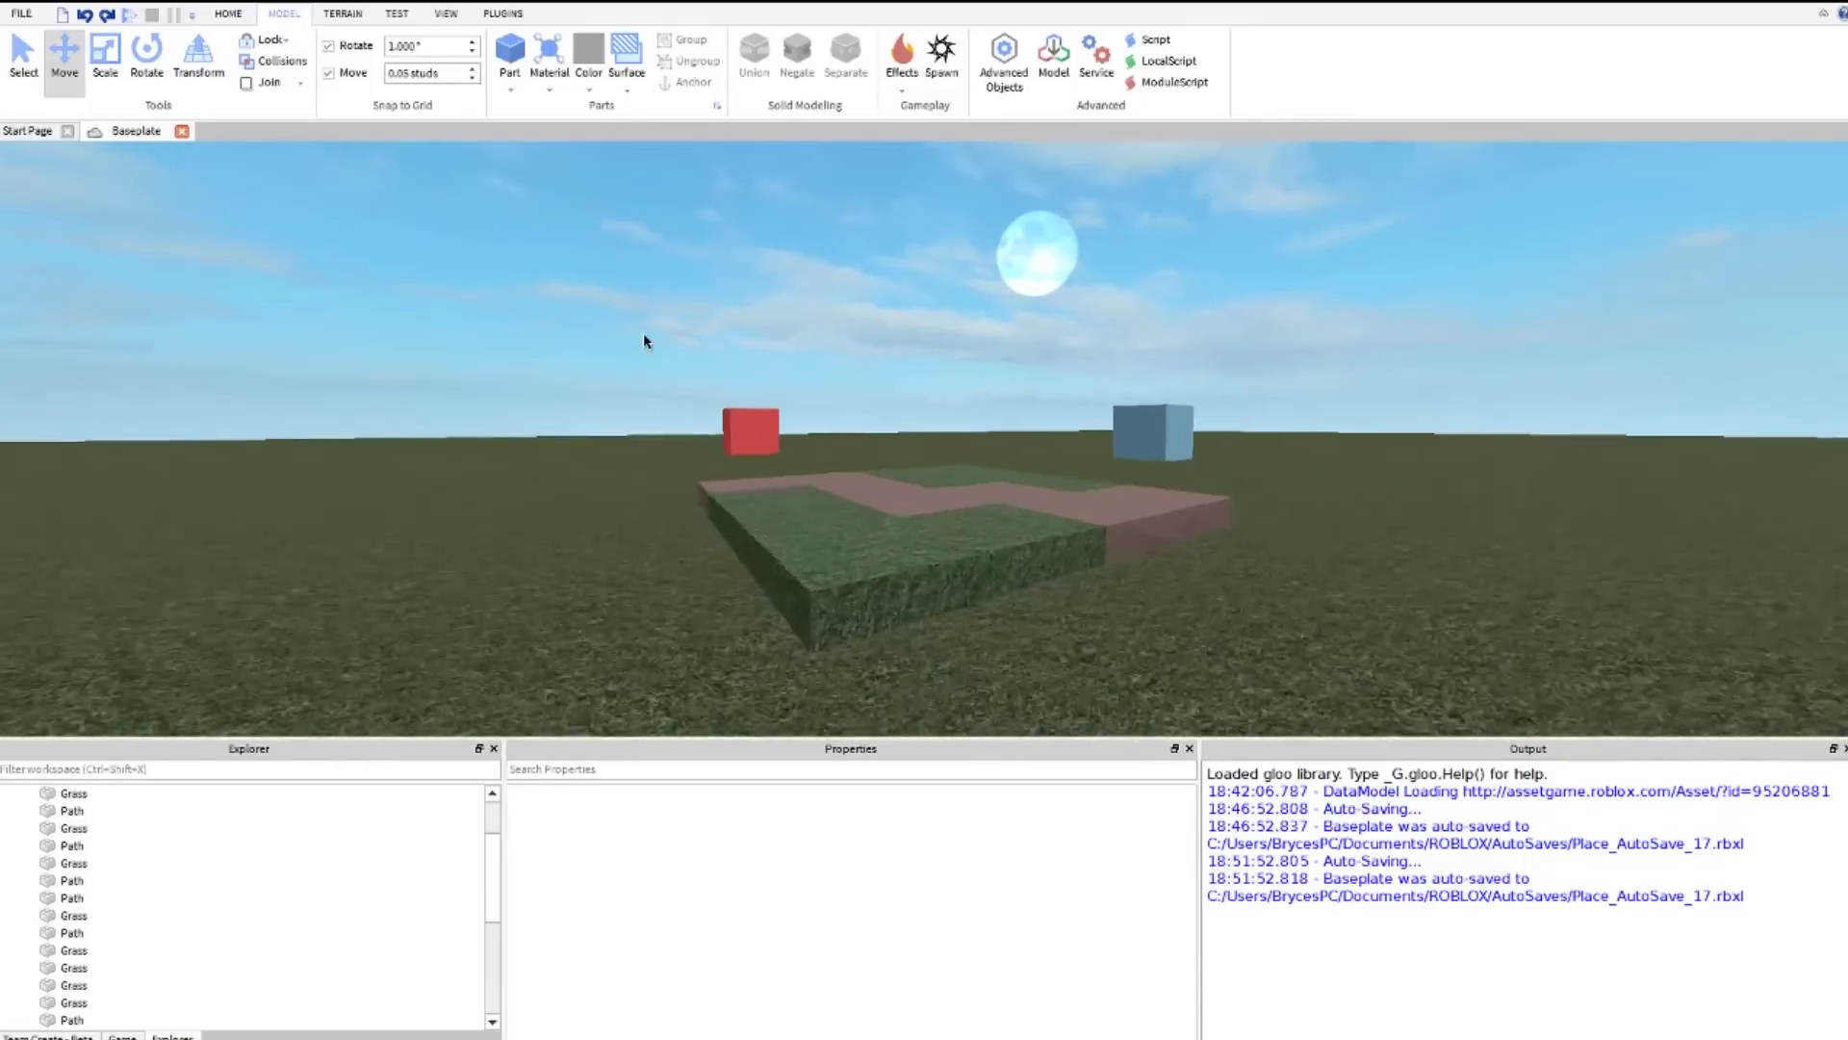
left_click_drag(722, 412, 1324, 664)
left_click(1325, 664)
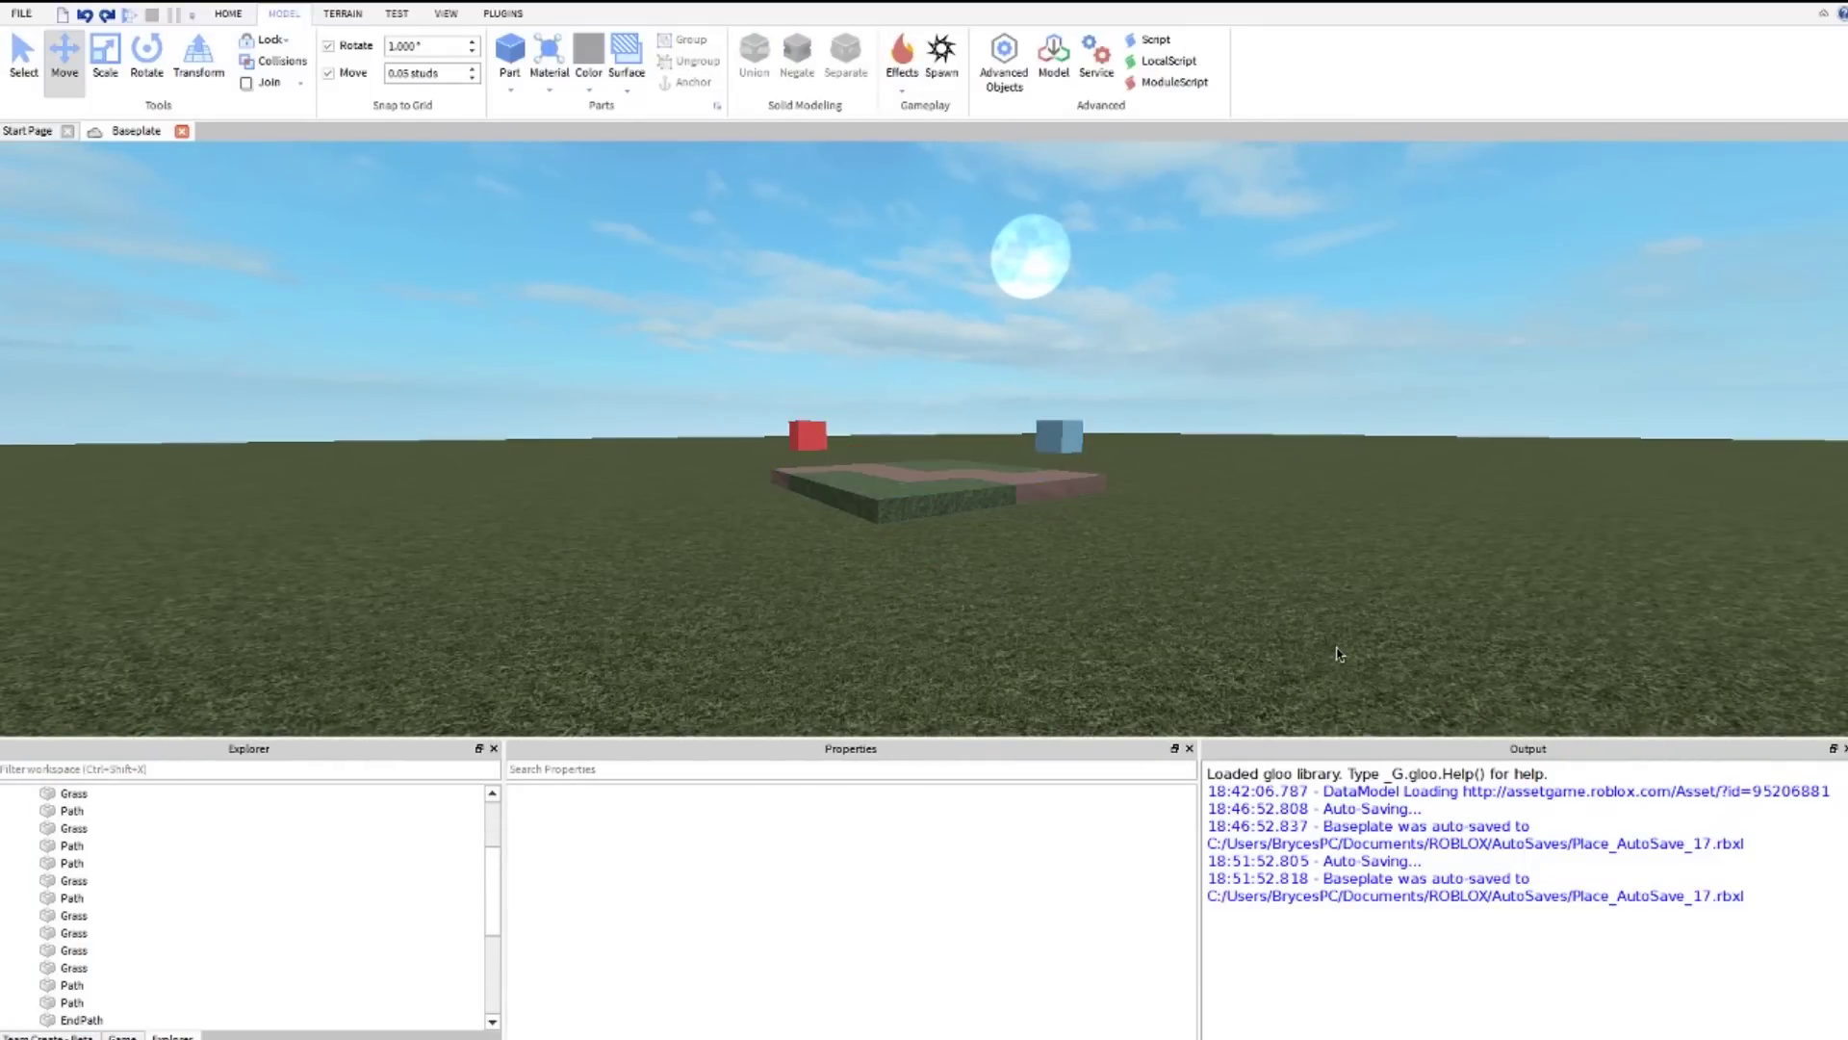
scroll(1241, 624, "up", 6)
right_click_drag(1242, 623, 1161, 612)
scroll(1161, 611, "down", 5)
scroll(1161, 612, "down", 2)
left_click_drag(539, 311, 1218, 605)
left_click(1222, 607)
scroll(1222, 606, "up", 5)
right_click_drag(1222, 606, 1175, 565)
scroll(1175, 565, "down", 5)
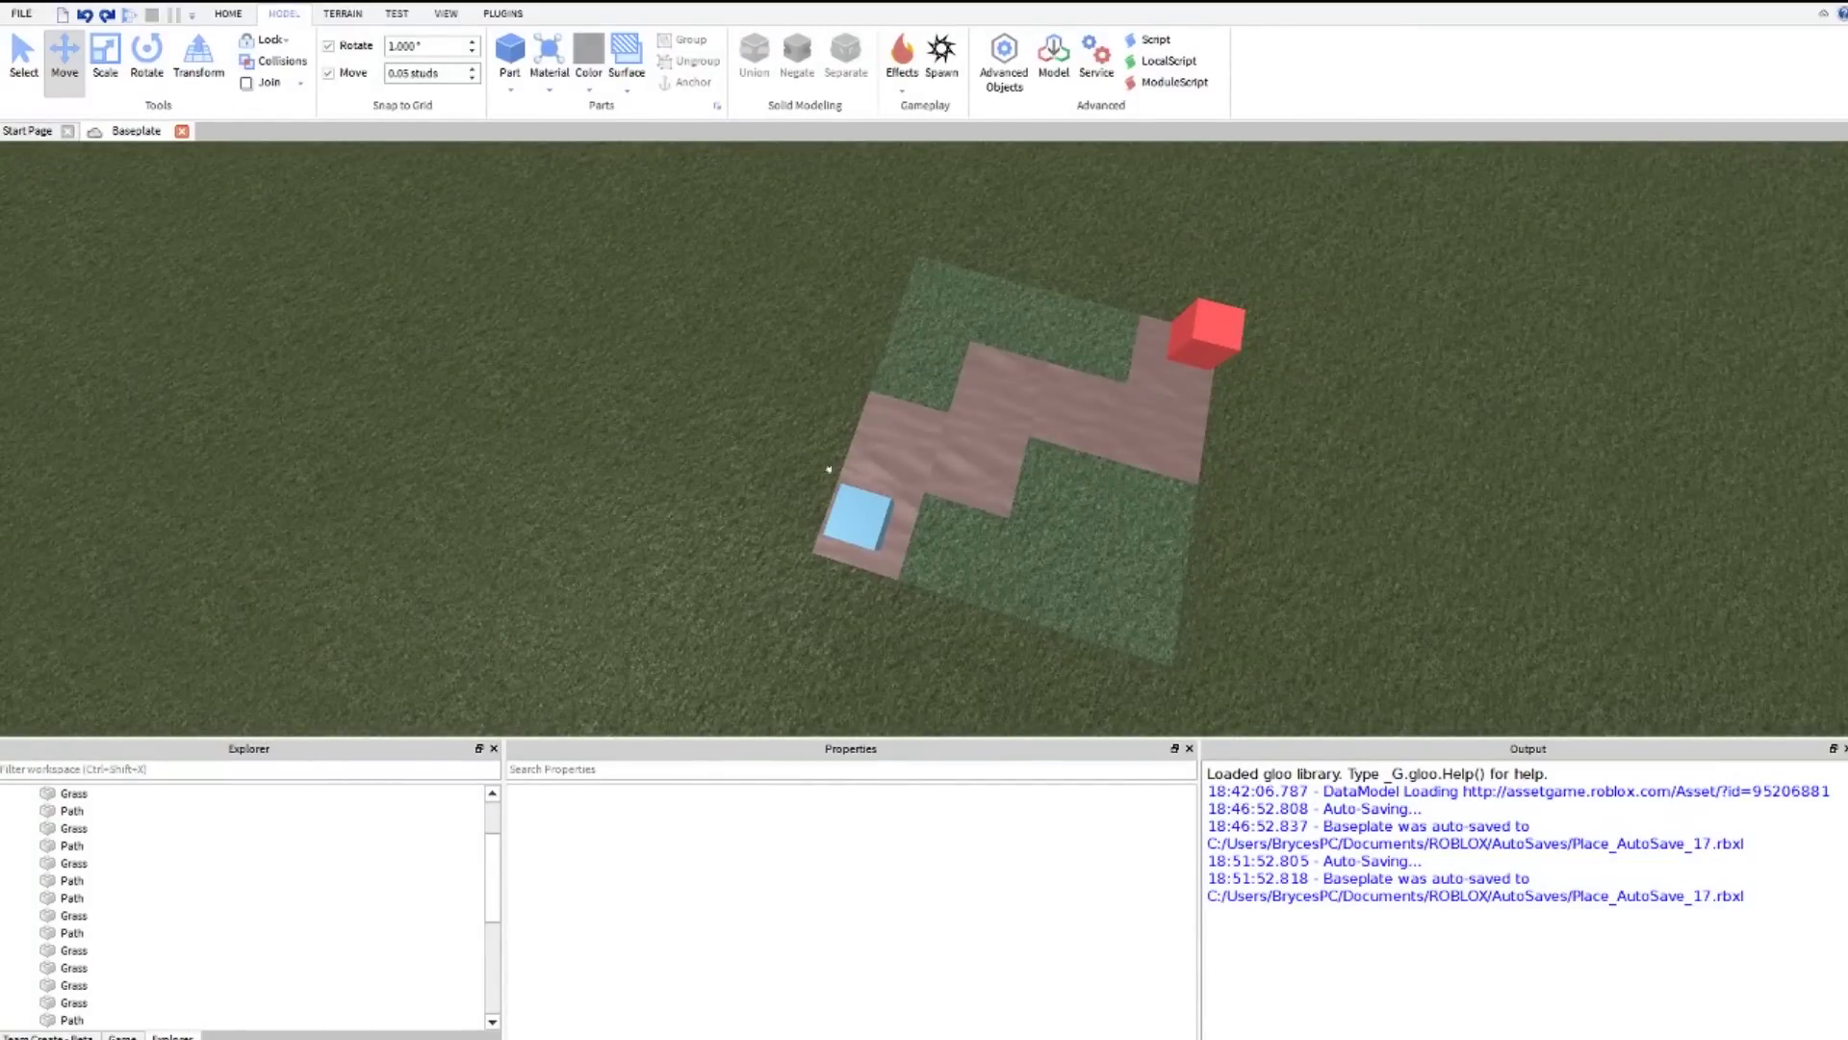
right_click_drag(865, 461, 734, 508)
scroll(1046, 299, "up", 3)
right_click_drag(1086, 407, 994, 466)
scroll(995, 466, "up", 3)
scroll(292, 871, "up", 2)
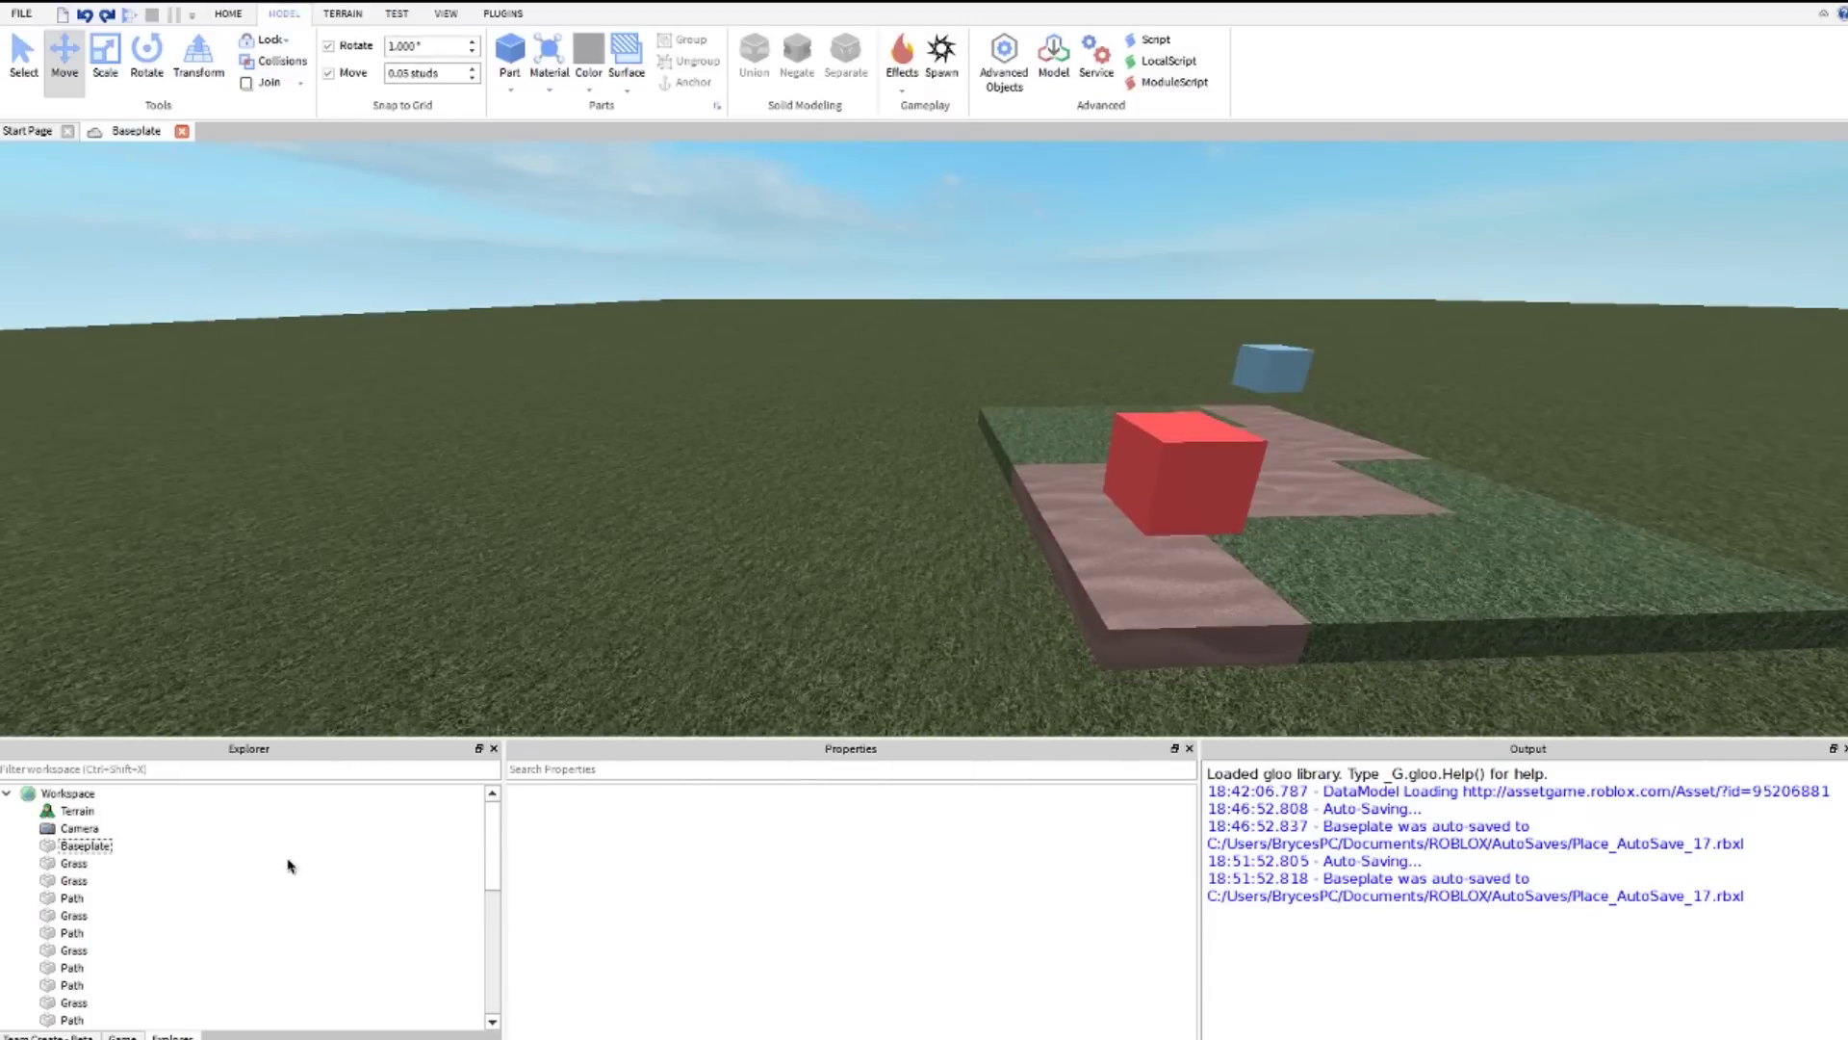
Step: Highlight the first three Grass parts in the Workspace list, clear the selection and inspect the board
scroll(581, 524, "down", 5)
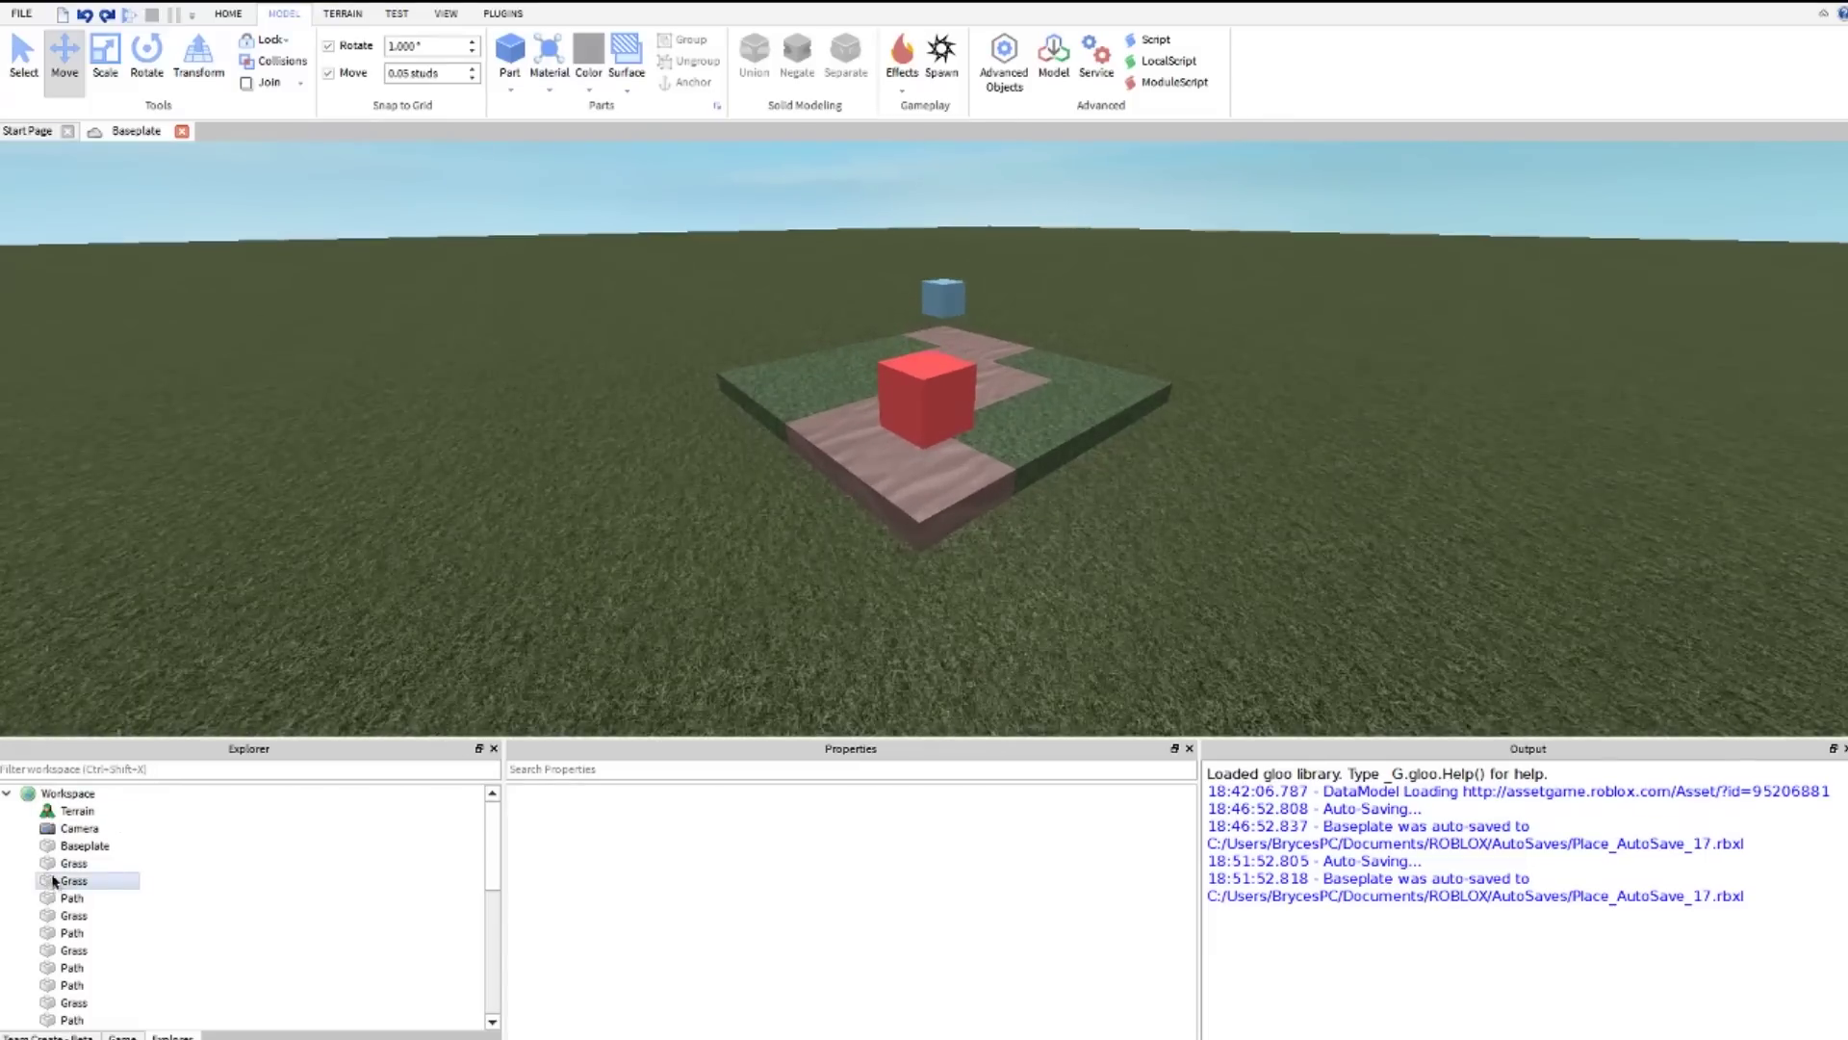
left_click(73, 862)
left_click(69, 882, "ctrl")
left_click(76, 917, "ctrl")
left_click(453, 607)
right_click_drag(453, 606, 457, 600)
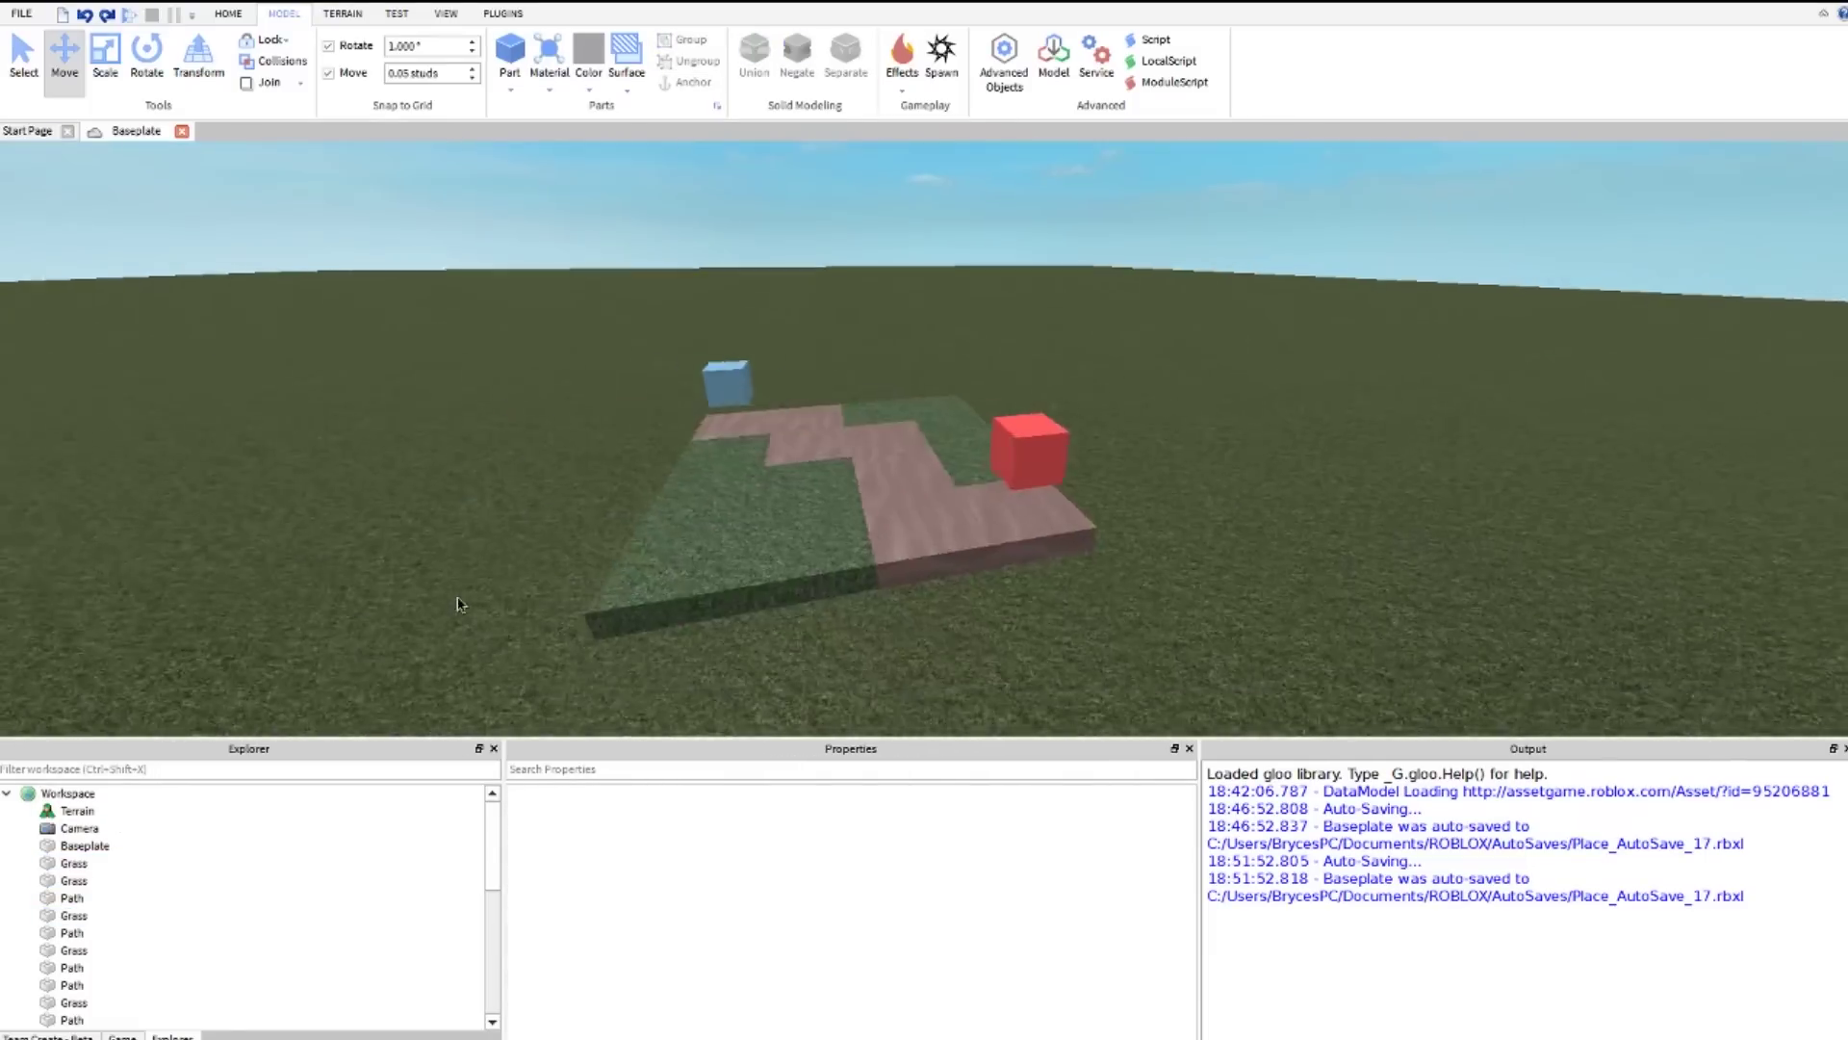
Step: Select all nine Grass tiles on both sides of the sand route and group them into one model
scroll(457, 600, "down", 3)
right_click_drag(719, 431, 716, 435)
scroll(719, 431, "up", 2)
left_click_drag(796, 371, 1069, 537)
right_click_drag(1018, 450, 1016, 454)
scroll(1015, 451, "up", 4)
scroll(1015, 451, "up", 1)
left_click(906, 414, "ctrl")
left_click(997, 358, "ctrl")
left_click(1107, 347, "ctrl")
left_click(1172, 404, "ctrl")
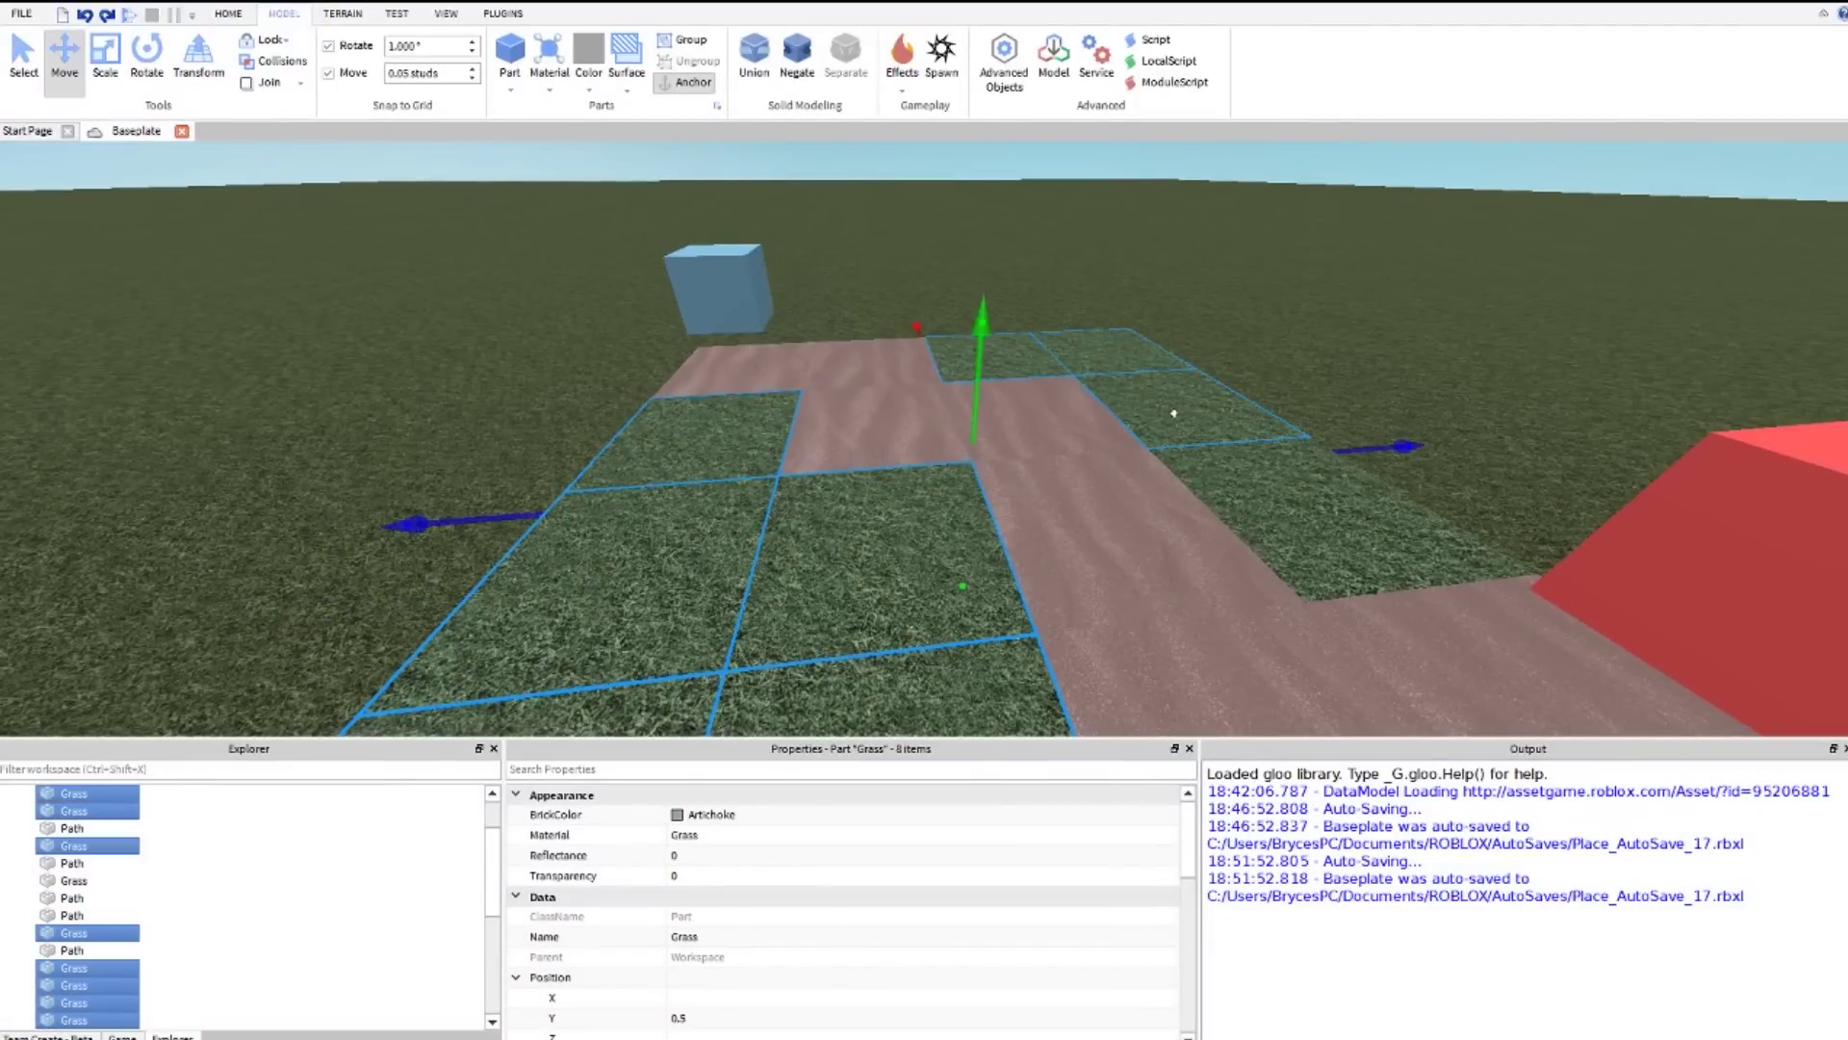
left_click(1238, 500, "ctrl")
key("ctrl+g")
Step: Name the grass tile model OuterScenery
left_click(590, 835)
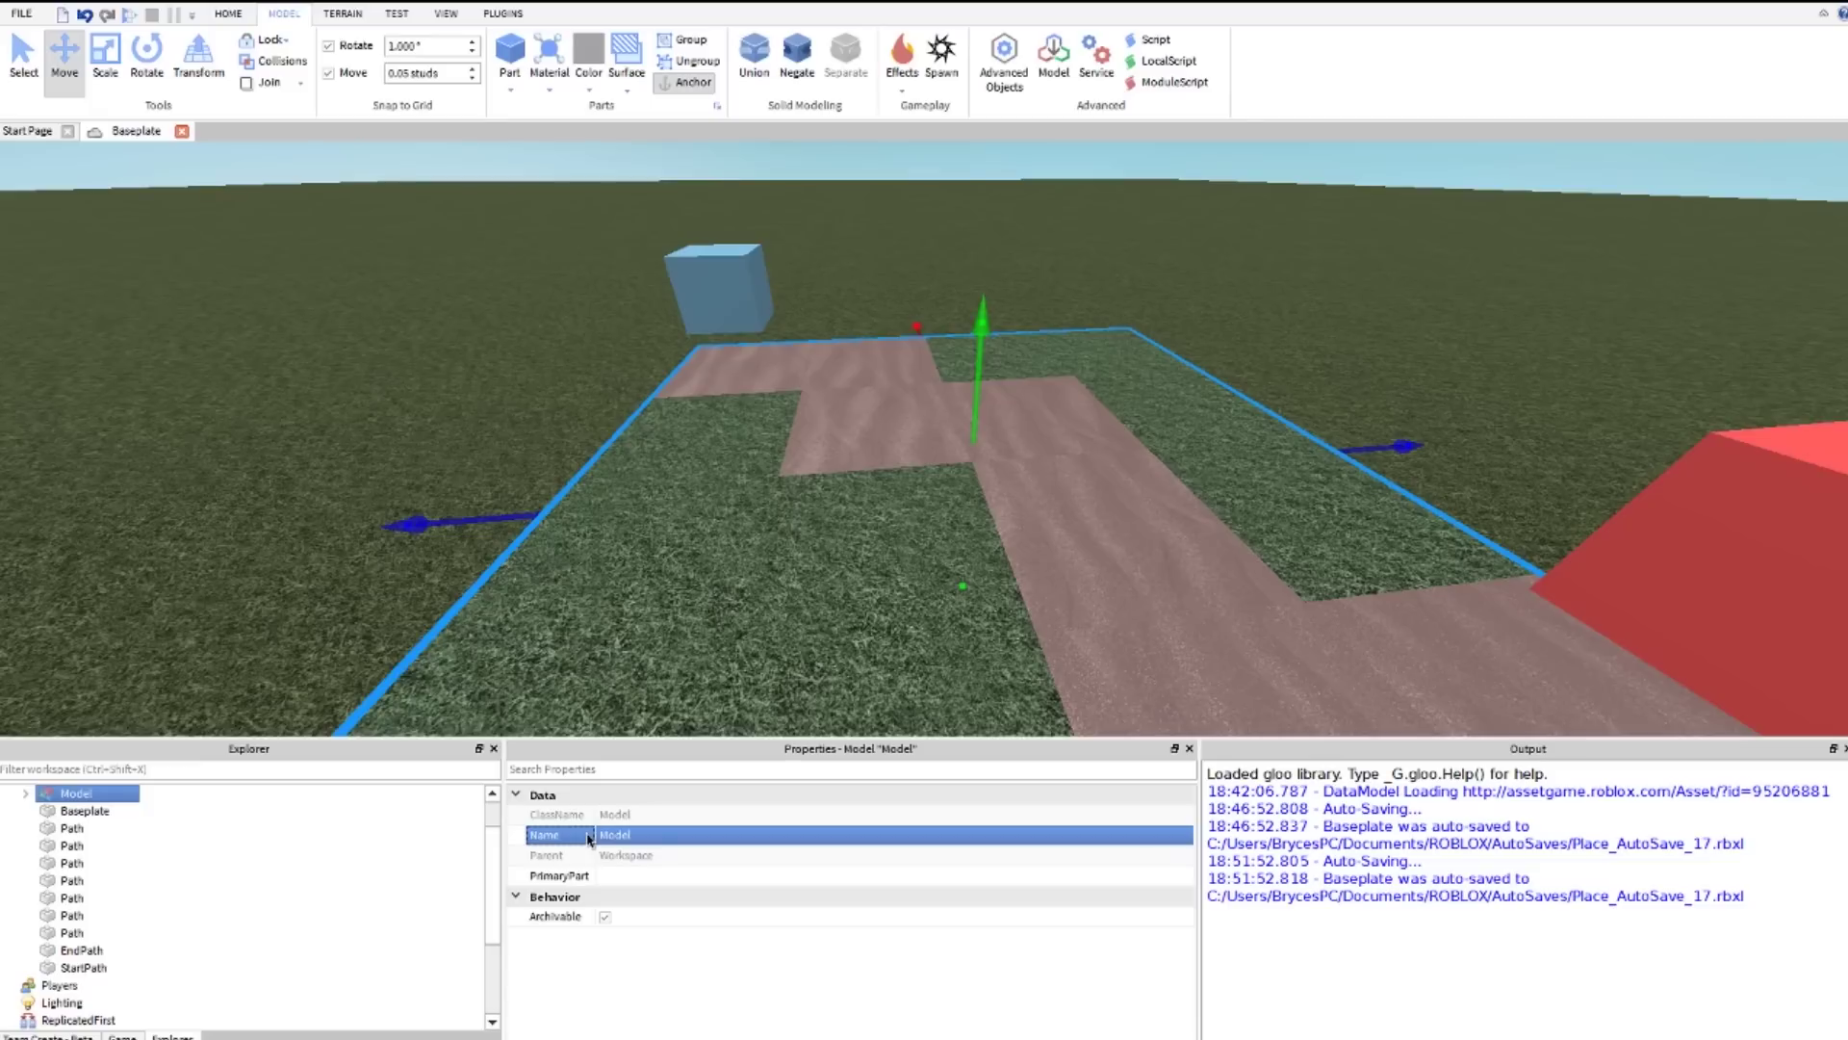
left_click(644, 830)
type("Out")
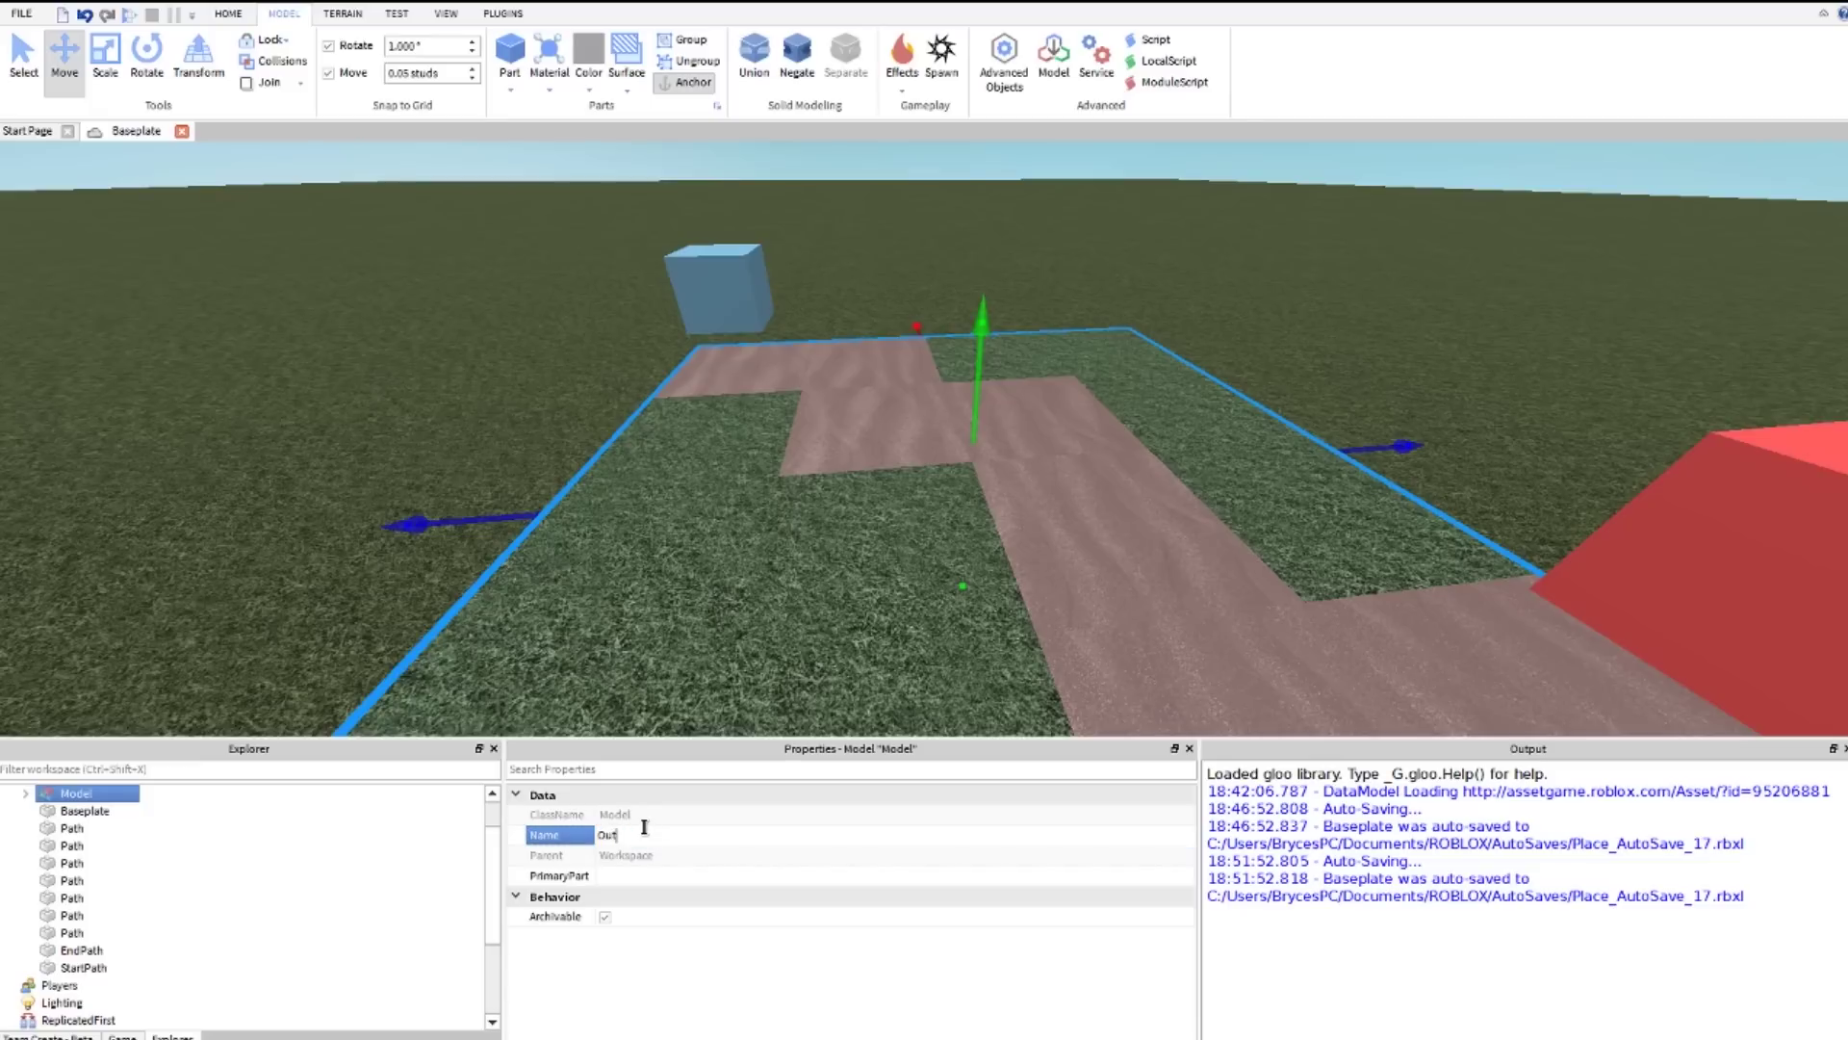
type("erScenery")
key("Return")
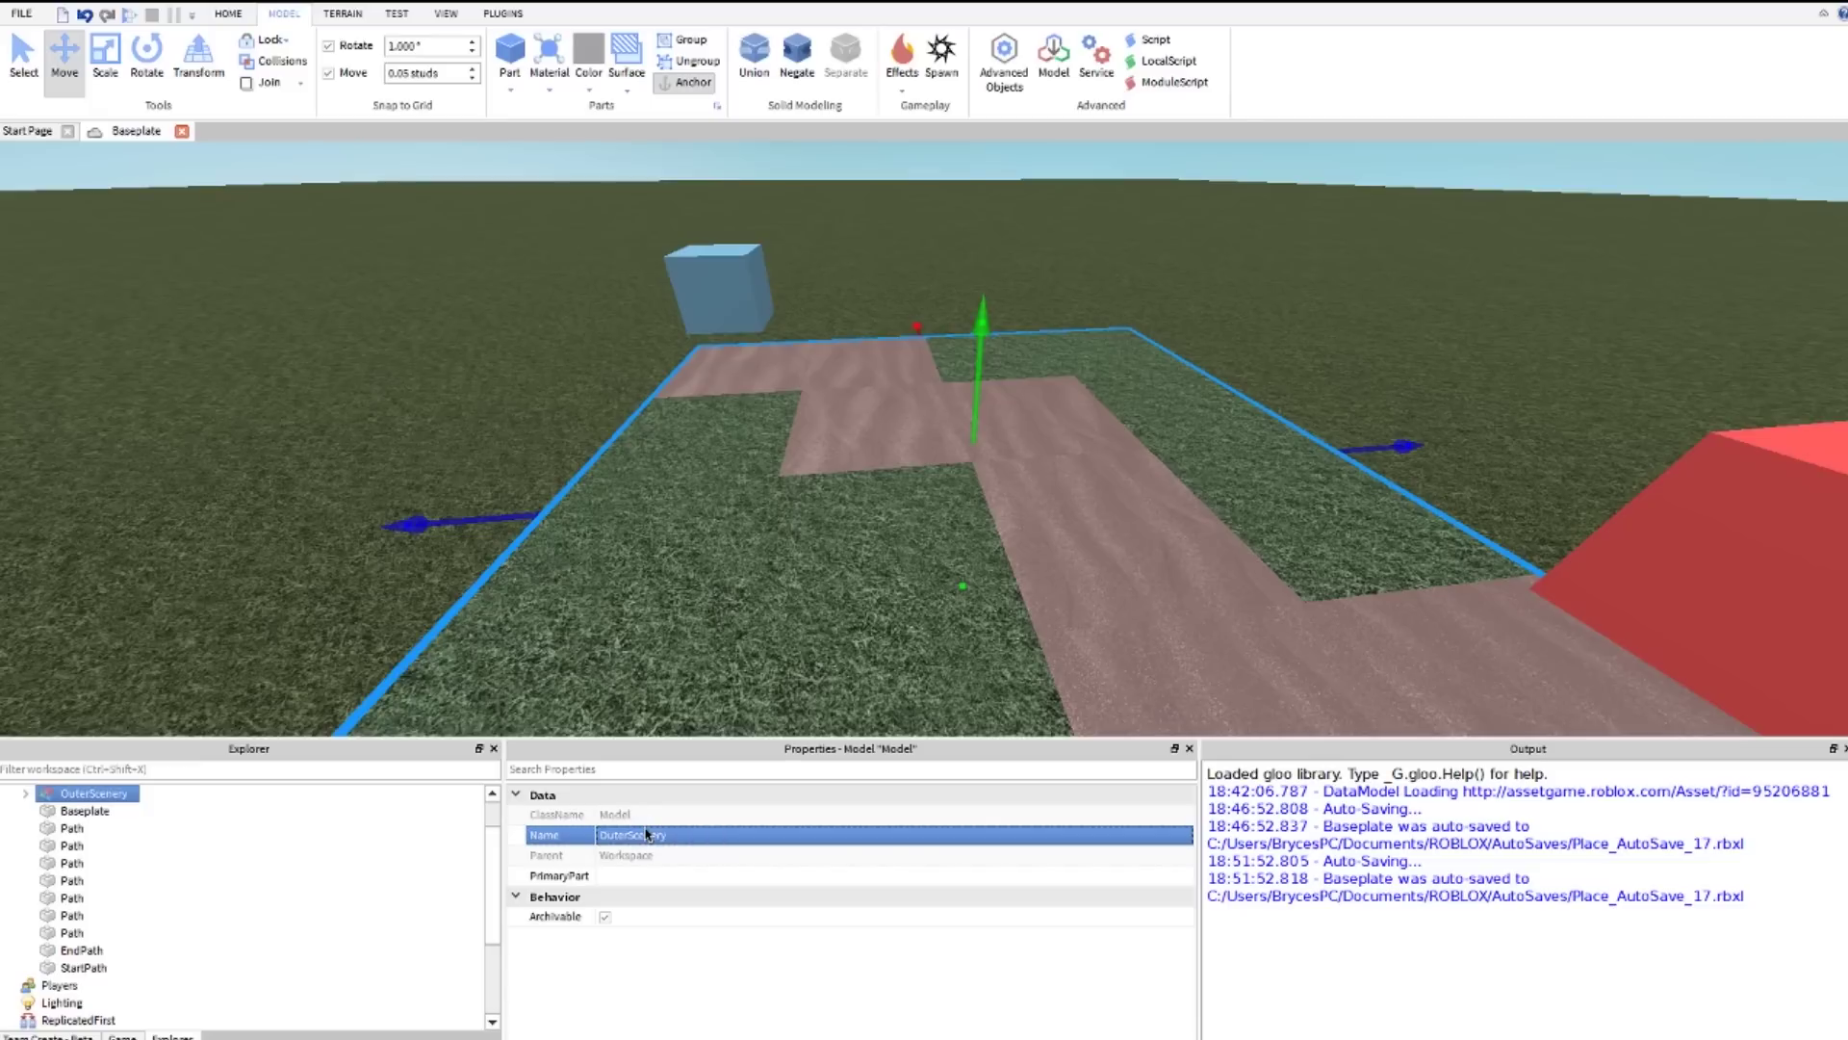
Step: Group all the Path parts into one model and name it Paths
scroll(645, 712, "down", 5)
left_click(73, 828)
left_click(106, 932, "shift")
key("ctrl+g")
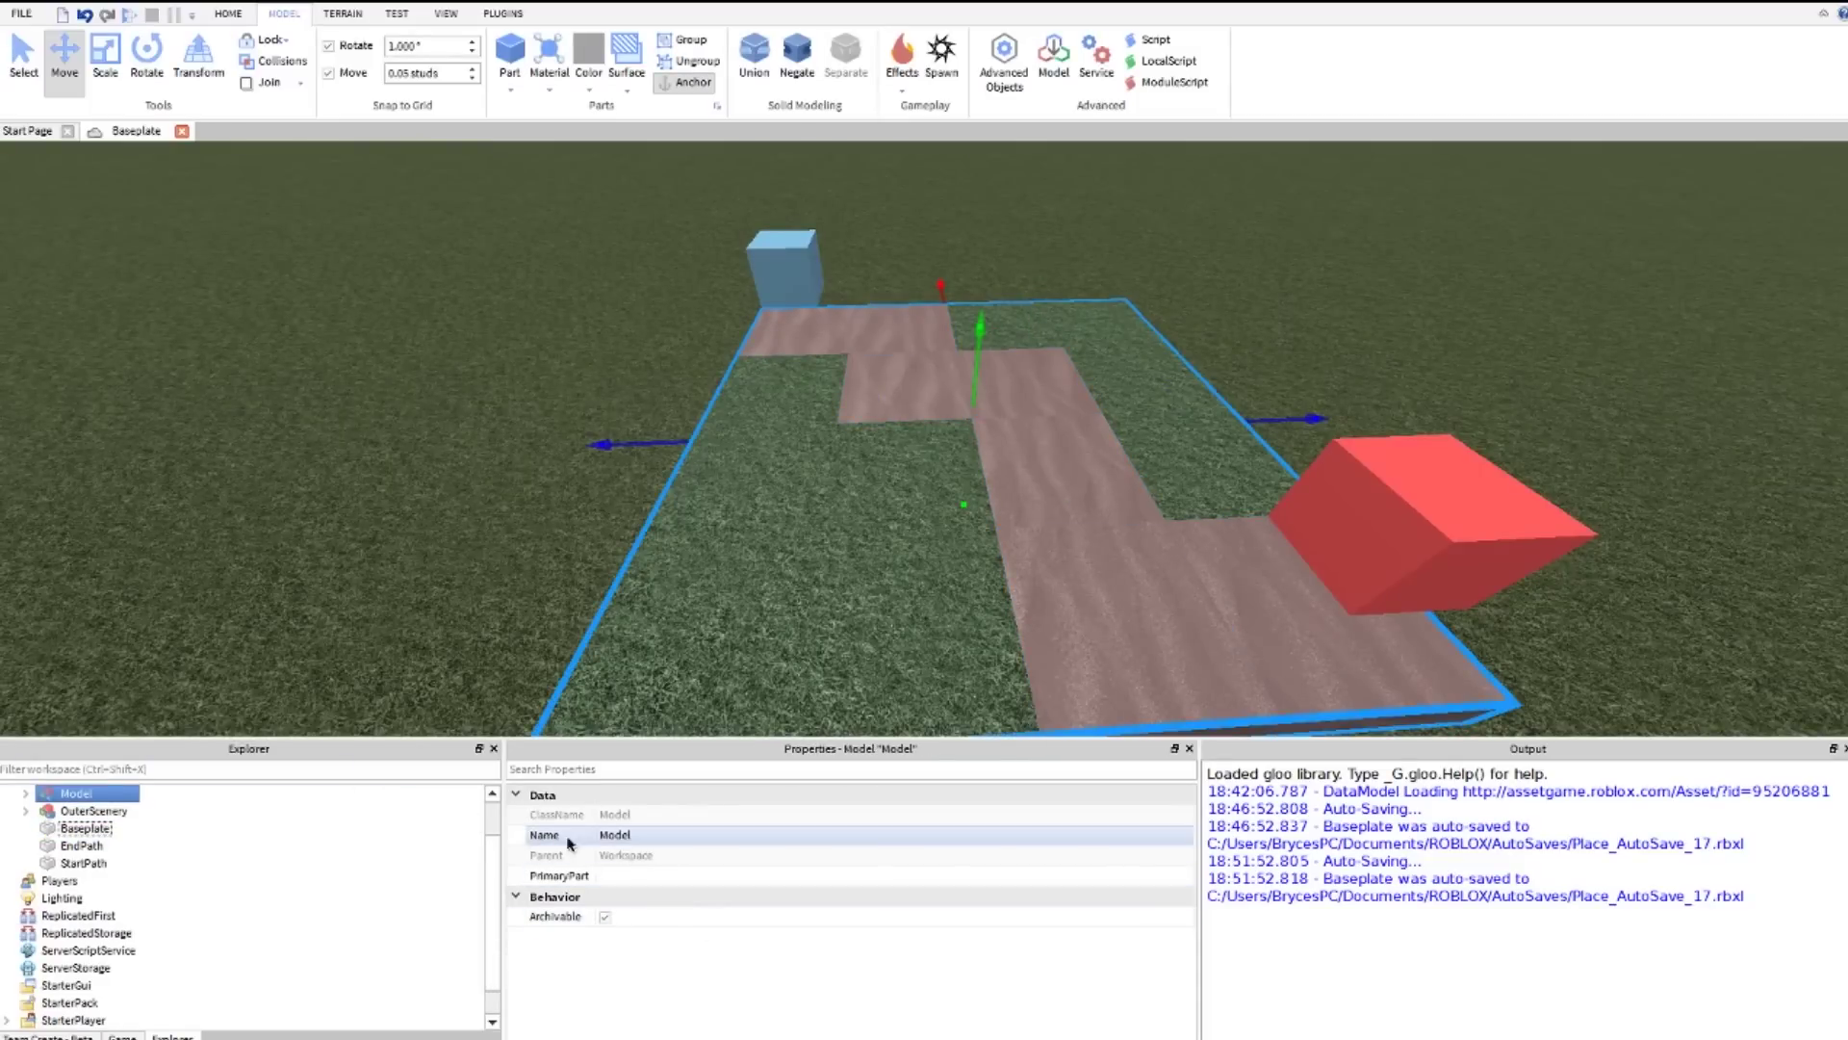
left_click(616, 835)
type("Paths")
key("Return")
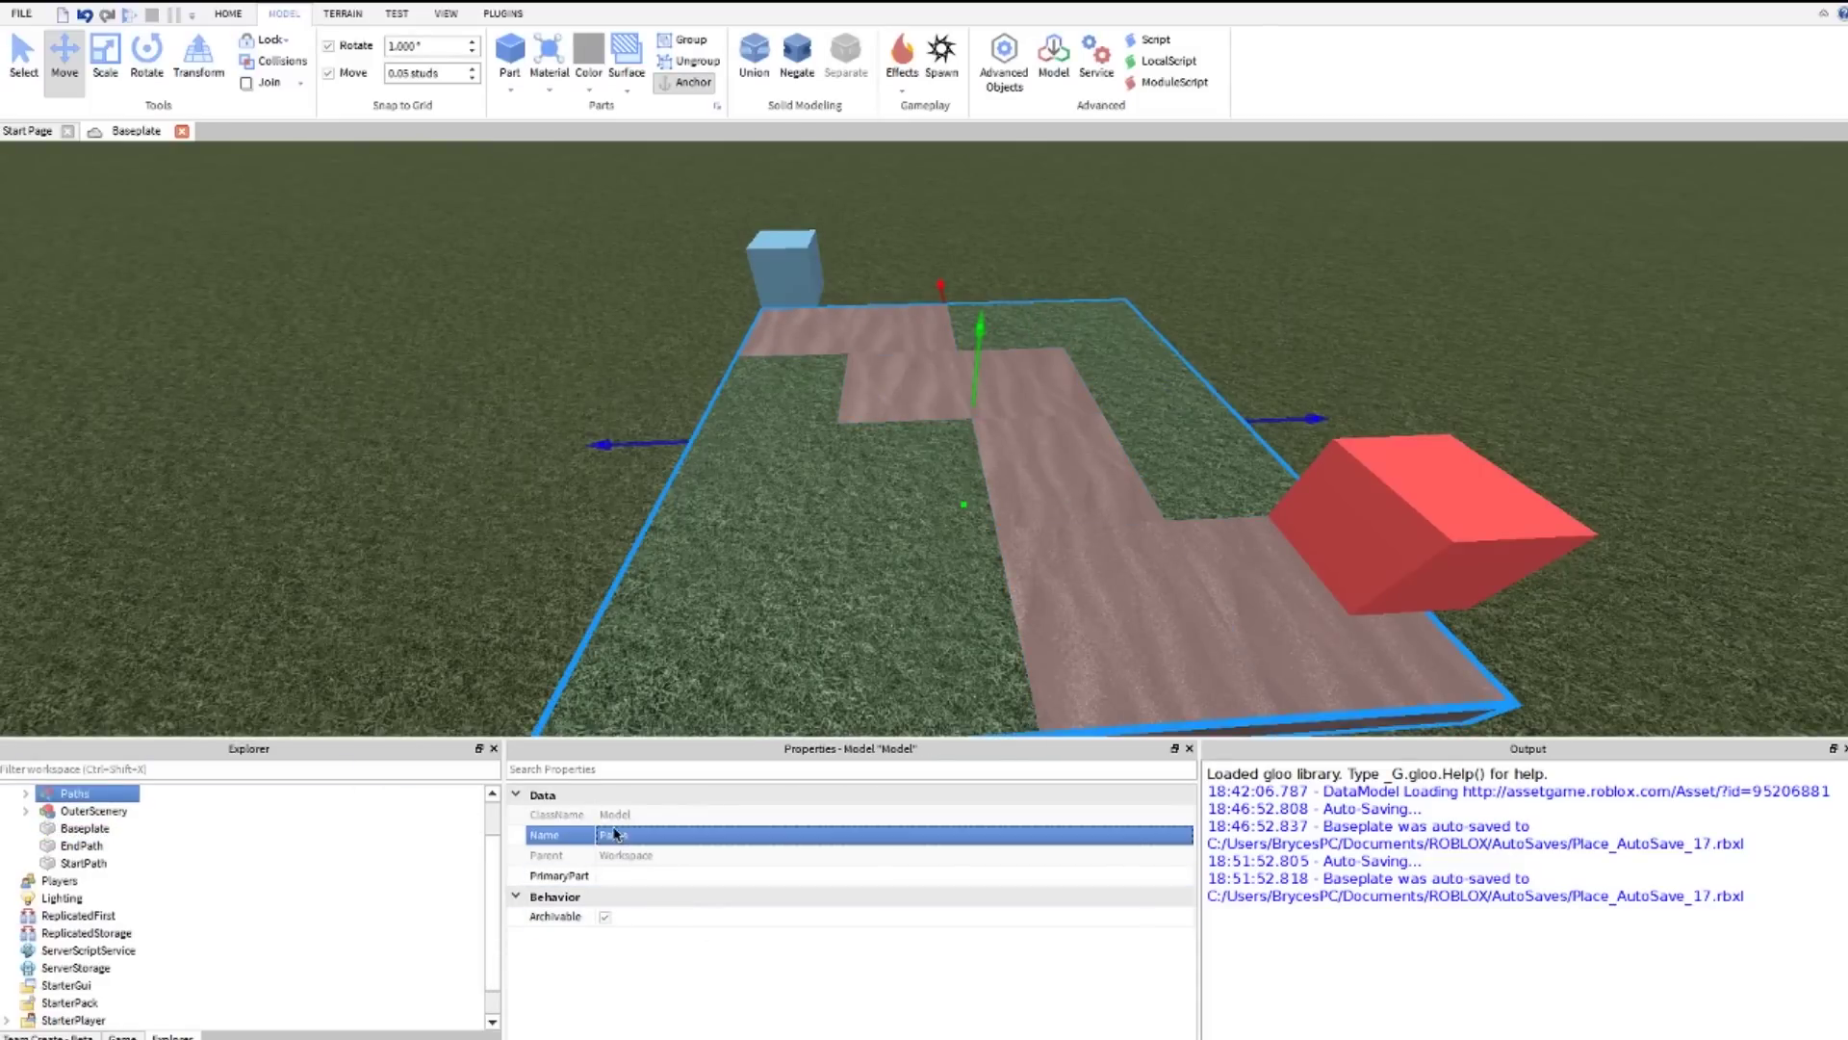
Step: Lift the Paths model above the grass tiles and return it to its original height
scroll(982, 308, "up", 5)
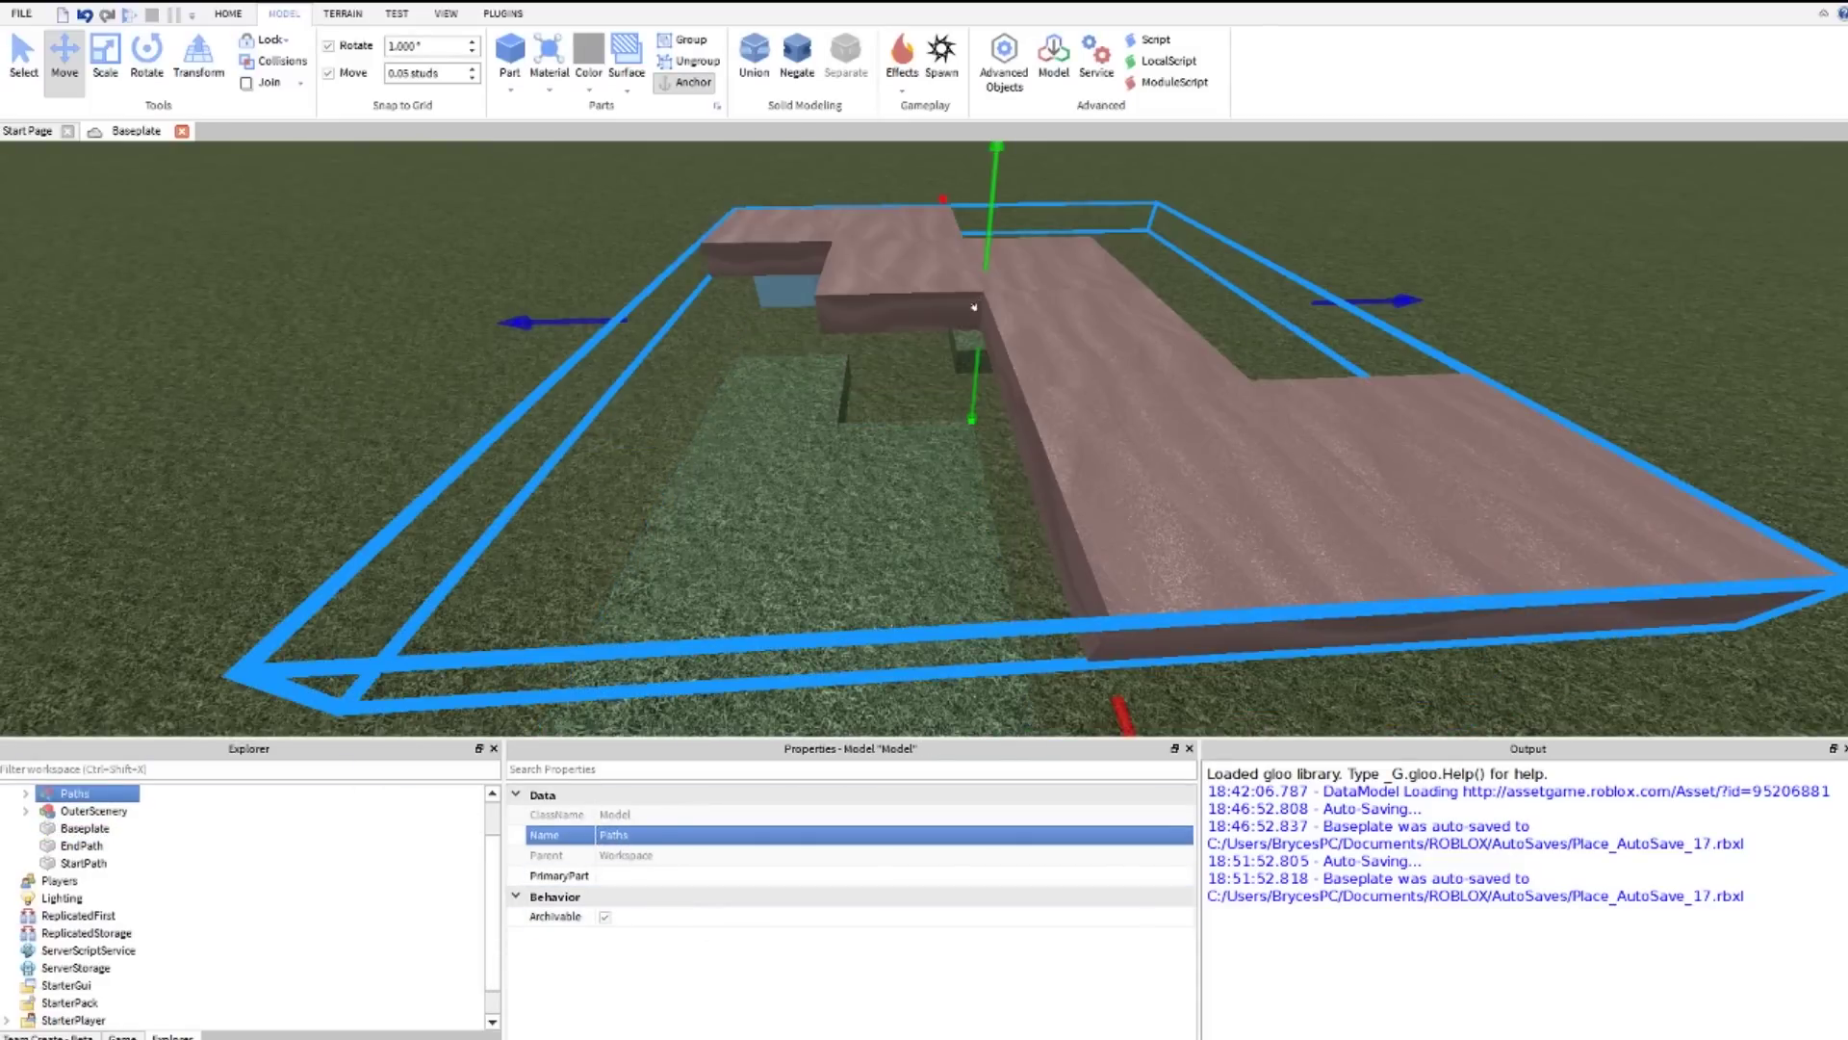
scroll(974, 306, "down", 5)
Step: Group the Paths and OuterScenery models together with the EndPath and StartPath cubes into a single model
left_click(82, 845)
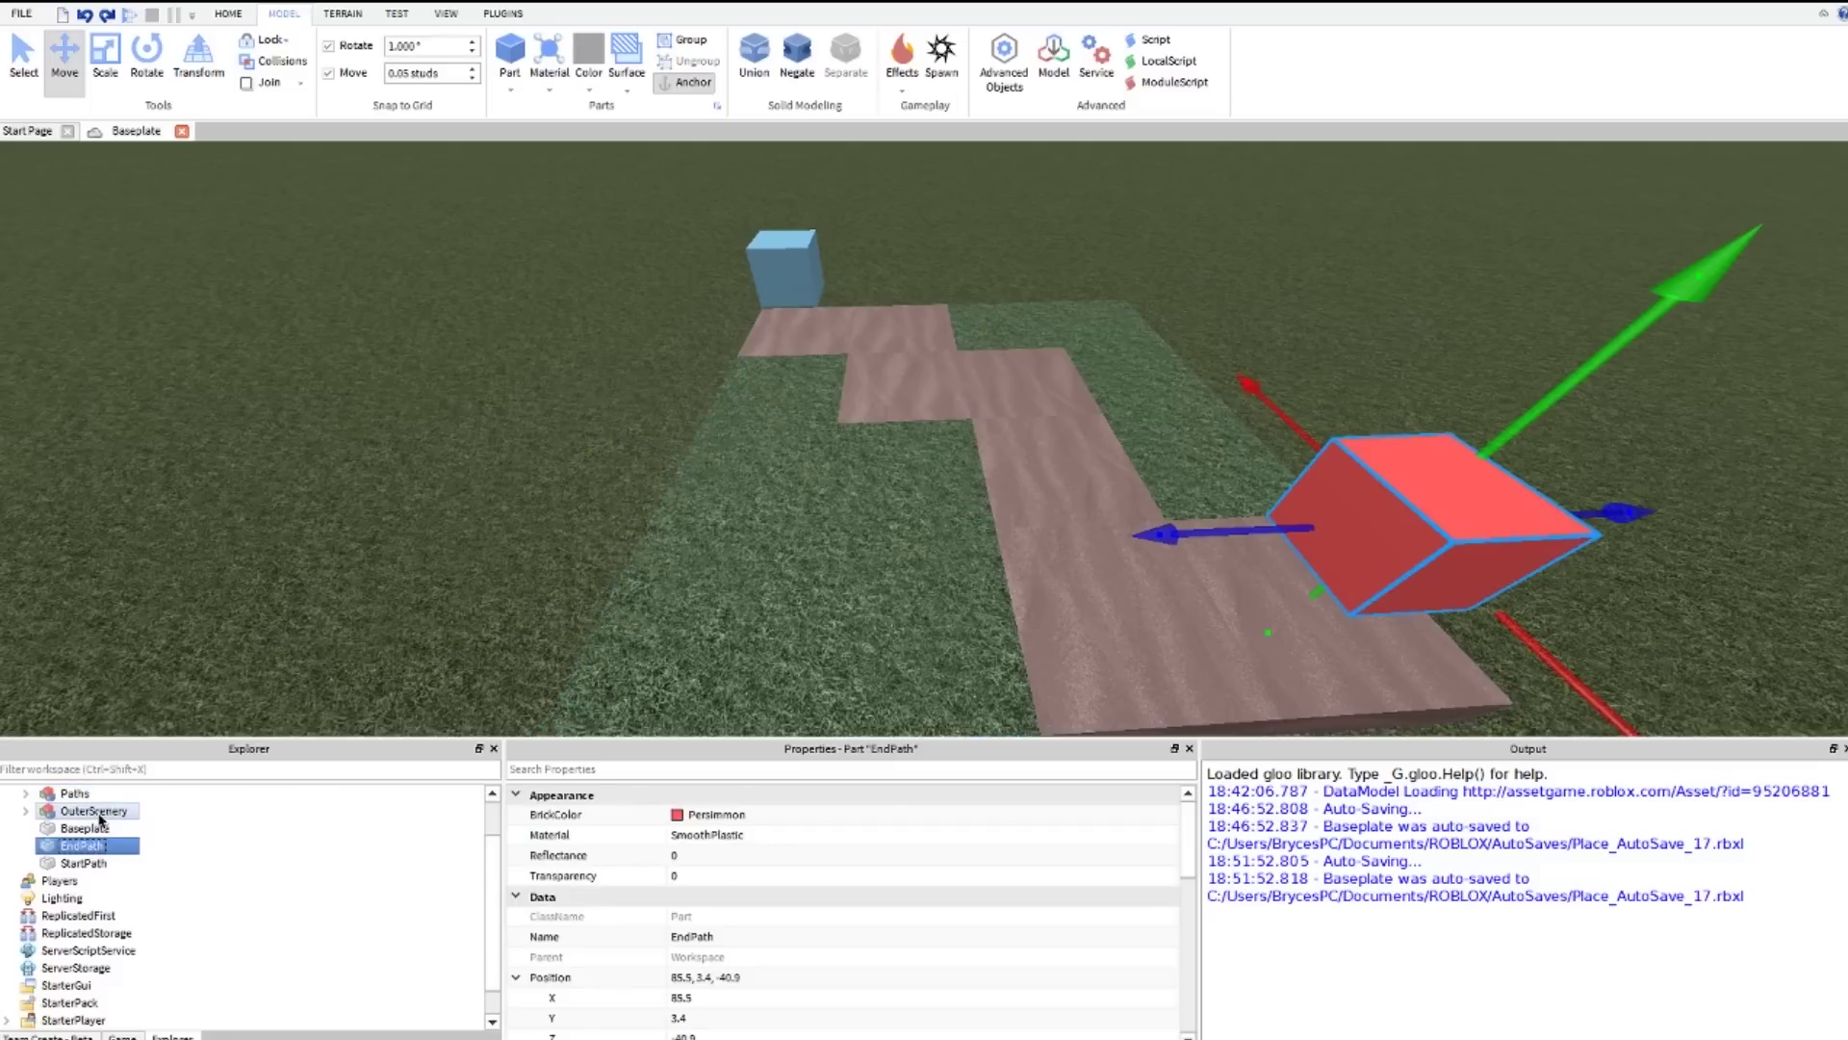
left_click(99, 813, "ctrl")
left_click(99, 797)
left_click(98, 815, "ctrl")
left_click(95, 845)
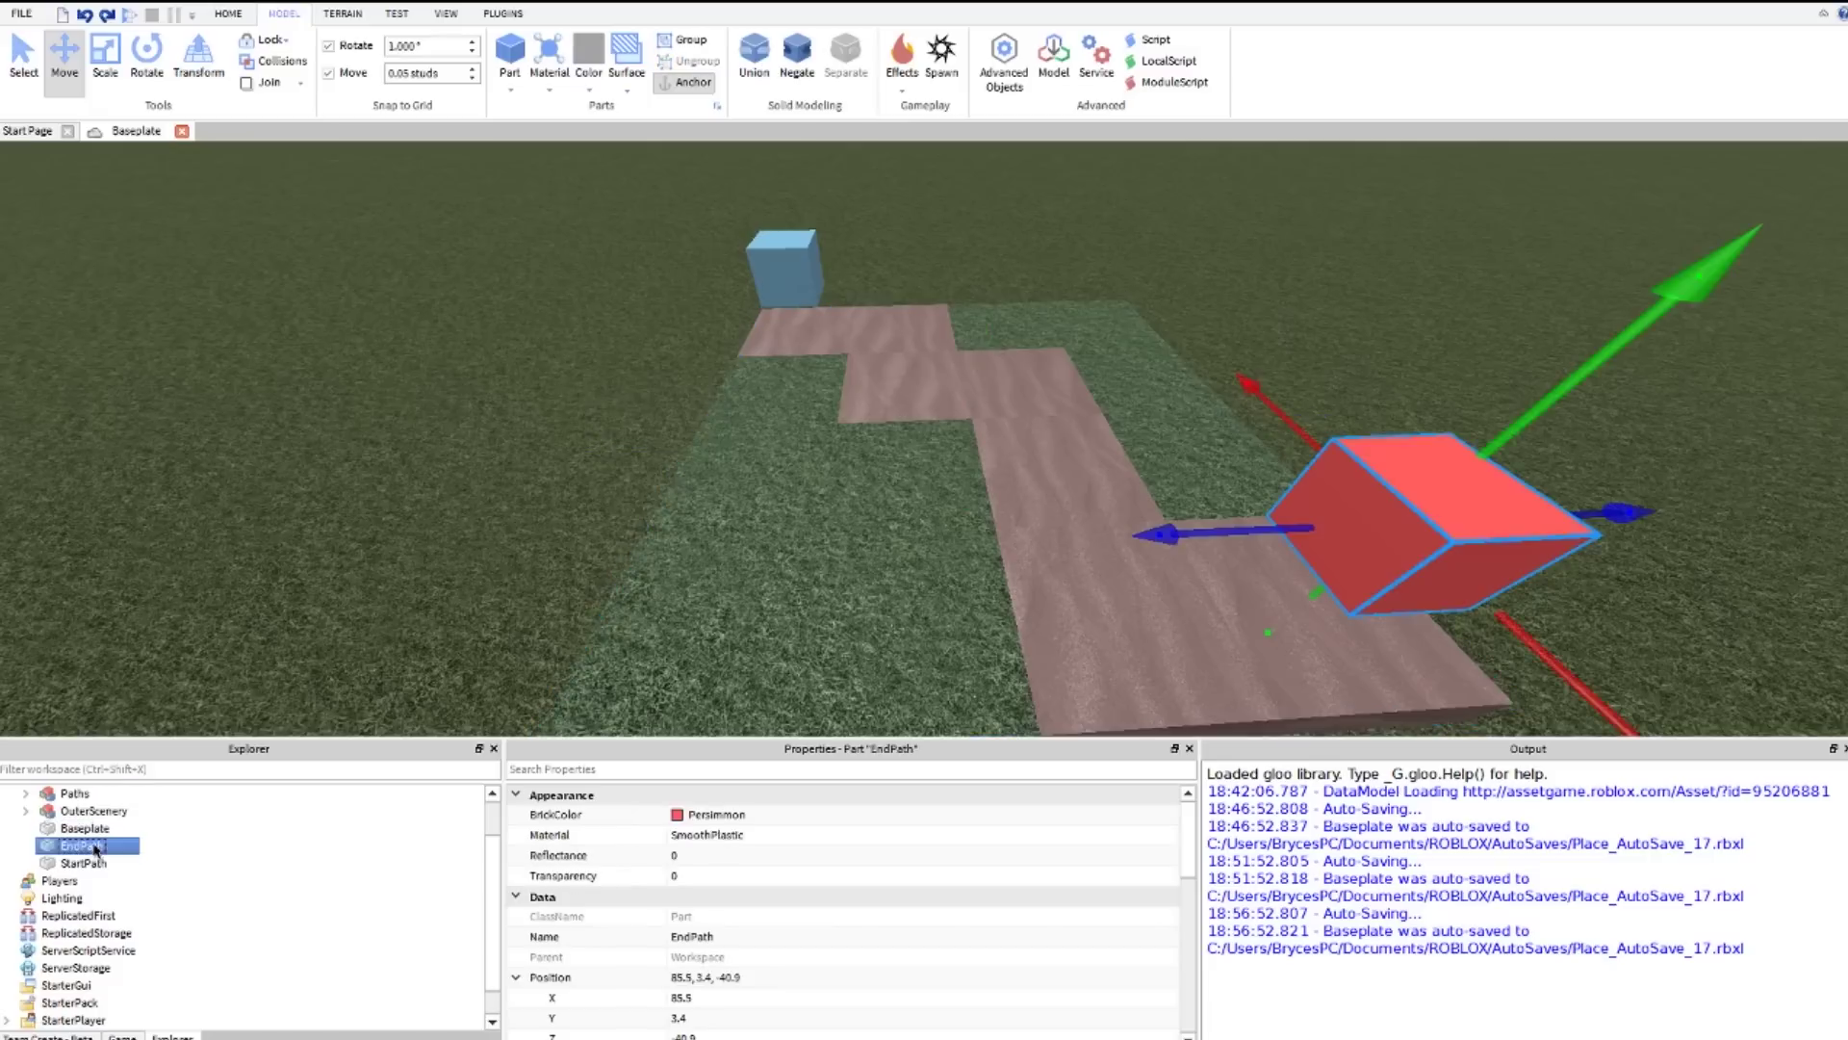
left_click(91, 862, "ctrl")
mouse_move(90, 855)
left_mouse_down()
mouse_move(70, 783)
mouse_move(79, 844)
left_mouse_up()
left_click(27, 811)
left_click(56, 814)
left_click(58, 827, "ctrl")
key("ctrl+g")
Step: Name the model containing the whole board Game1
left_click(646, 836)
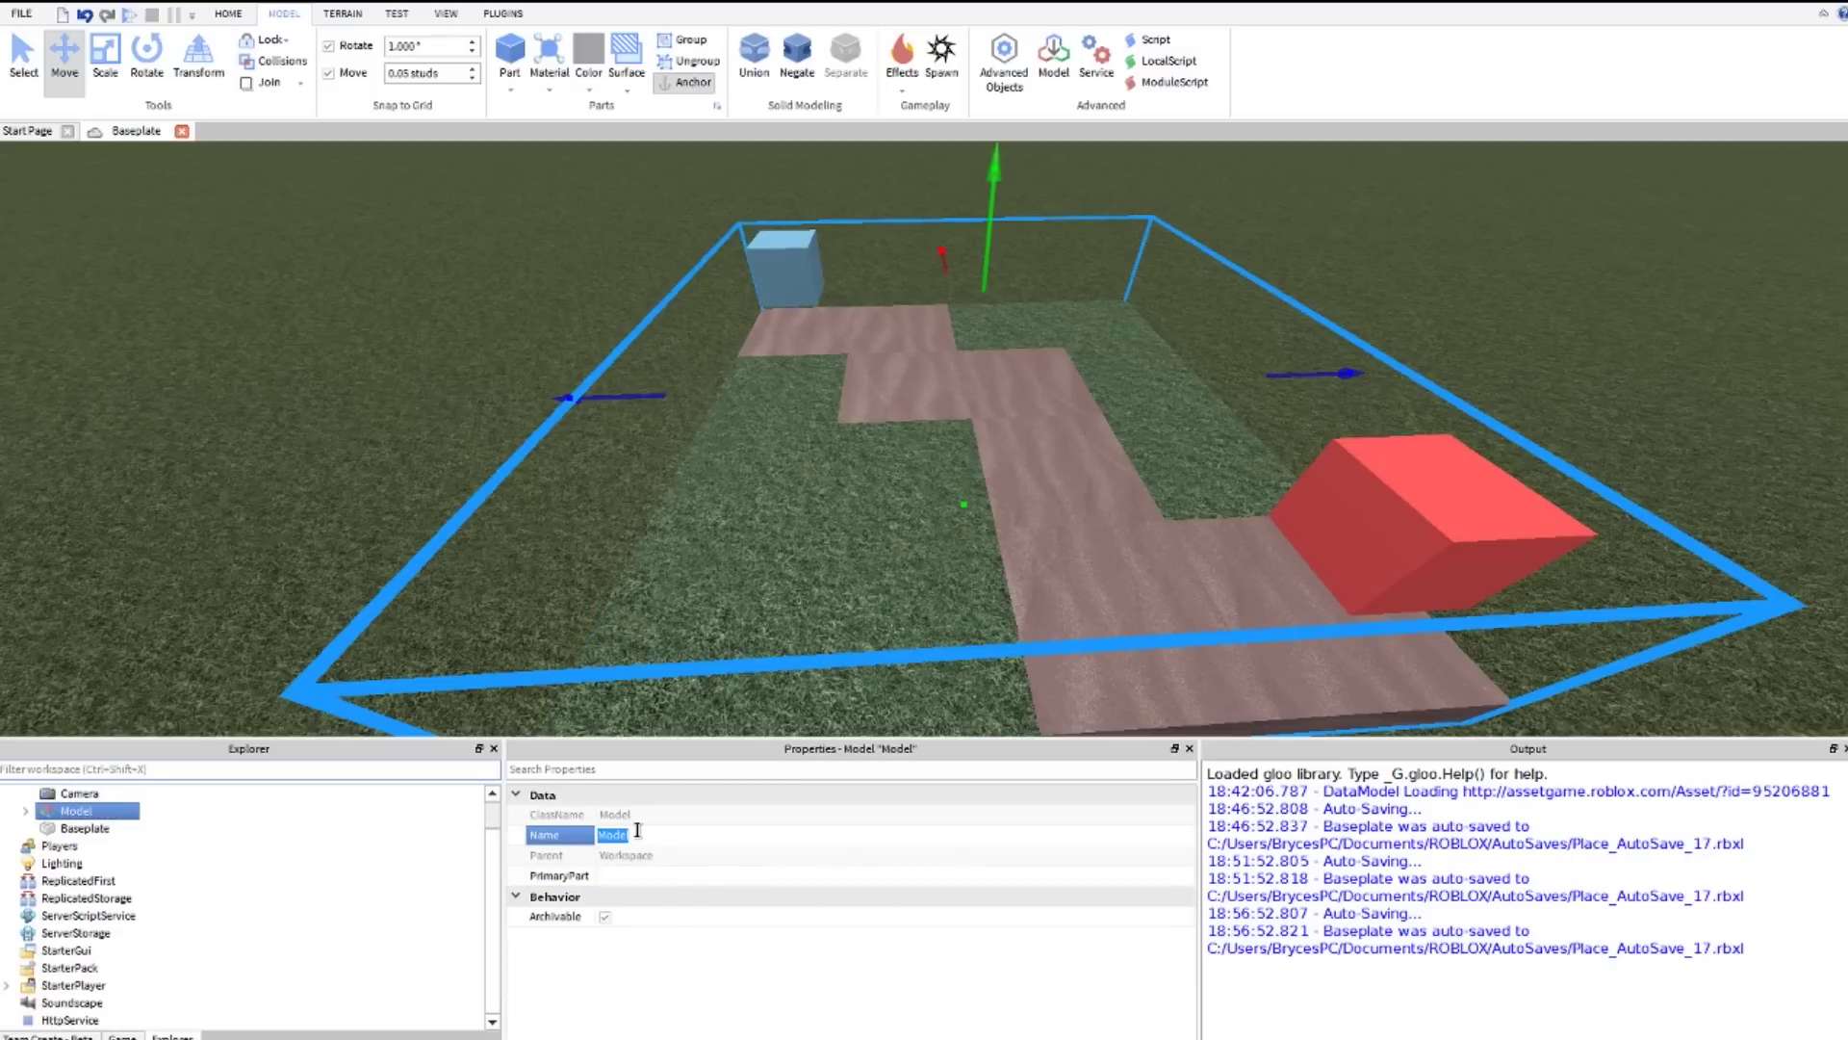
type("Game1")
key("Return")
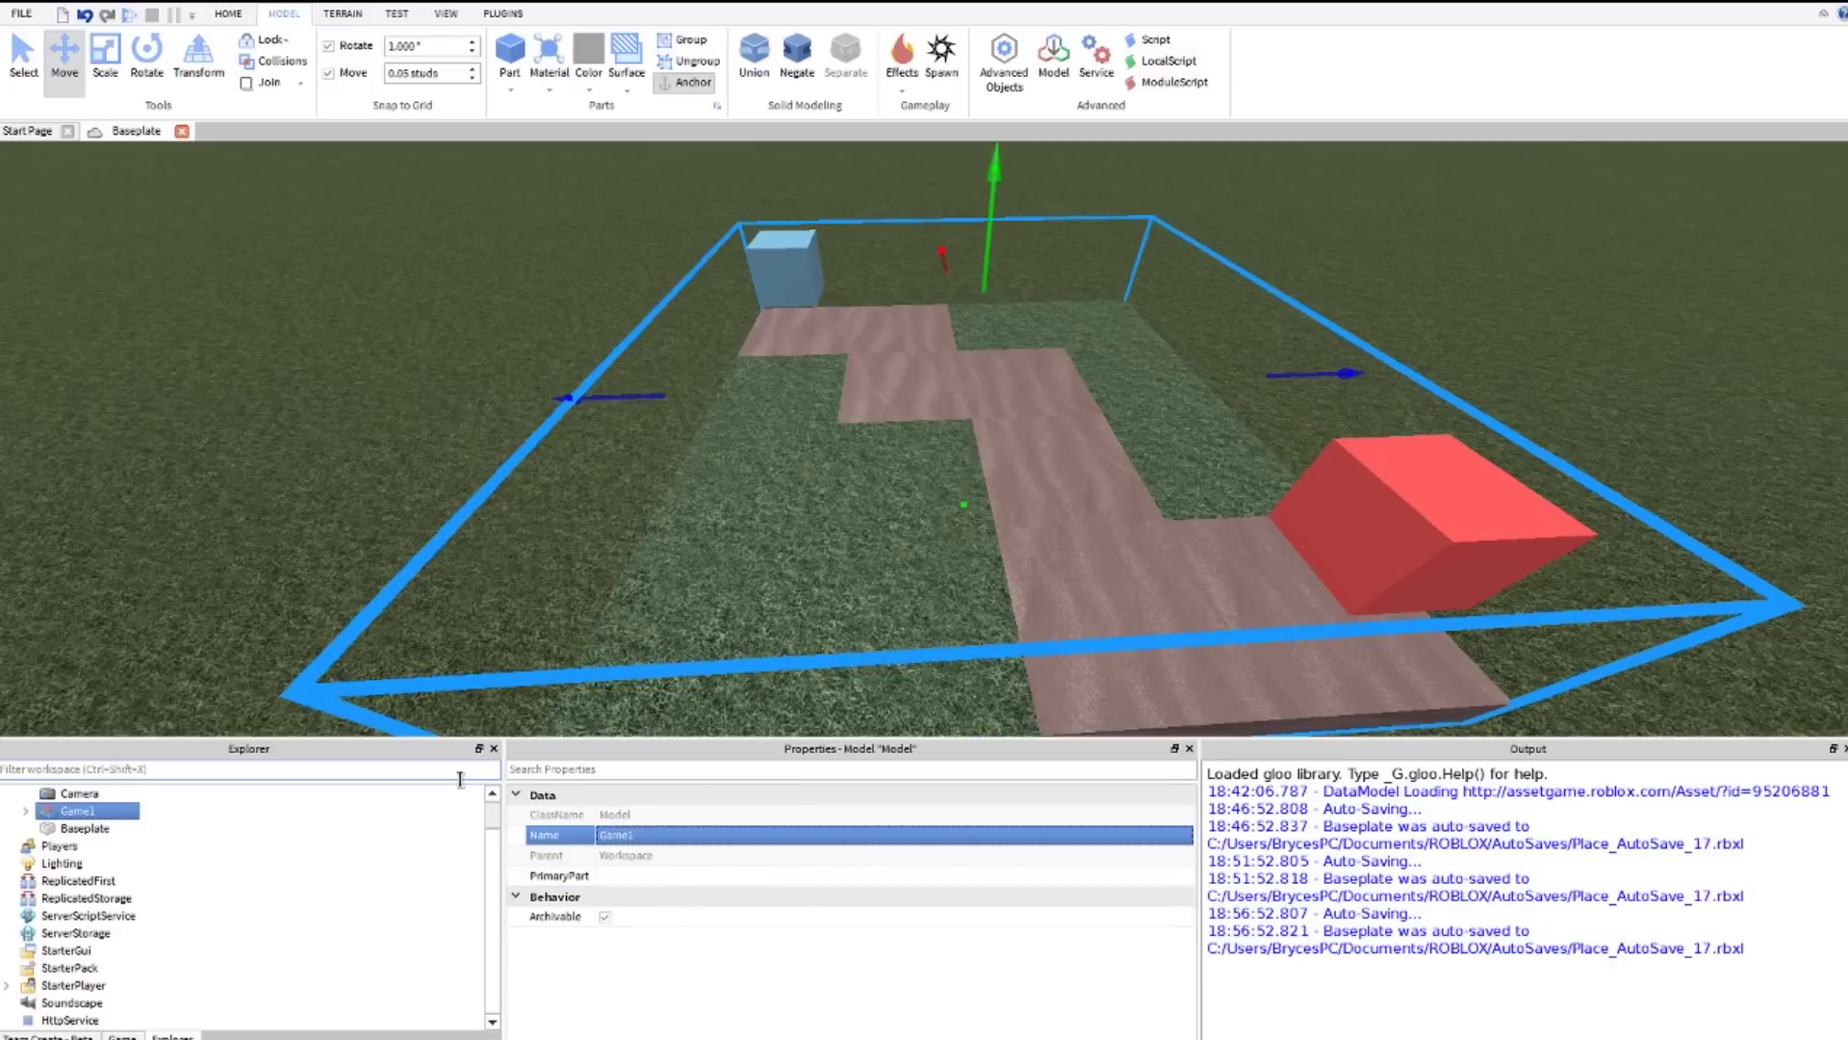
Step: Name the model containing the whole board Model1
left_click(788, 834)
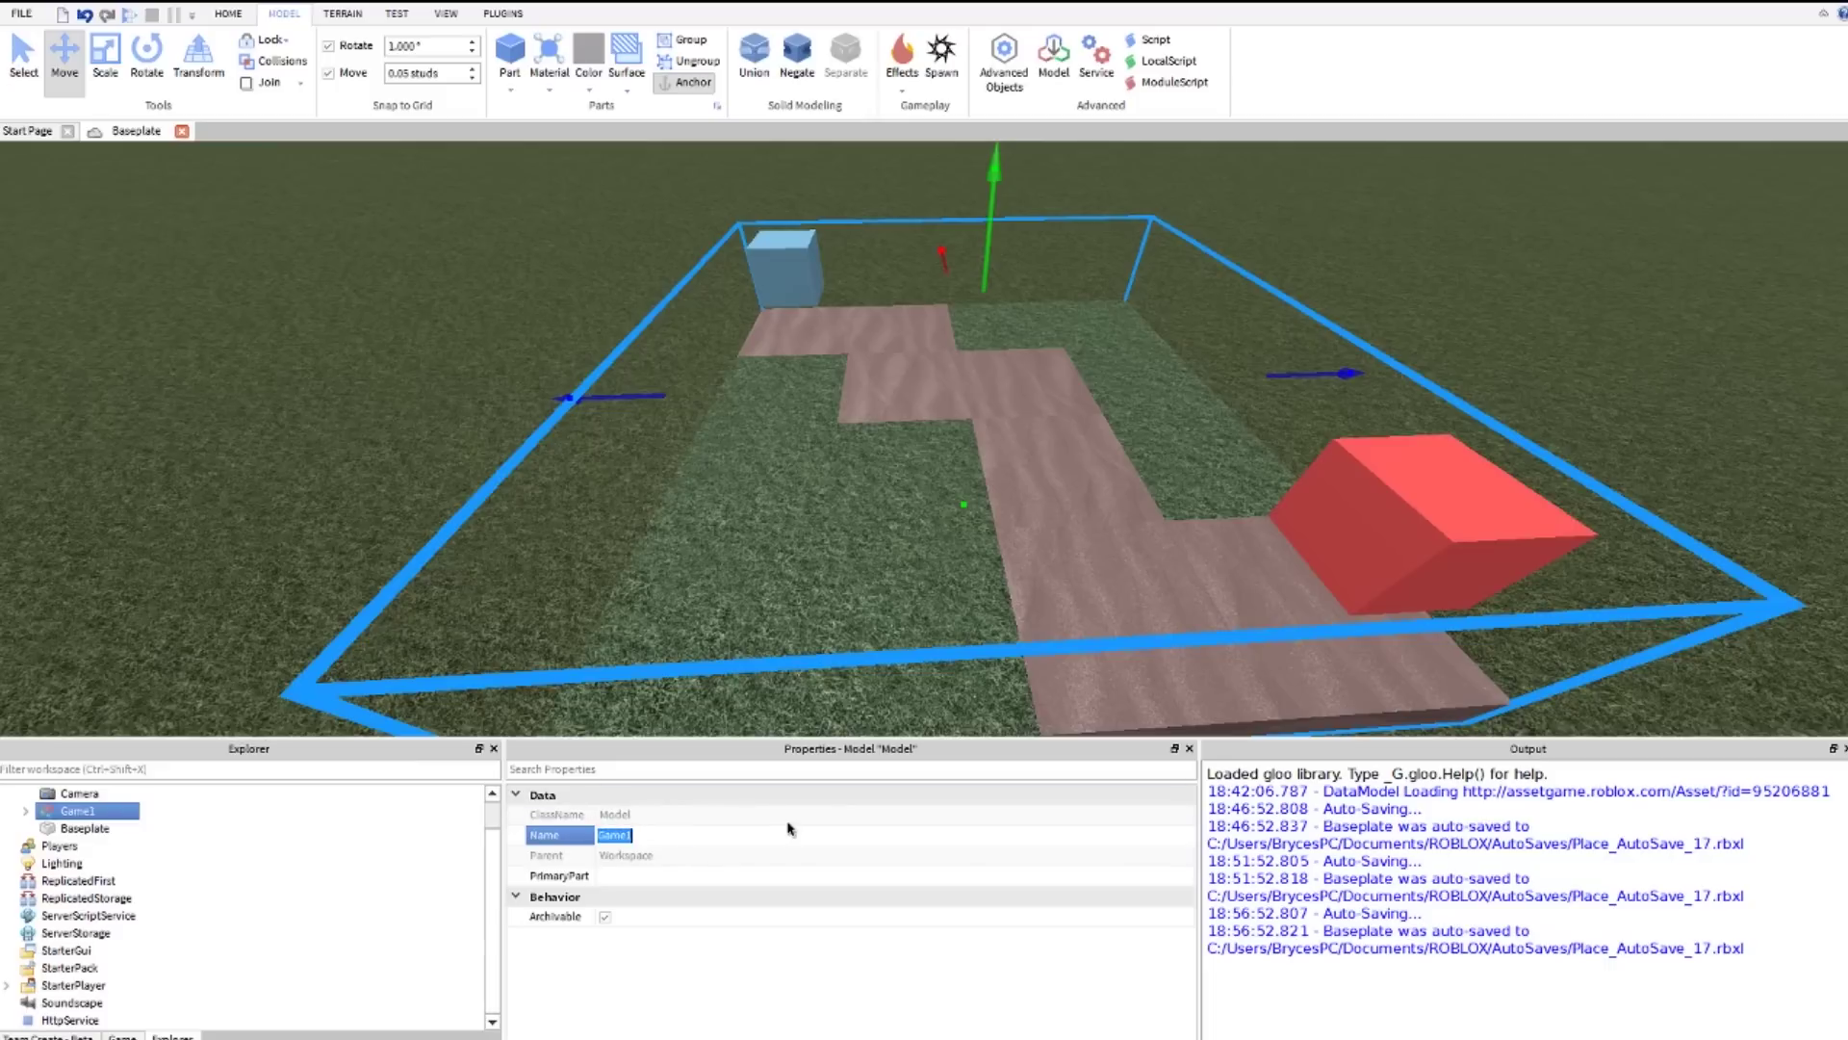
type("Model1")
key("Return")
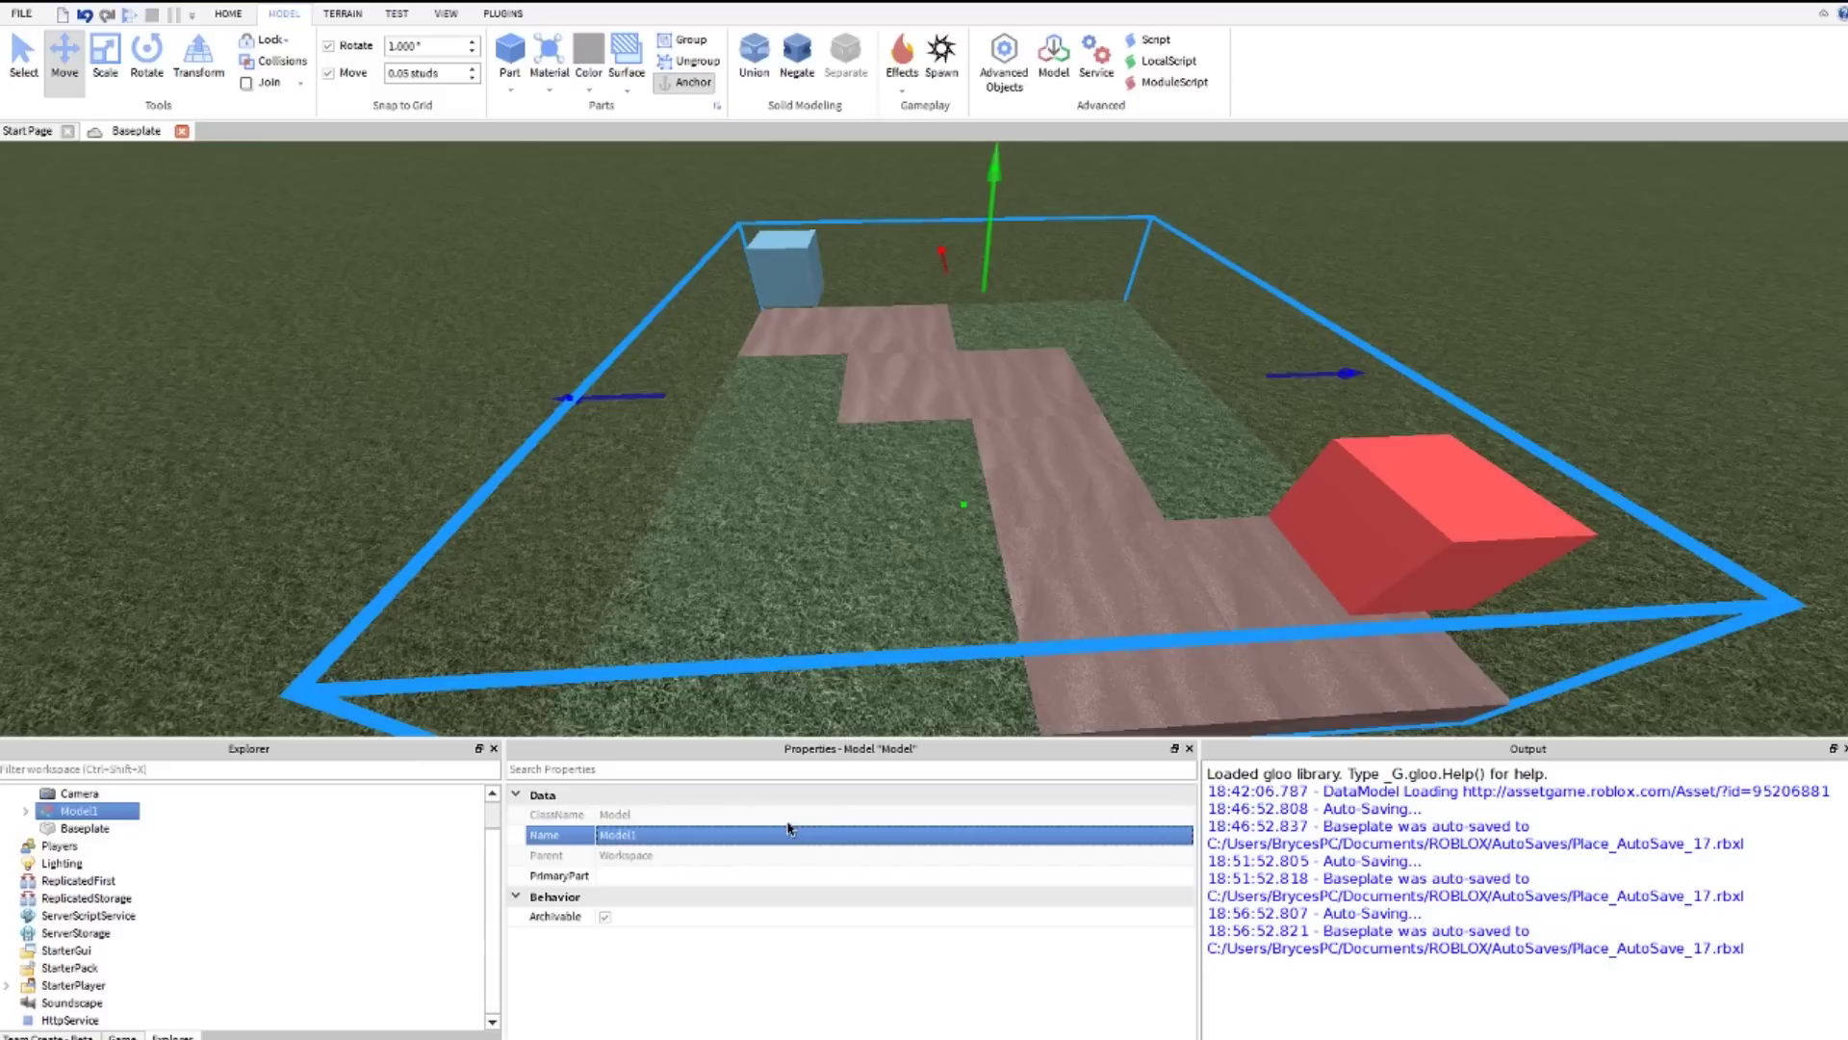
Step: Clear the selection and examine the grouped board from a distance and from the blue cube's side
left_click(286, 503)
scroll(285, 503, "down", 5)
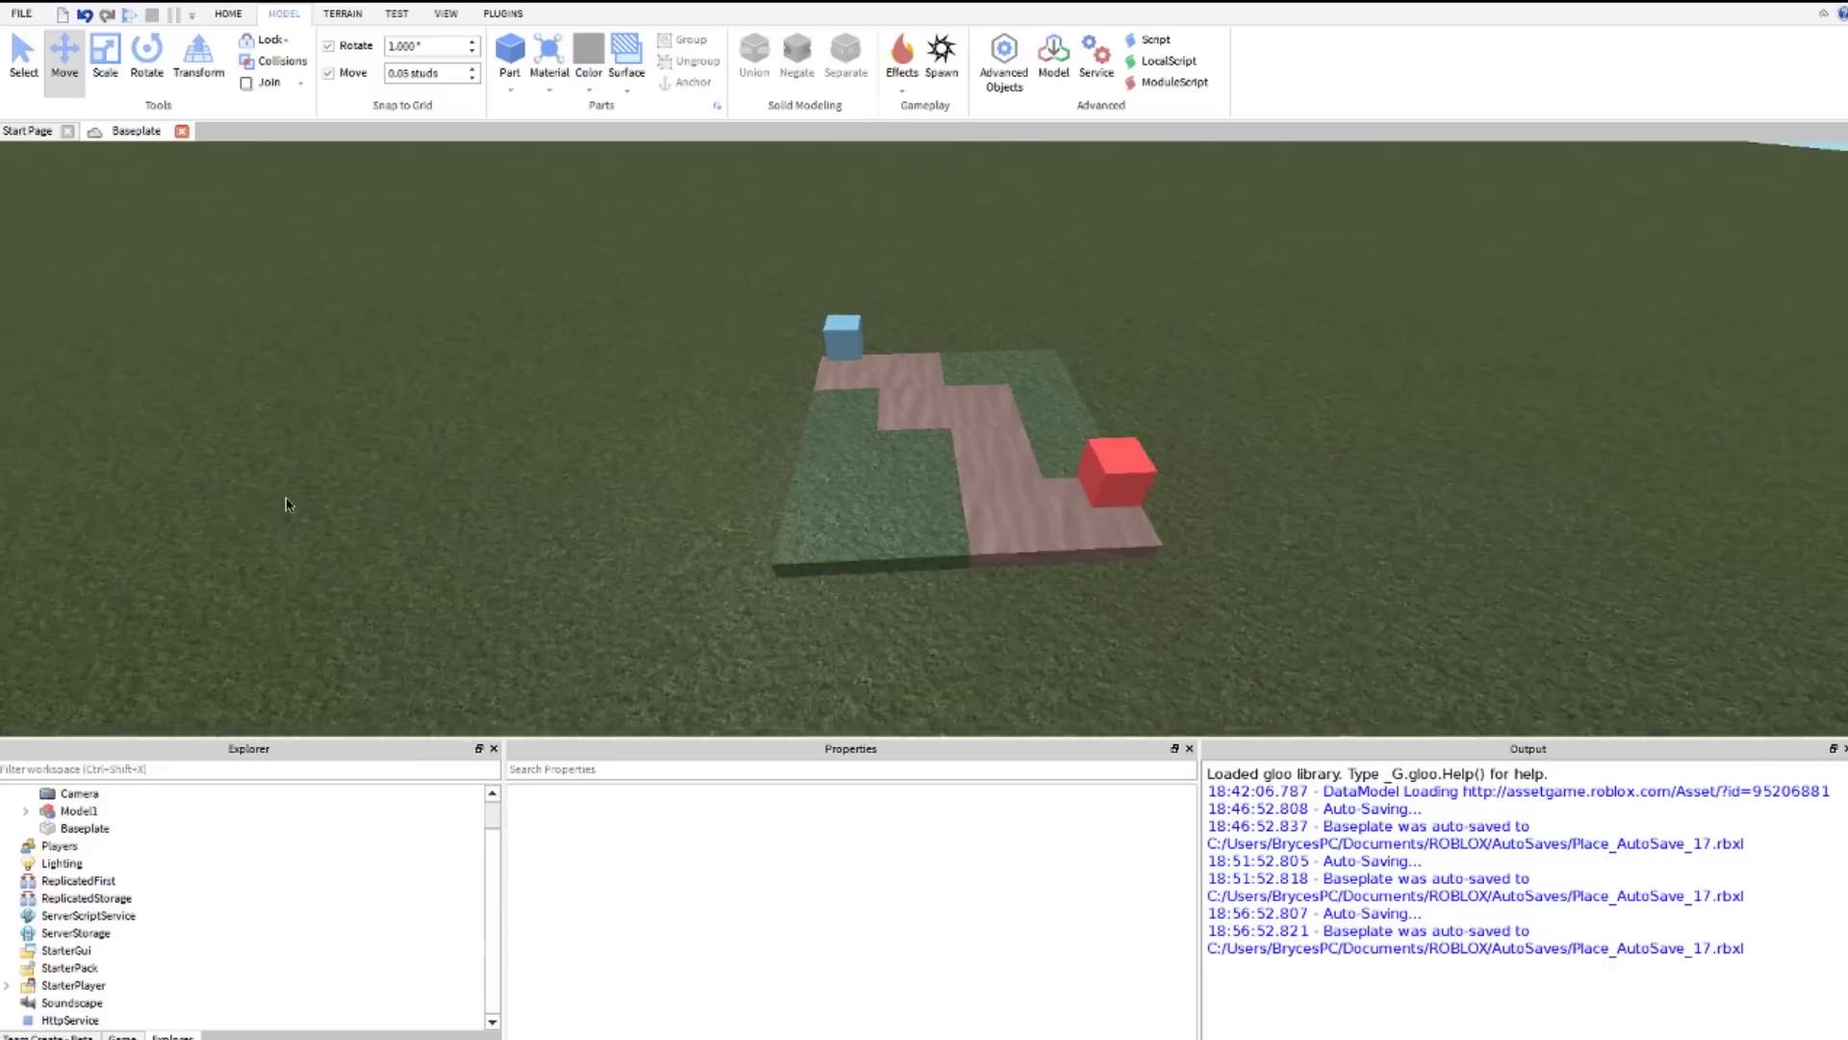
scroll(286, 503, "up", 3)
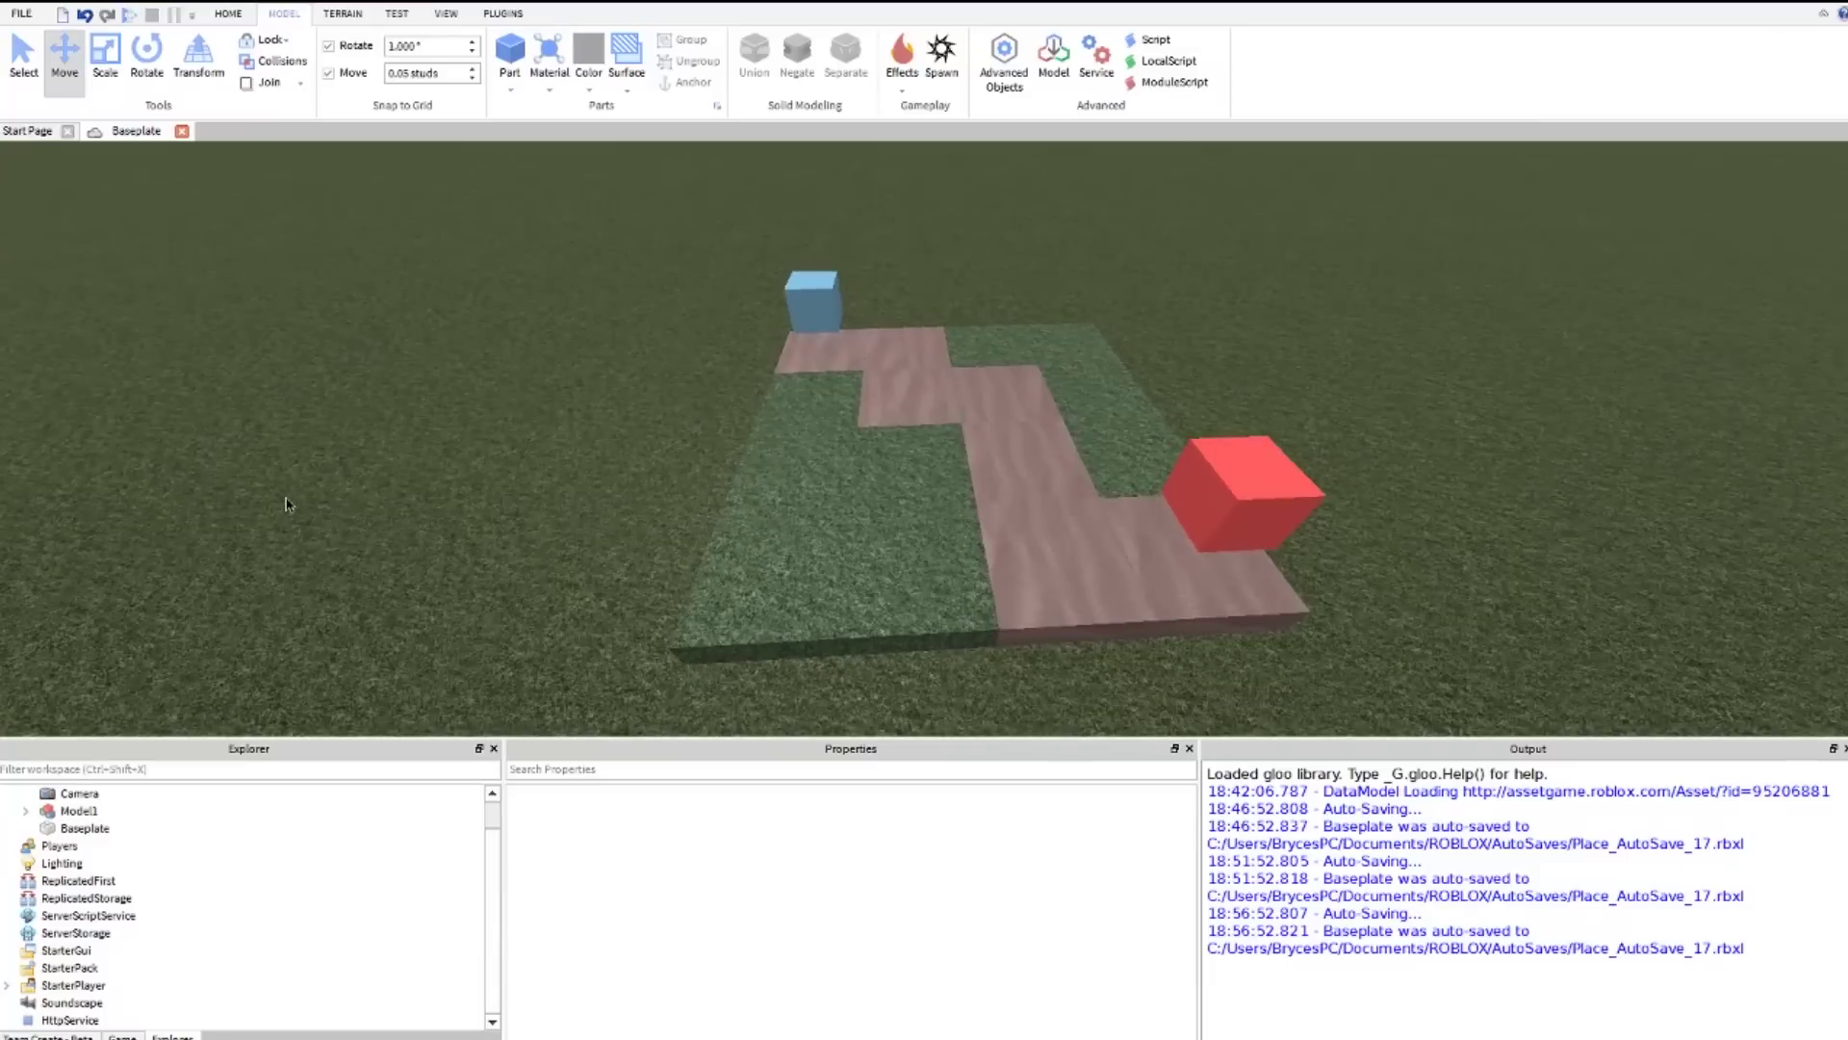
scroll(286, 503, "up", 5)
right_click_drag(286, 504, 932, 146)
right_click_drag(1006, 526, 1002, 528)
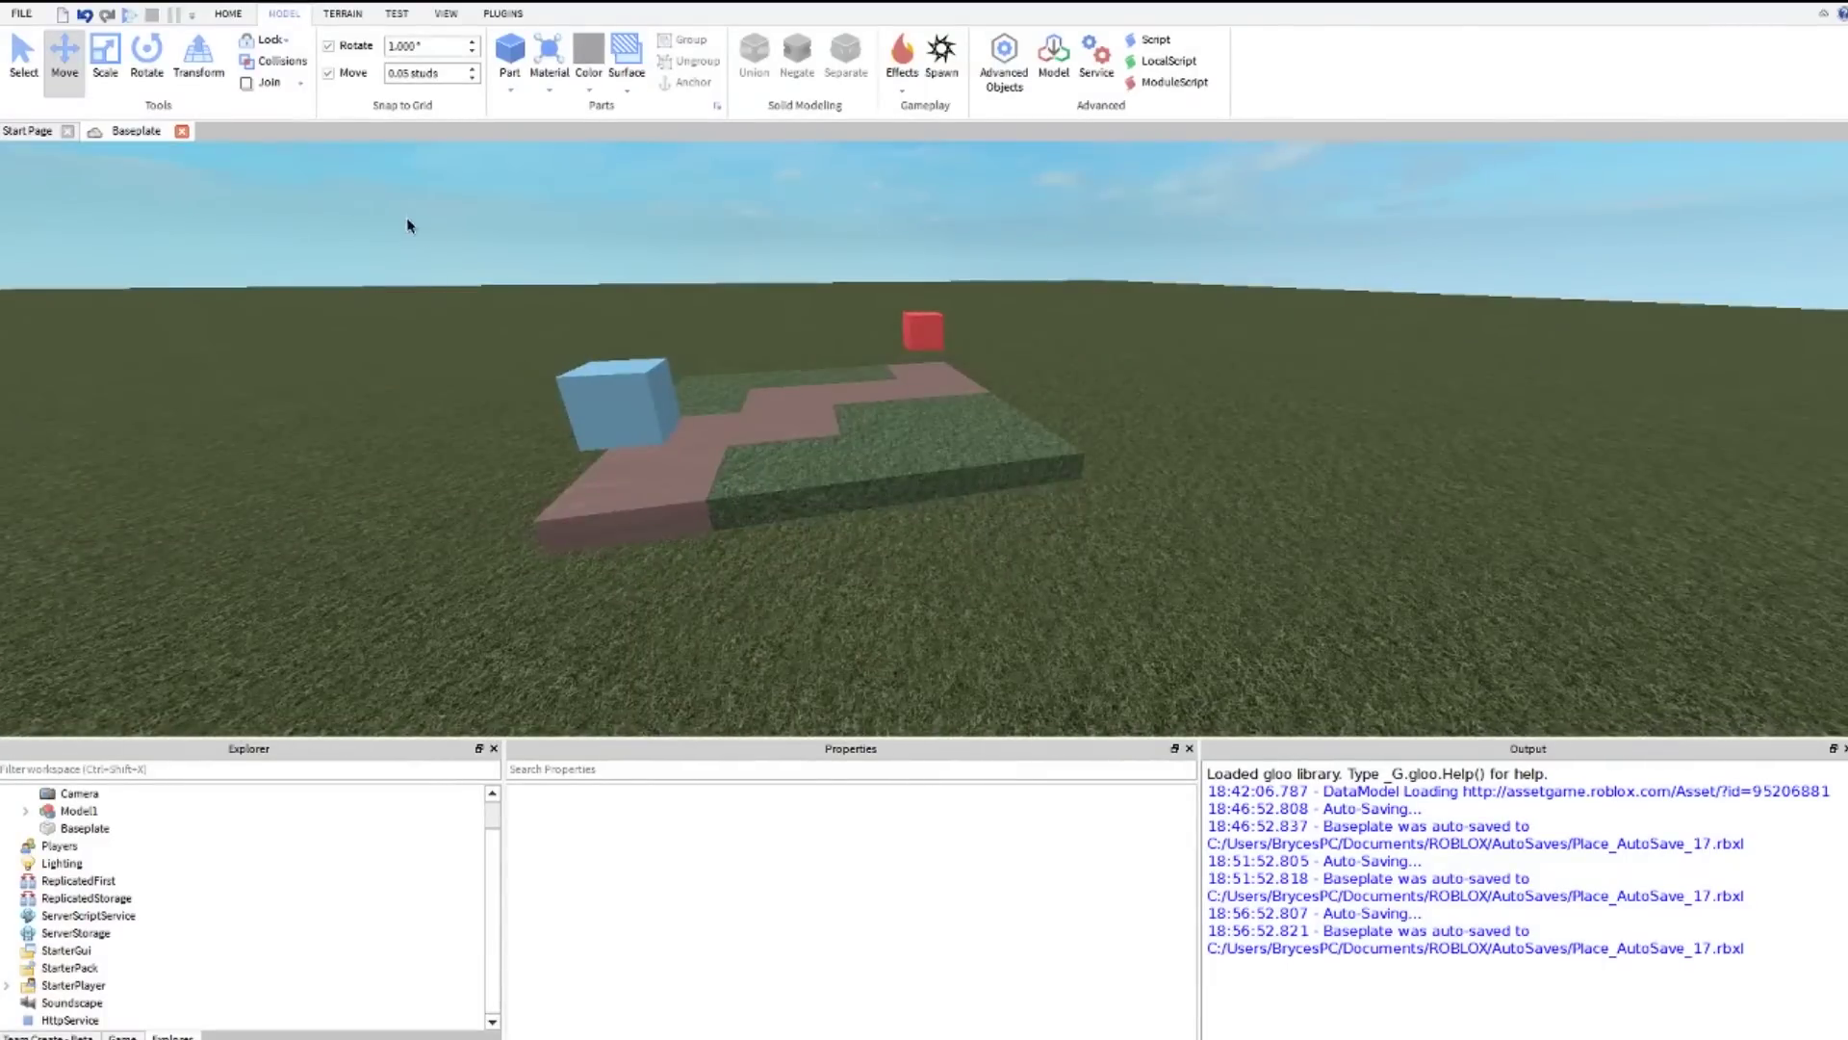
Step: Select the whole Model1 board, check its contents in the Workspace tree and inspect it from several angles
left_click_drag(405, 285, 1124, 525)
left_click(1050, 510)
key("d")
right_click_drag(1034, 505, 1034, 506)
left_click(1033, 505)
key("f")
left_click(26, 811)
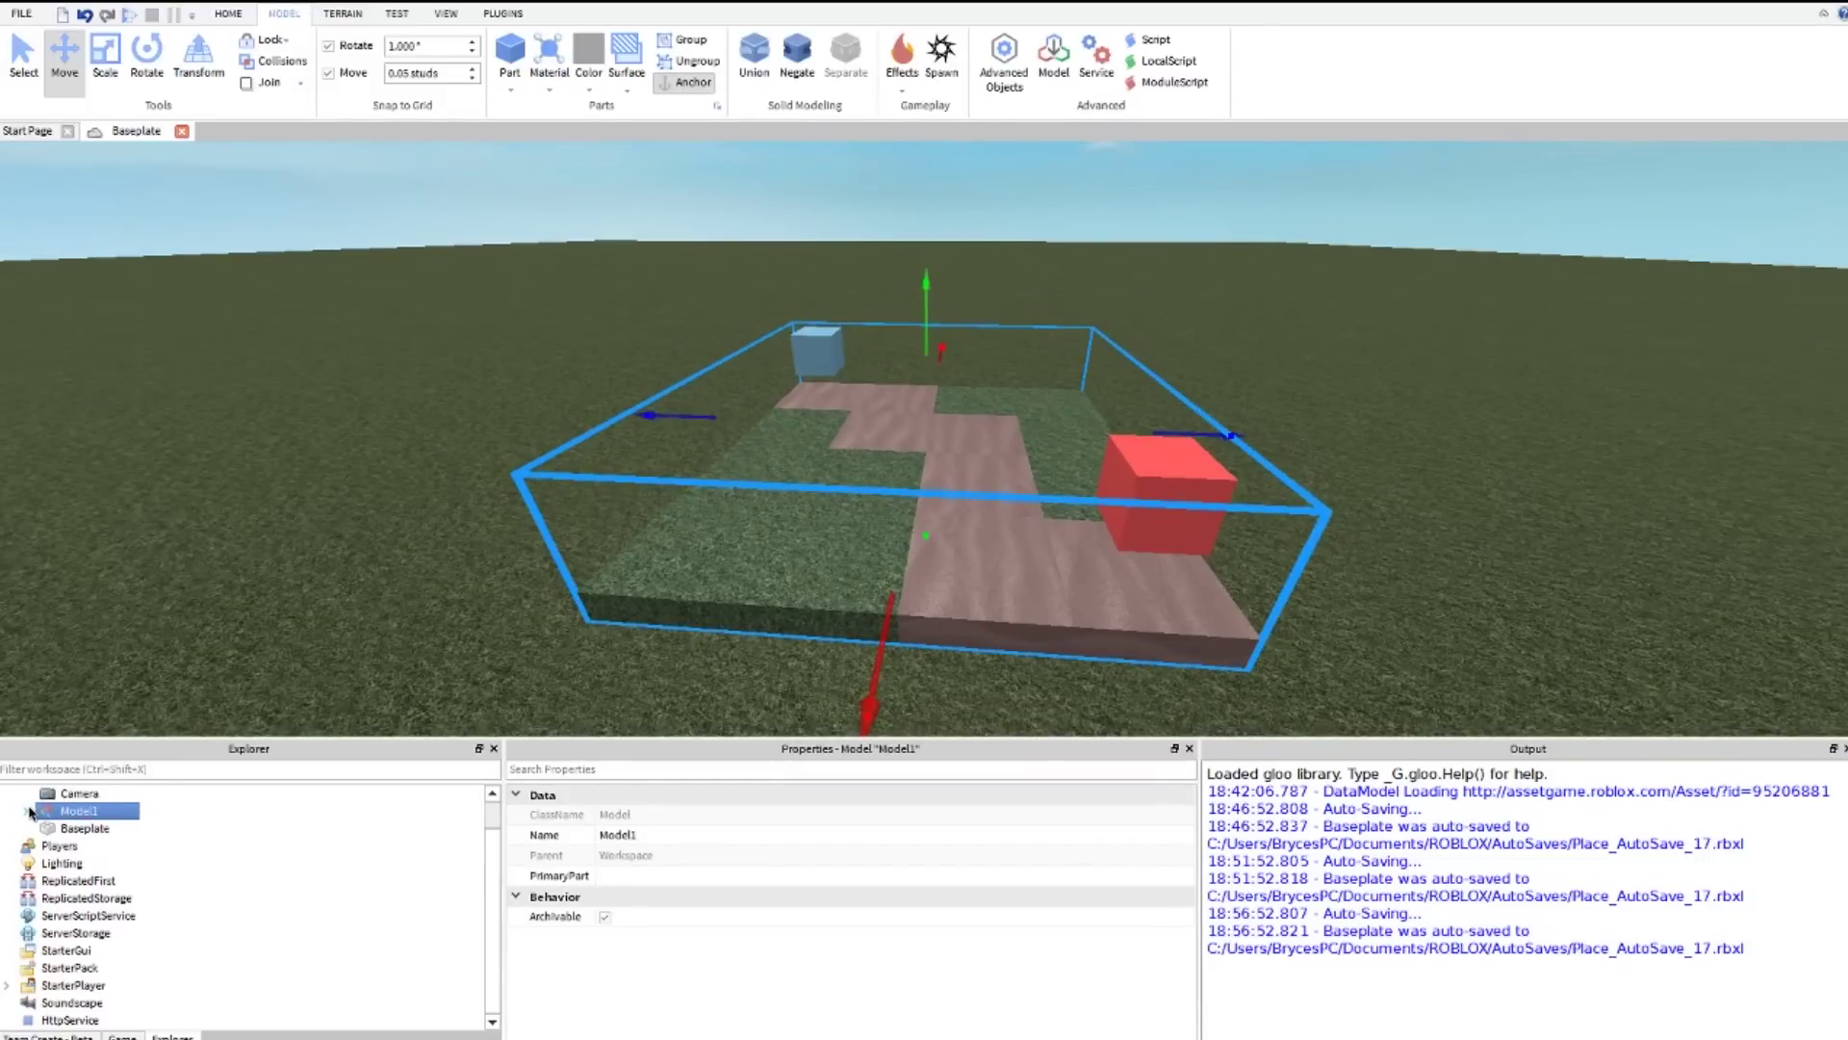
left_click(26, 811)
right_click_drag(695, 487, 713, 511)
left_click(713, 511)
scroll(713, 511, "up", 5)
right_click_drag(860, 447, 854, 449)
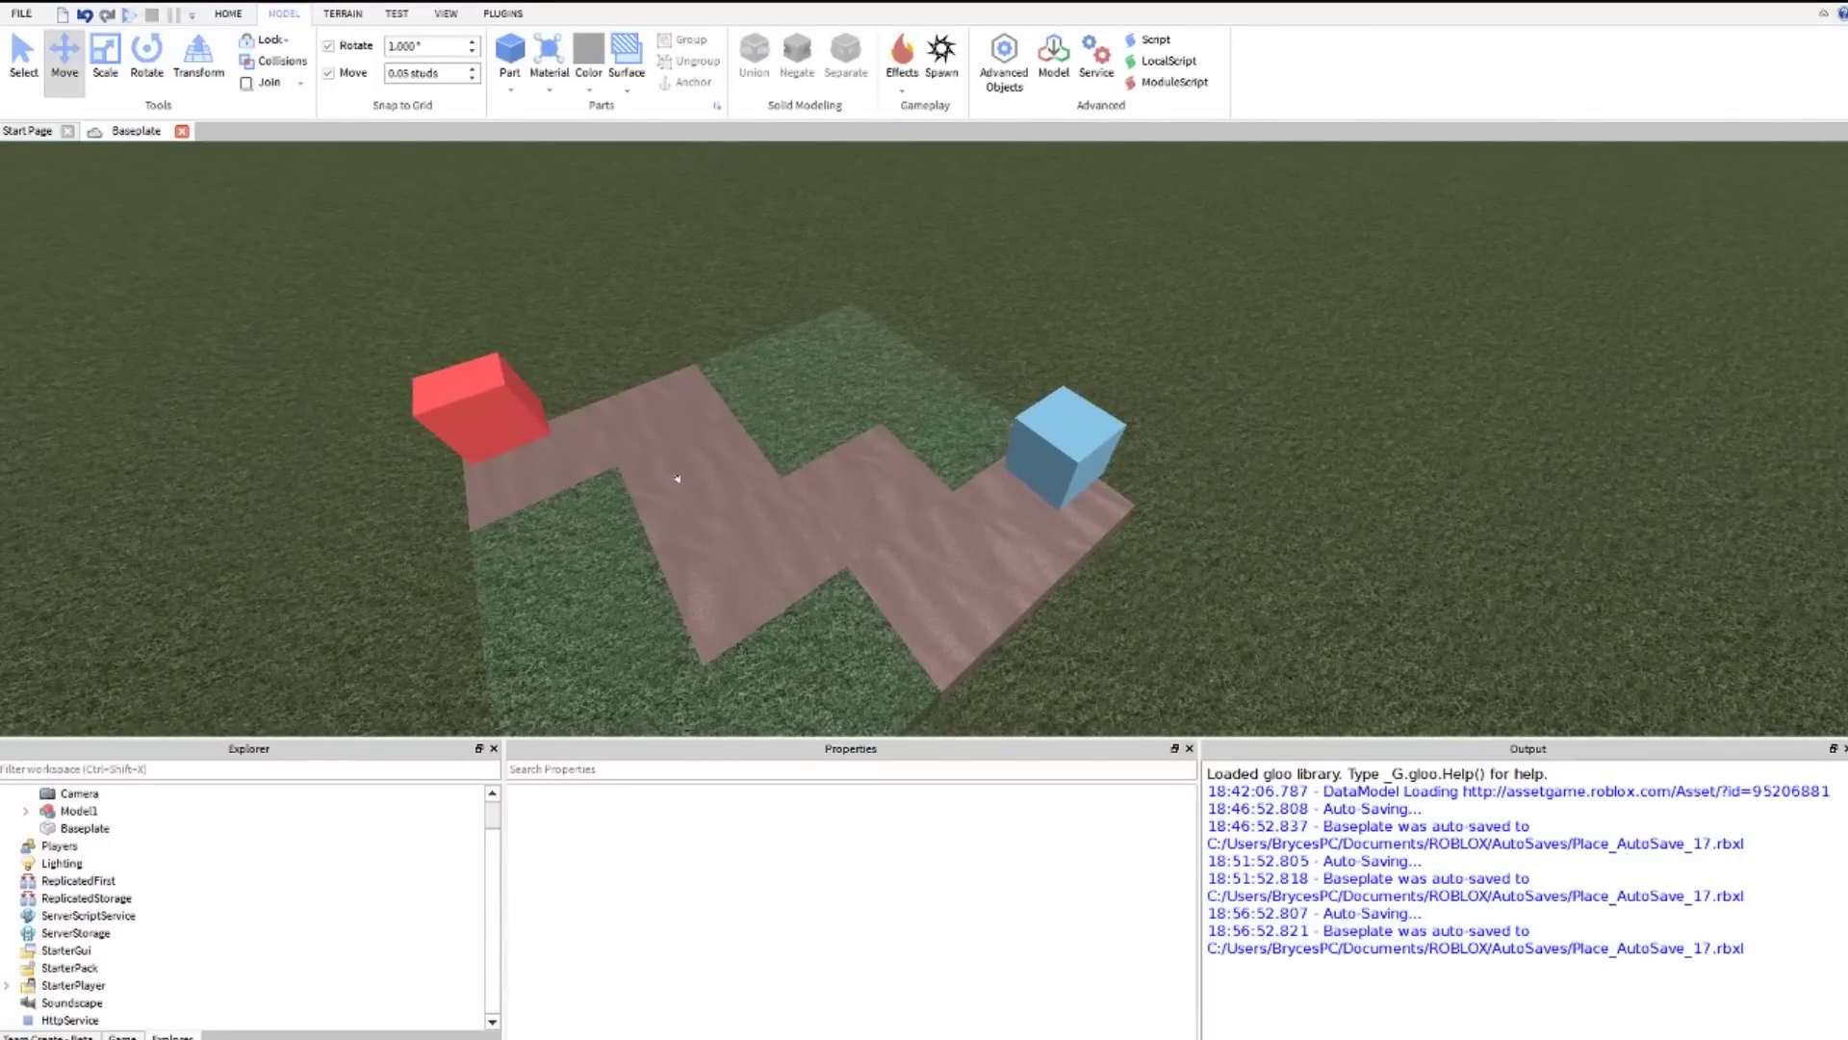